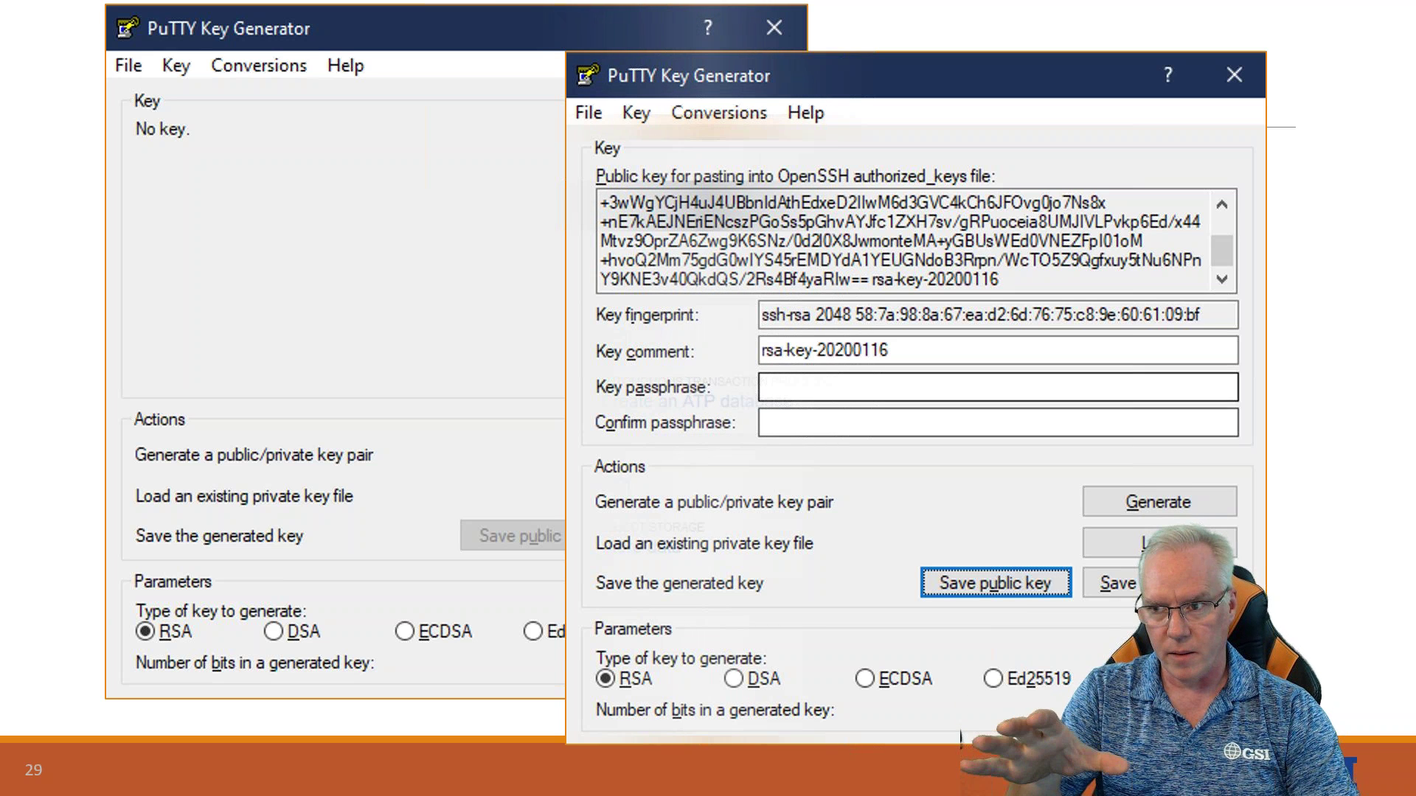
# Generate a new 2048-bit RSA key pair in PuTTY Key Generator
pyautogui.click(1340, 404)
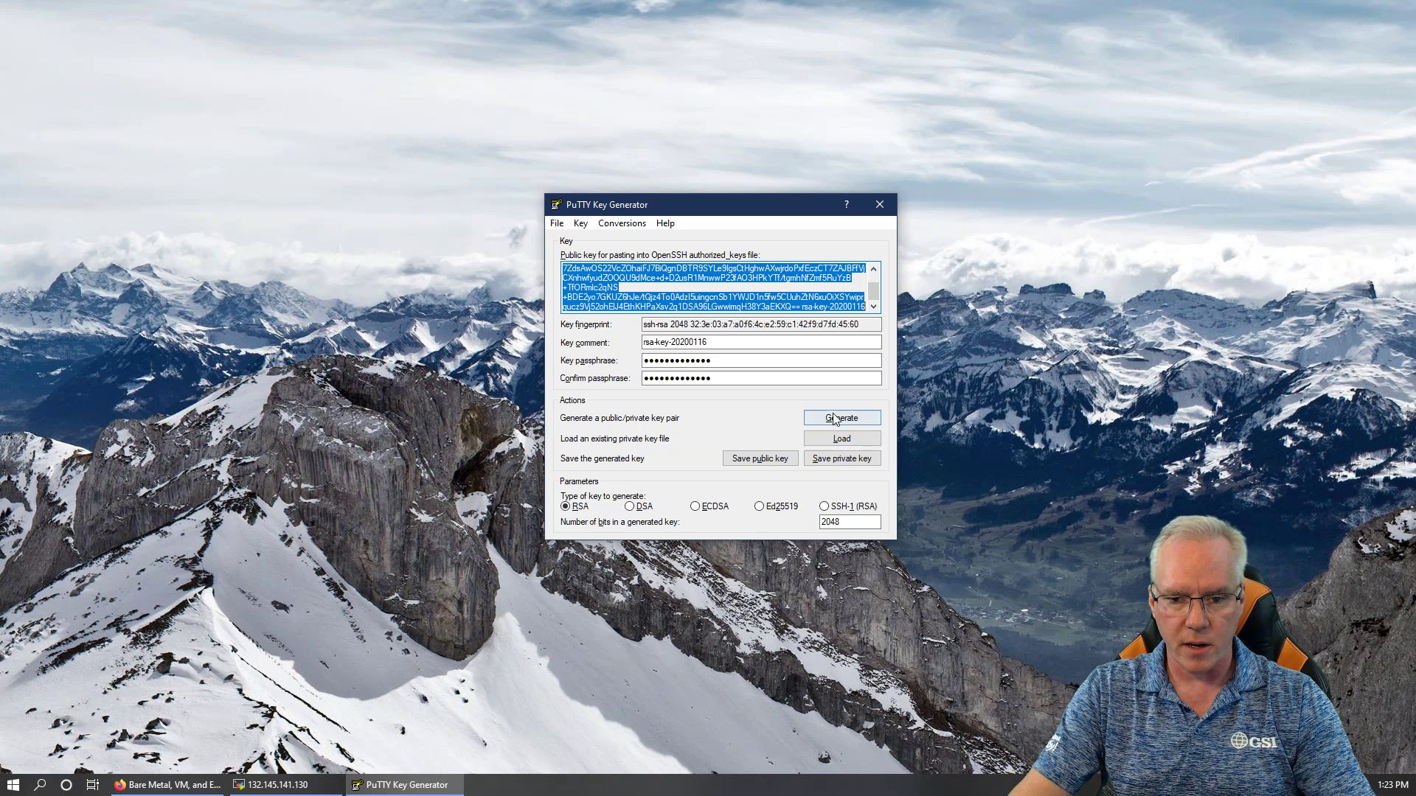
pyautogui.click(839, 419)
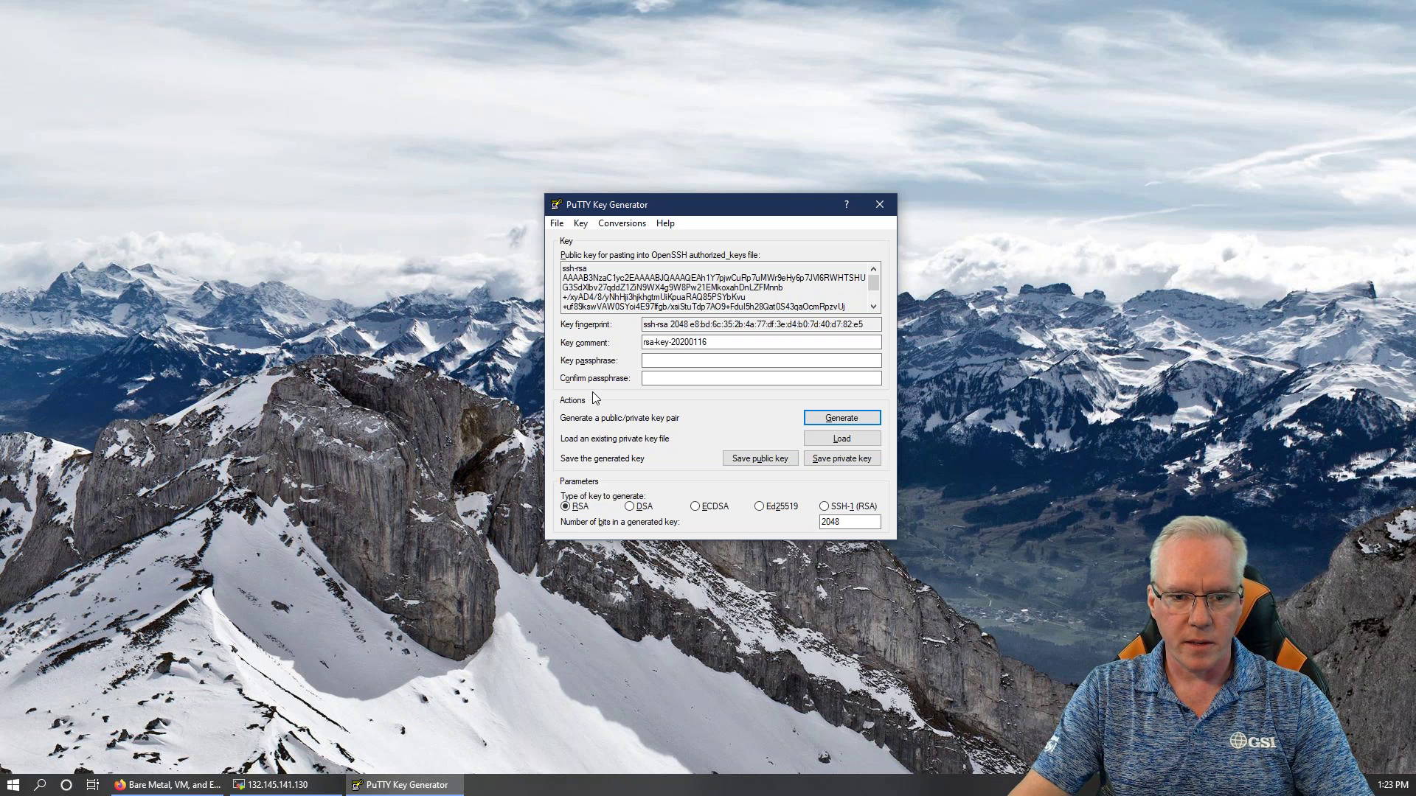
pyautogui.click(563, 270)
pyautogui.moveTo(564, 271); pyautogui.dragTo(628, 292)
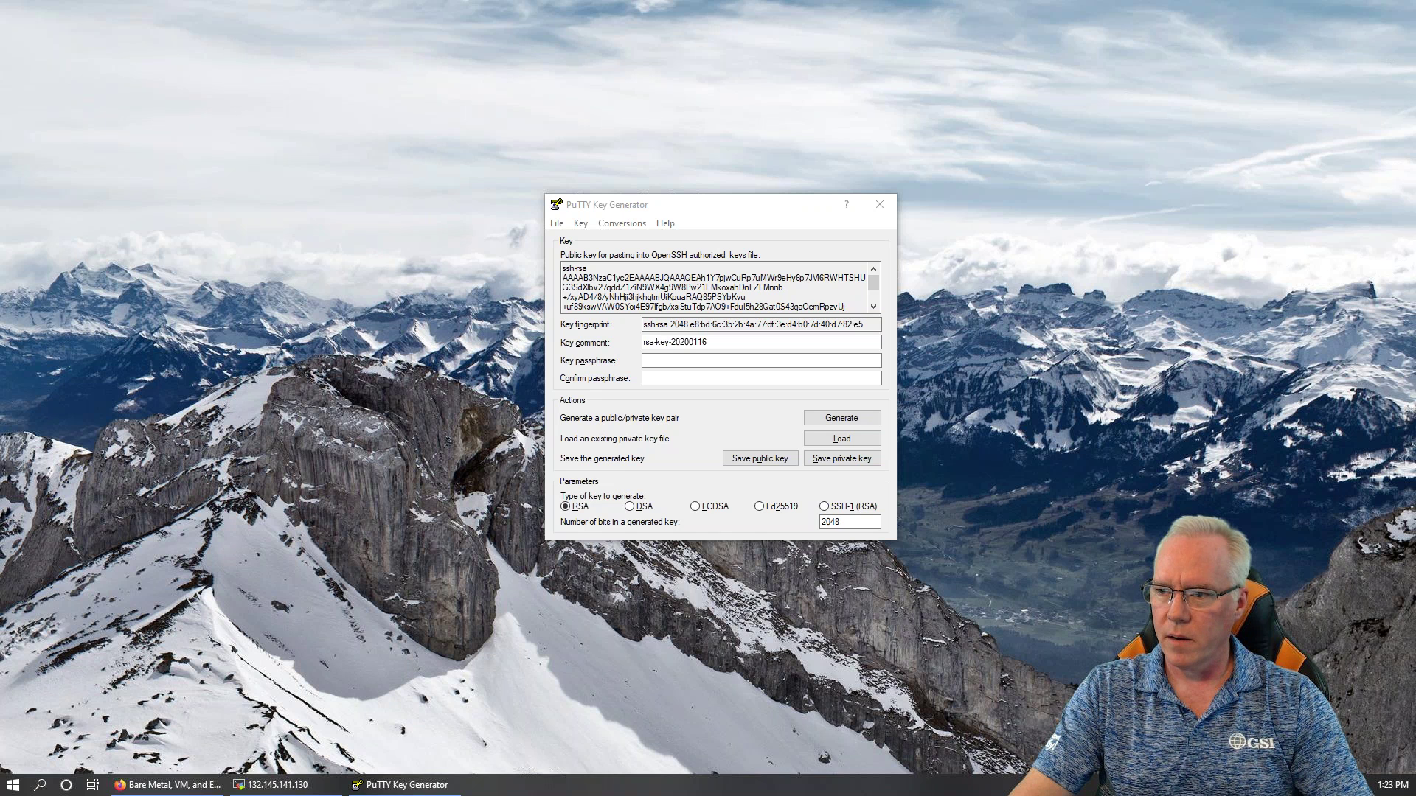
# Enter the key passphrase in both the Key passphrase and Confirm passphrase fields
pyautogui.click(663, 363)
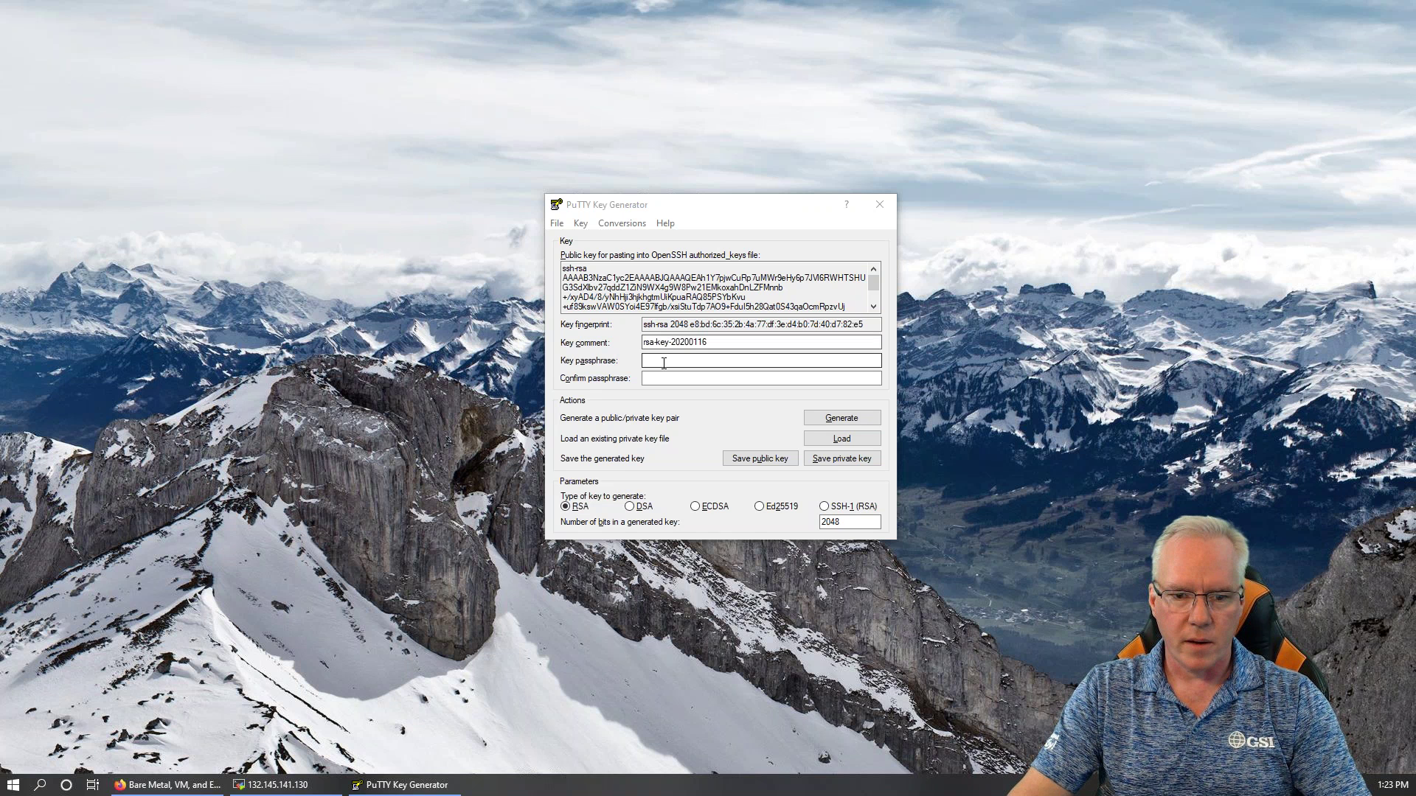
pyautogui.click(664, 363)
pyautogui.write('*************')
pyautogui.press('Tab')
pyautogui.write('*************')
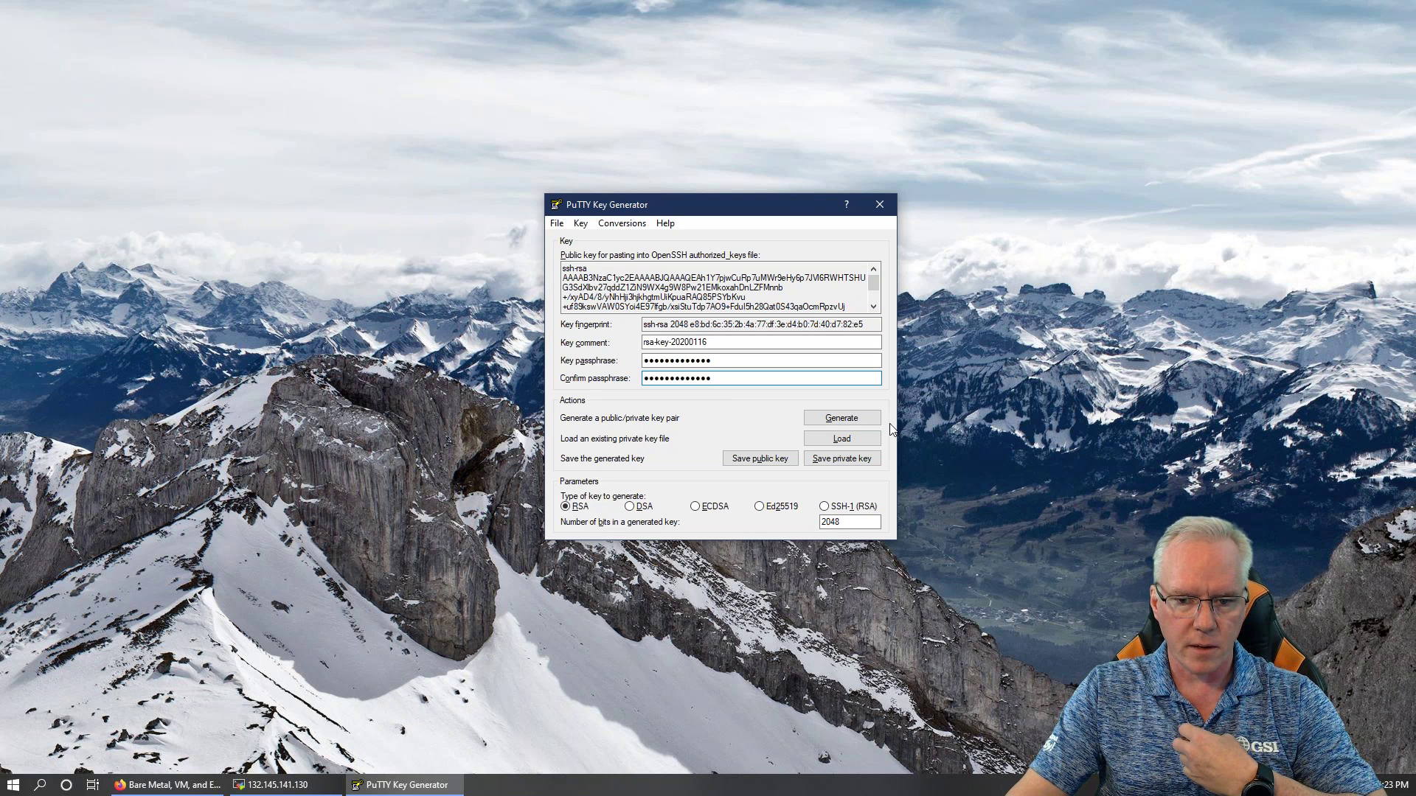
pyautogui.click(764, 460)
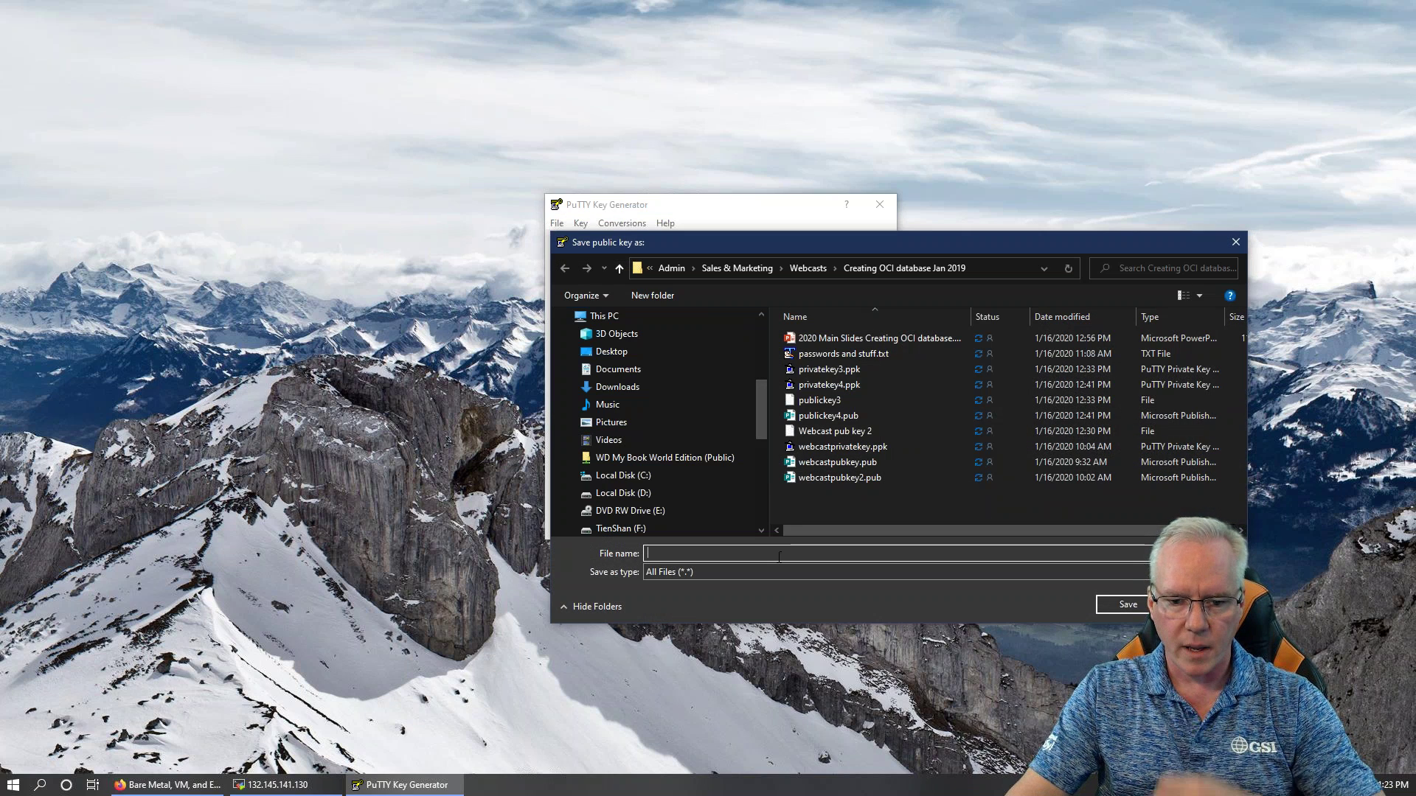
# Save the public key as publickey5
pyautogui.write('op')
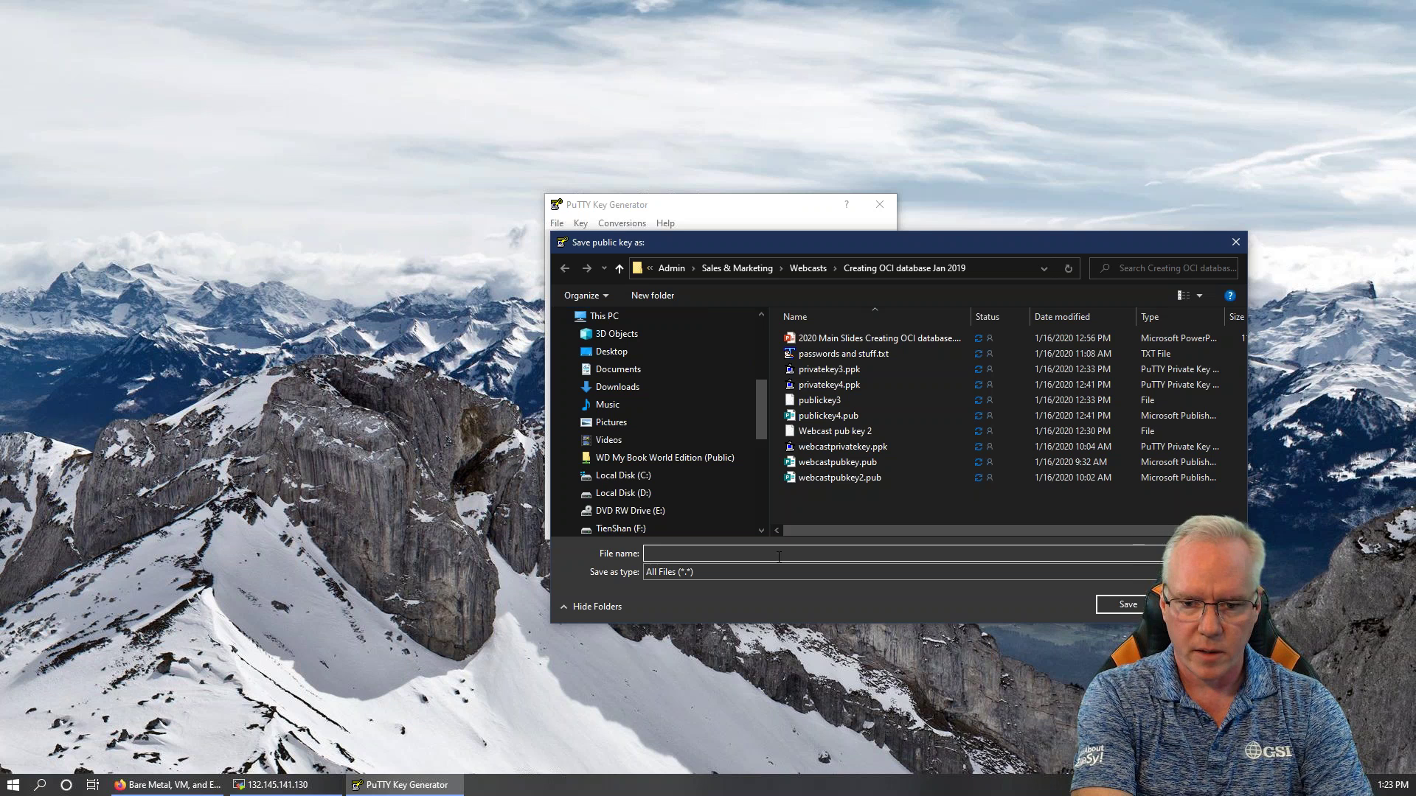
pyautogui.press('BackSpace')
pyautogui.press('BackSpace')
pyautogui.write('pu')
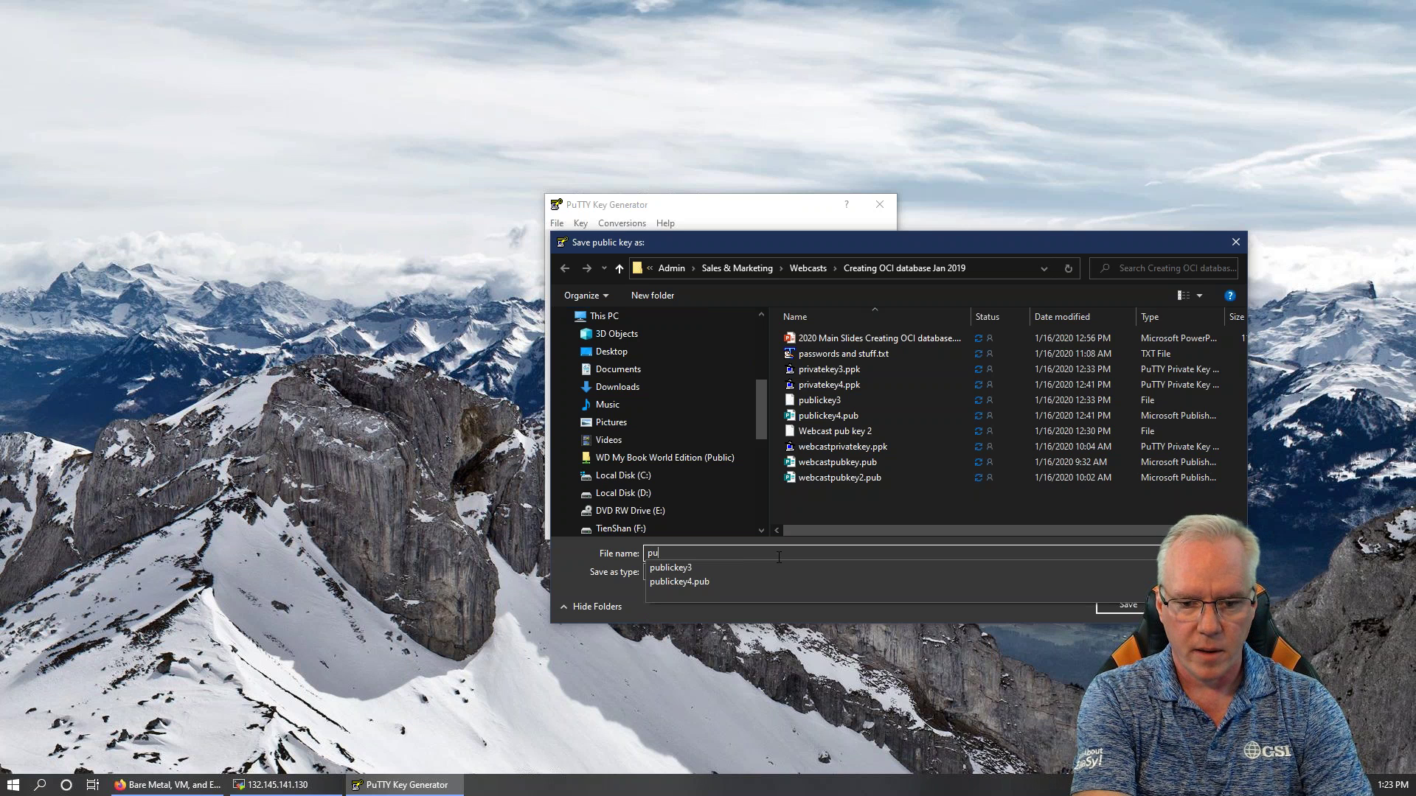
pyautogui.write('blickey5')
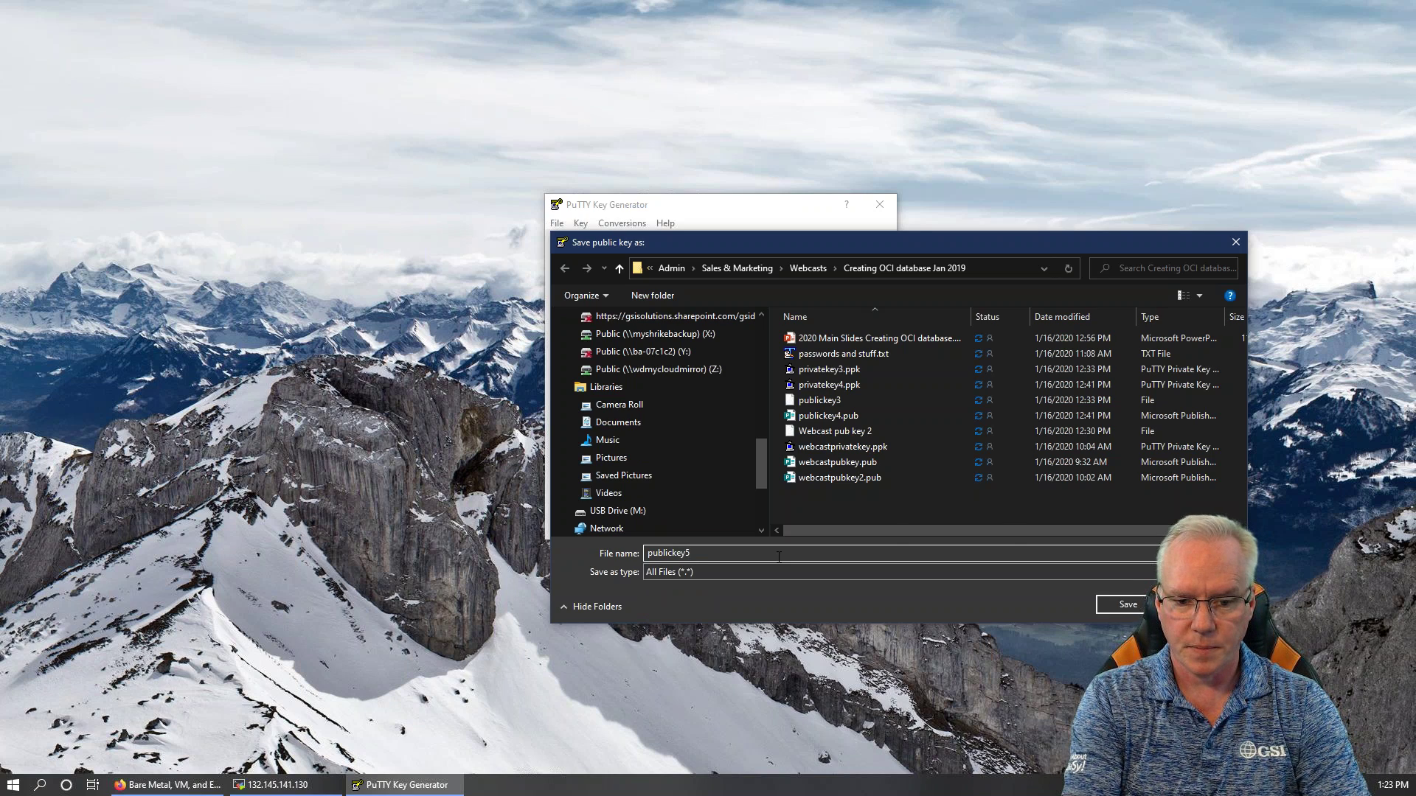
pyautogui.press('Return')
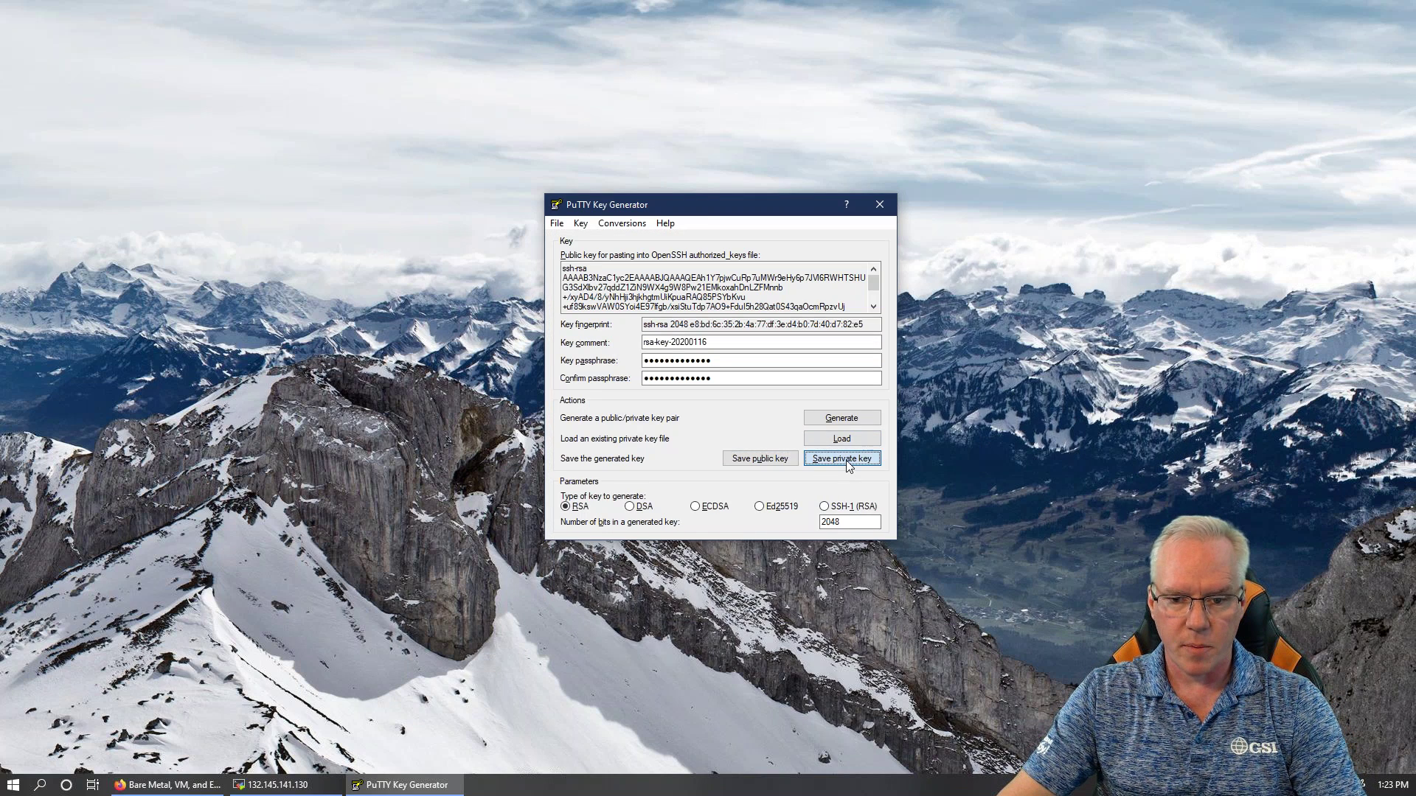
# Save the private key as privatekey5.ppk, adapted from the existing privatekey4.ppk name
pyautogui.click(847, 459)
pyautogui.click(831, 354)
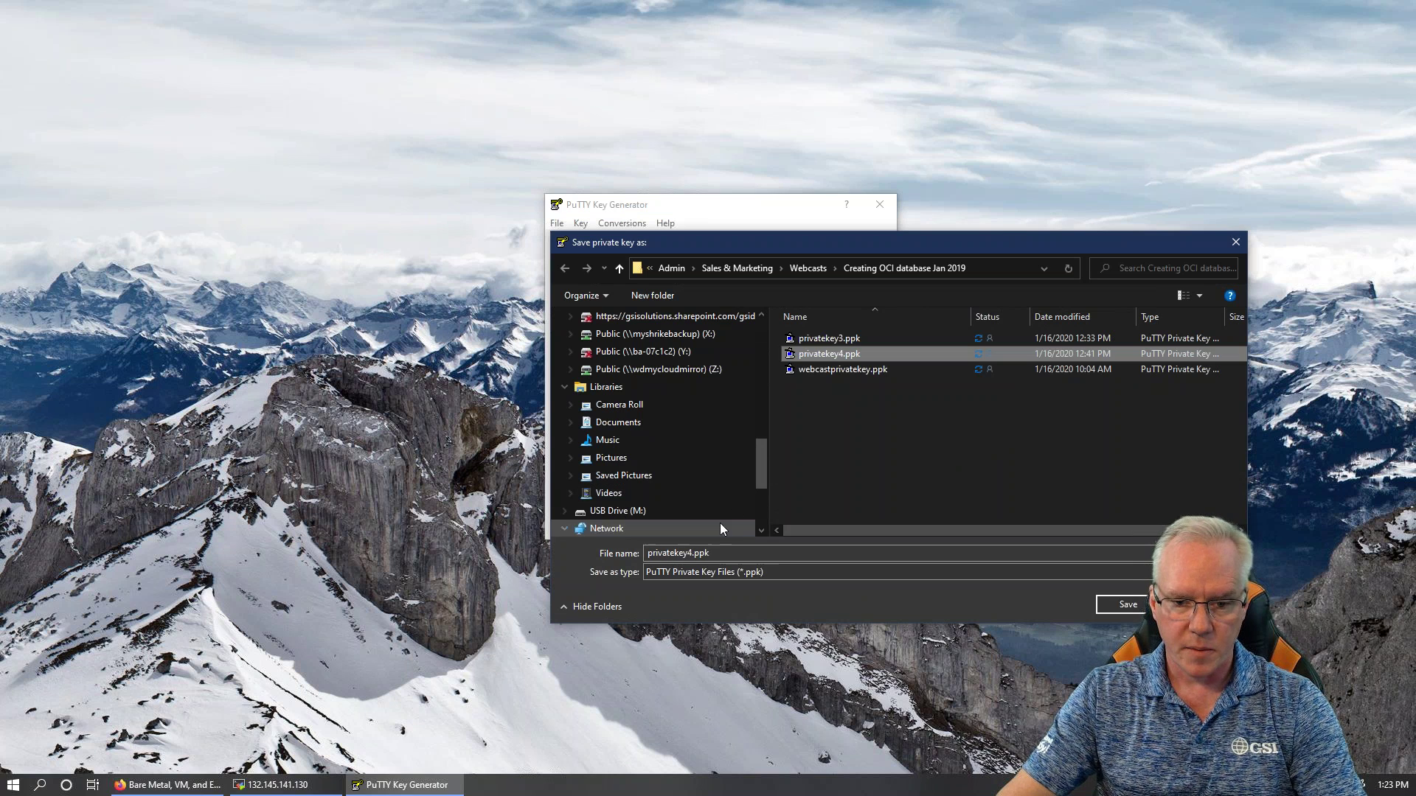
pyautogui.click(707, 553)
pyautogui.press('Home')
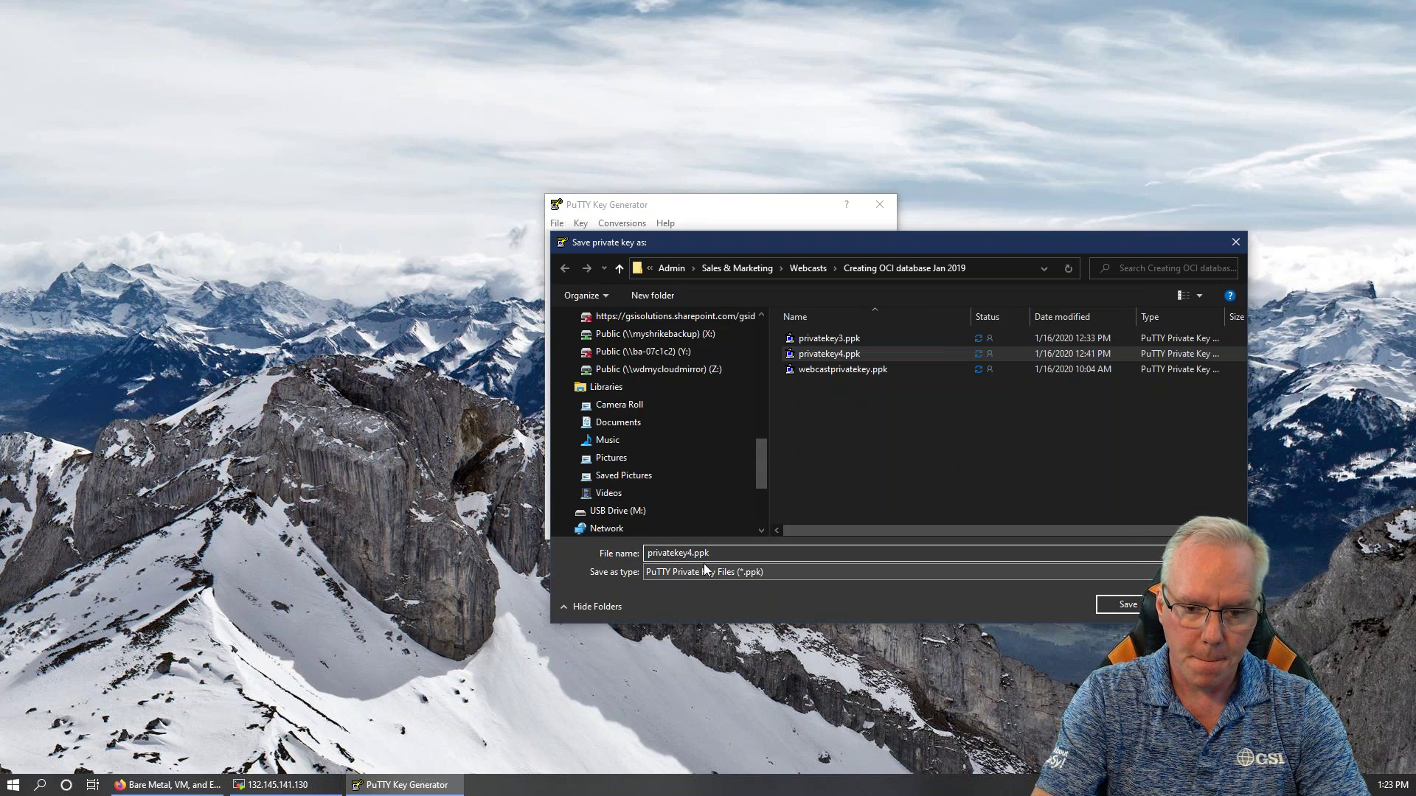
pyautogui.press('BackSpace')
pyautogui.write('5')
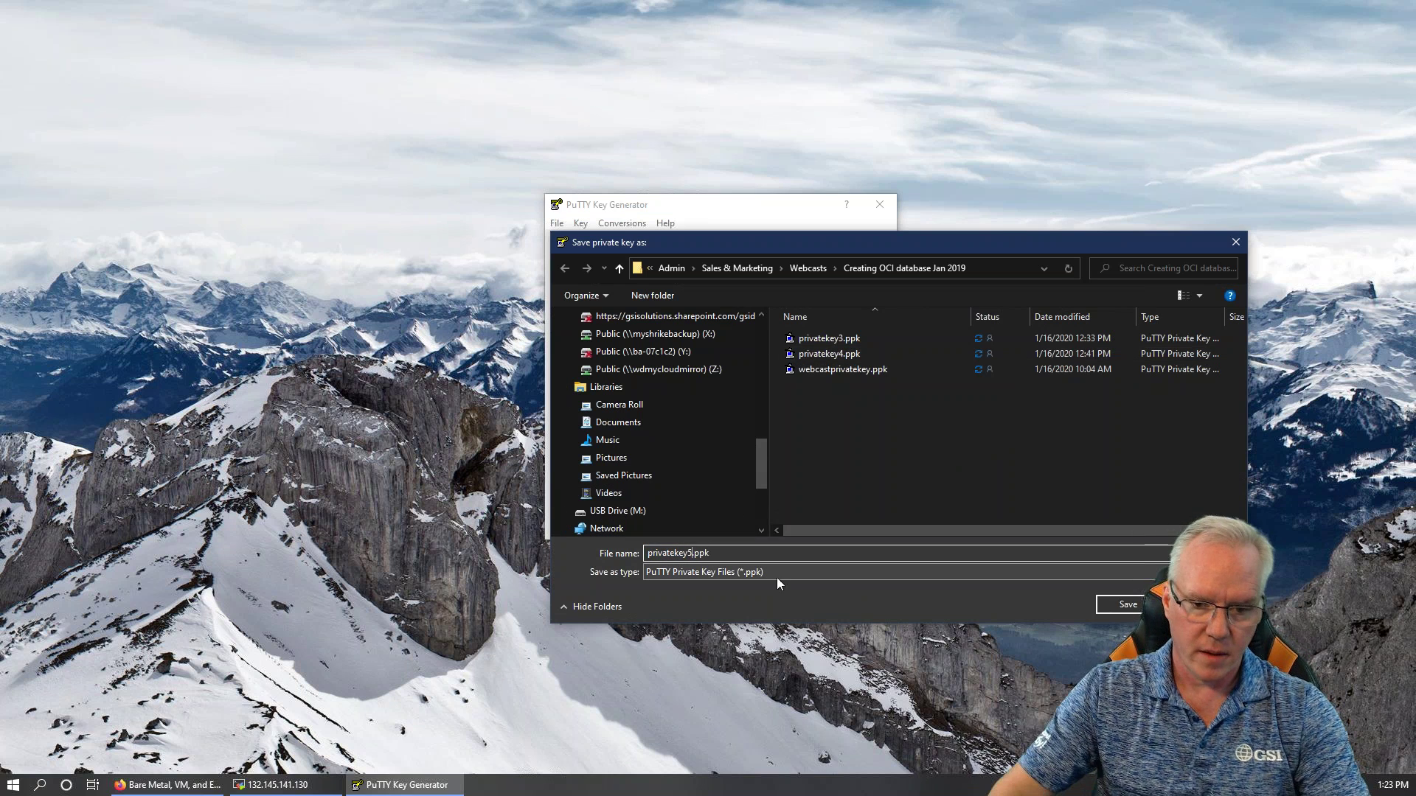
pyautogui.click(1128, 605)
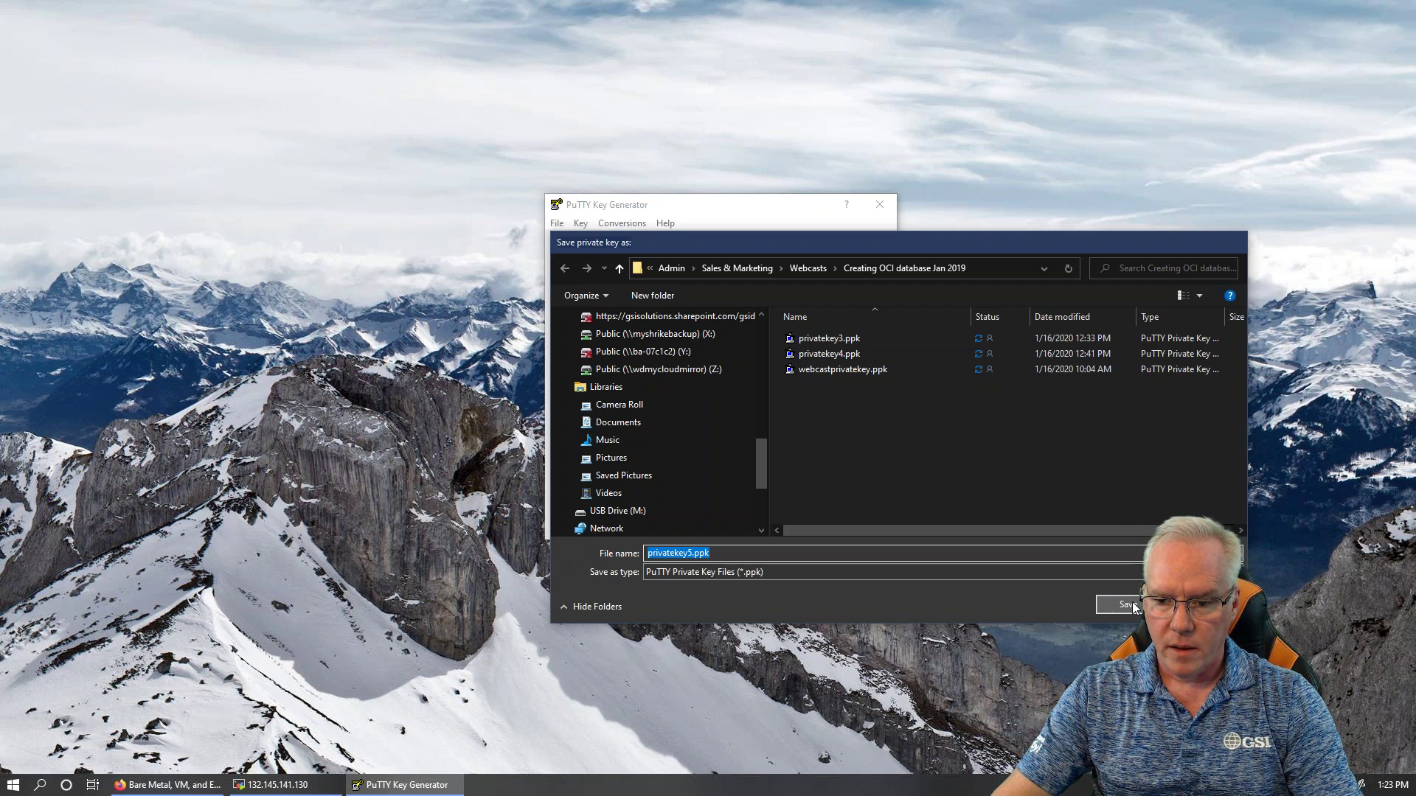
pyautogui.moveTo(567, 268); pyautogui.dragTo(774, 313)
# Copy the selected public key text to the clipboard and close PuTTYgen
pyautogui.rightClick(688, 286)
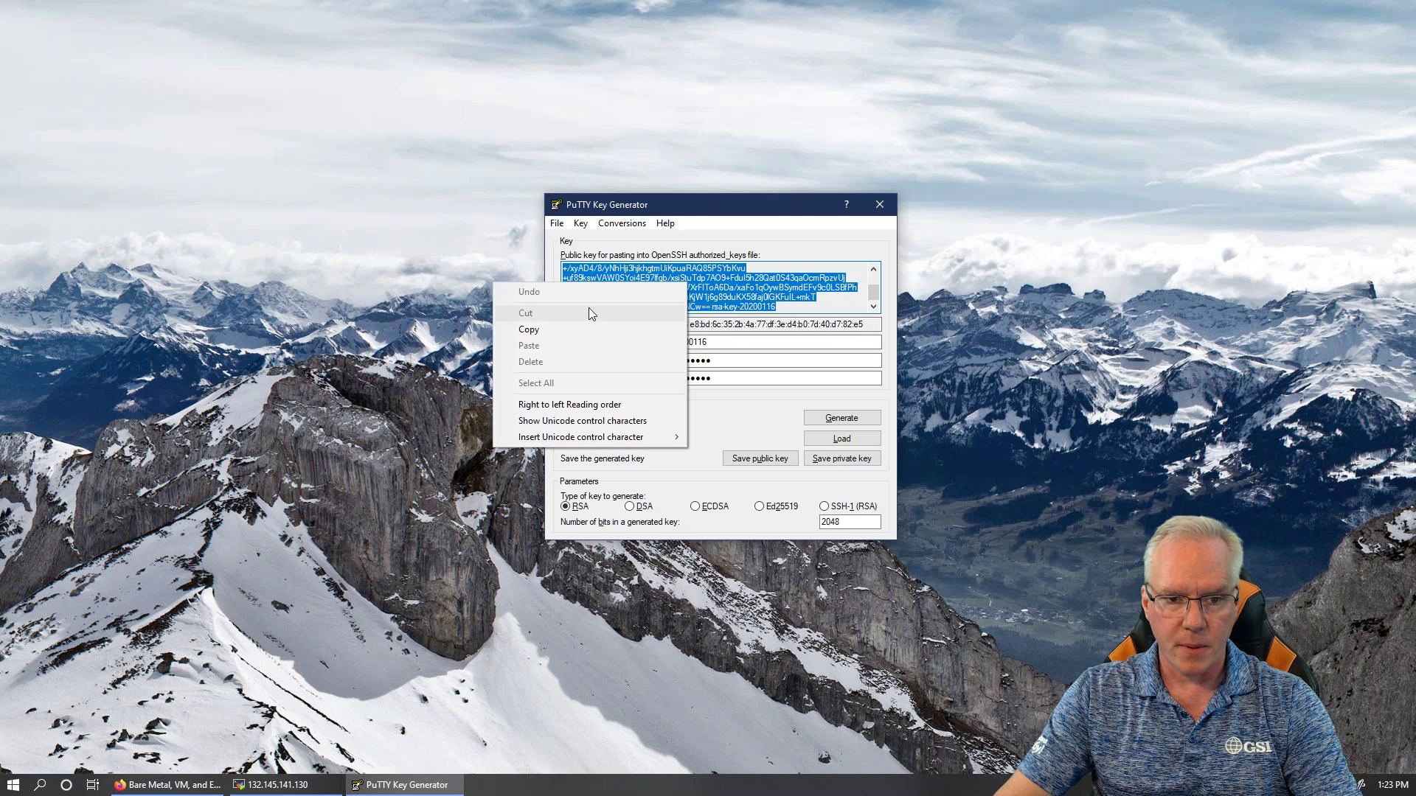
pyautogui.click(582, 326)
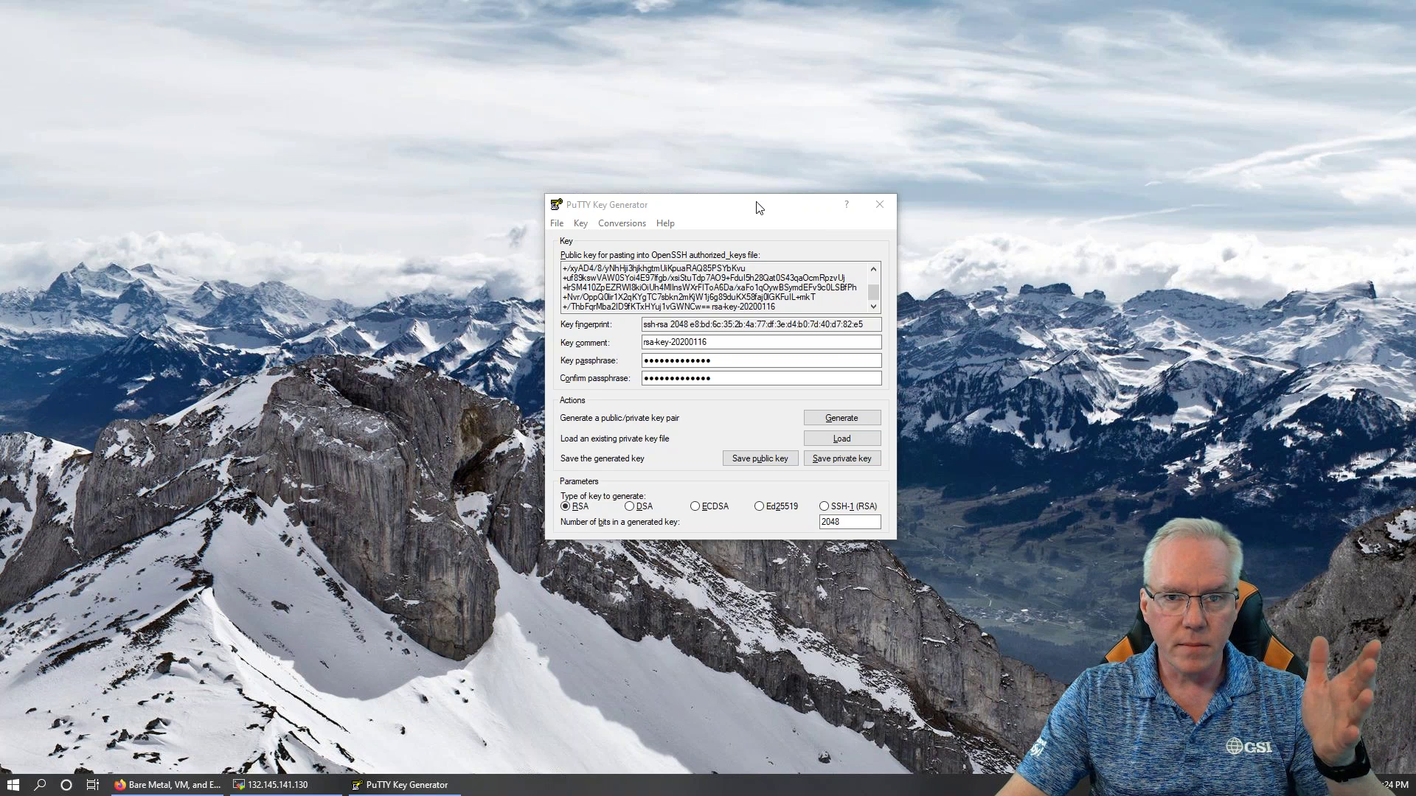
pyautogui.moveTo(750, 209); pyautogui.dragTo(728, 188)
pyautogui.hotkey('alt', 'F4')
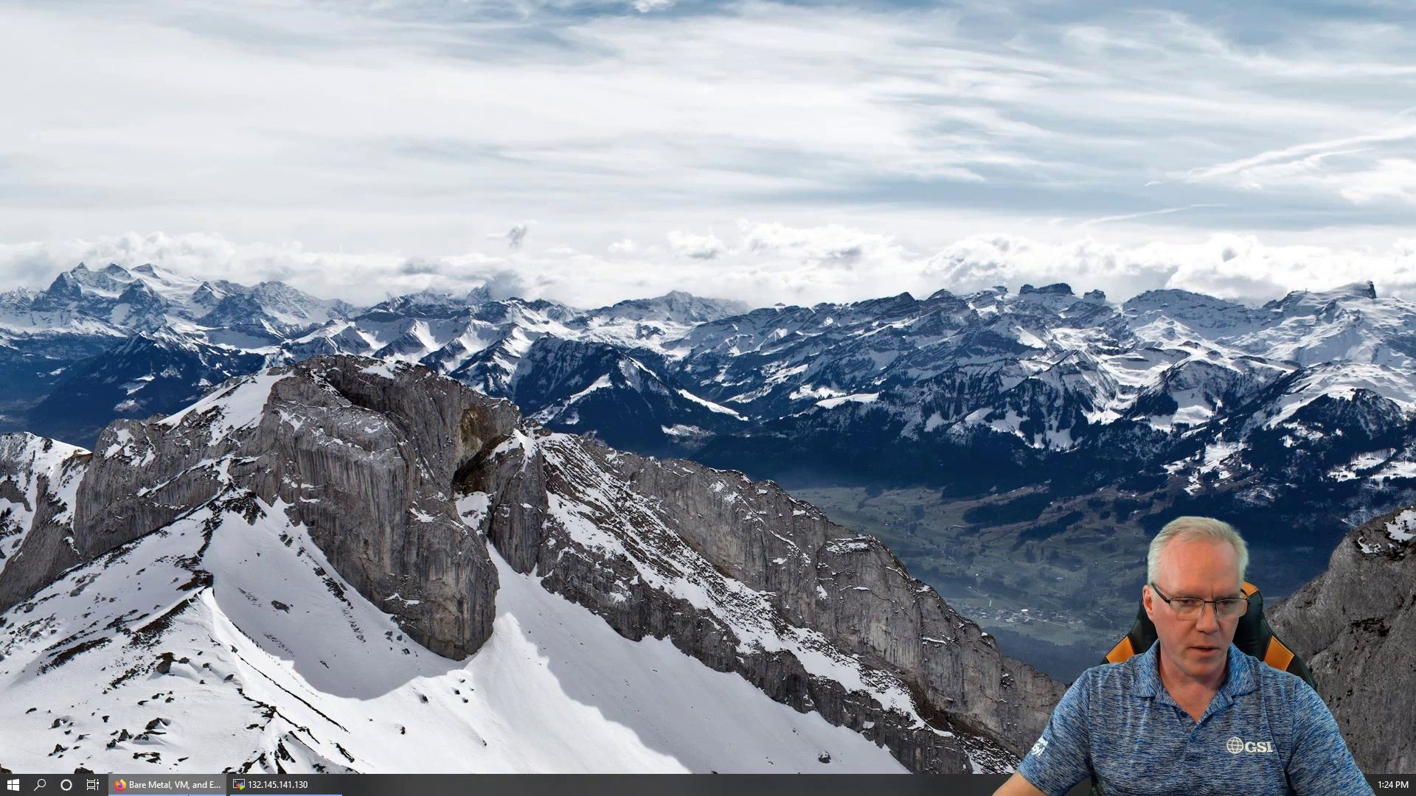
pyautogui.click(166, 784)
# Go back from the DB system details to the OCI console Home page
pyautogui.click(6, 92)
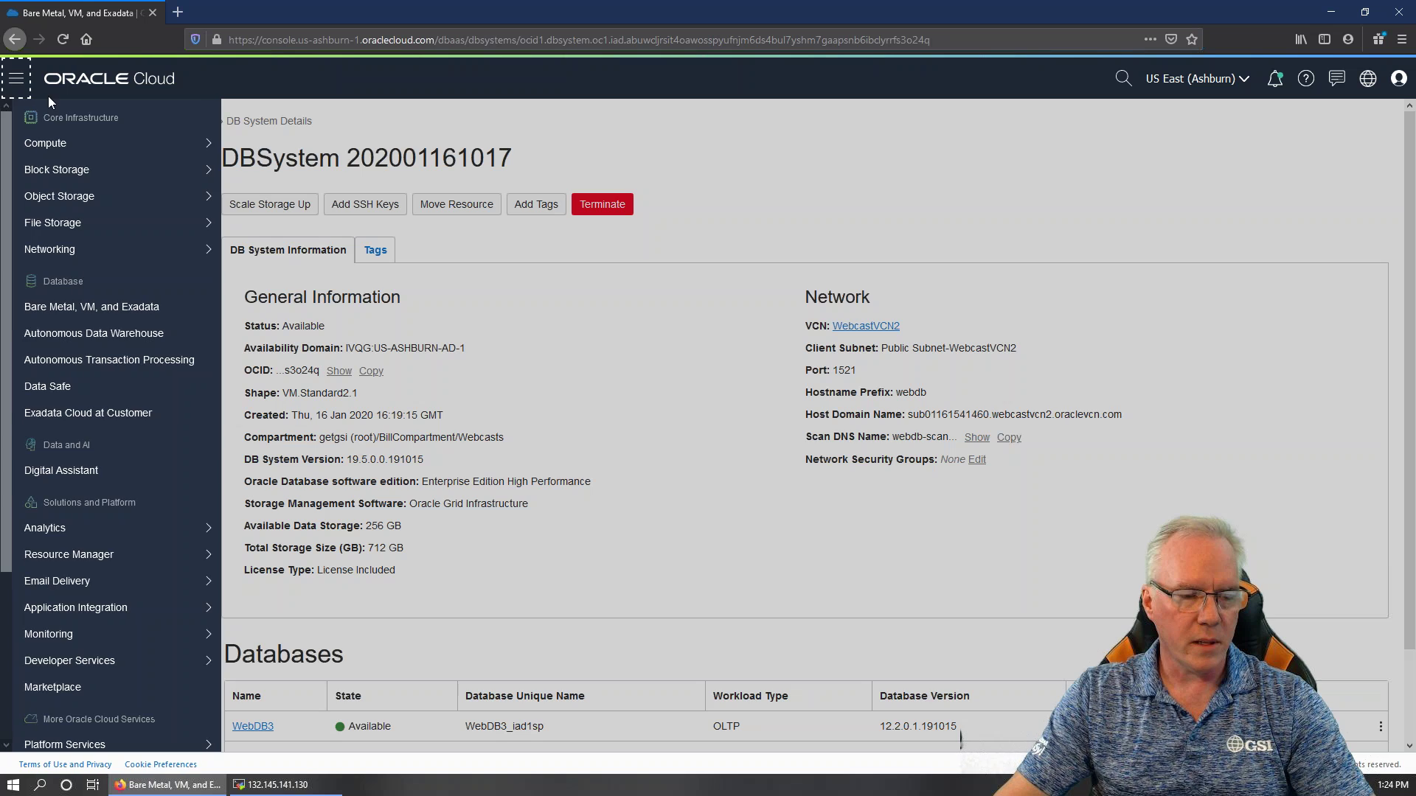
pyautogui.click(95, 76)
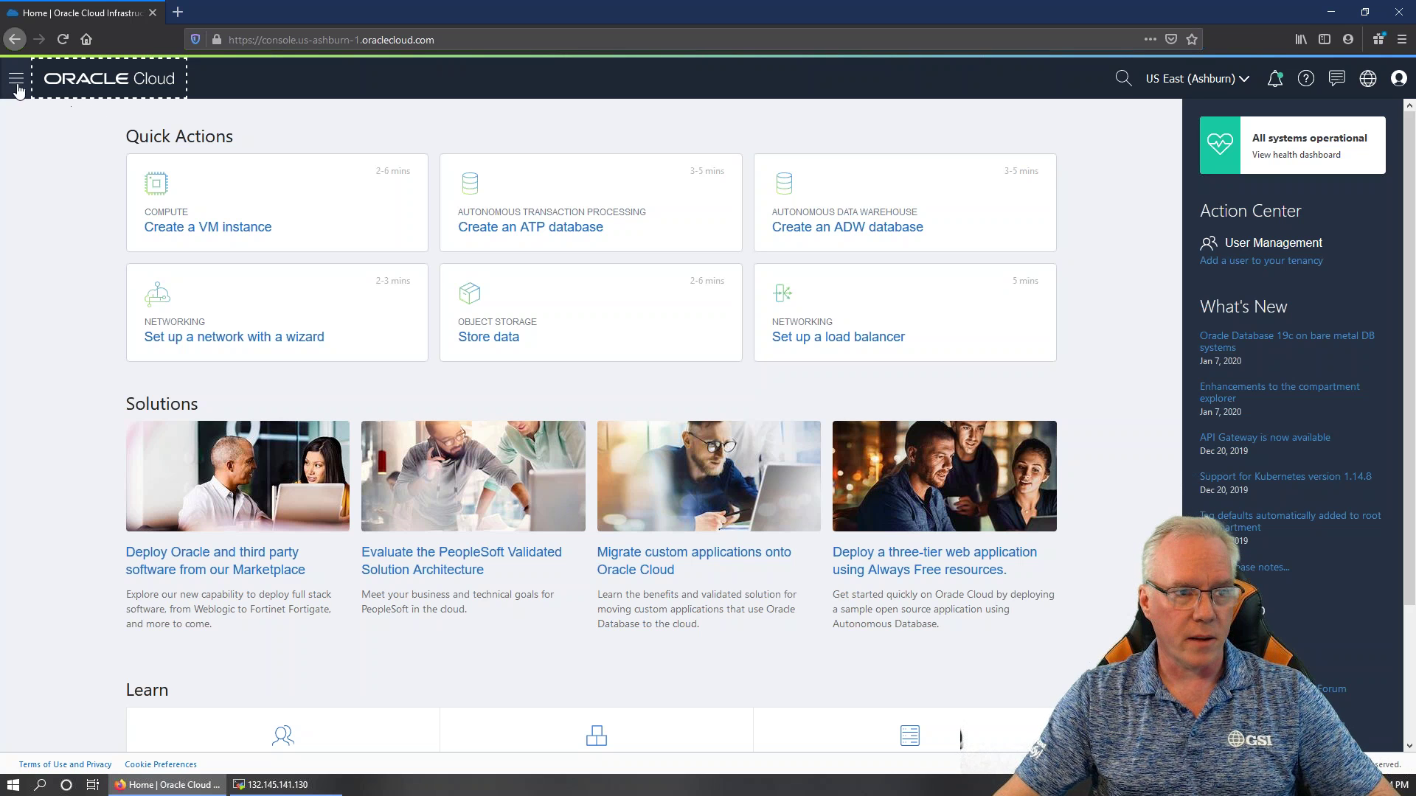
# Go to Identity > Compartments from the console navigation menu
pyautogui.click(17, 78)
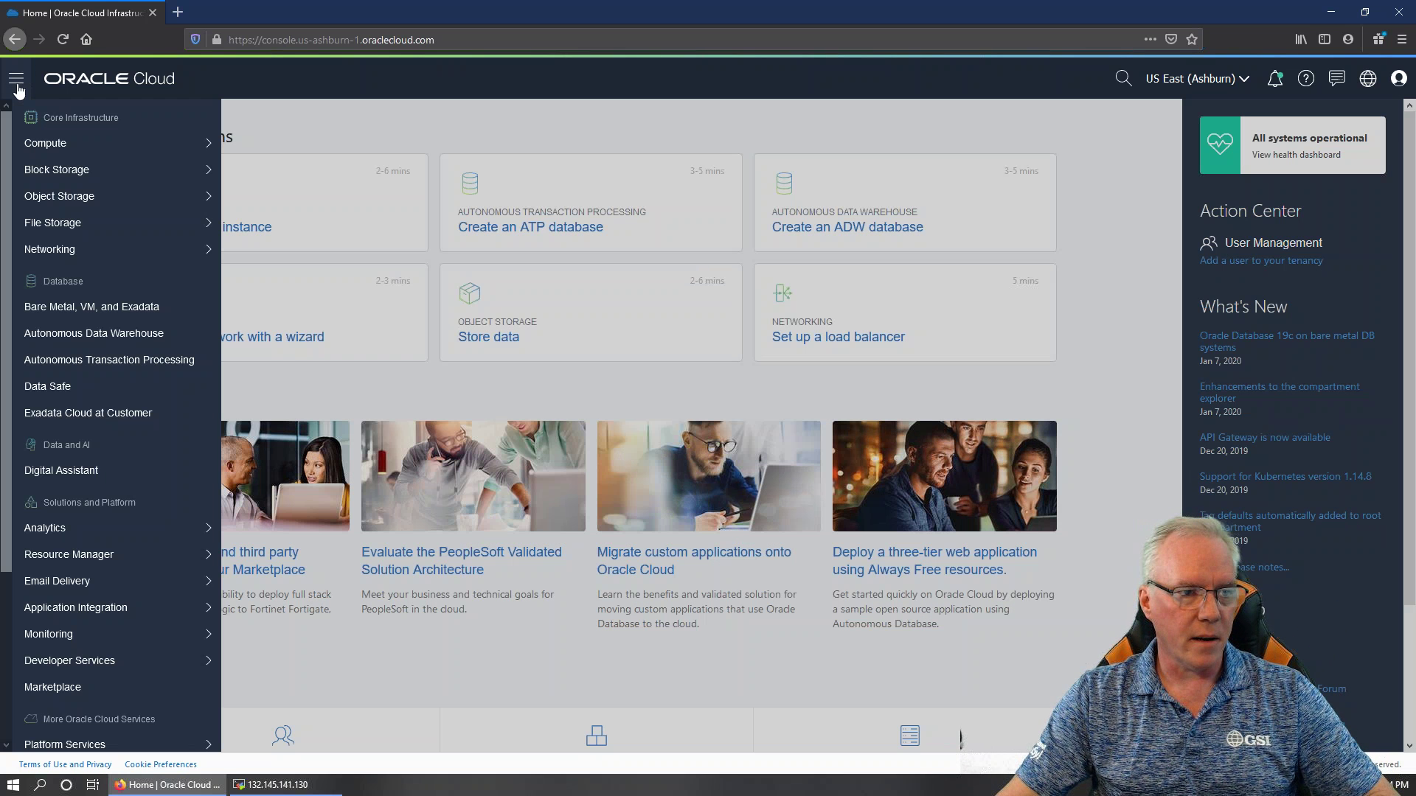
pyautogui.scroll(-3, 83, 437)
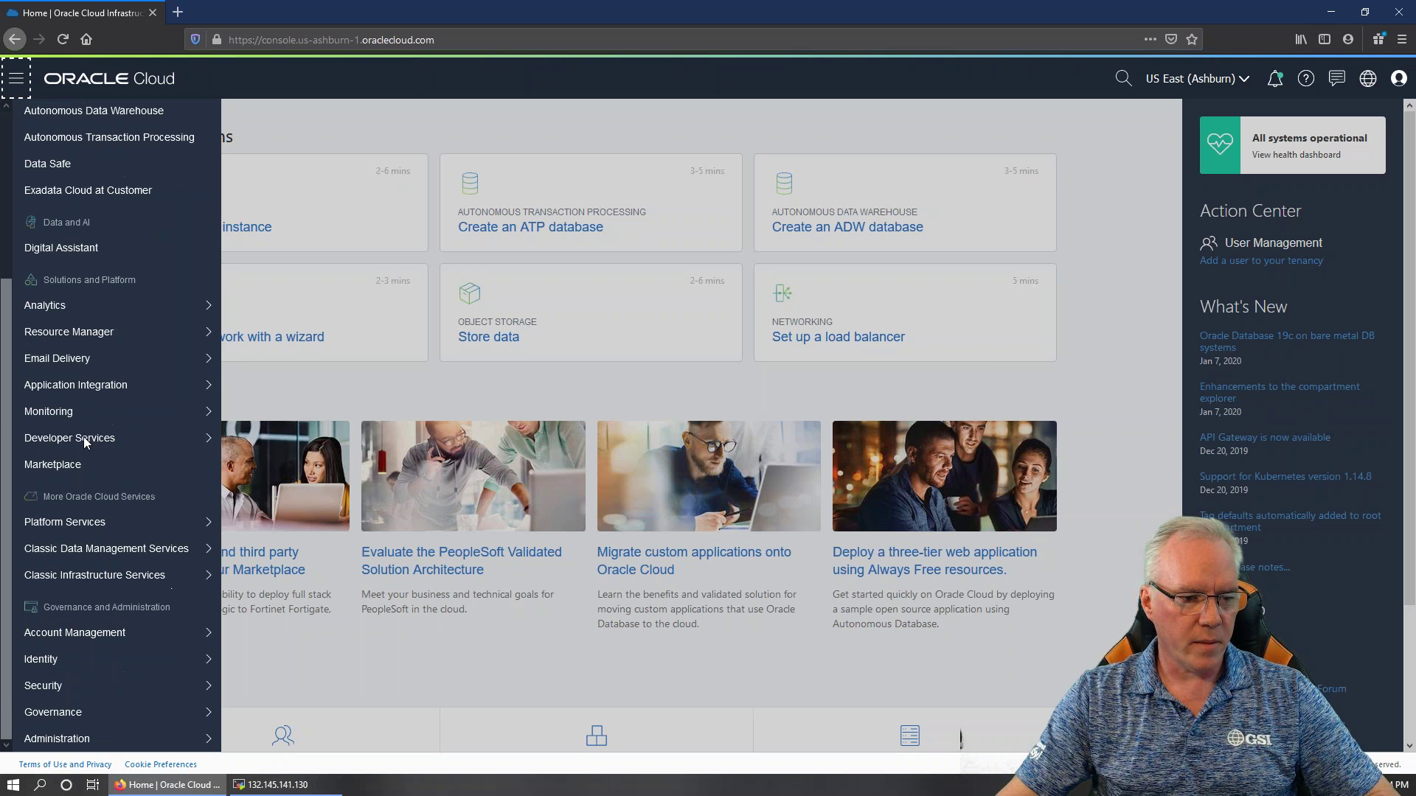
pyautogui.moveTo(98, 533)
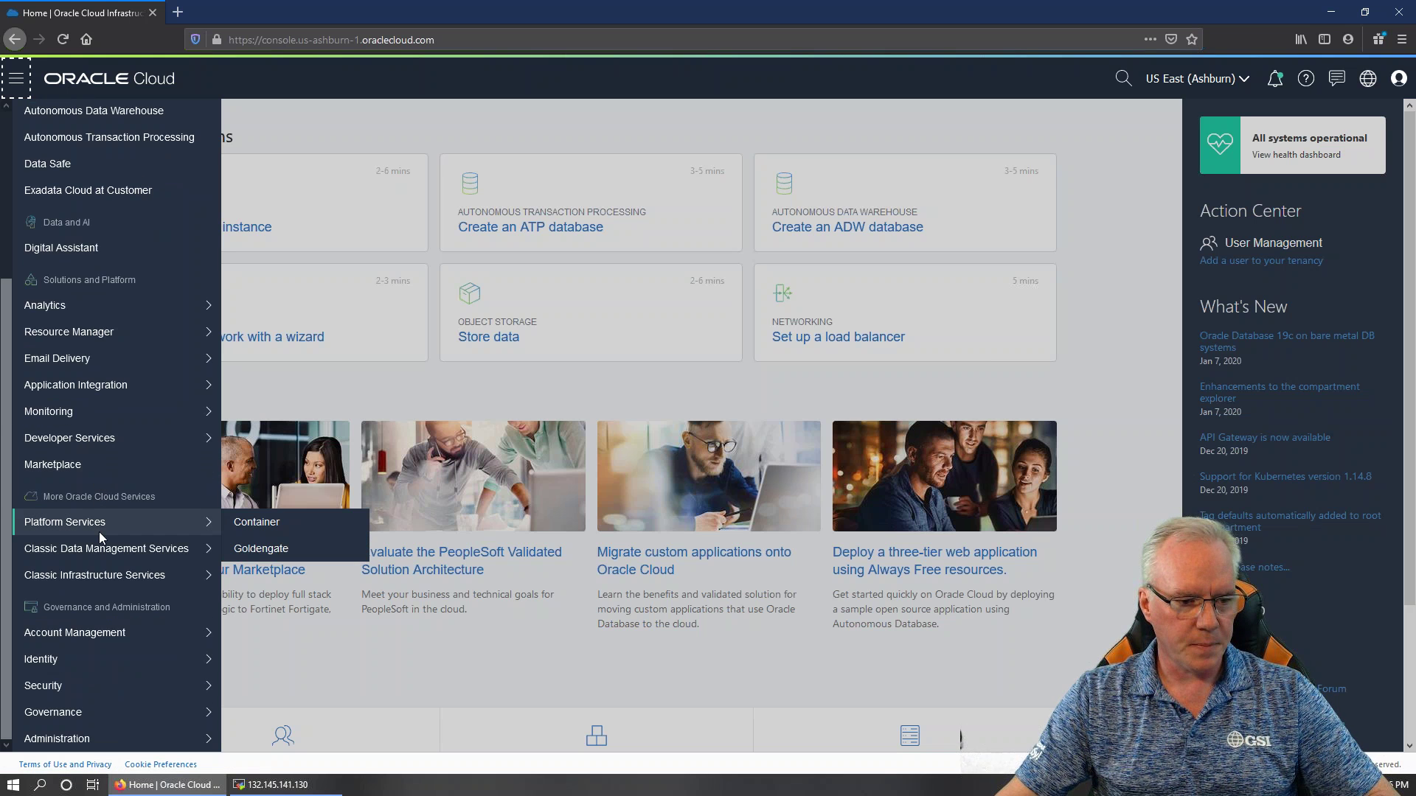
pyautogui.moveTo(108, 666)
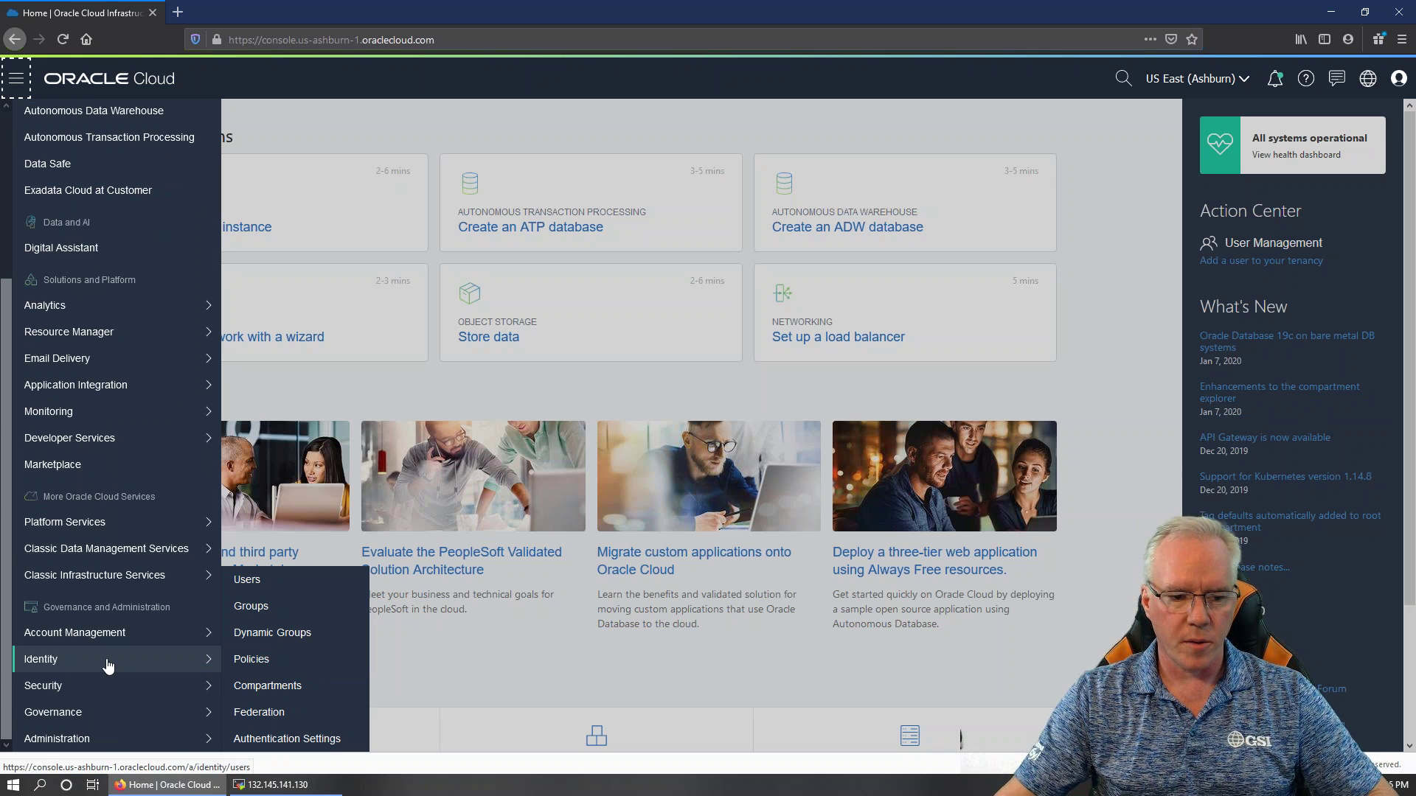
pyautogui.click(260, 688)
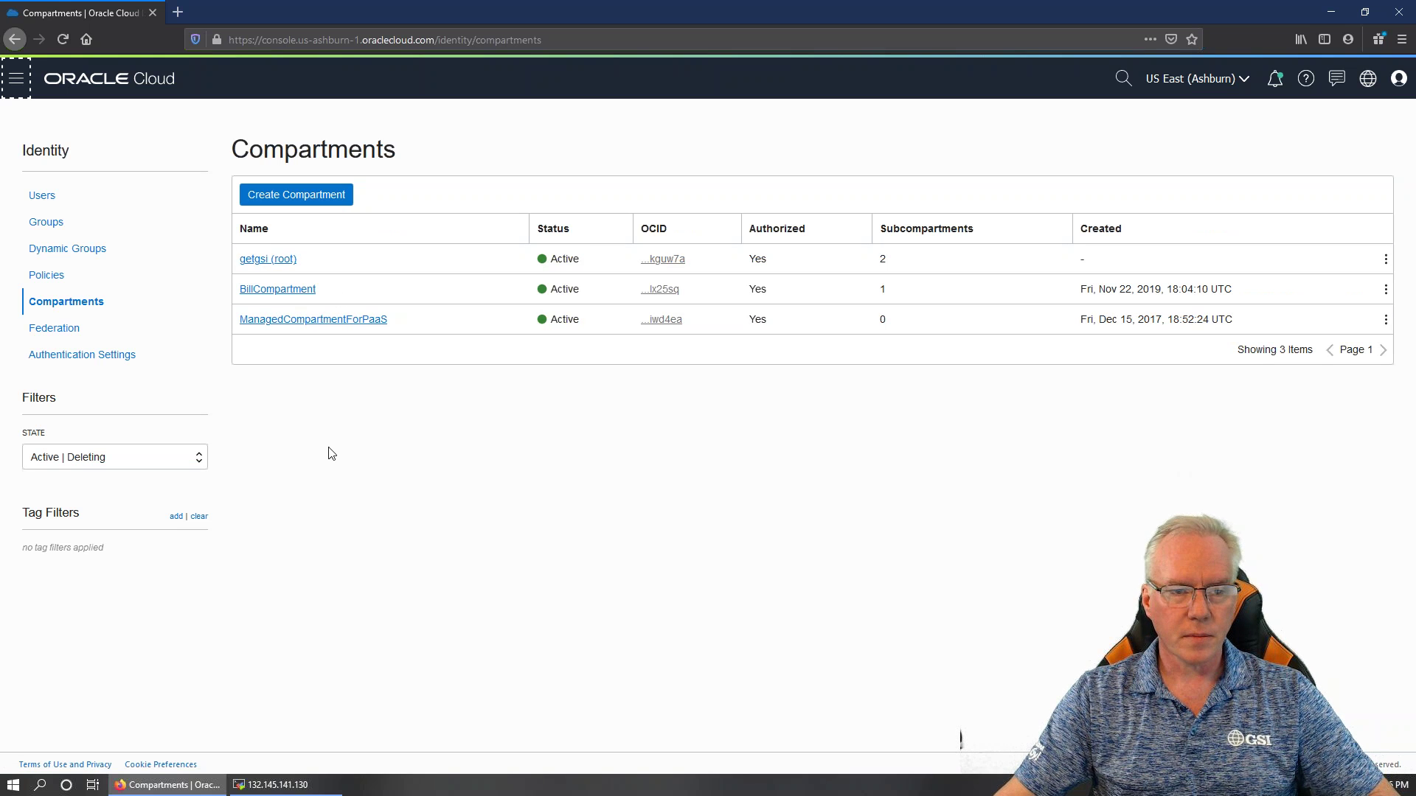
# Create compartment OCIDBCreate, described 'Compartment for my webcast today', with parent Webcasts
pyautogui.click(282, 296)
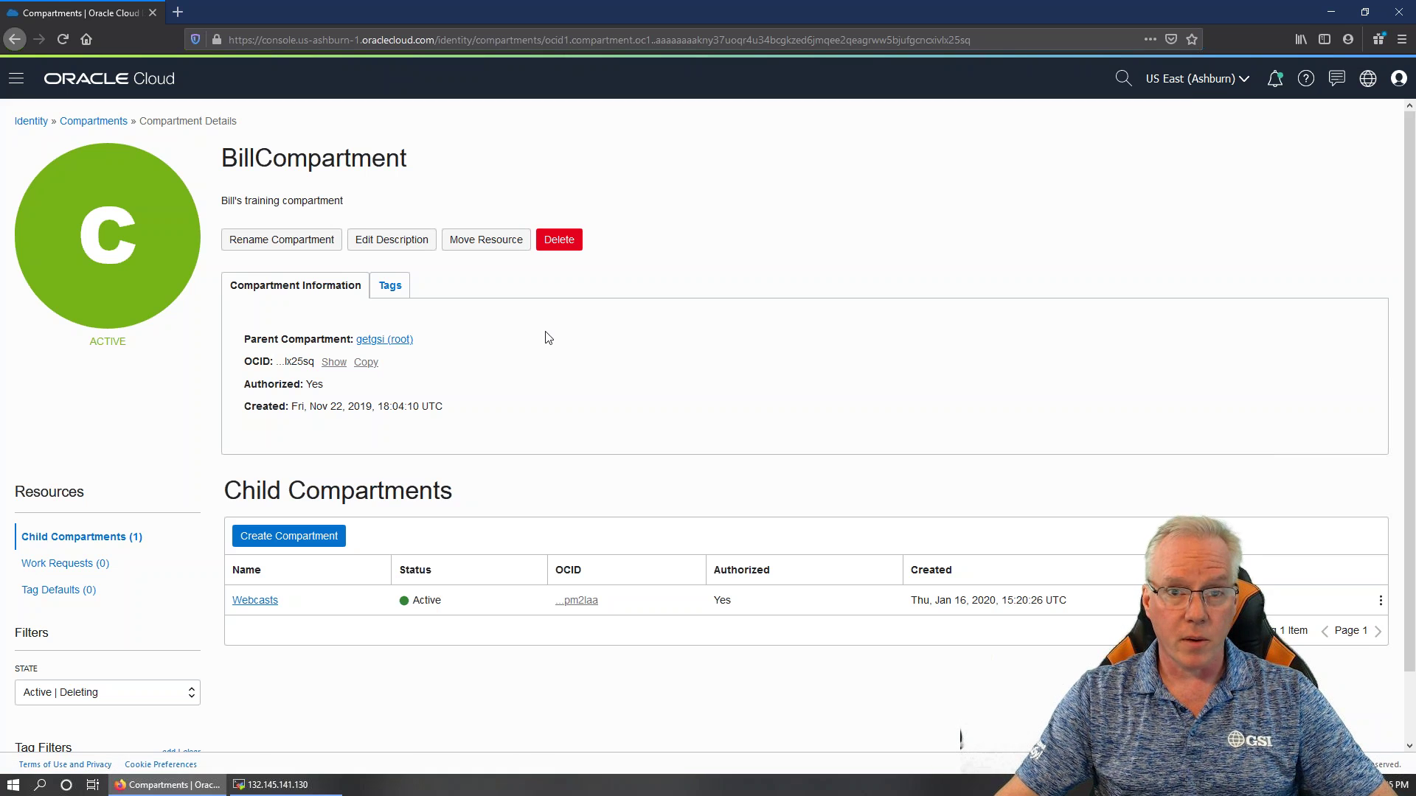
pyautogui.scroll(-2, 337, 680)
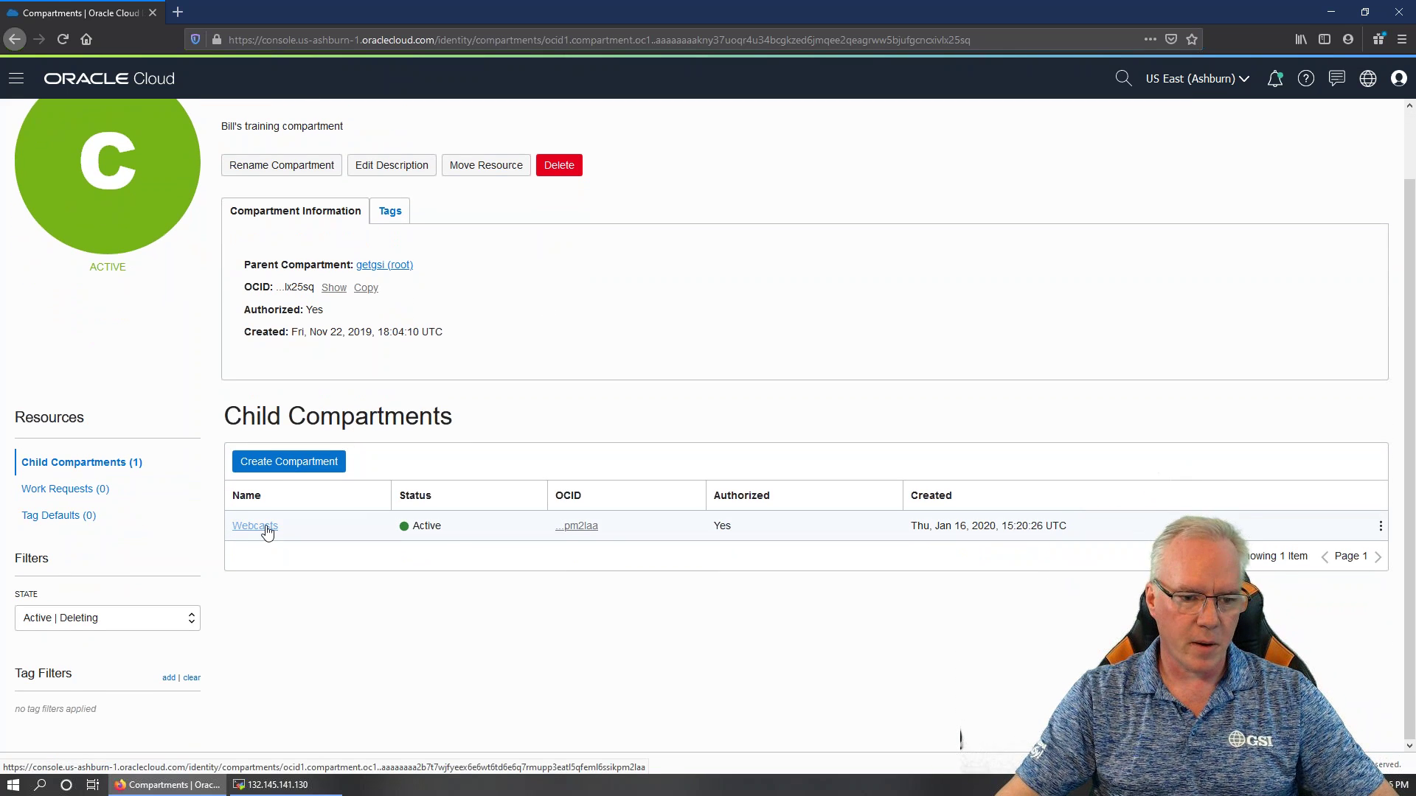
pyautogui.click(288, 462)
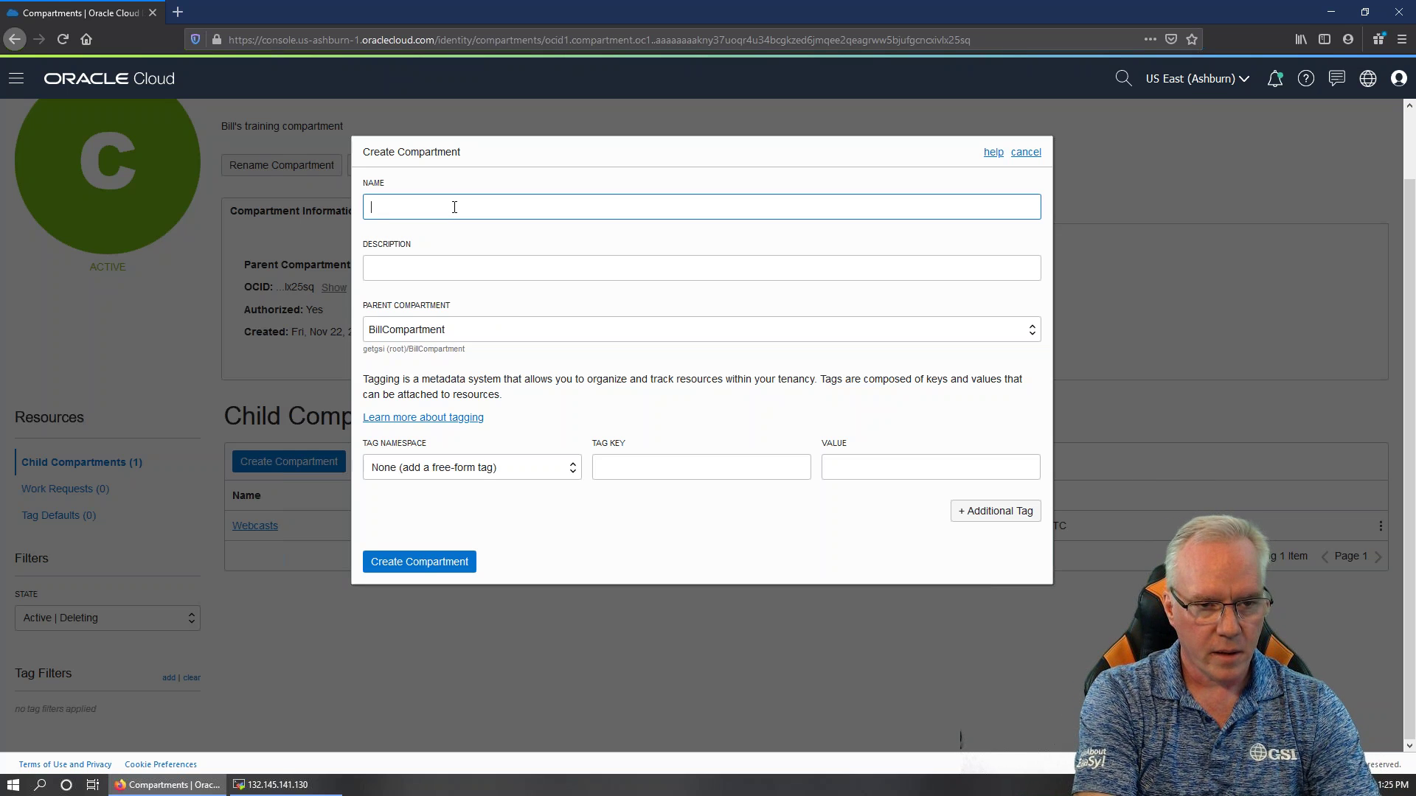
pyautogui.write('OCIDBCreate')
pyautogui.press('Tab')
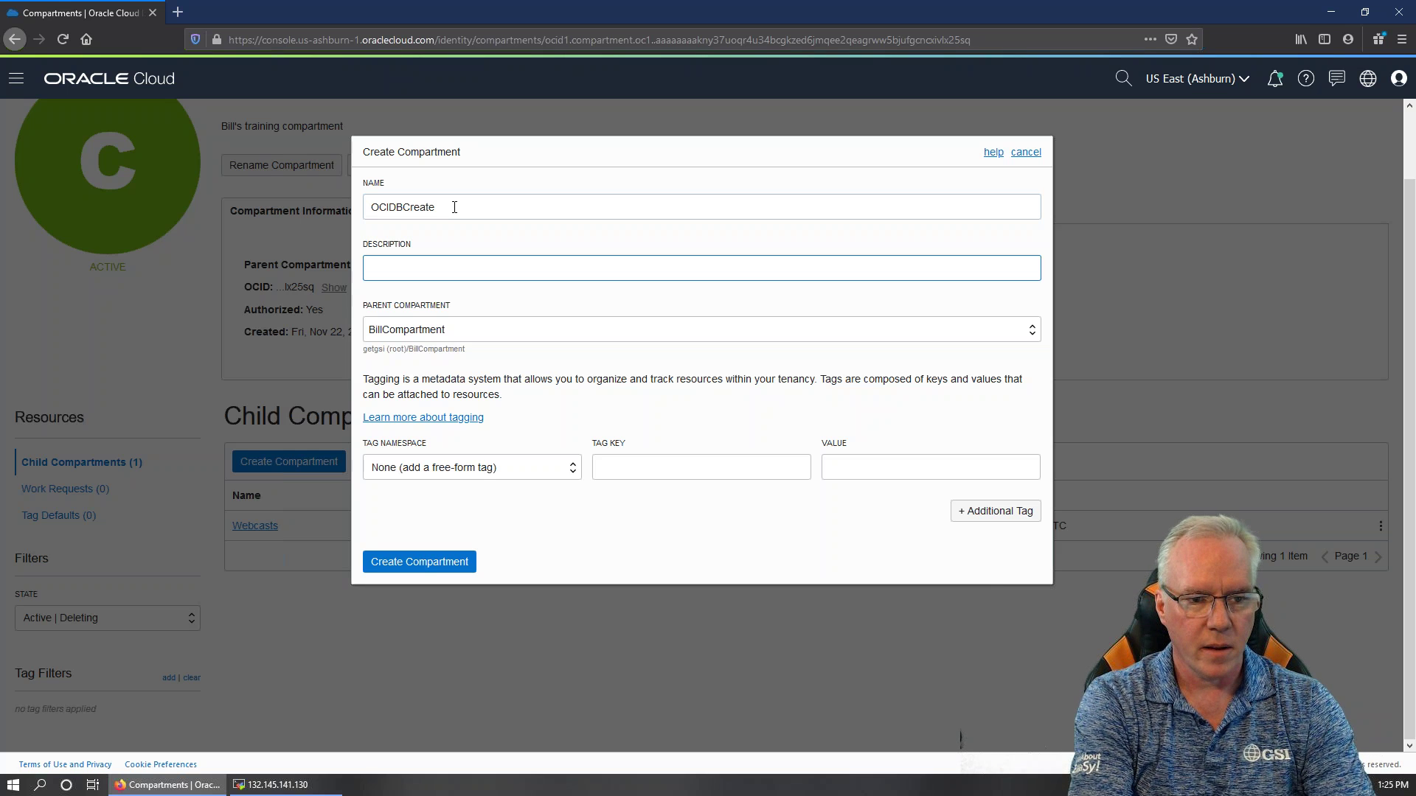
pyautogui.write('Compar')
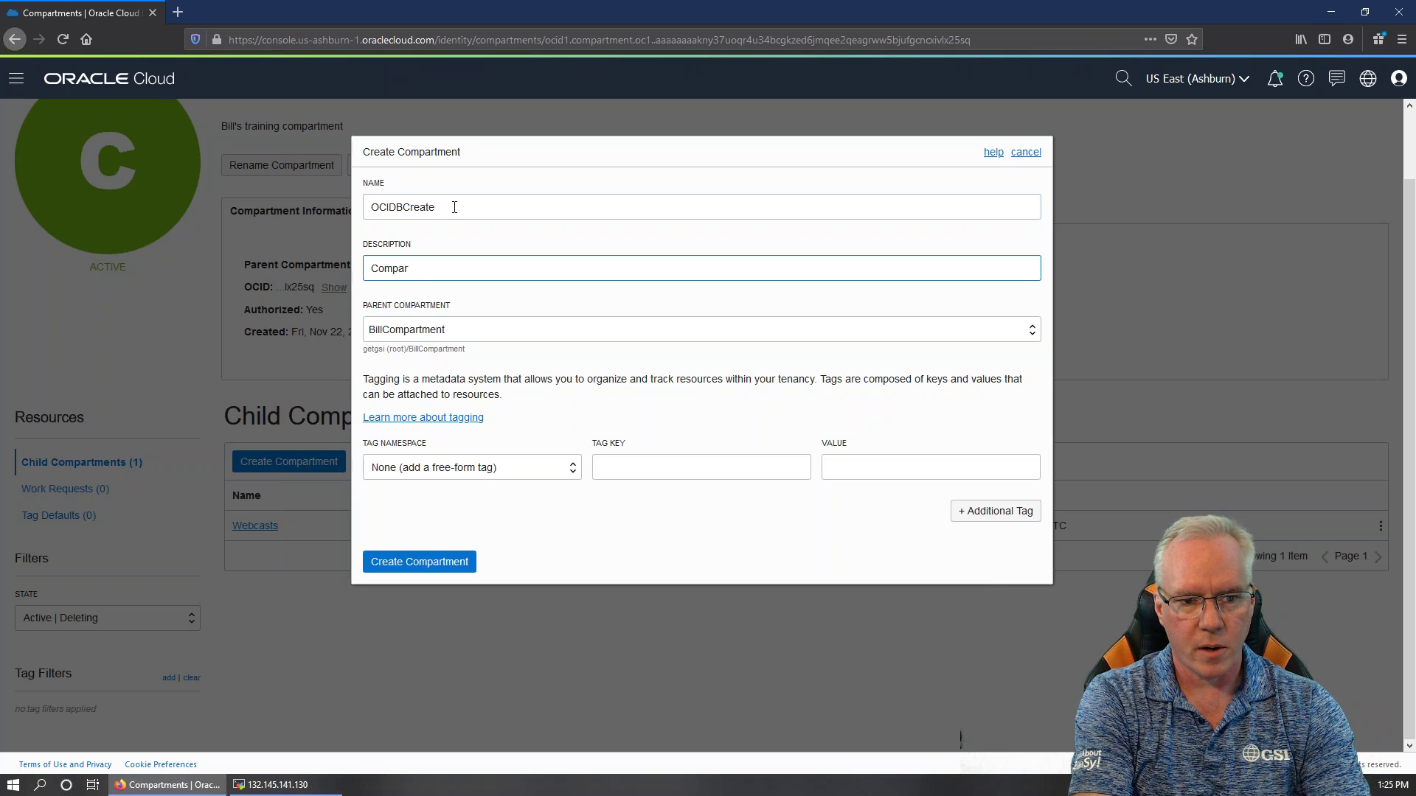
pyautogui.write('tment for ')
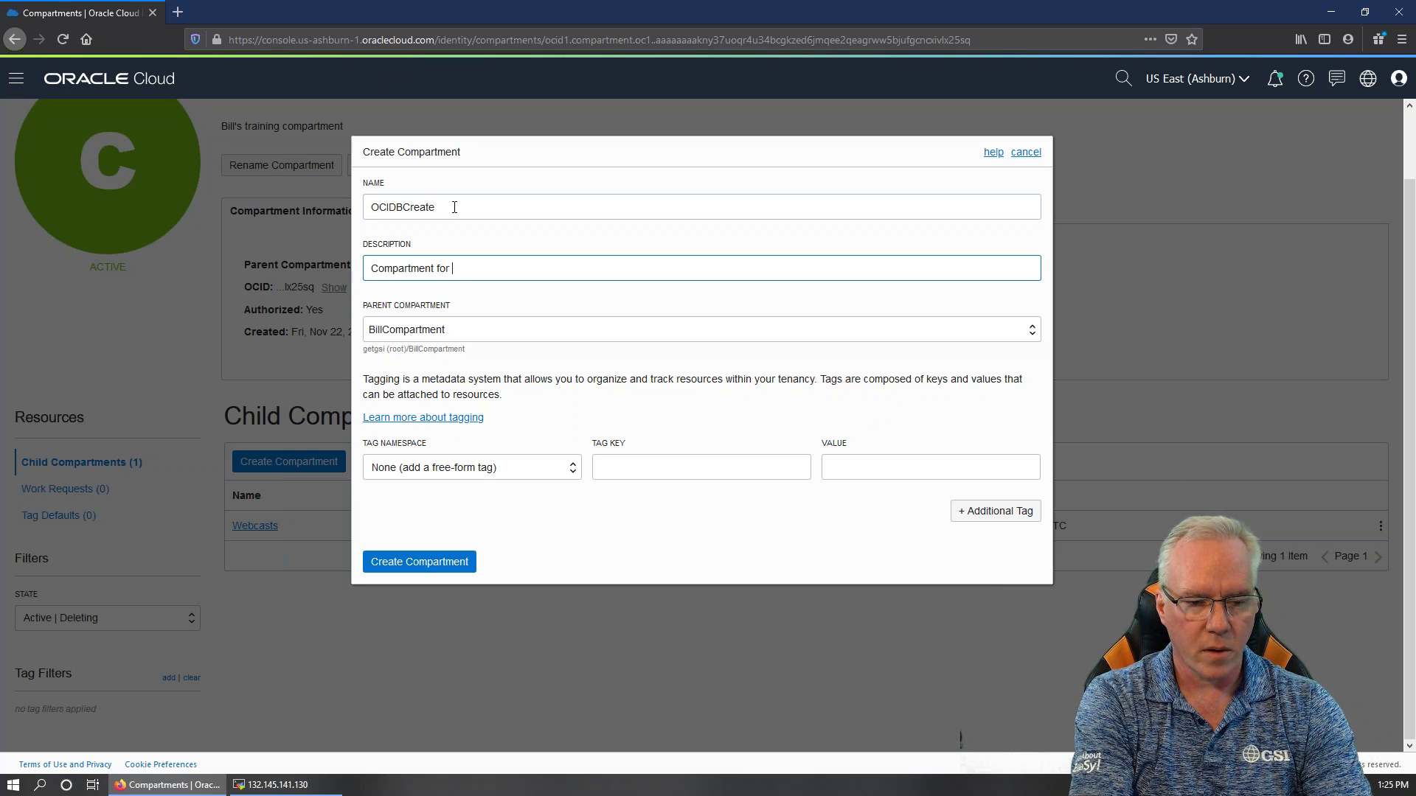
pyautogui.write('my webcast today')
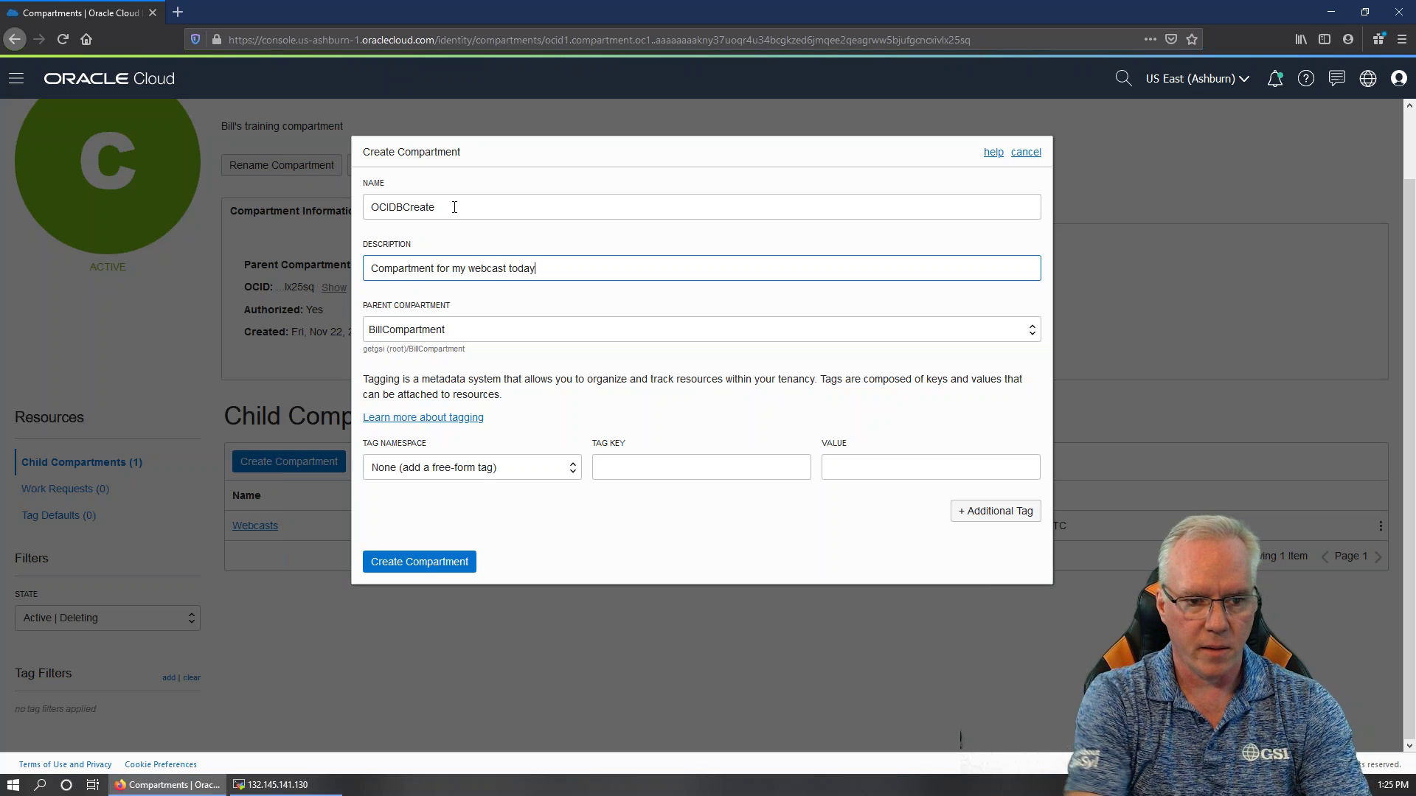
pyautogui.click(464, 329)
pyautogui.click(455, 416)
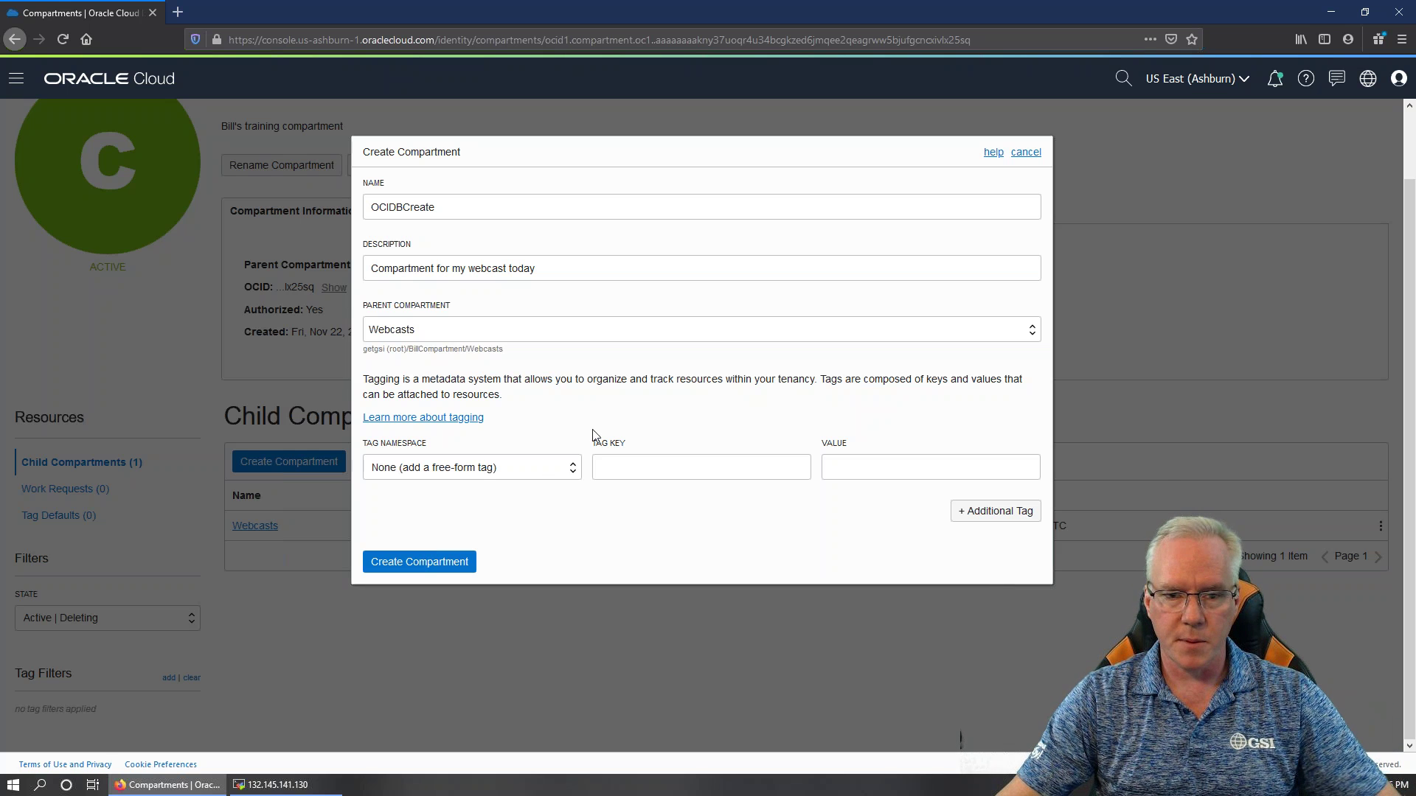
pyautogui.click(417, 566)
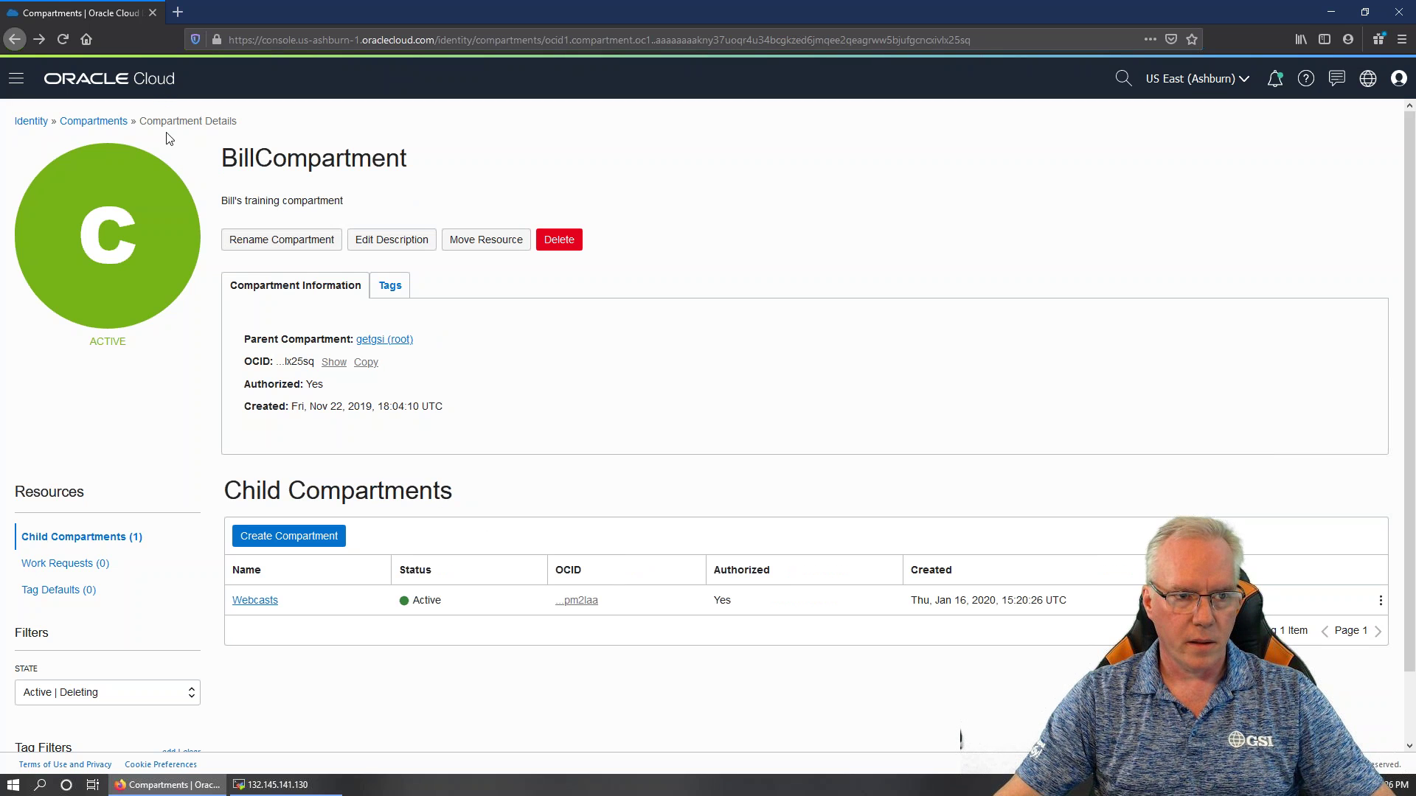
pyautogui.click(62, 39)
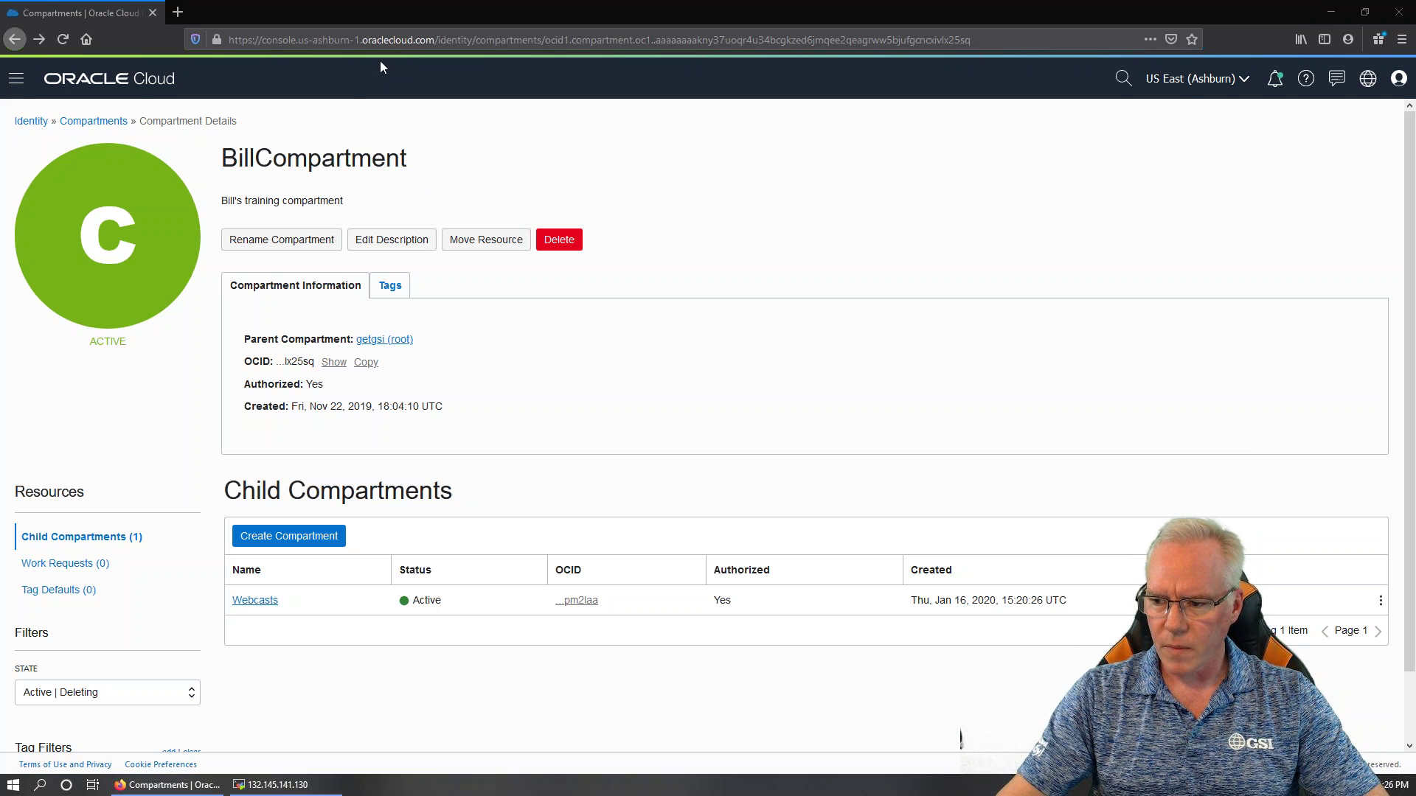
# Go to Networking > Virtual Cloud Networks and bring up Networking Quickstart
pyautogui.click(17, 79)
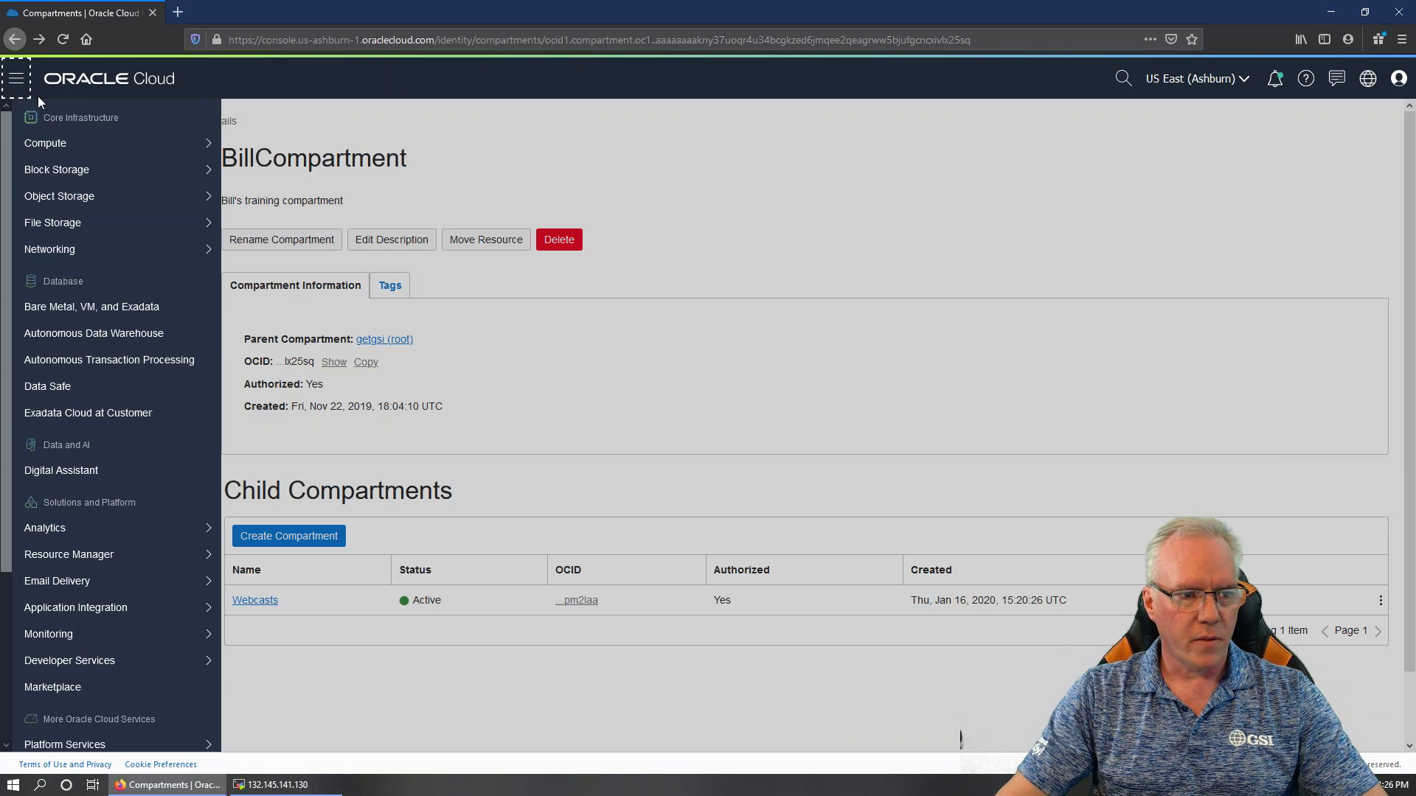
pyautogui.moveTo(81, 251)
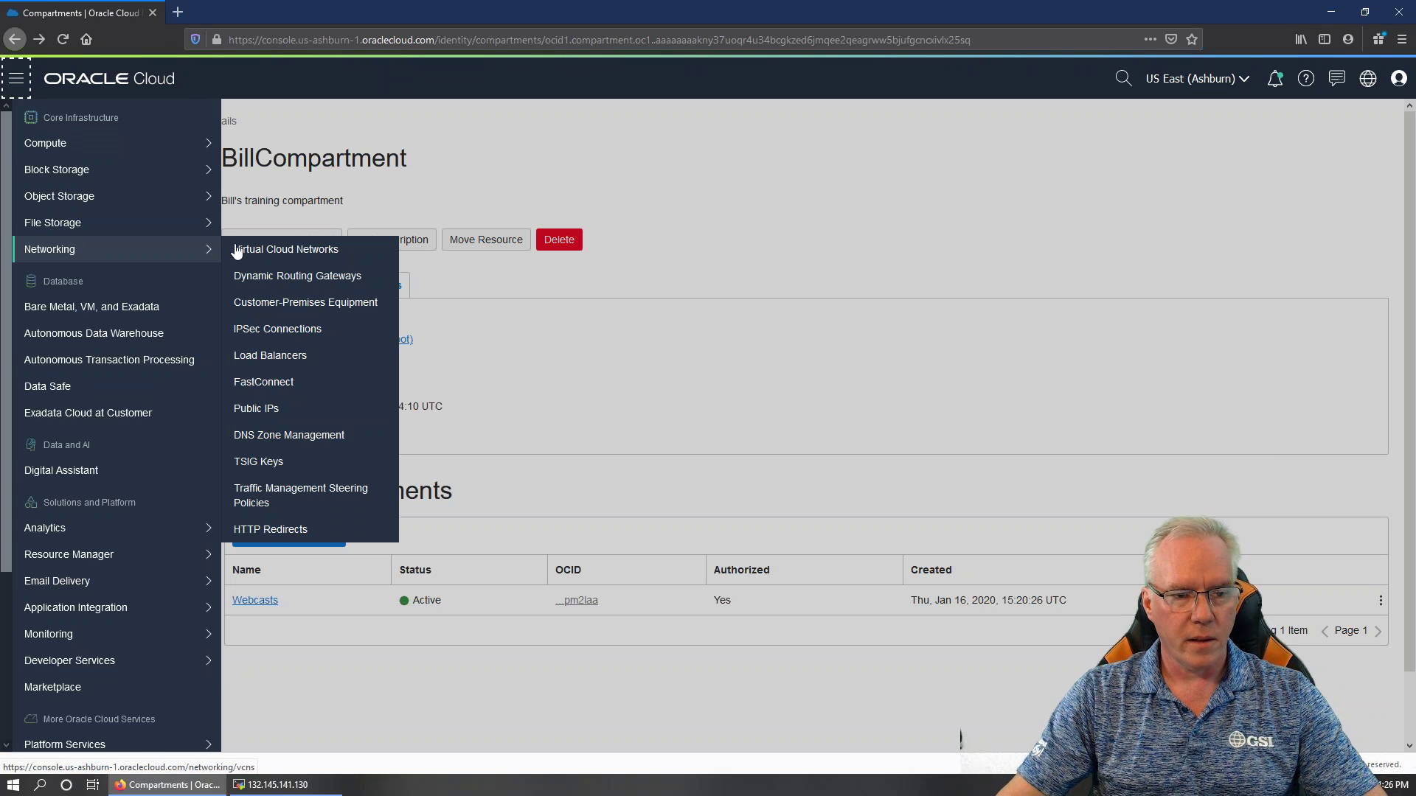
pyautogui.click(285, 251)
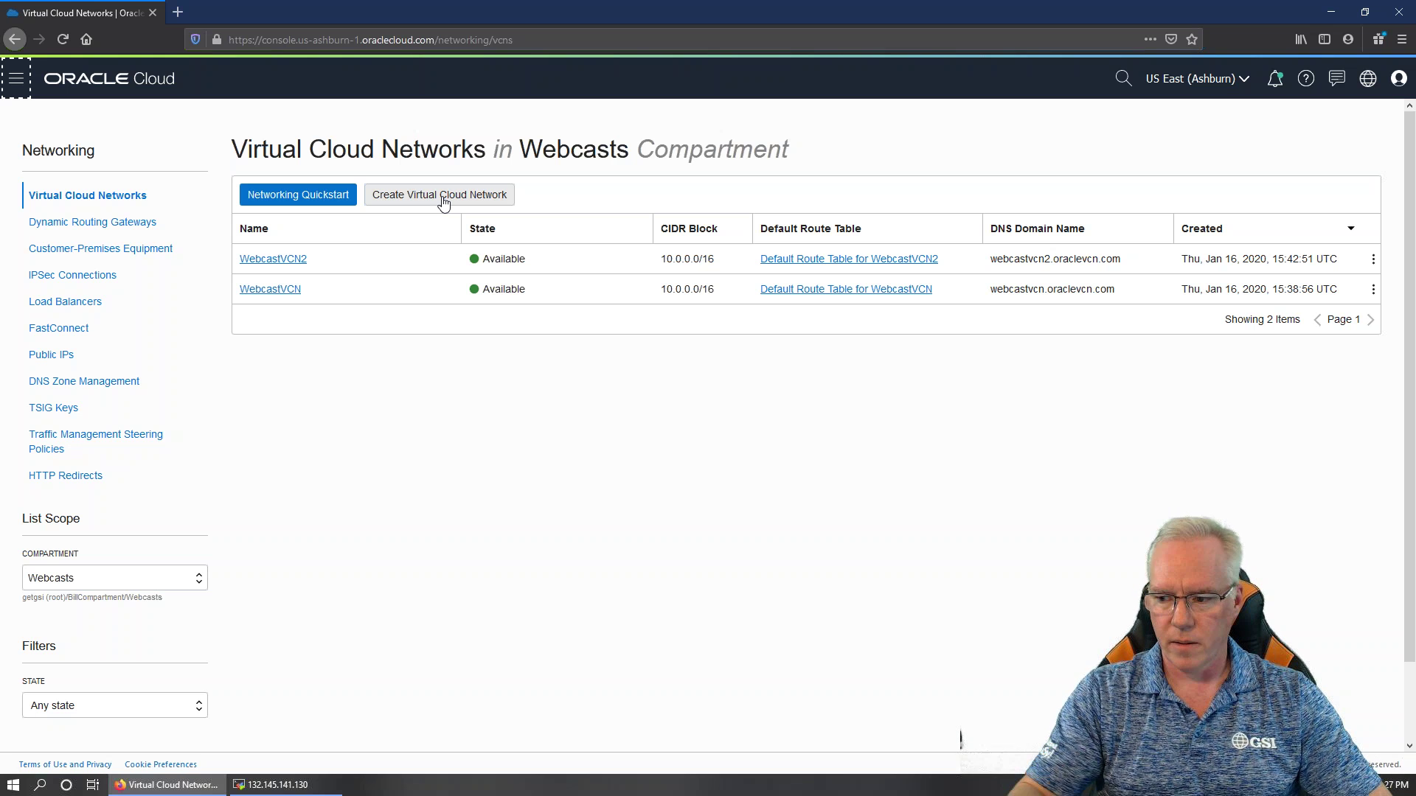
pyautogui.click(308, 201)
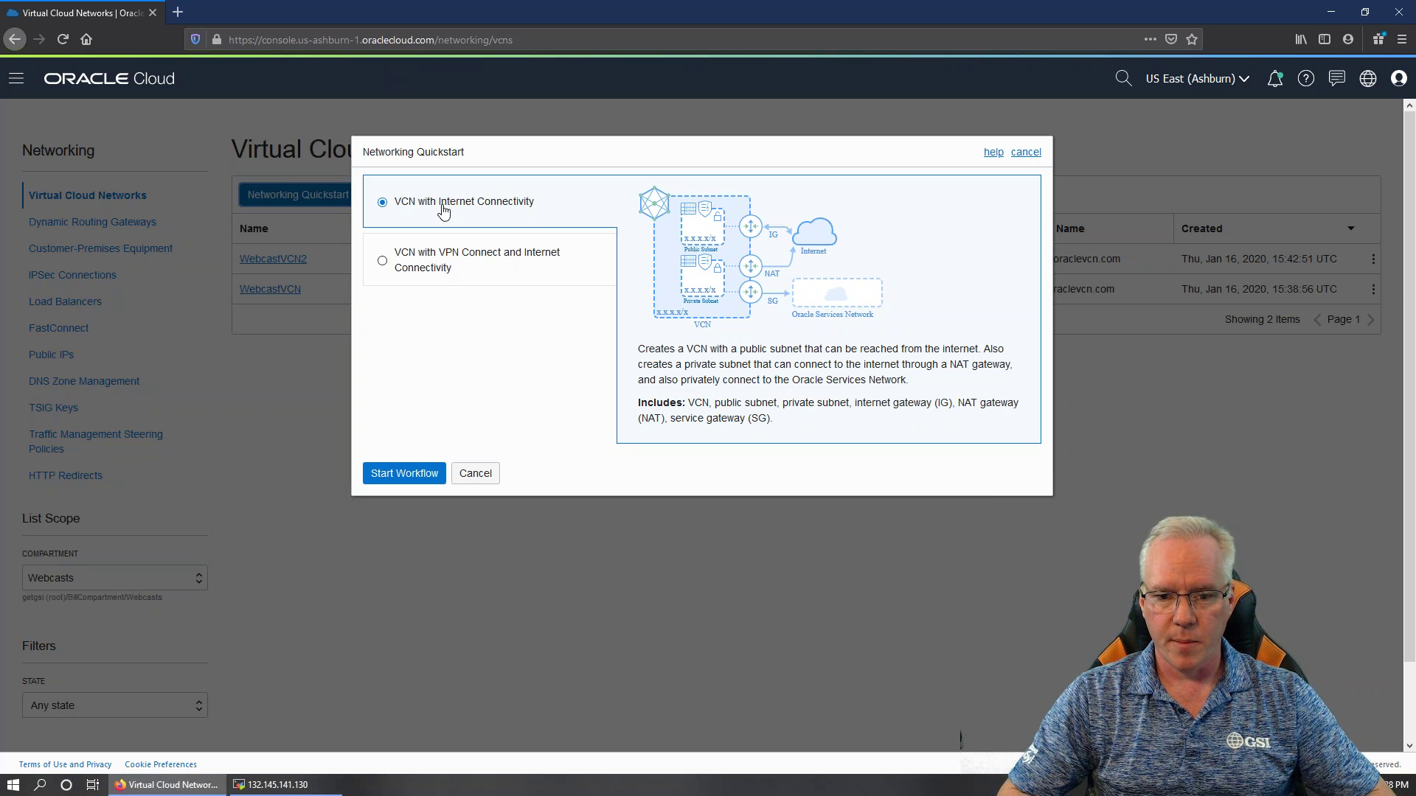
# Choose VCN with Internet Connectivity and start its workflow
pyautogui.click(440, 275)
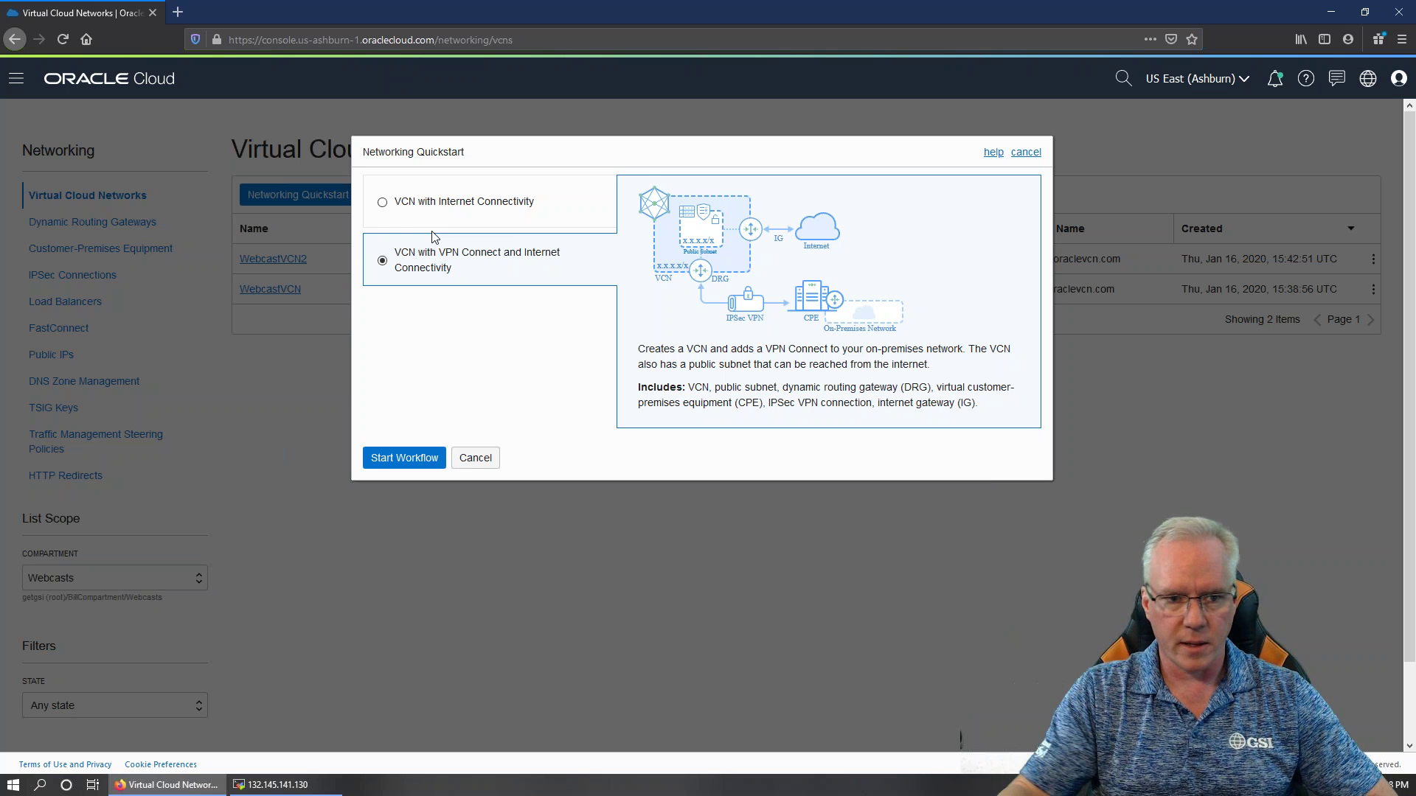
pyautogui.click(452, 204)
pyautogui.click(404, 473)
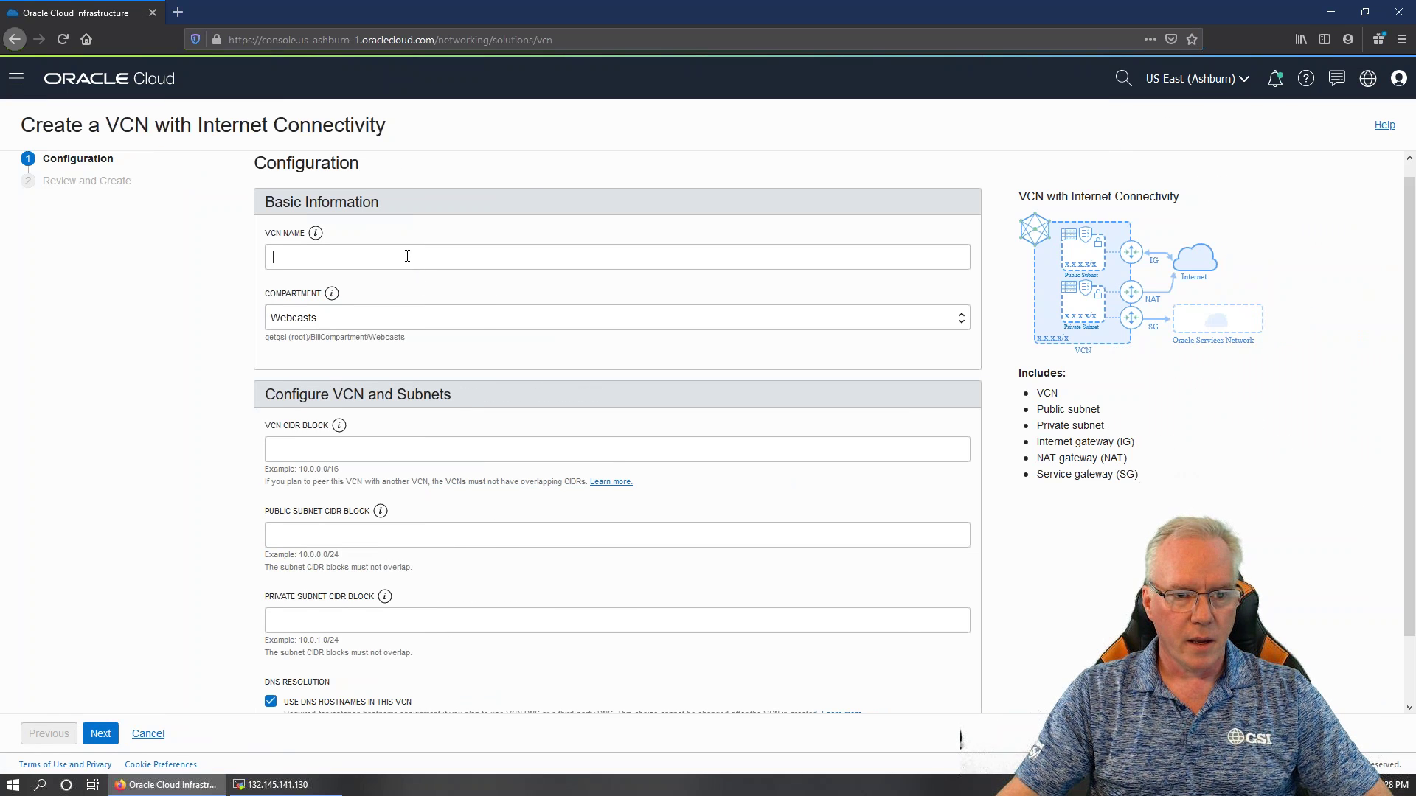
# Name the VCN WebcastVCN3 and confirm Webcasts as its compartment
pyautogui.click(407, 256)
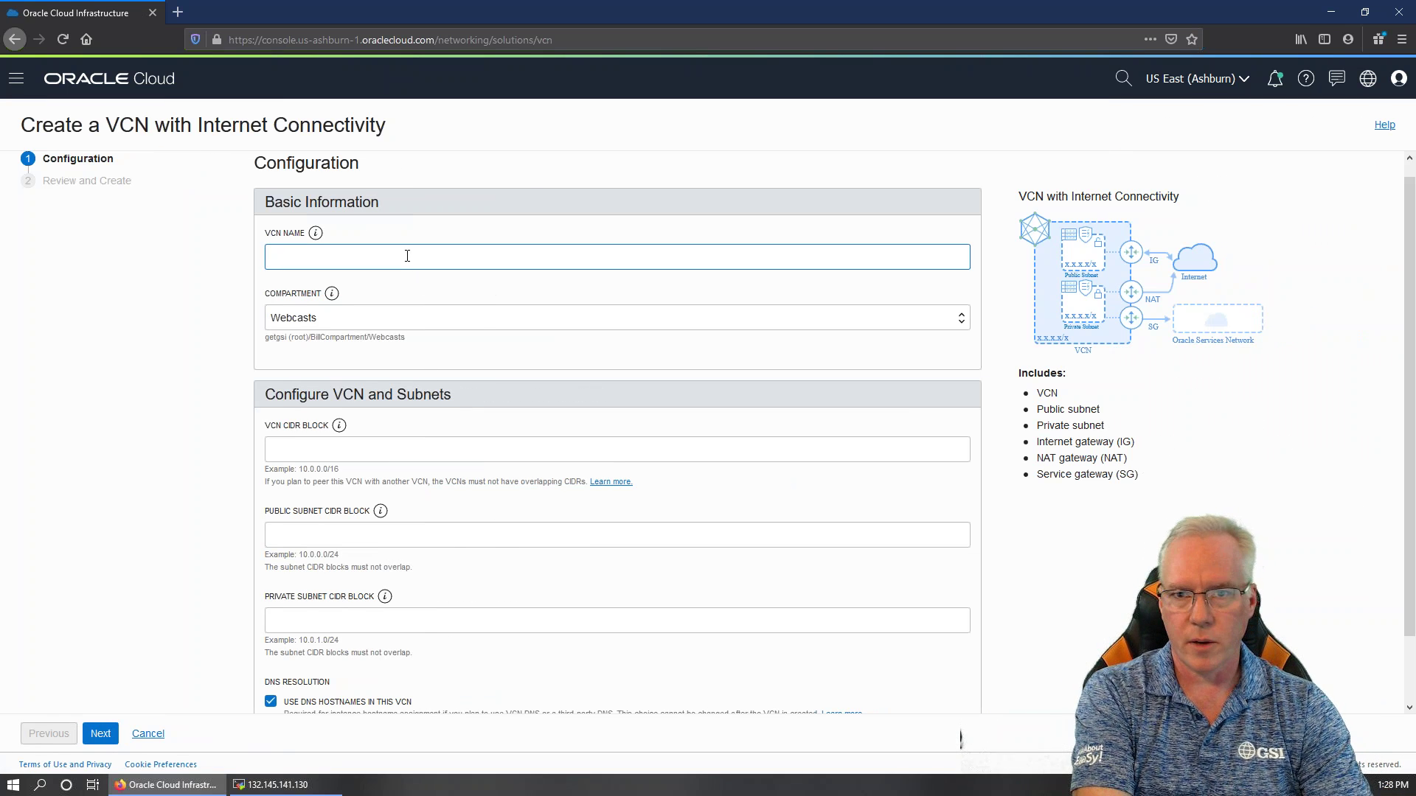
pyautogui.write('Web')
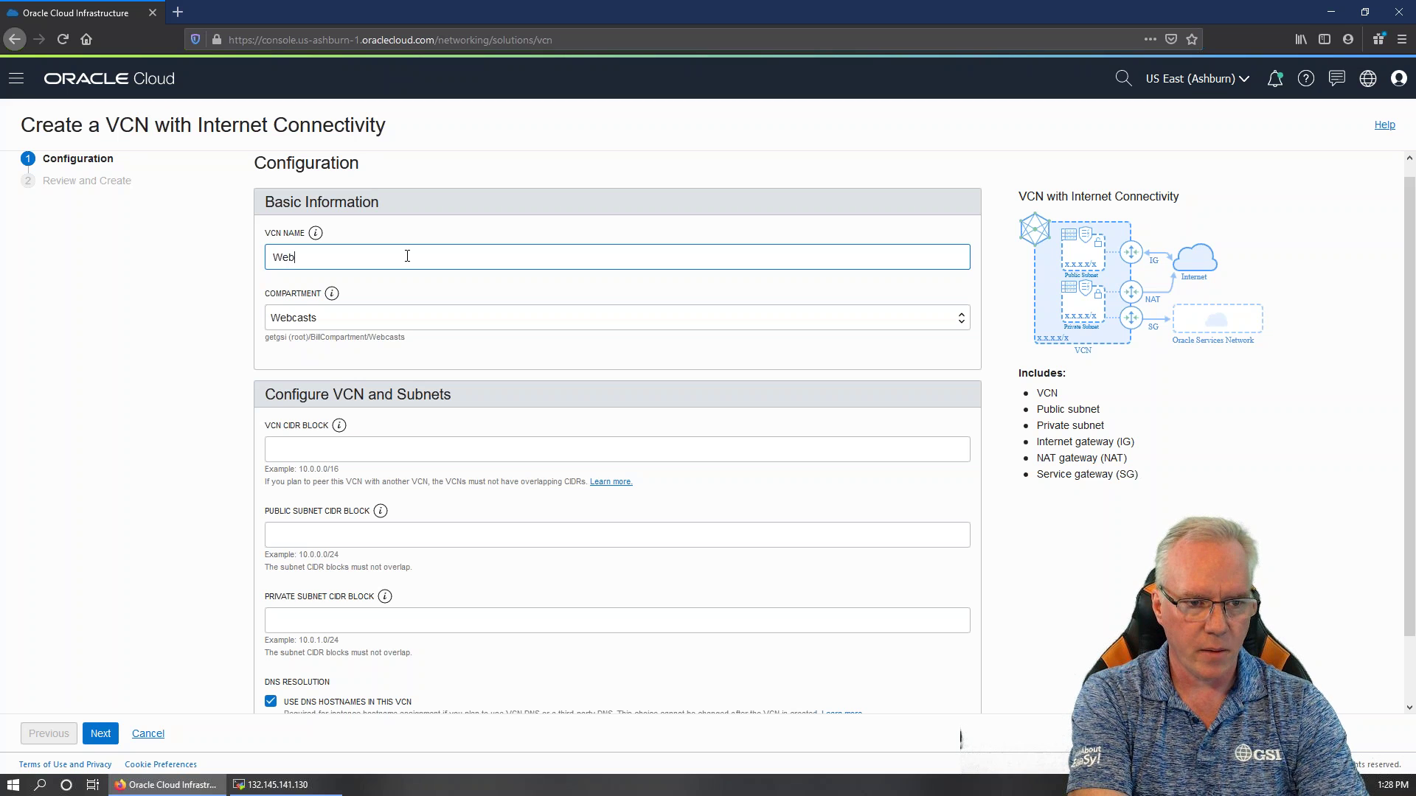
pyautogui.write('castVCn')
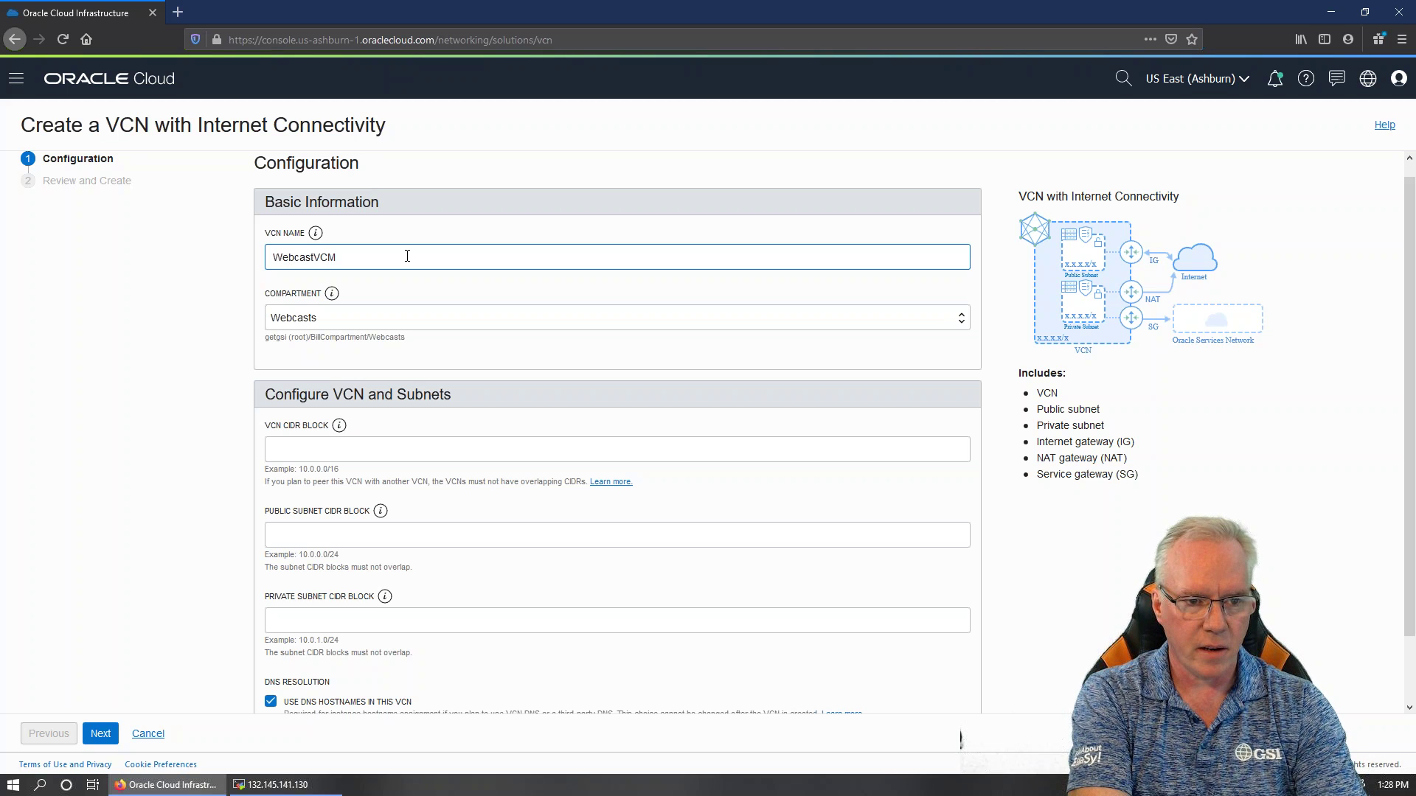
pyautogui.write('N3')
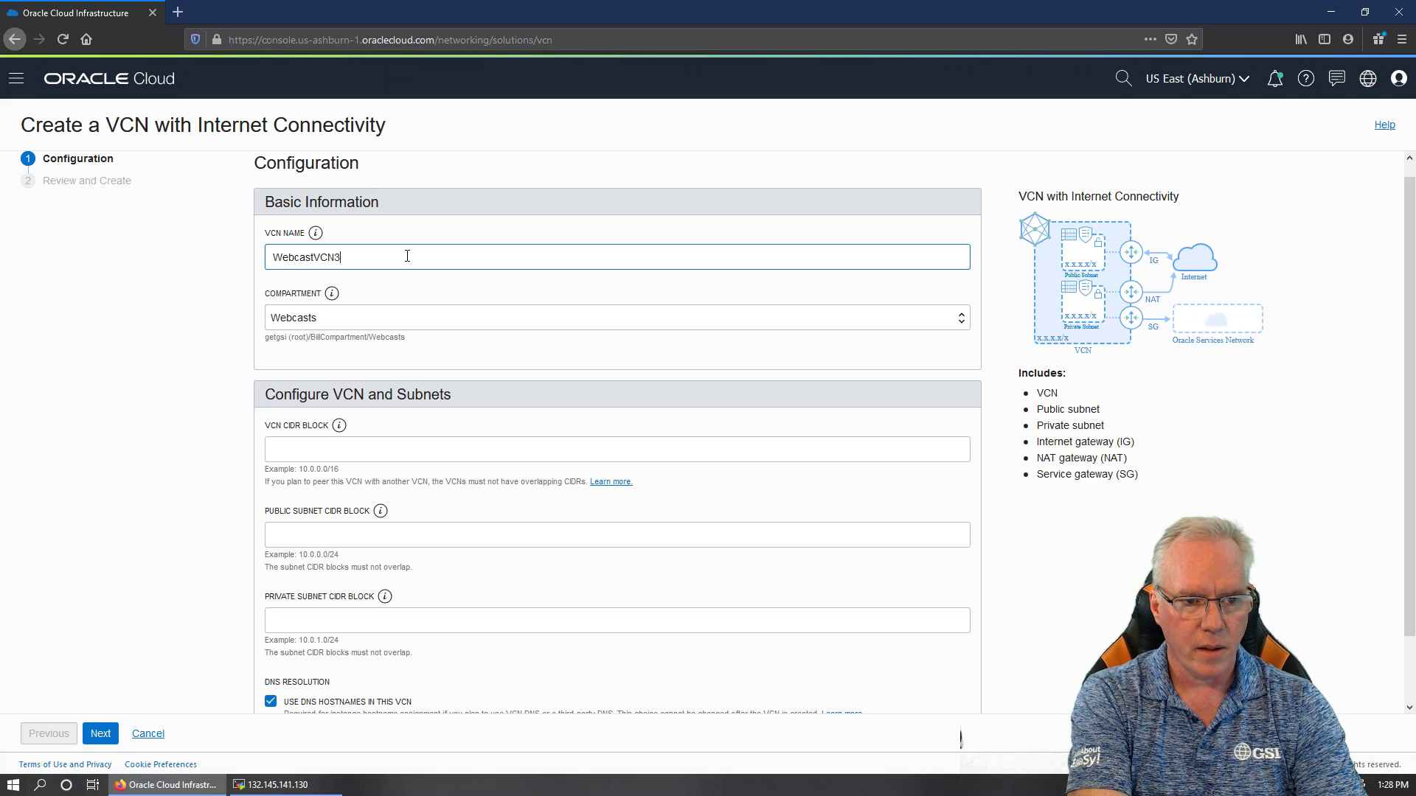
pyautogui.click(392, 317)
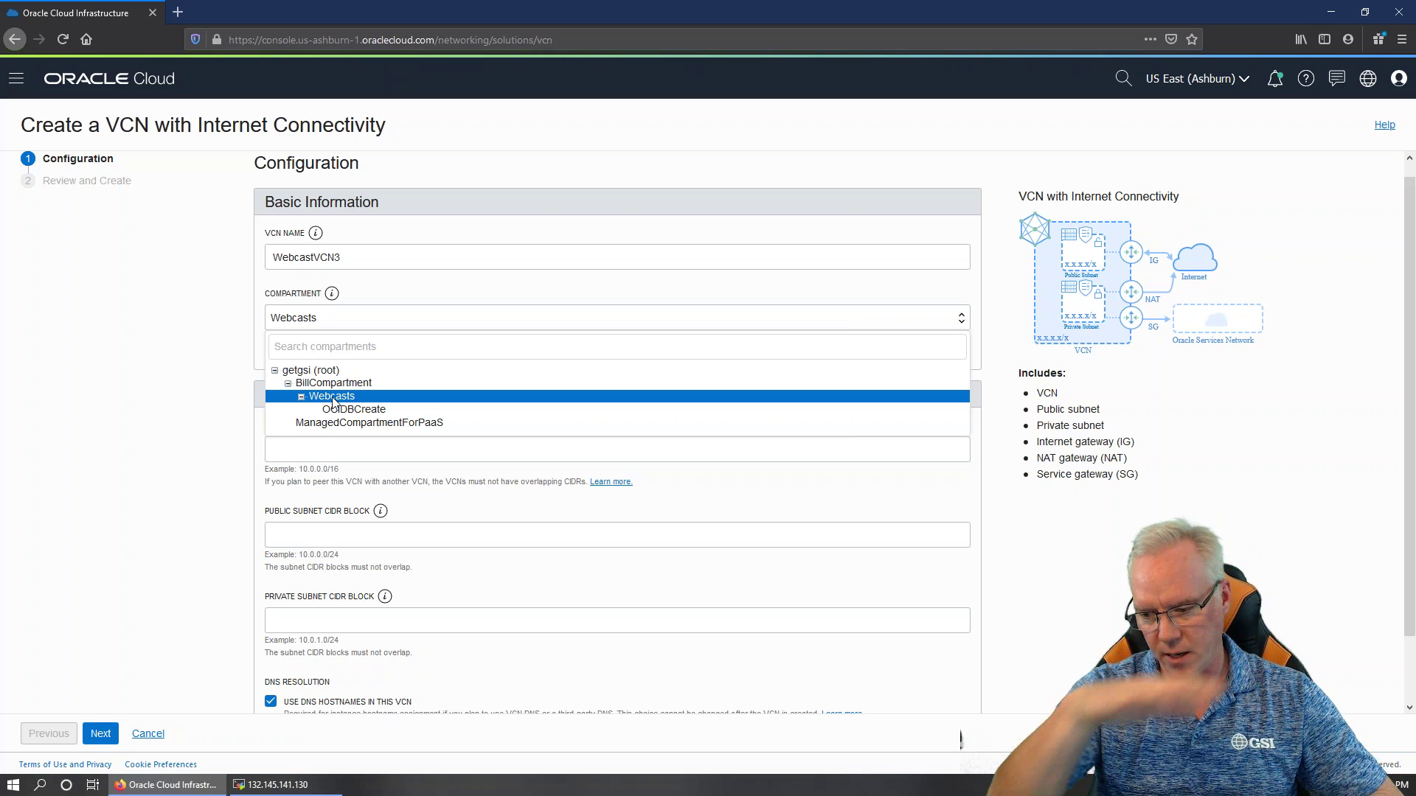
pyautogui.click(332, 398)
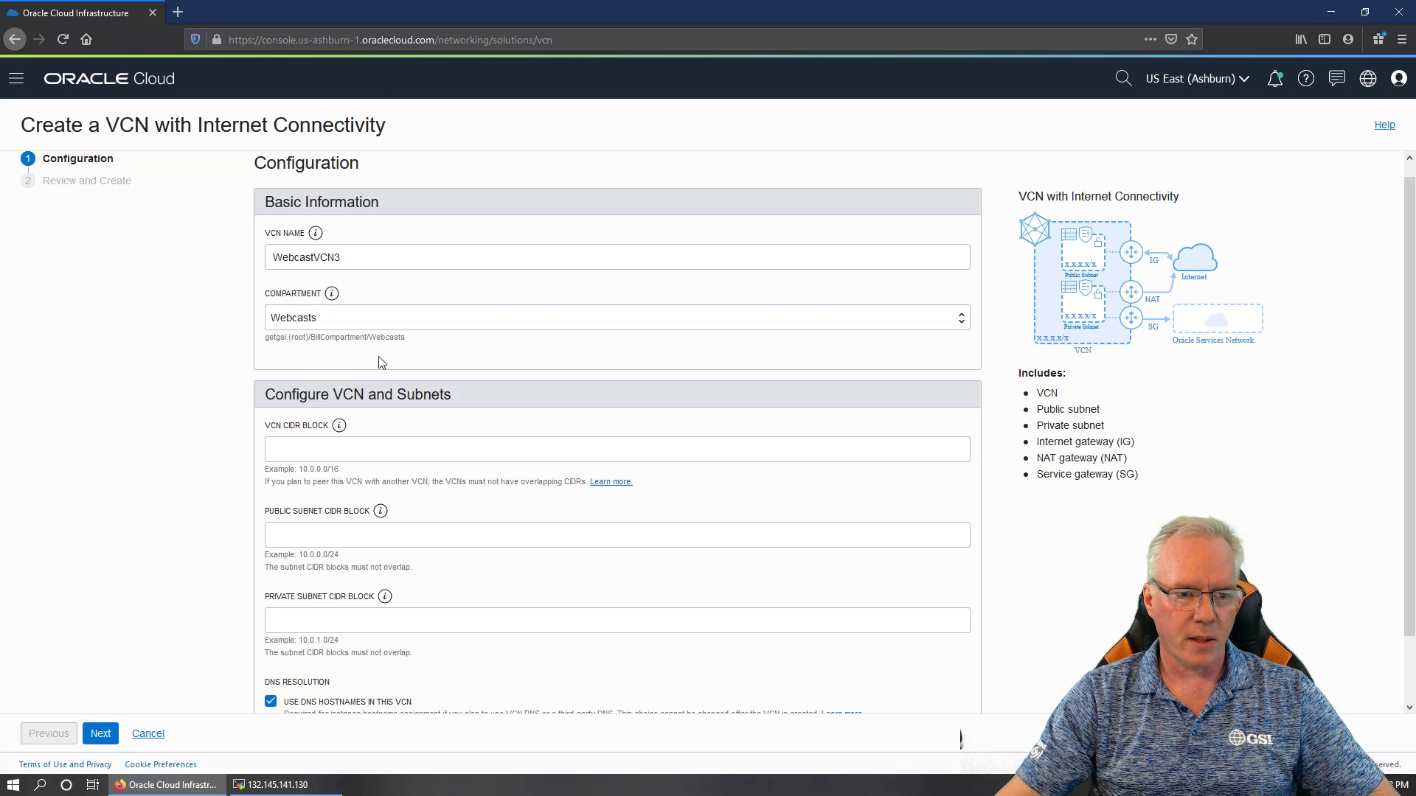
pyautogui.click(403, 452)
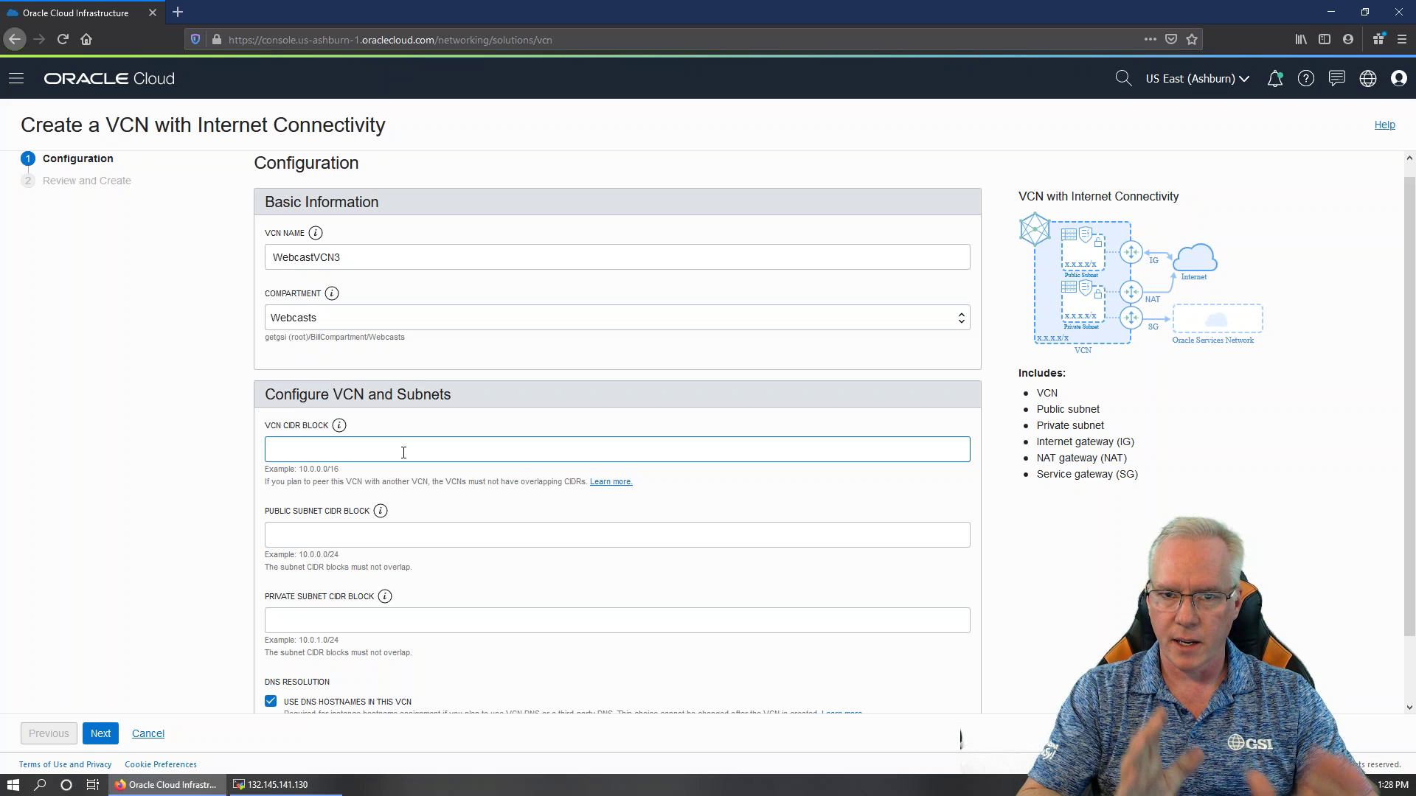
# Enter CIDRs 10.0.0.0/16 (VCN), 10.0.0.0/24 (public) and 10.0.1.0/24 (private), then go to review
pyautogui.write('10')
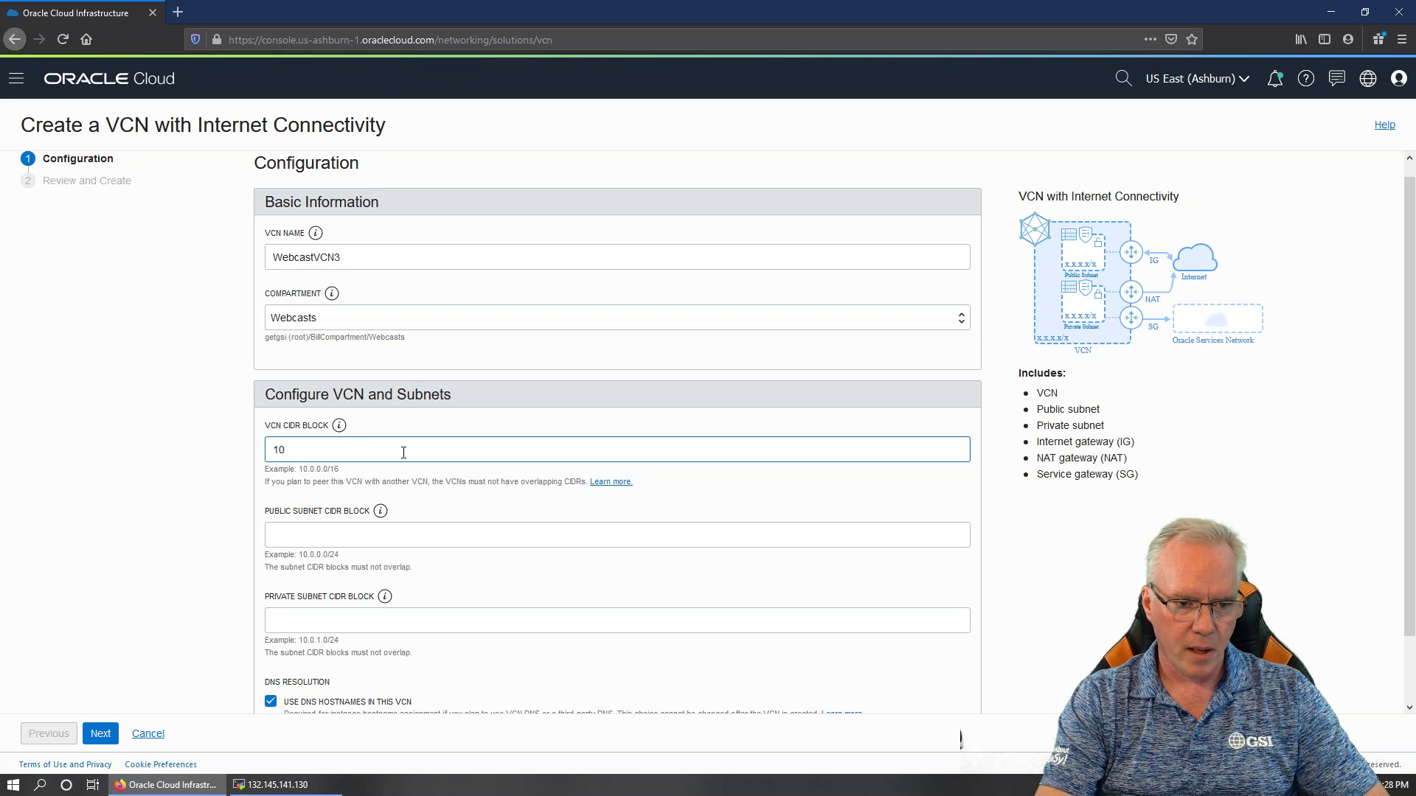
pyautogui.write('.0.0.0')
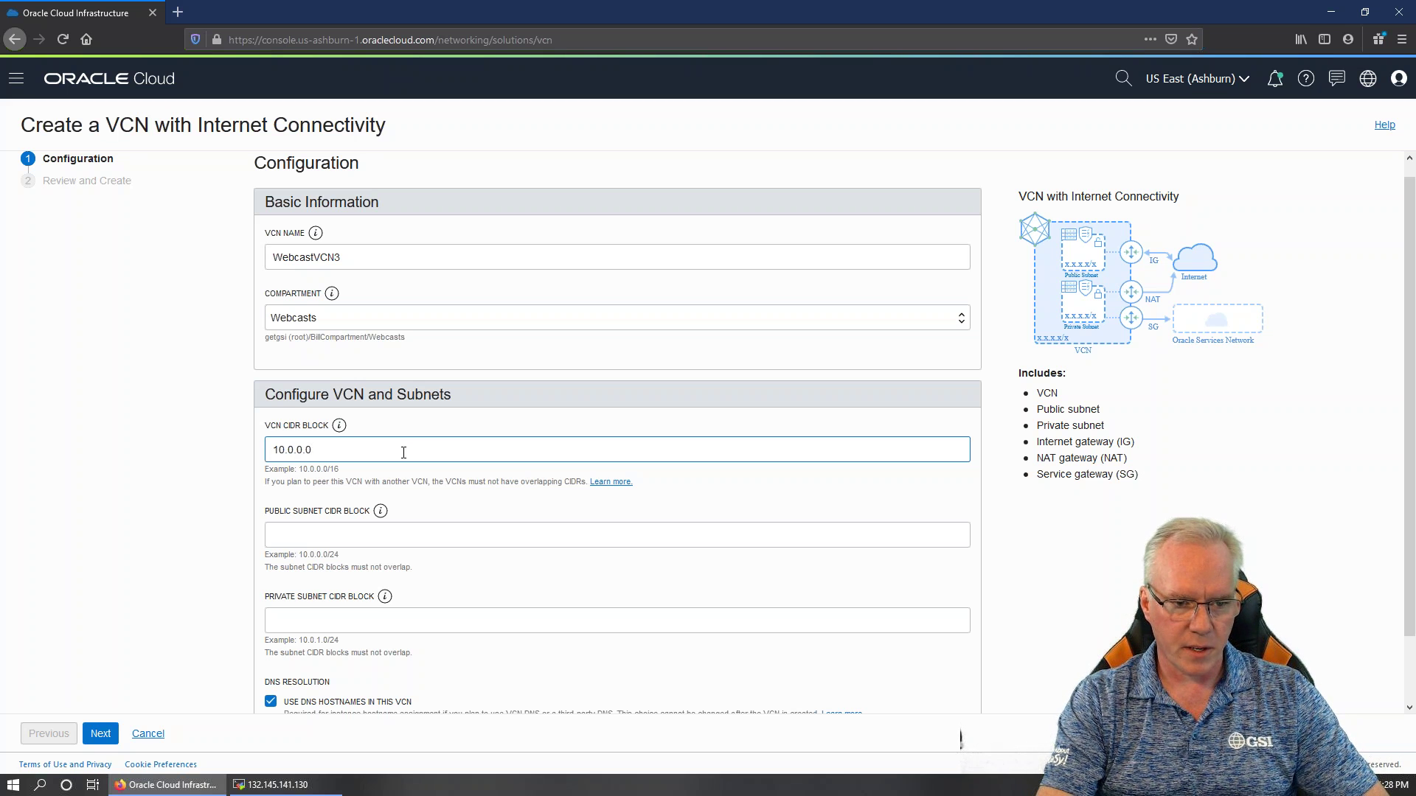
pyautogui.write('/16')
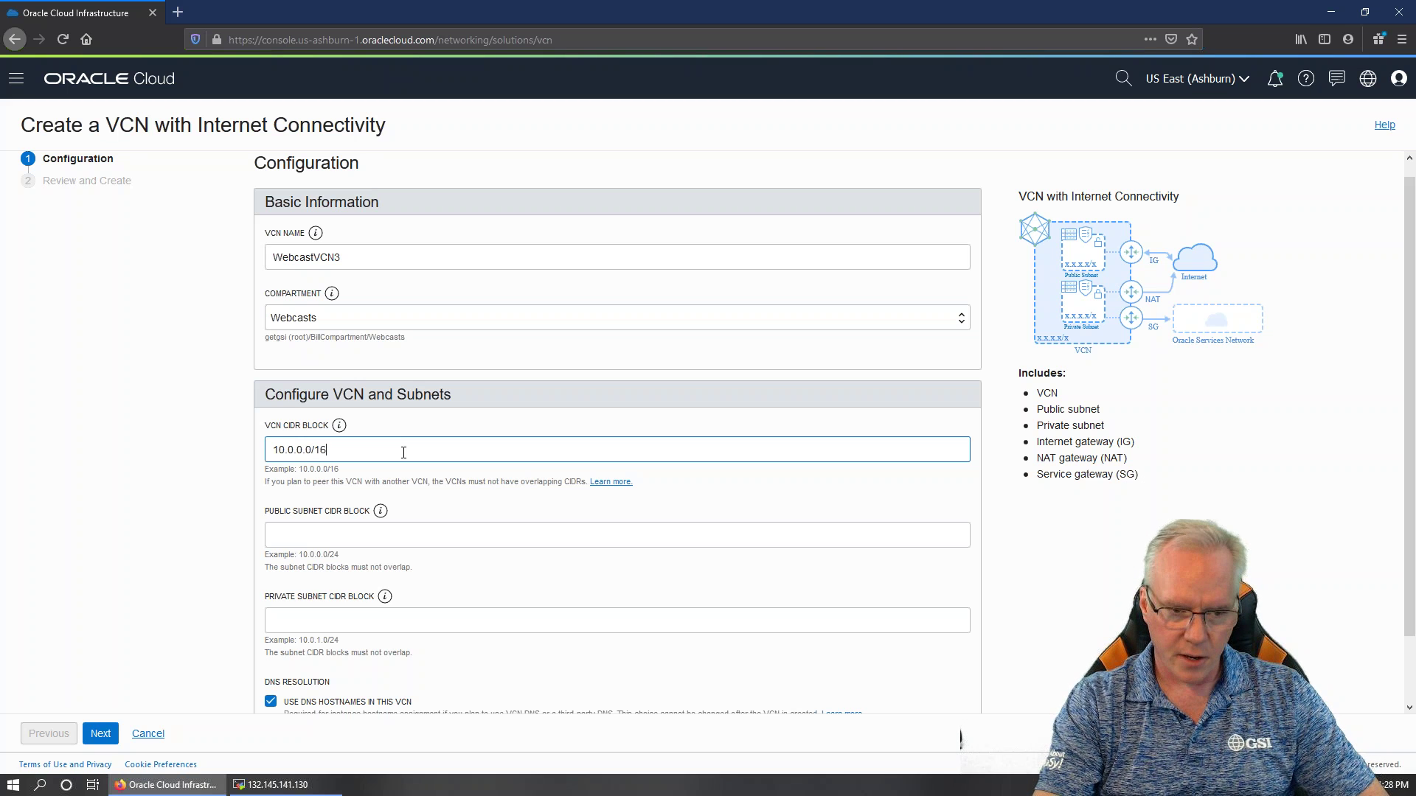
pyautogui.click(451, 534)
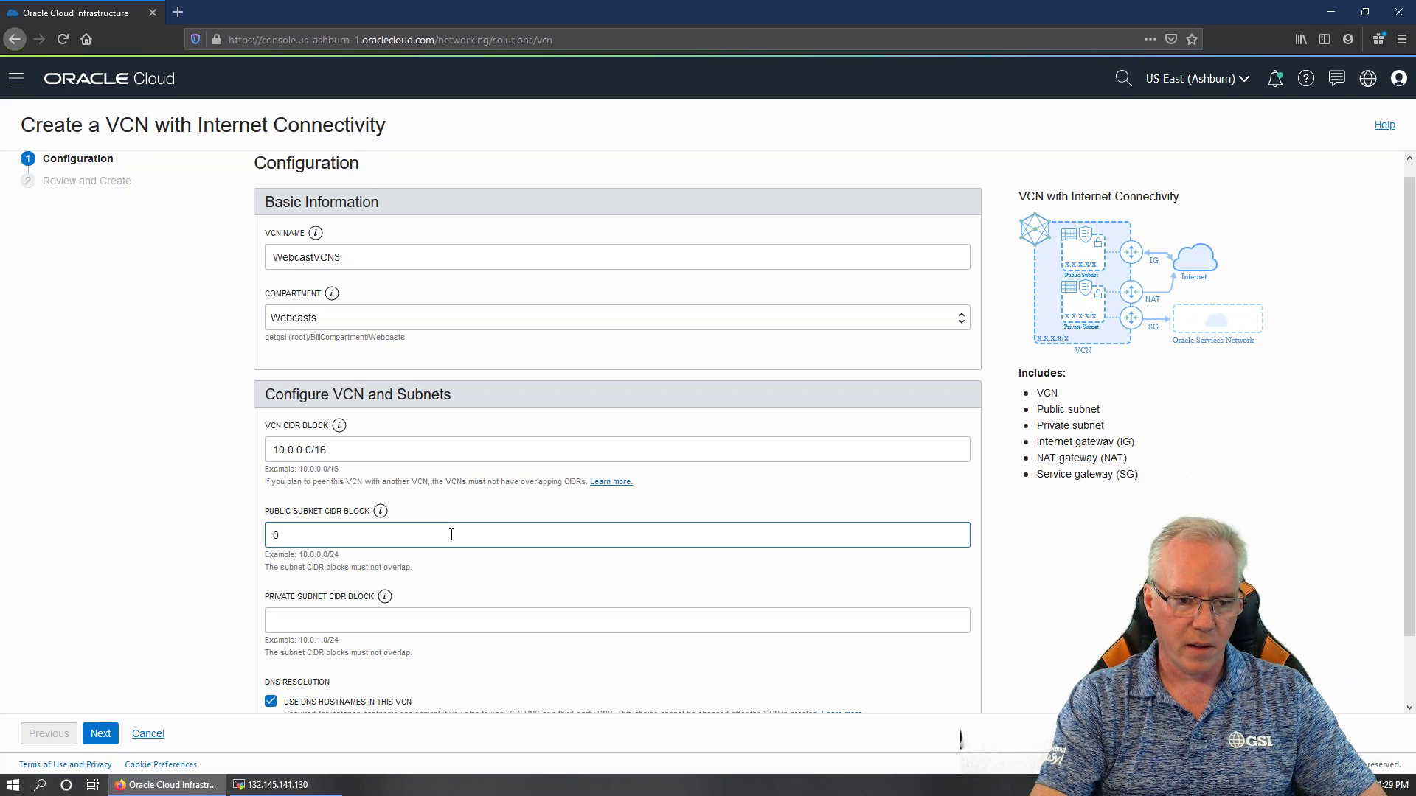
pyautogui.press('BackSpace')
pyautogui.write('10.')
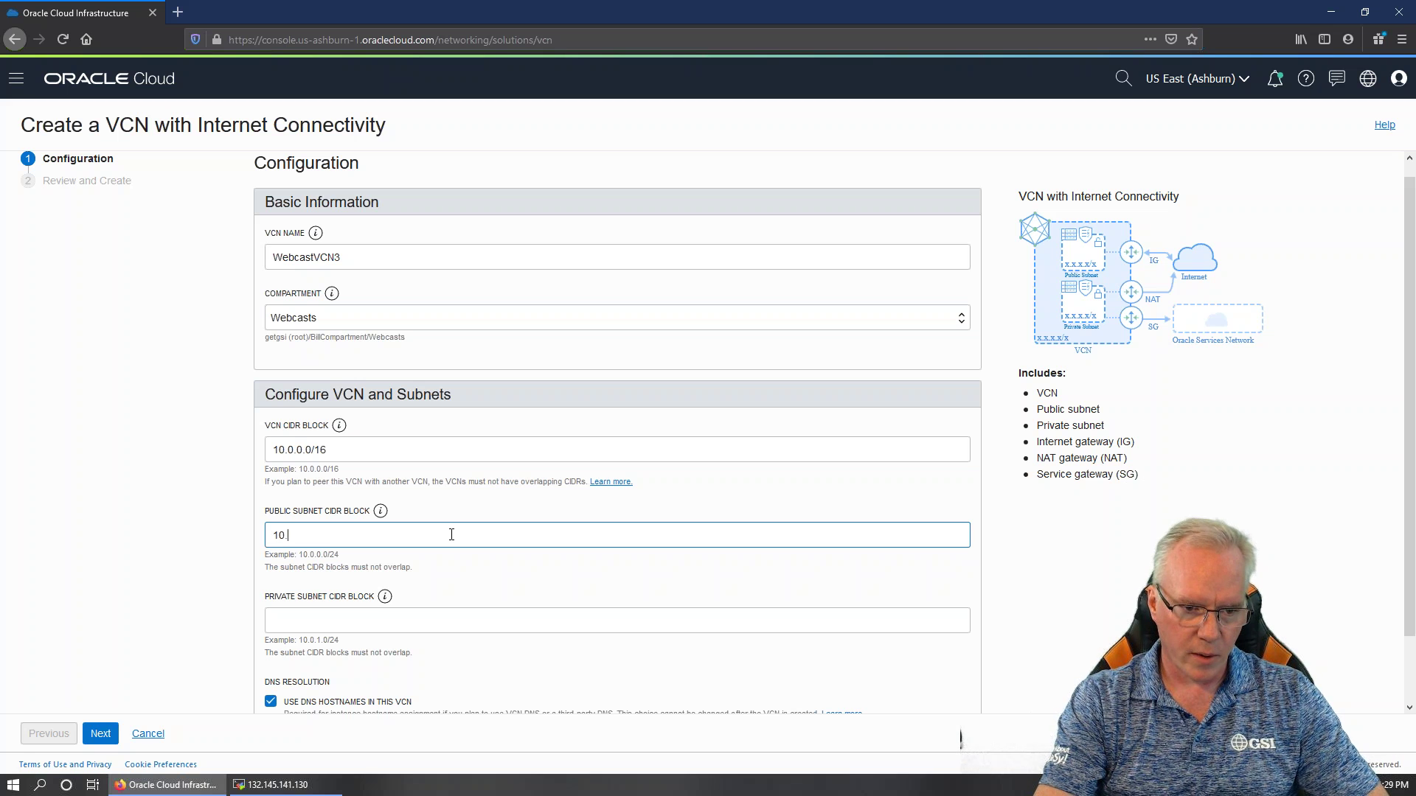
pyautogui.write('0.0.0/24')
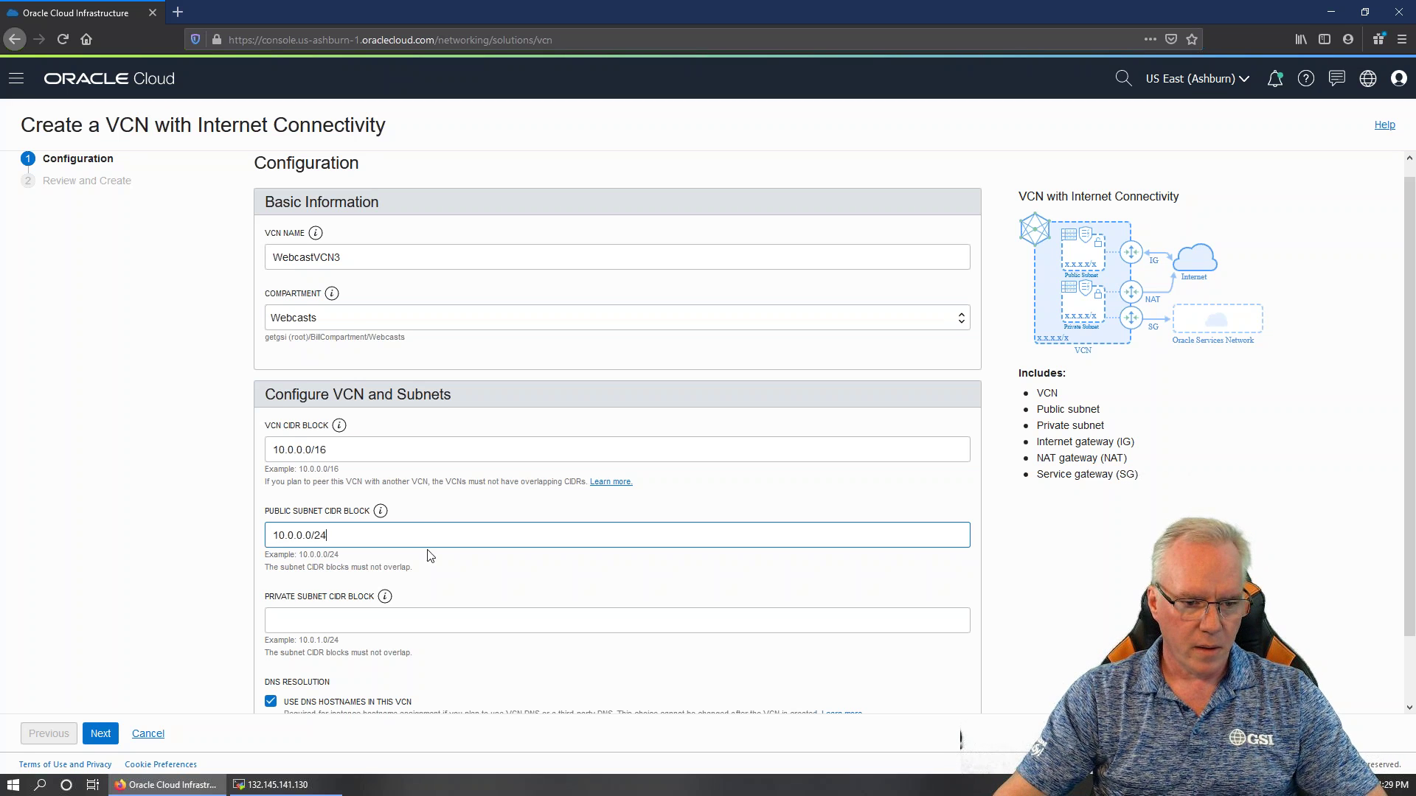
pyautogui.scroll(-1, 427, 554)
pyautogui.click(425, 547)
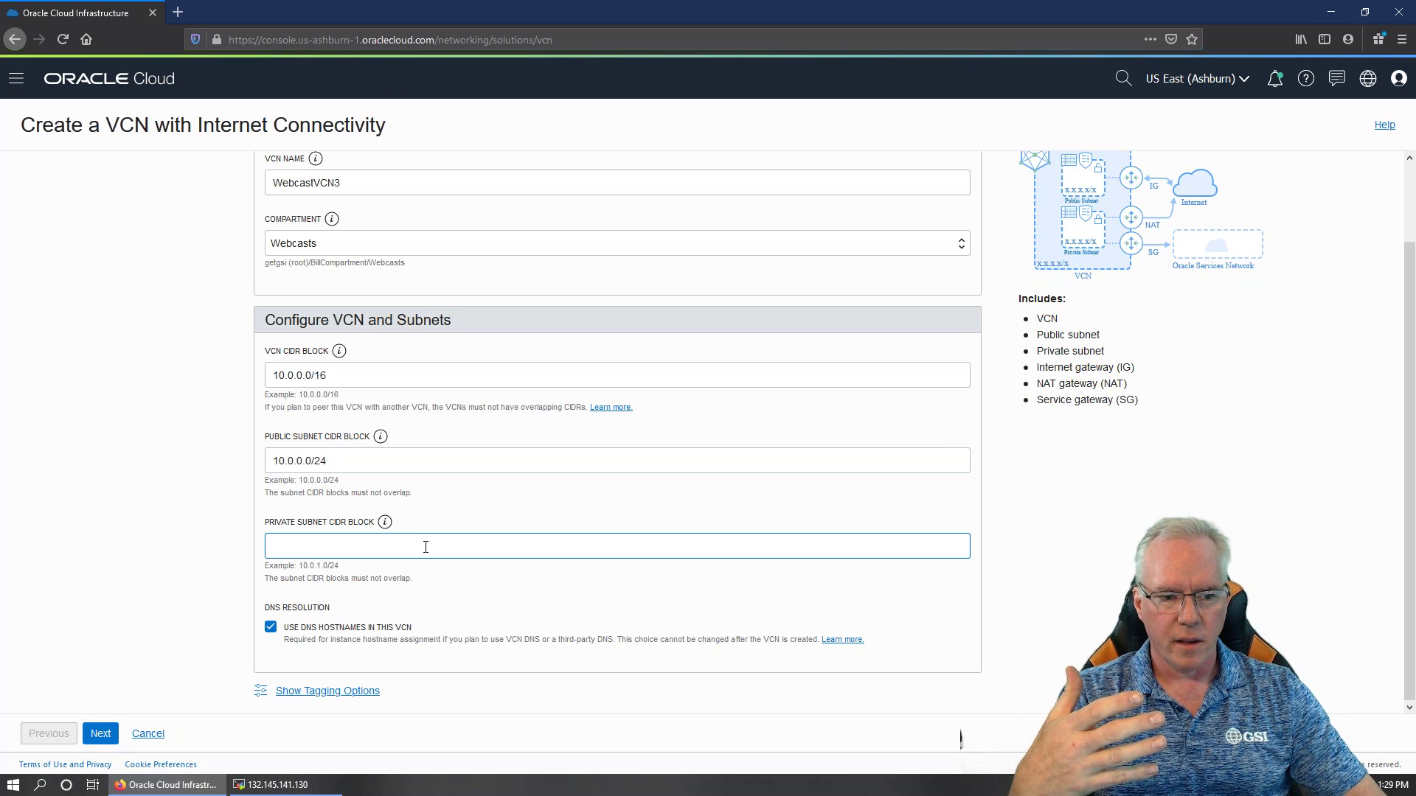
pyautogui.write('10.0.1.0/24')
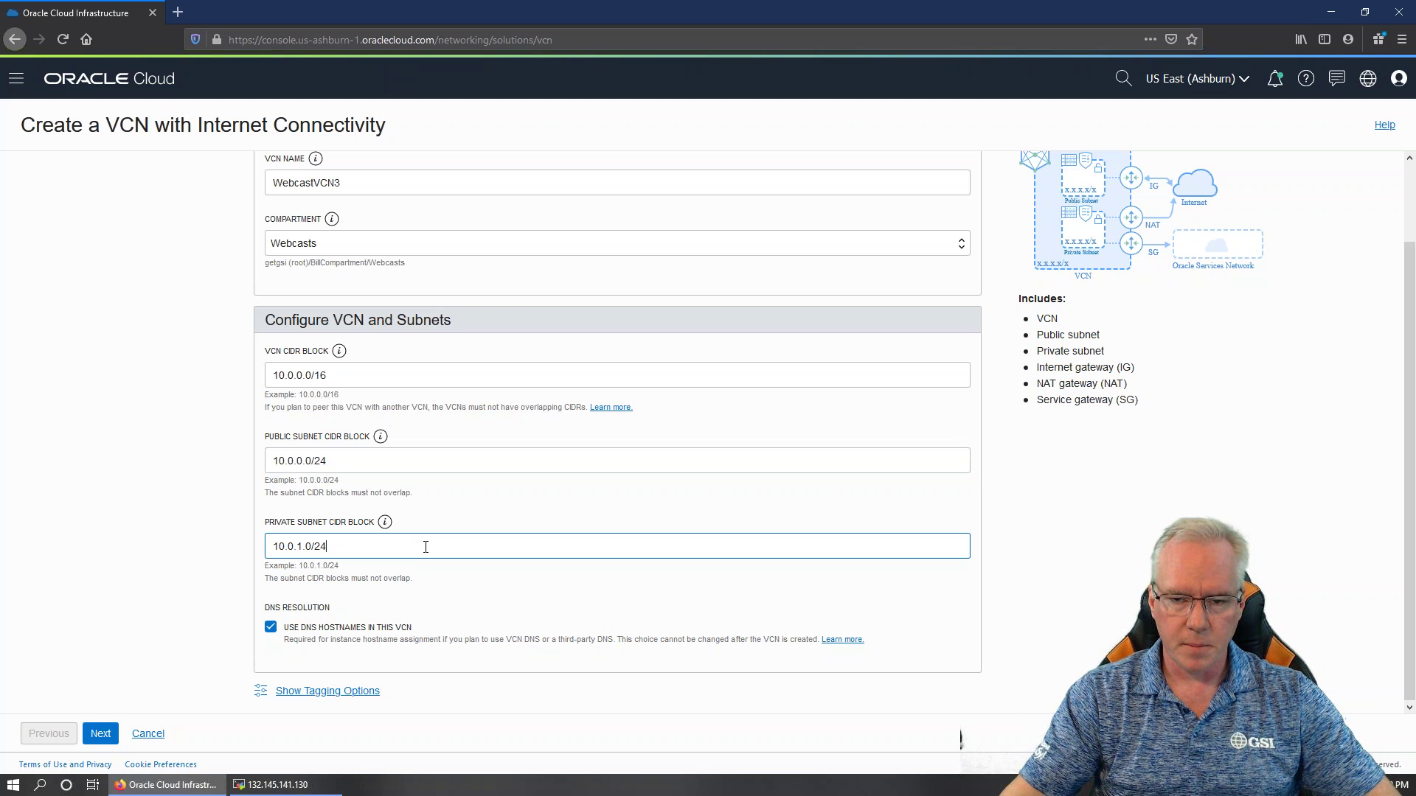
pyautogui.click(103, 735)
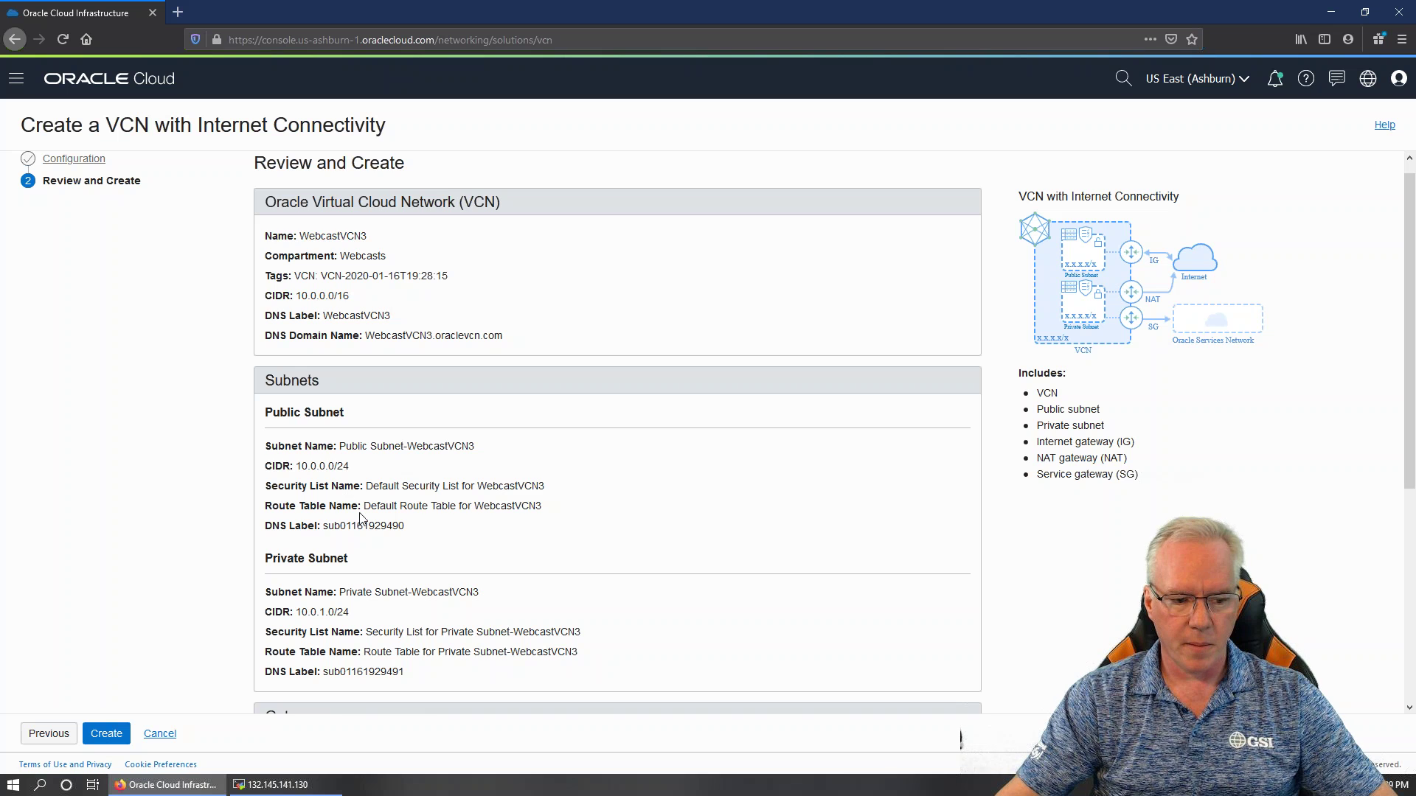
# Confirm the reviewed WebcastVCN3 setup so its subnets, gateways and route tables are created
pyautogui.scroll(-1, 360, 517)
pyautogui.scroll(1, 361, 518)
pyautogui.scroll(-3, 360, 516)
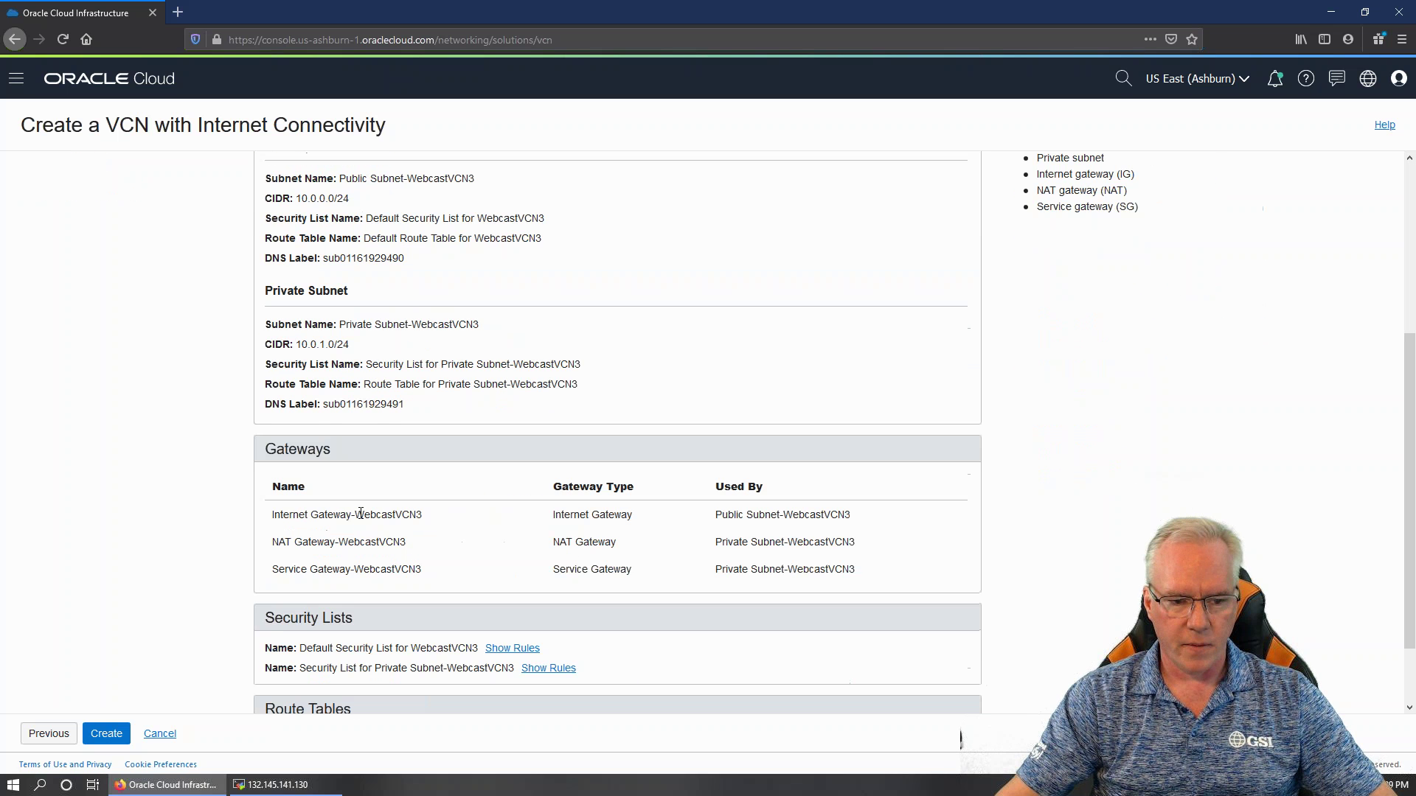
pyautogui.scroll(-1, 361, 514)
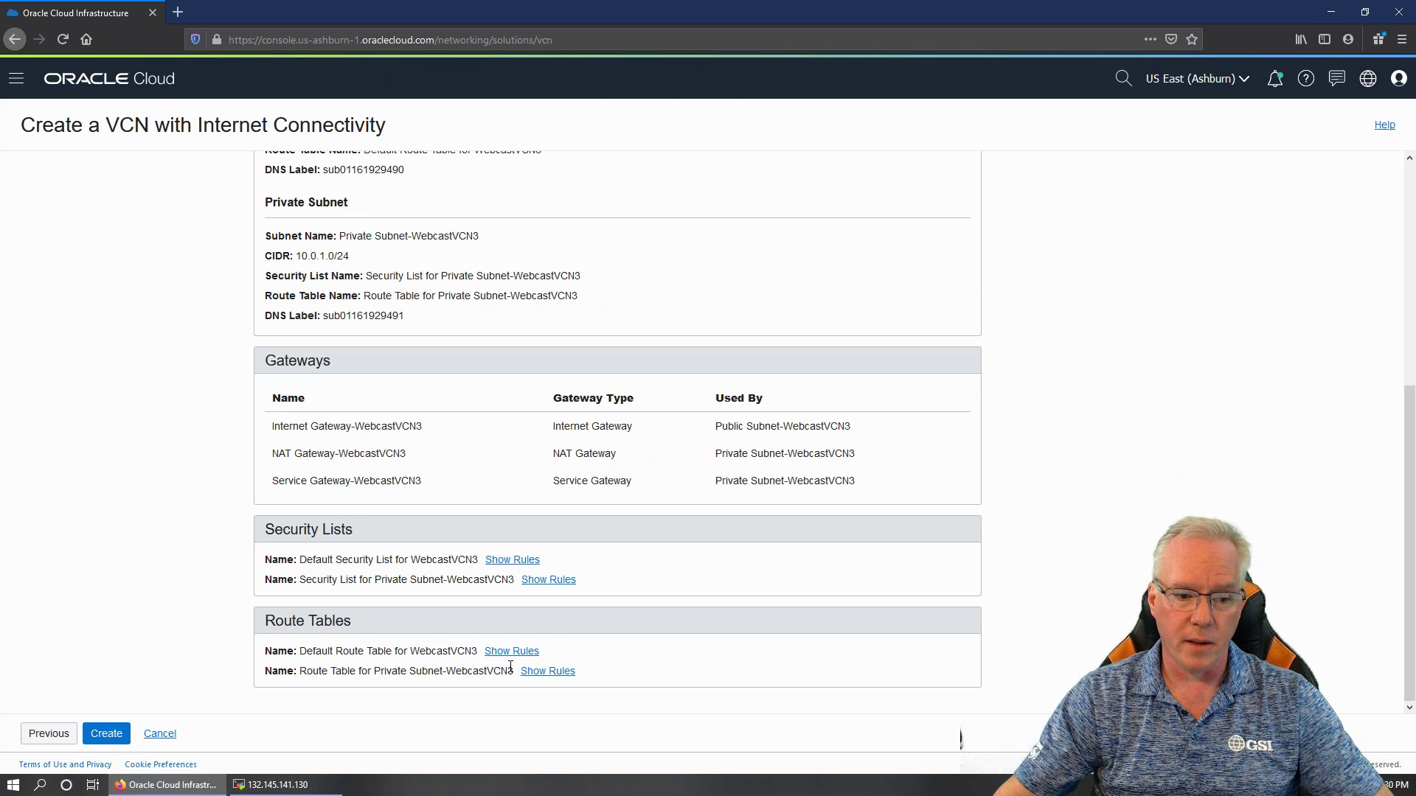
pyautogui.click(106, 733)
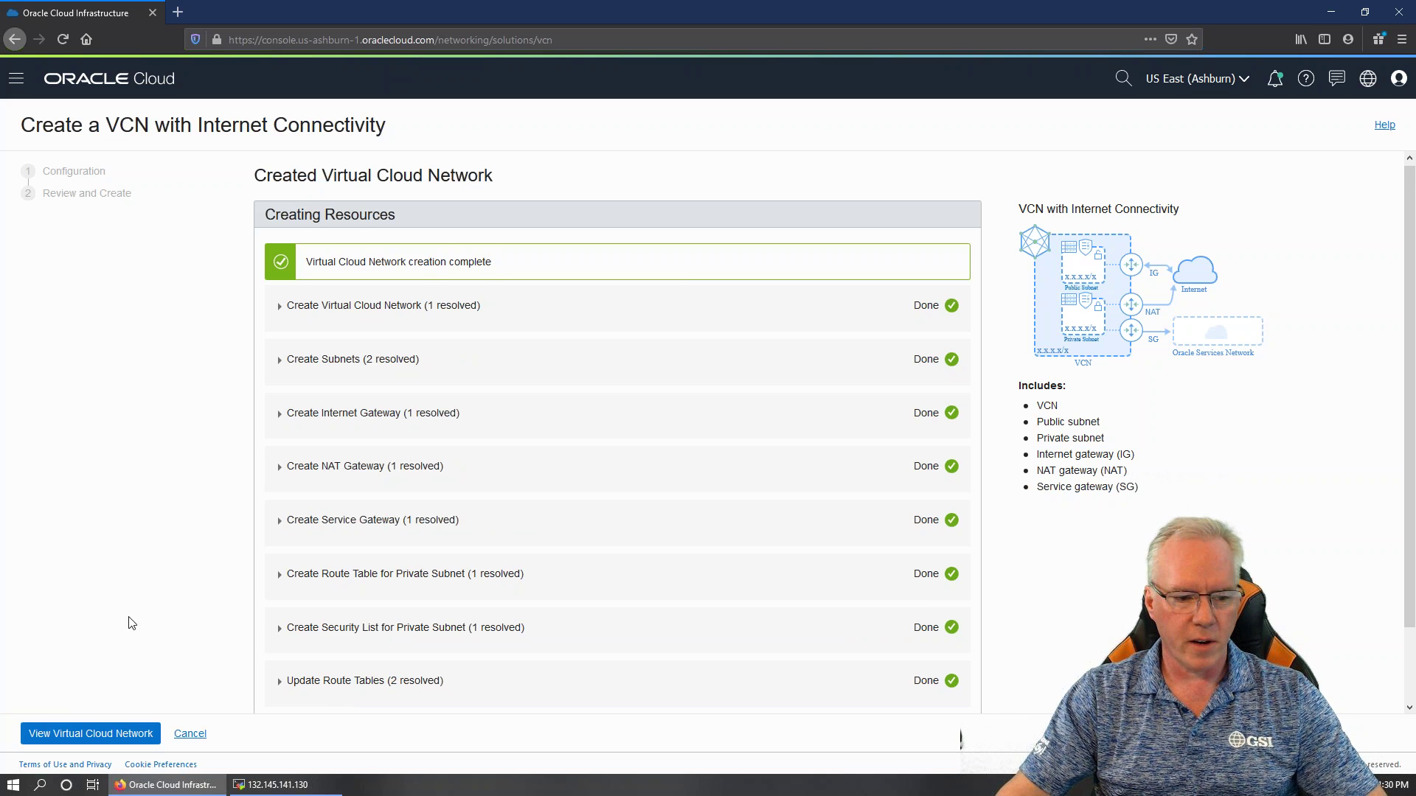
# Open WebcastVCN3's details page, listing subnets 10.0.0.0/24 and 10.0.1.0/24
pyautogui.click(104, 739)
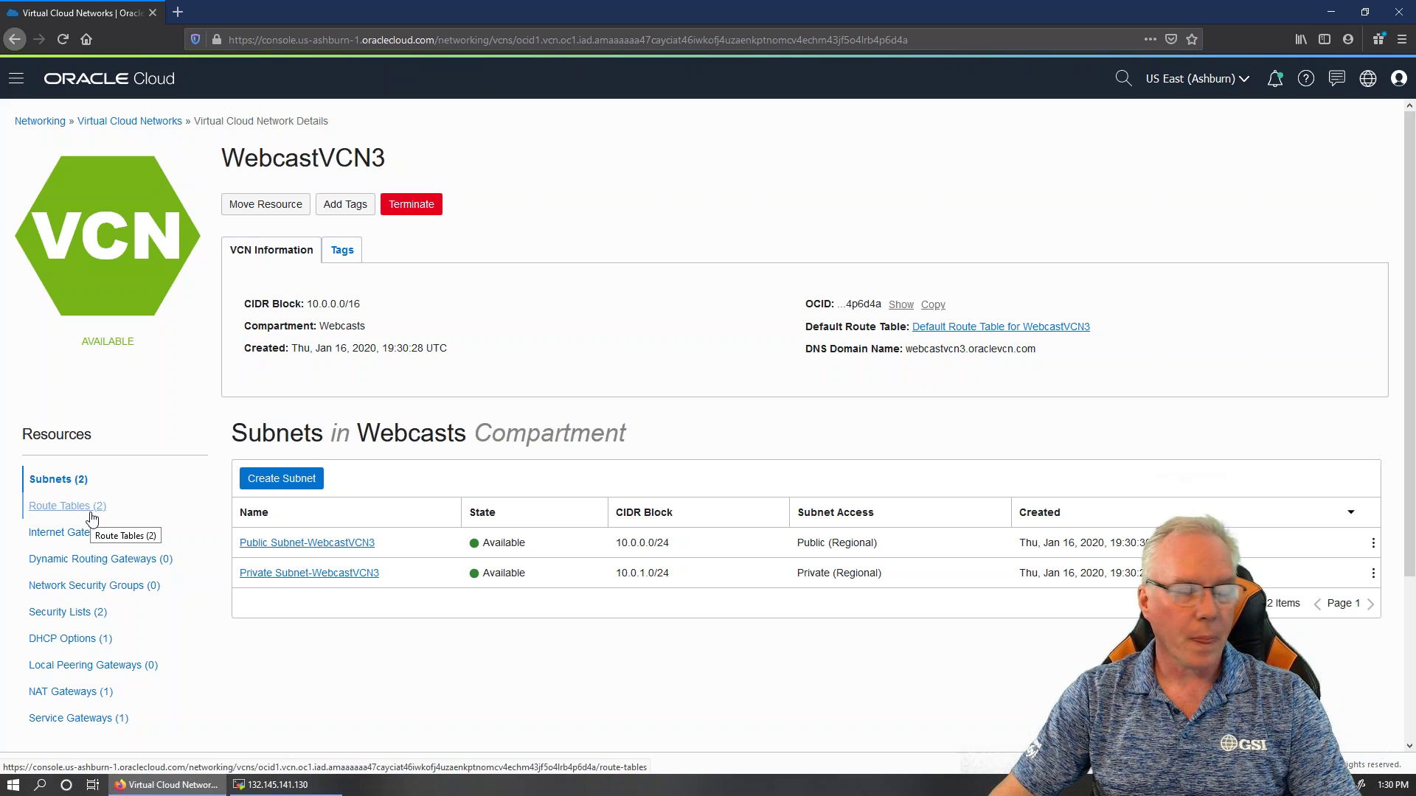
# Browse WebcastVCN3's route tables, internet gateways, security lists, DHCP options, NAT and service gateways
pyautogui.click(92, 515)
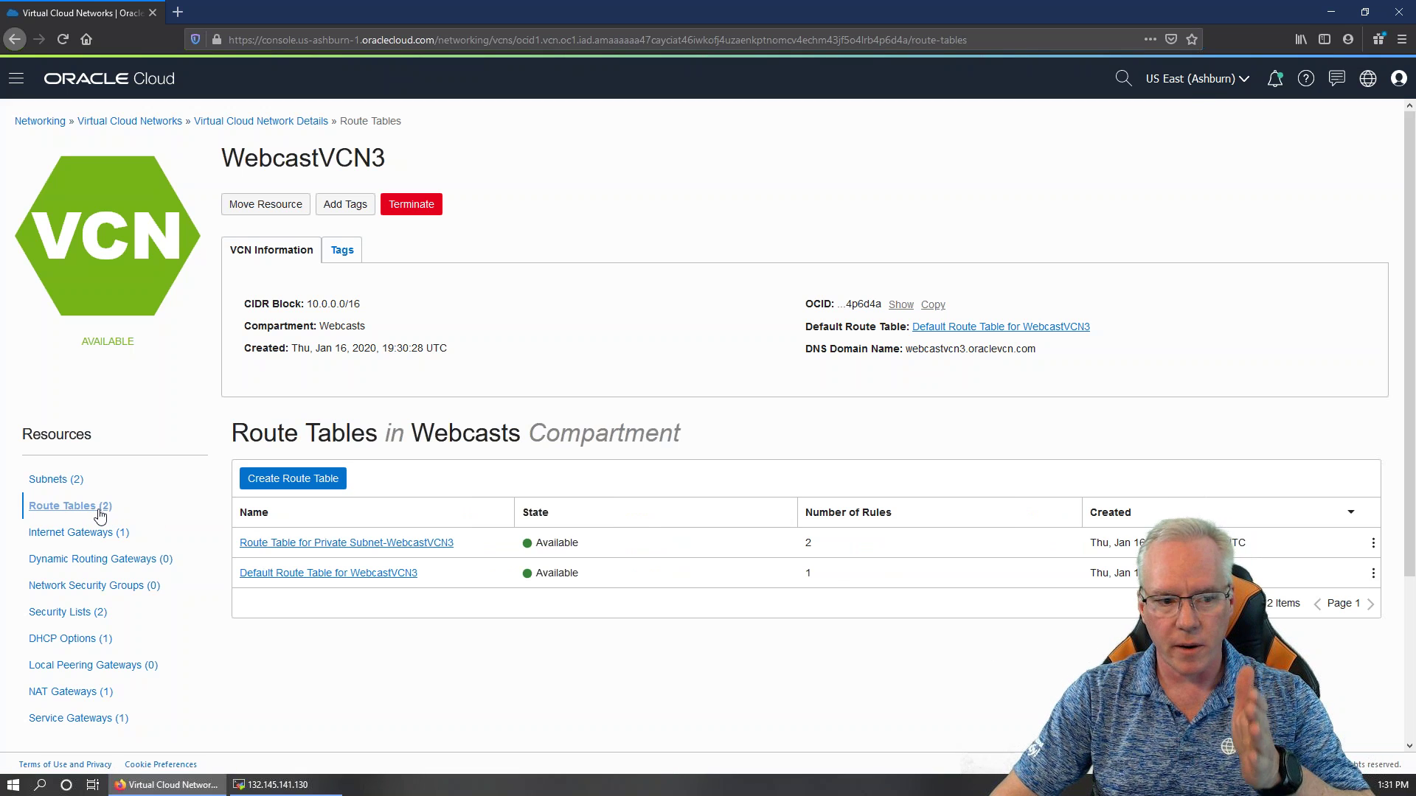
pyautogui.click(99, 534)
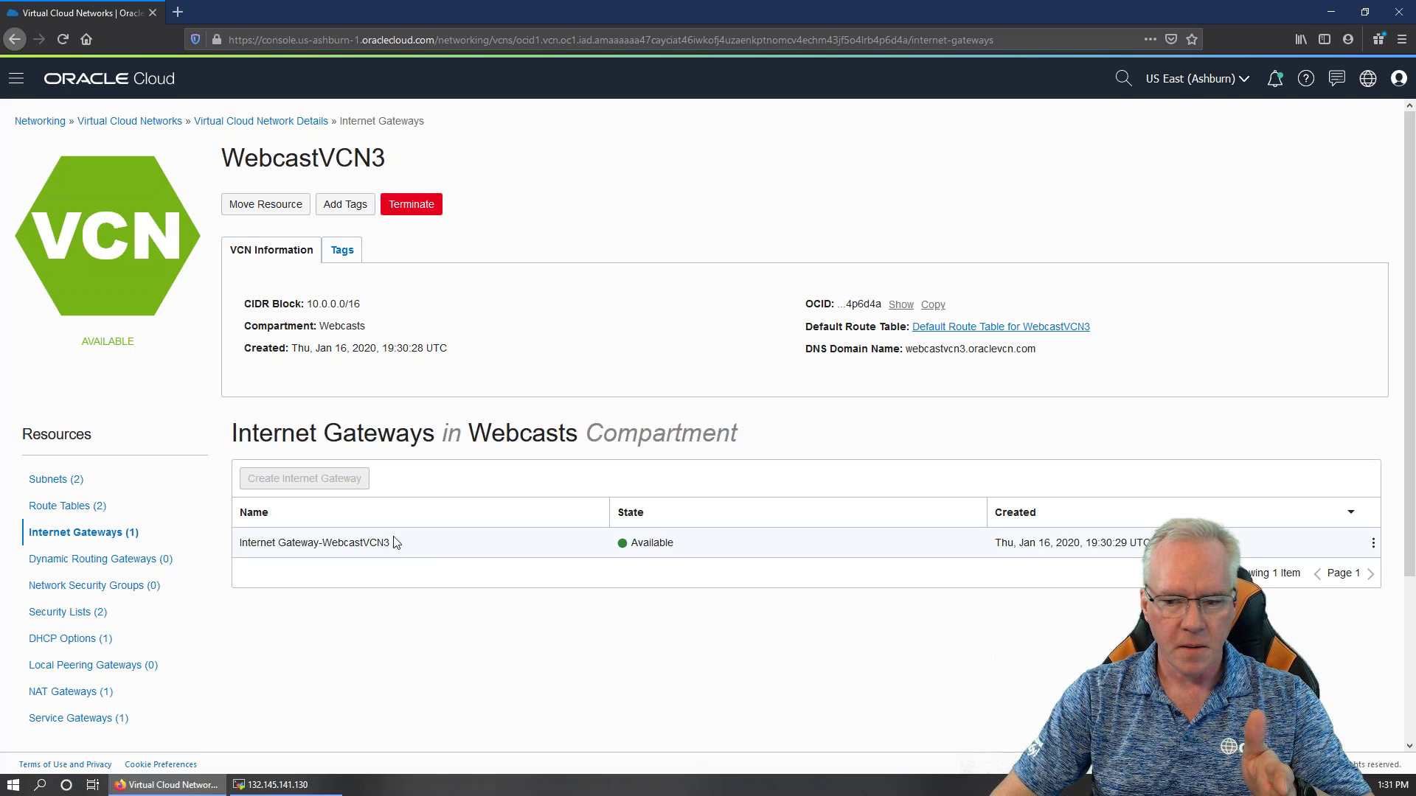
pyautogui.click(1373, 546)
pyautogui.click(236, 677)
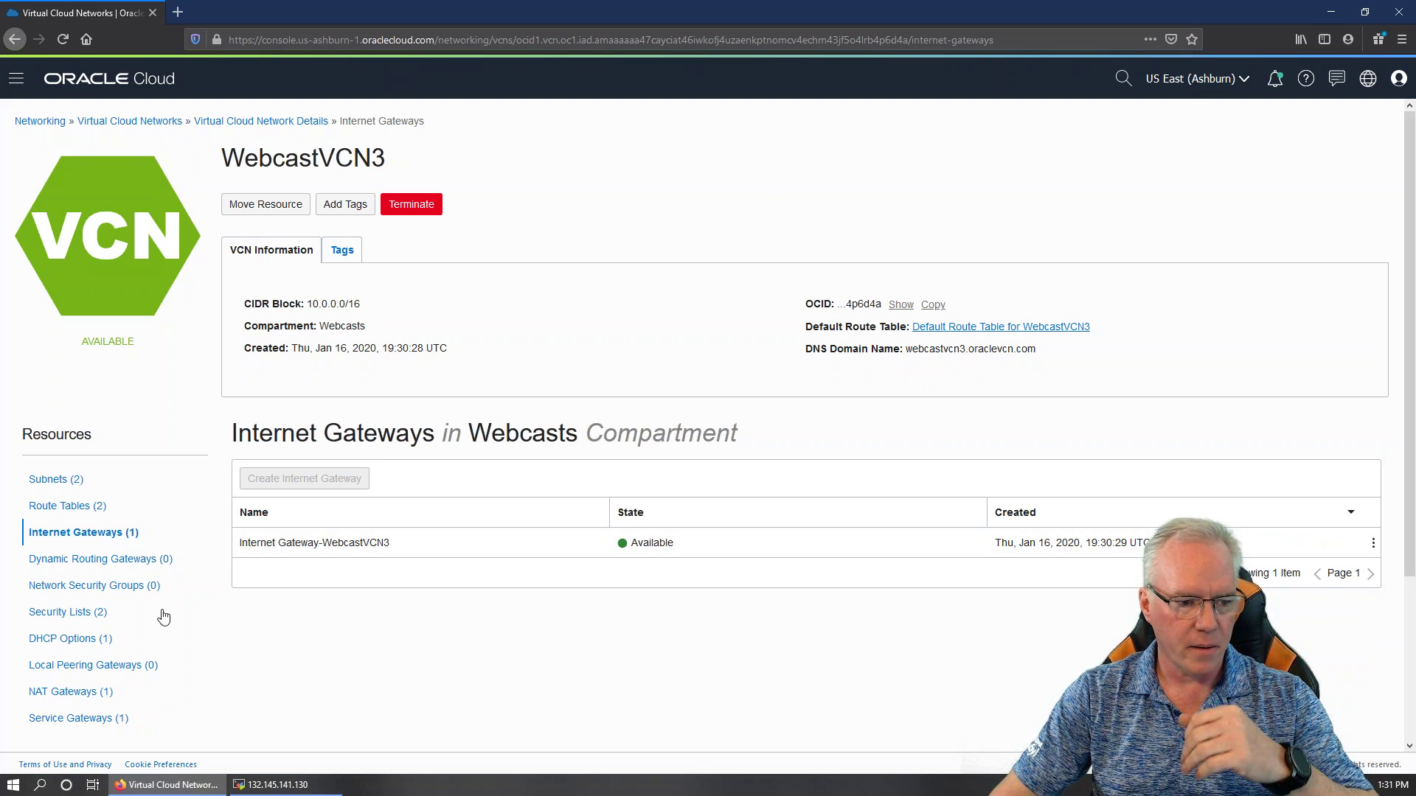
pyautogui.click(71, 615)
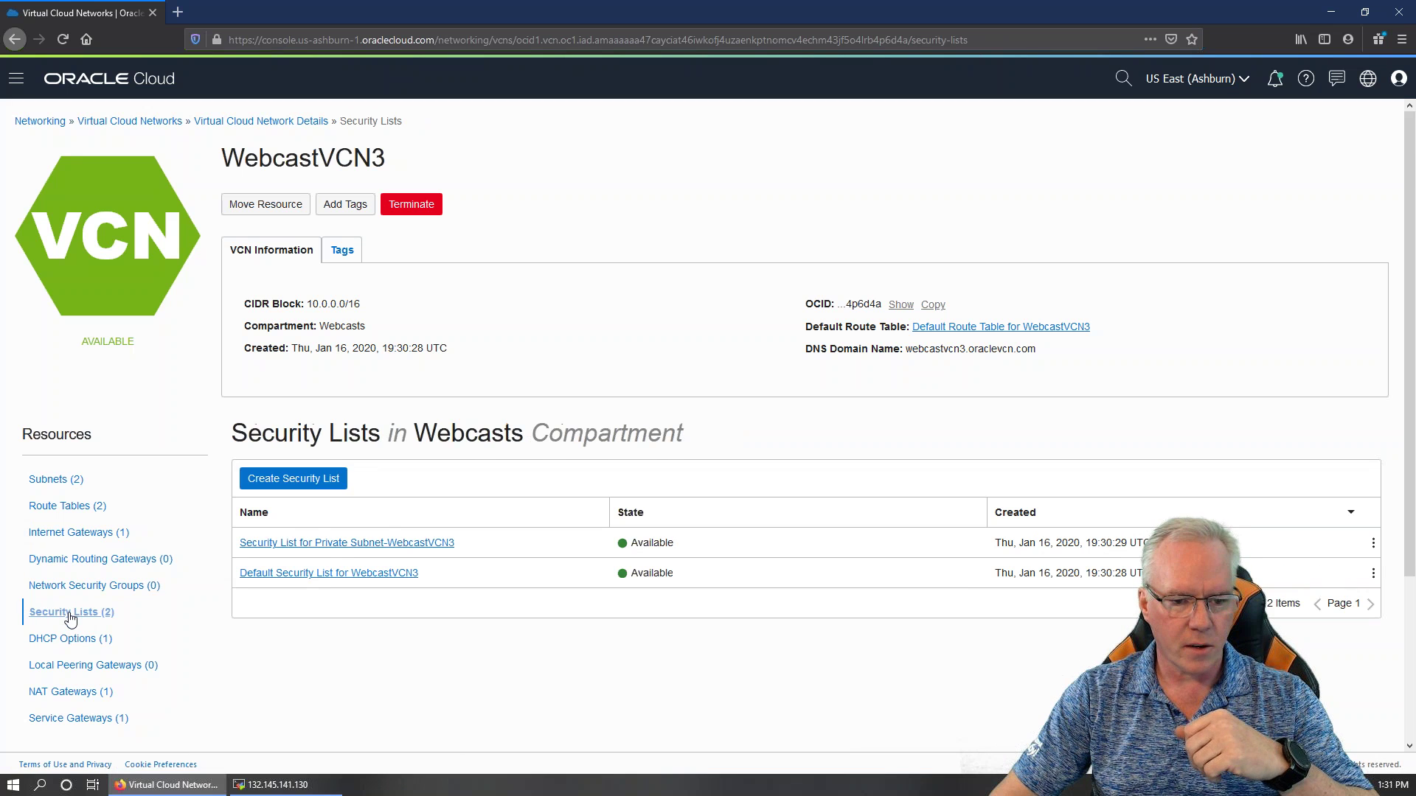
pyautogui.click(82, 638)
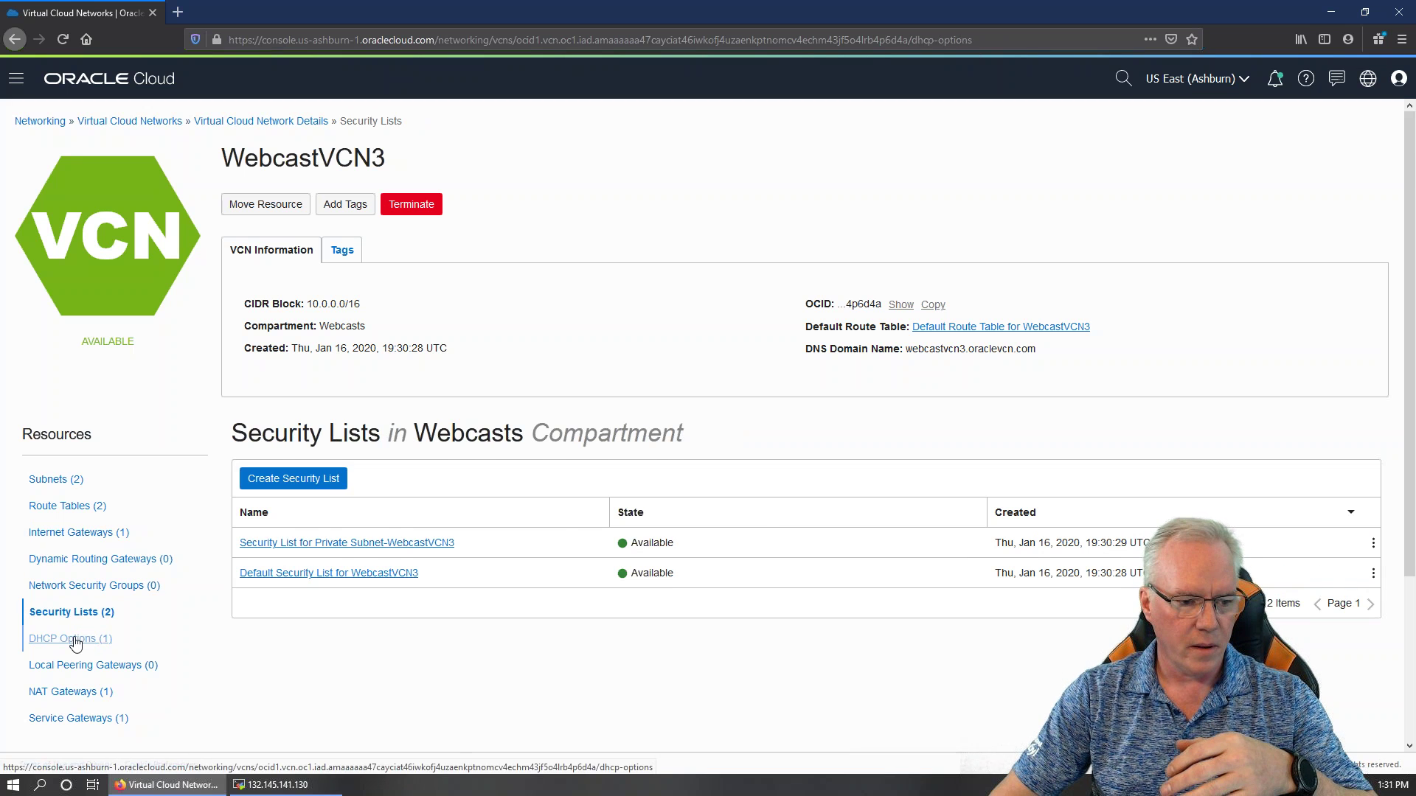
pyautogui.click(94, 691)
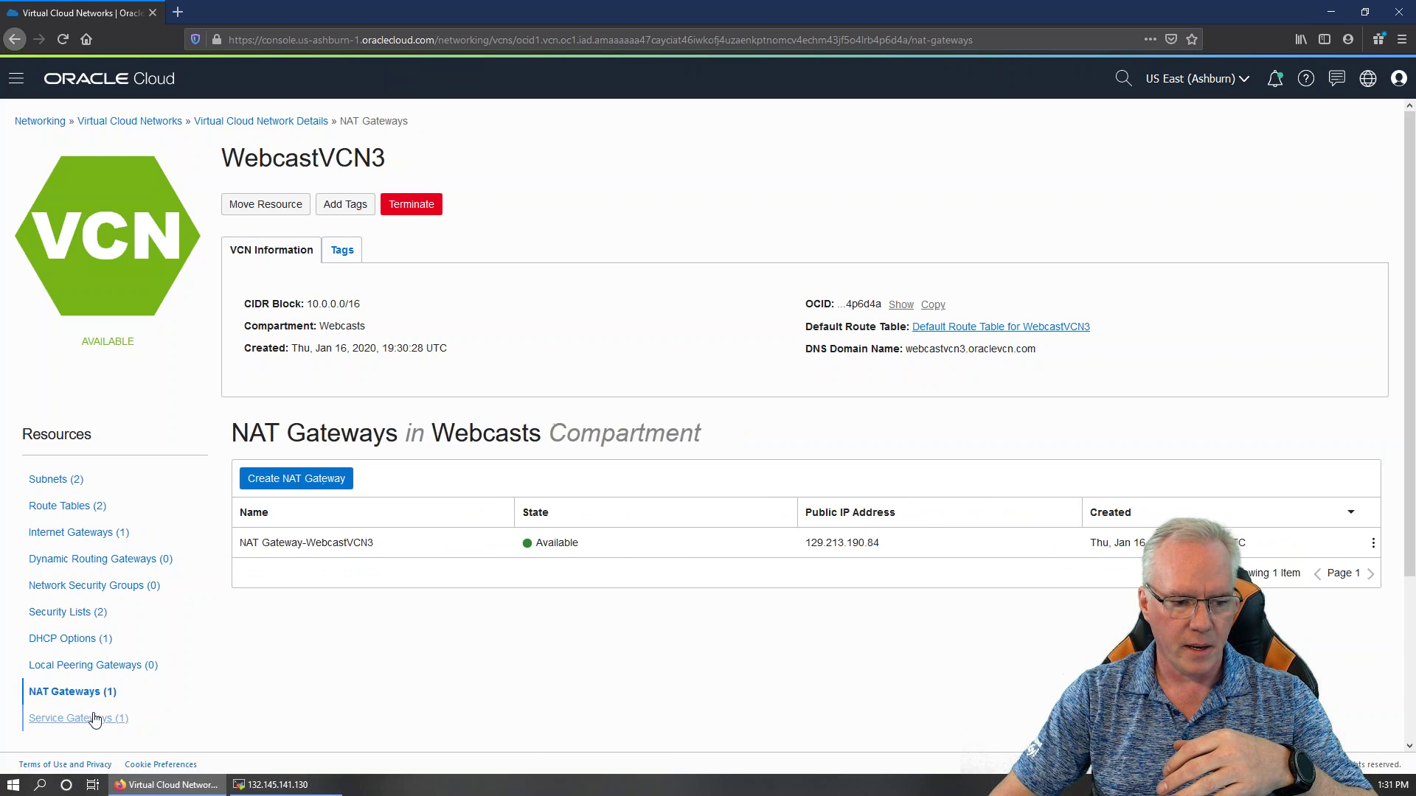
pyautogui.click(94, 717)
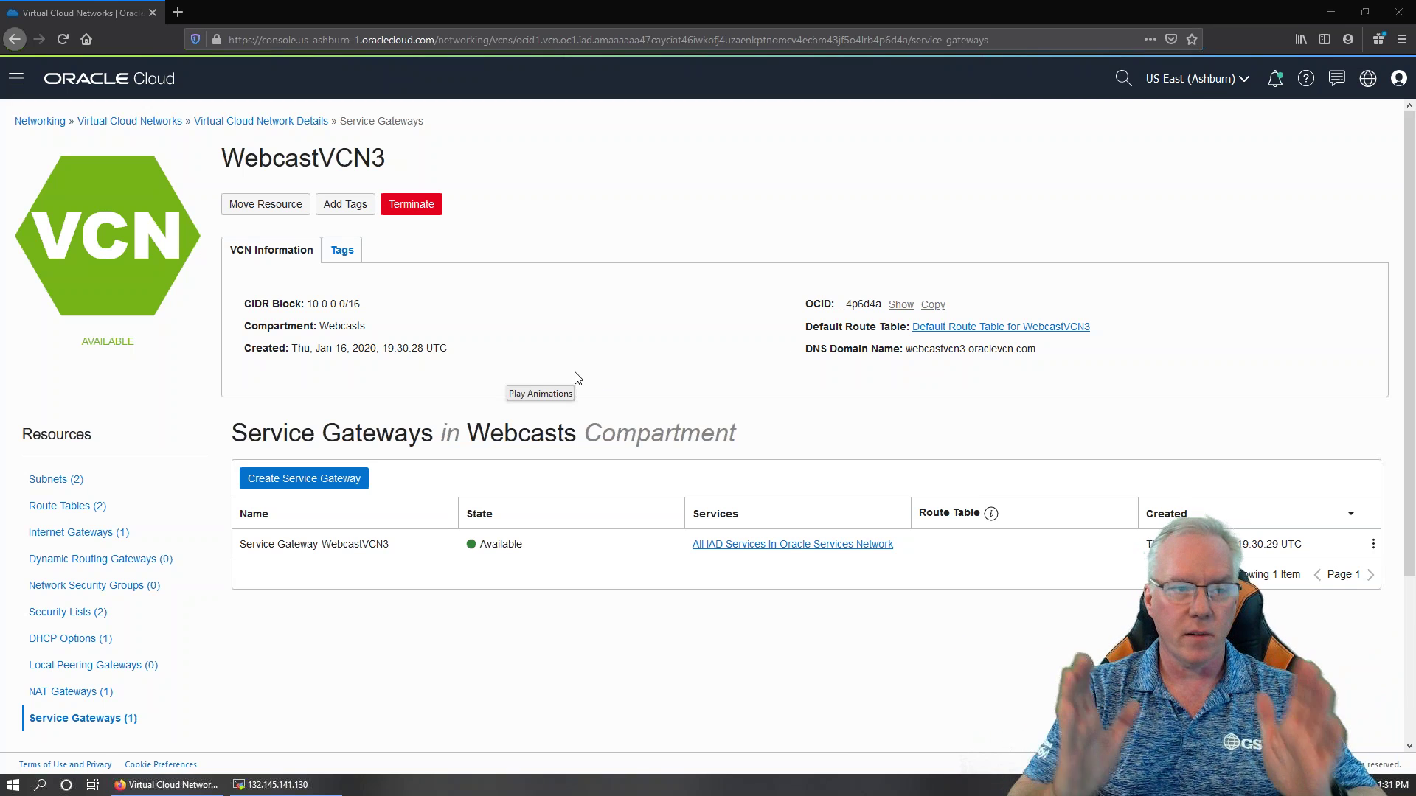
# From Bare Metal, VM, and Exadata, start a new DB system in the Webcasts compartment
pyautogui.click(18, 79)
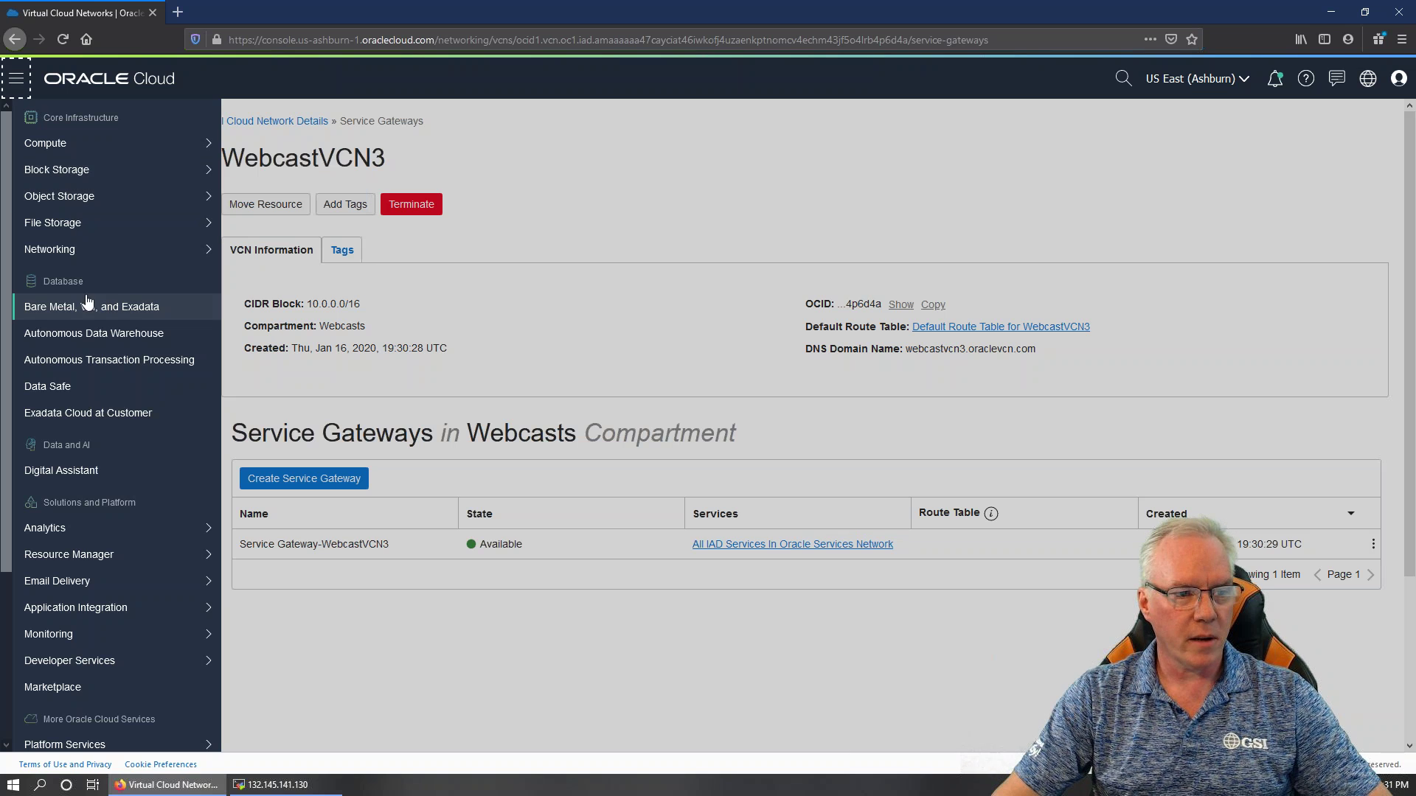
pyautogui.click(139, 314)
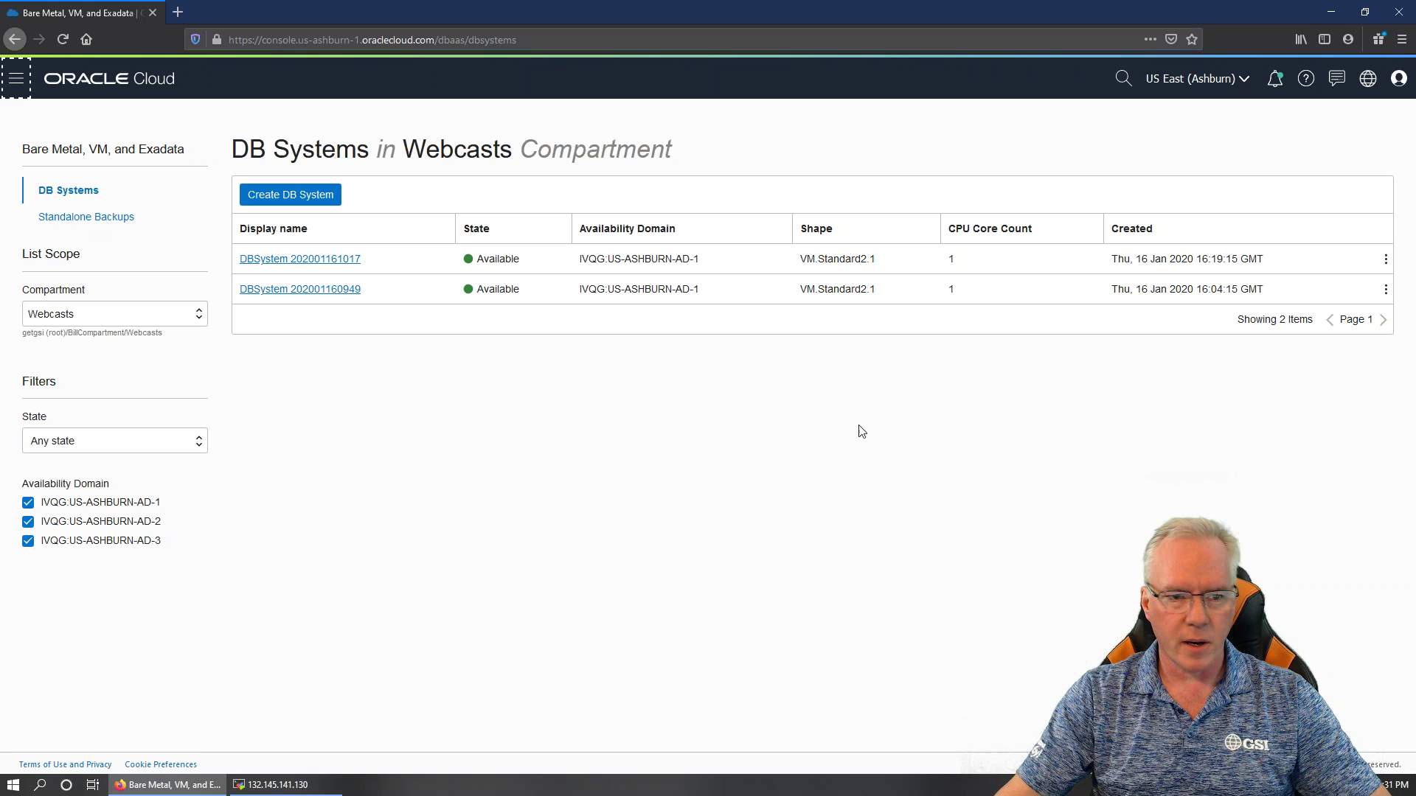
pyautogui.click(291, 196)
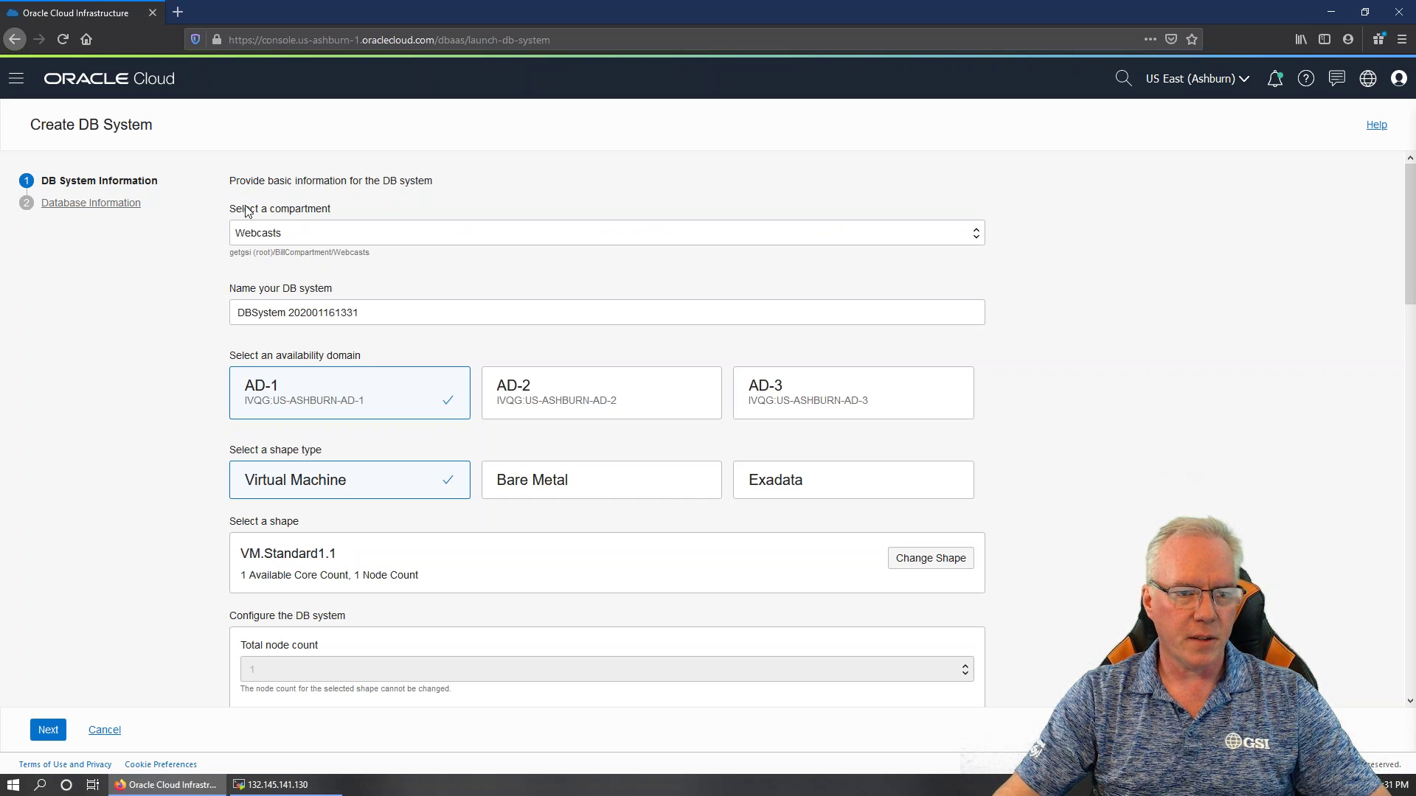
# Replace the default DB system name with Webcast4
pyautogui.click(383, 311)
pyautogui.hotkey('ctrl', 'a')
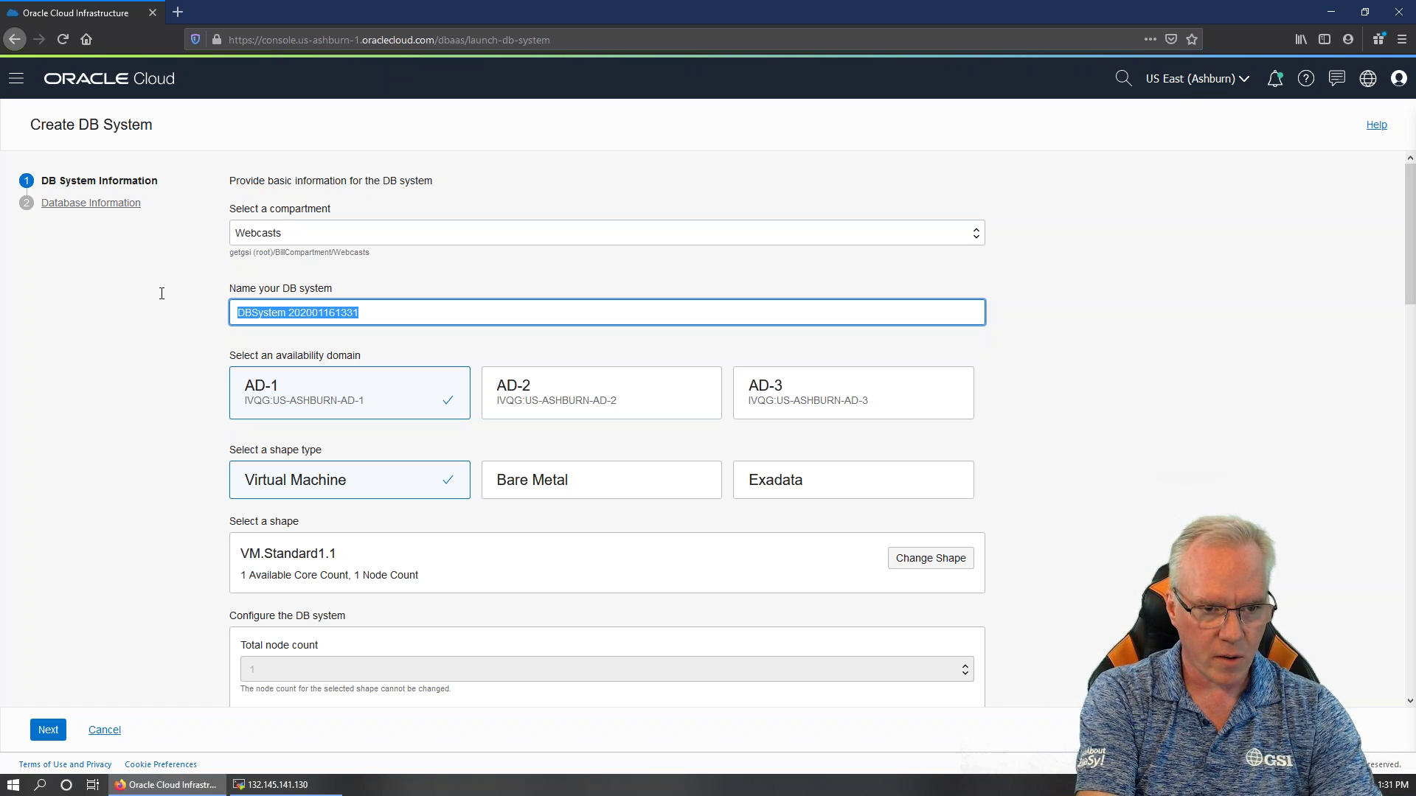
pyautogui.write('Web')
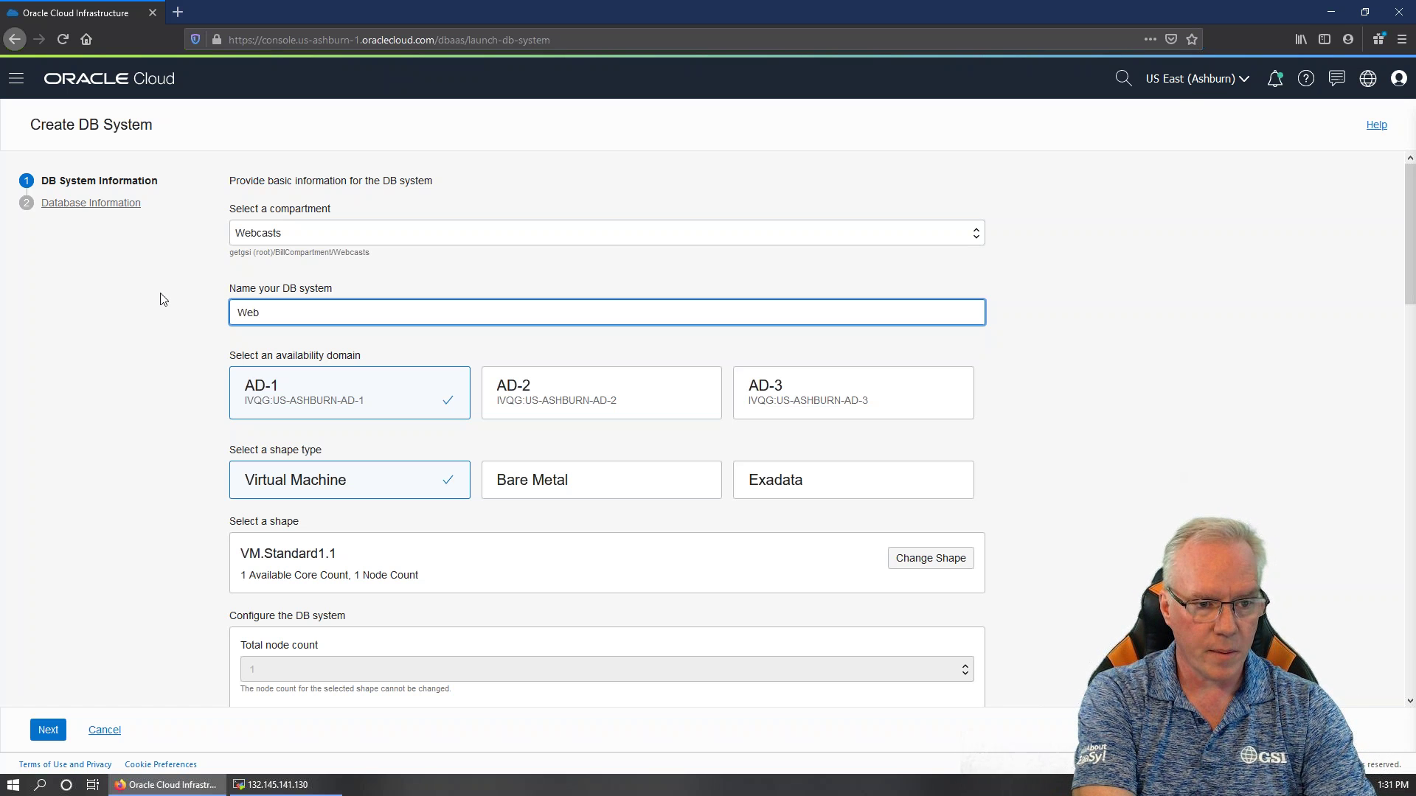
pyautogui.write('cast4')
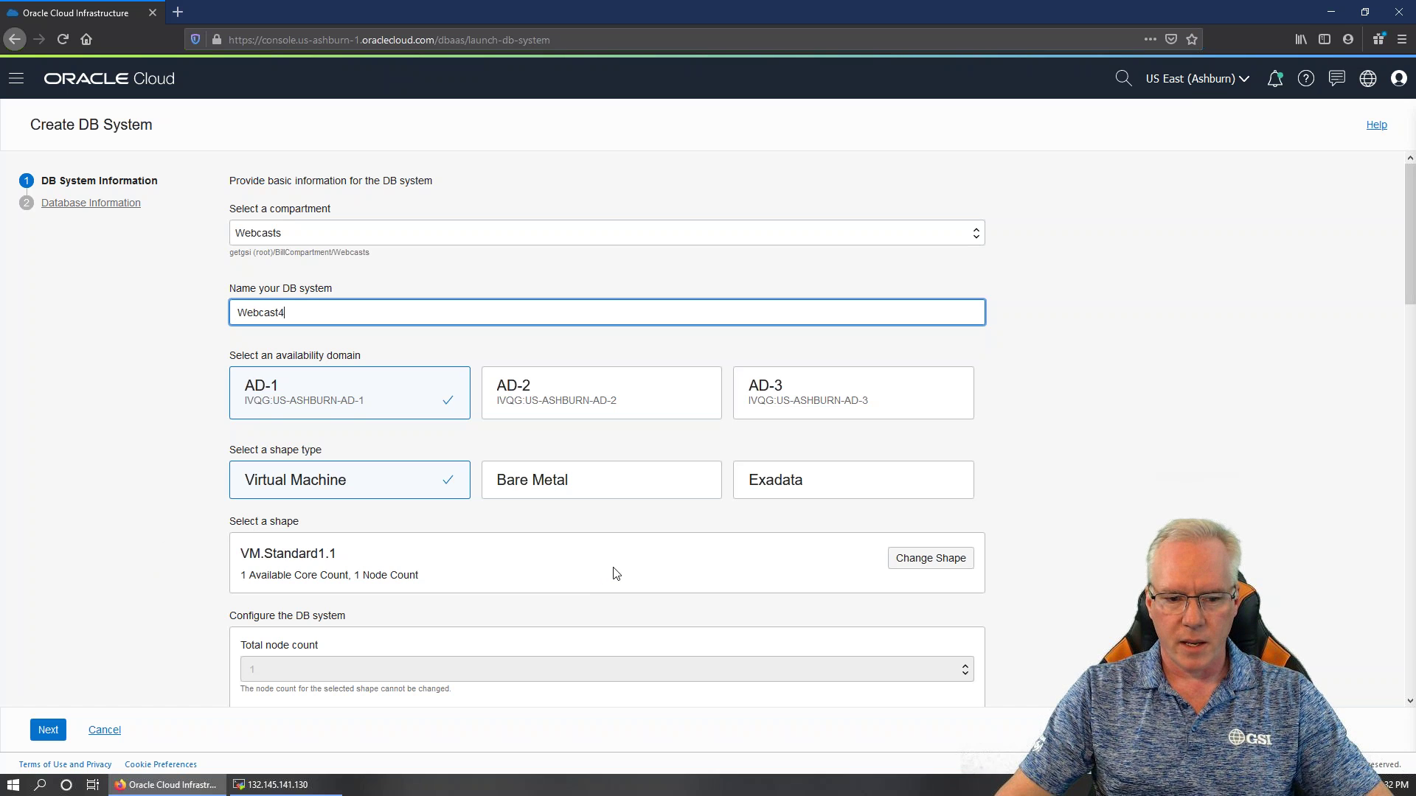
pyautogui.scroll(-4, 612, 575)
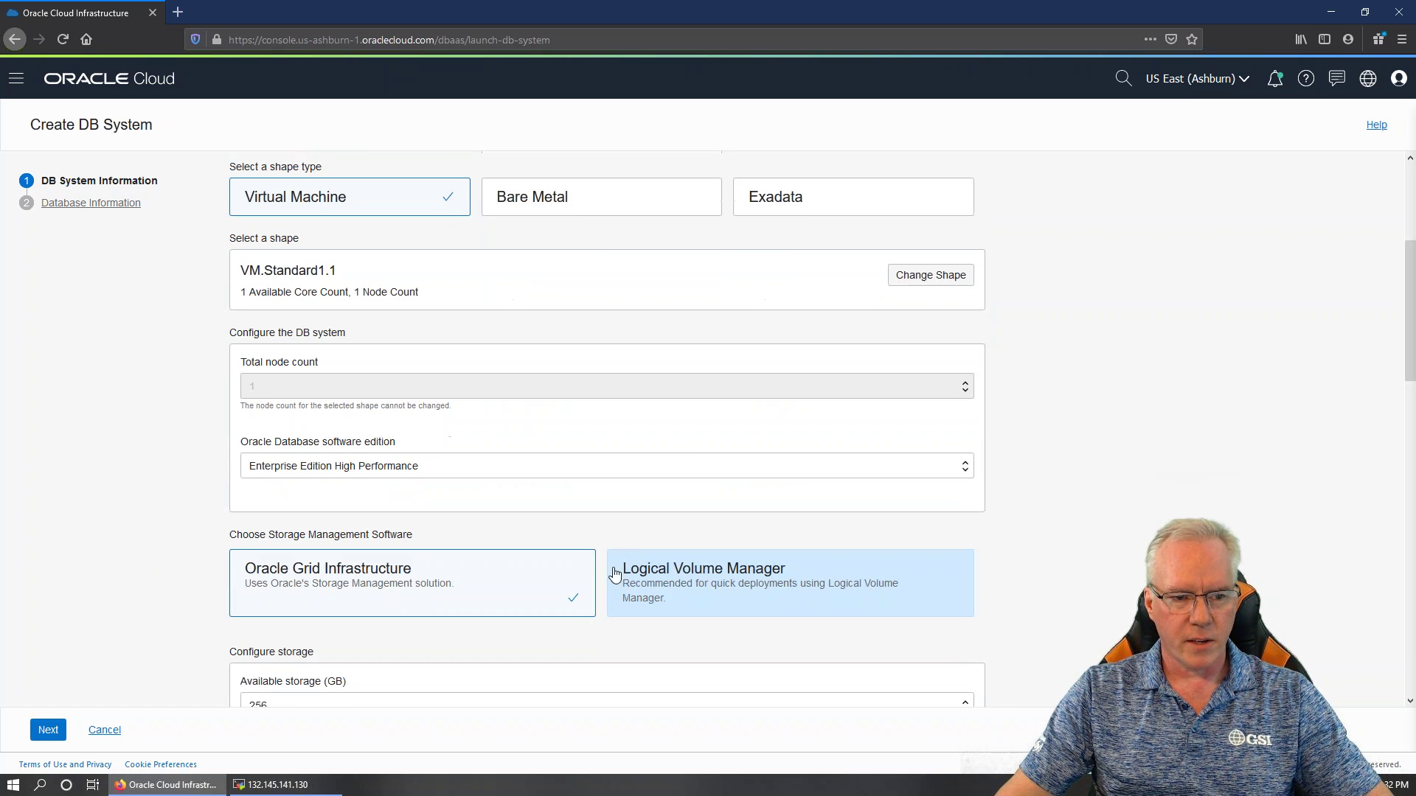
# Keep shape VM.Standard1.1, Enterprise Edition High Performance and 256 GB storage, then proceed to database information
pyautogui.click(932, 277)
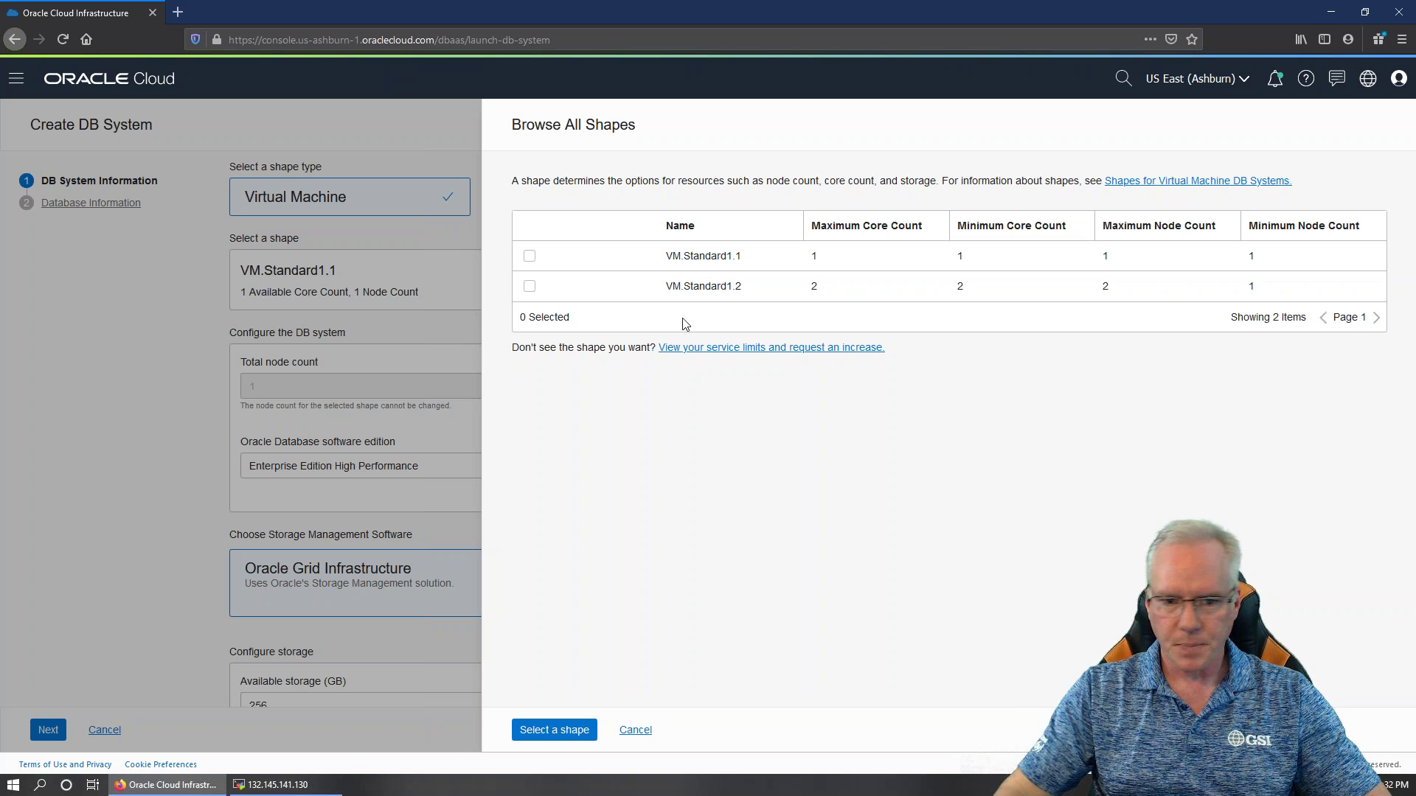
pyautogui.click(636, 730)
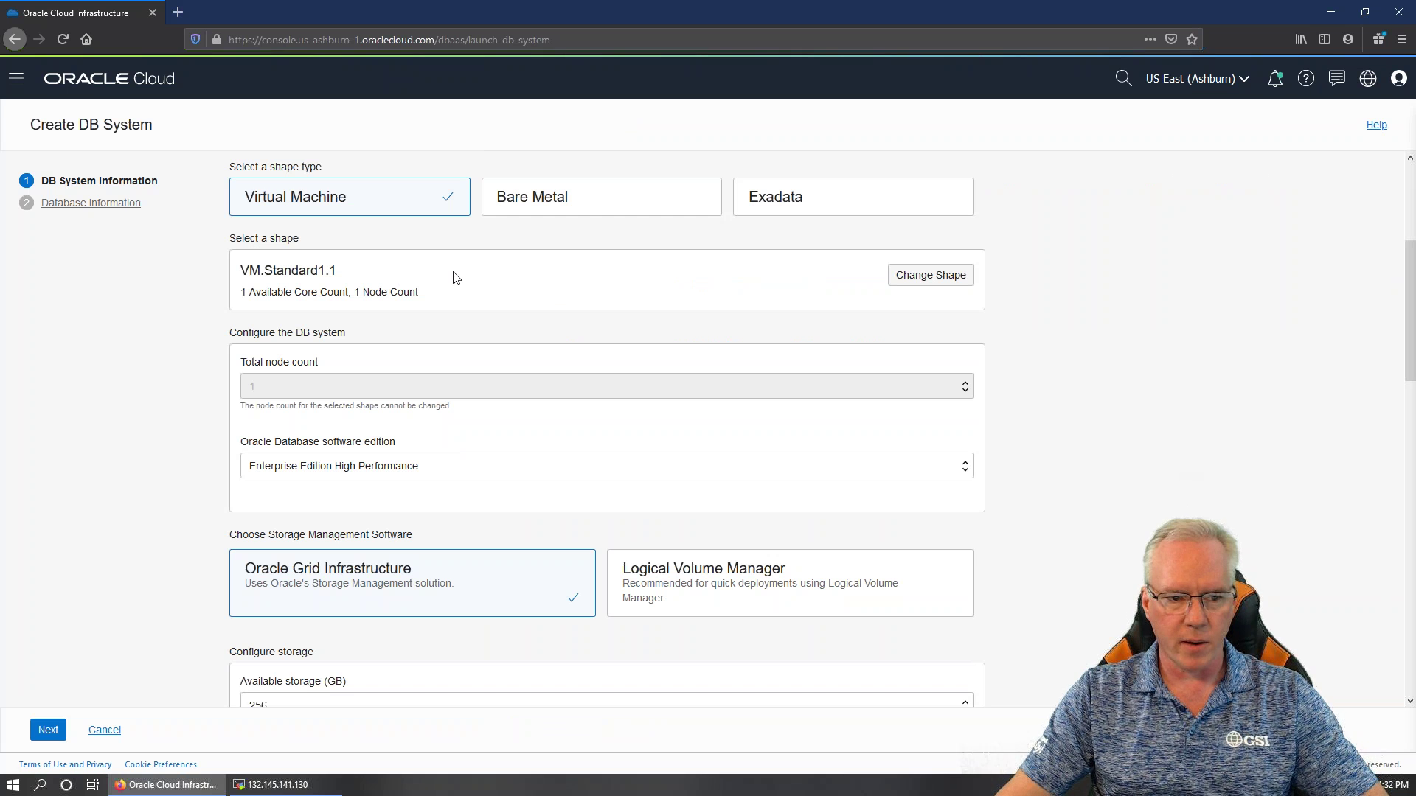
pyautogui.click(437, 468)
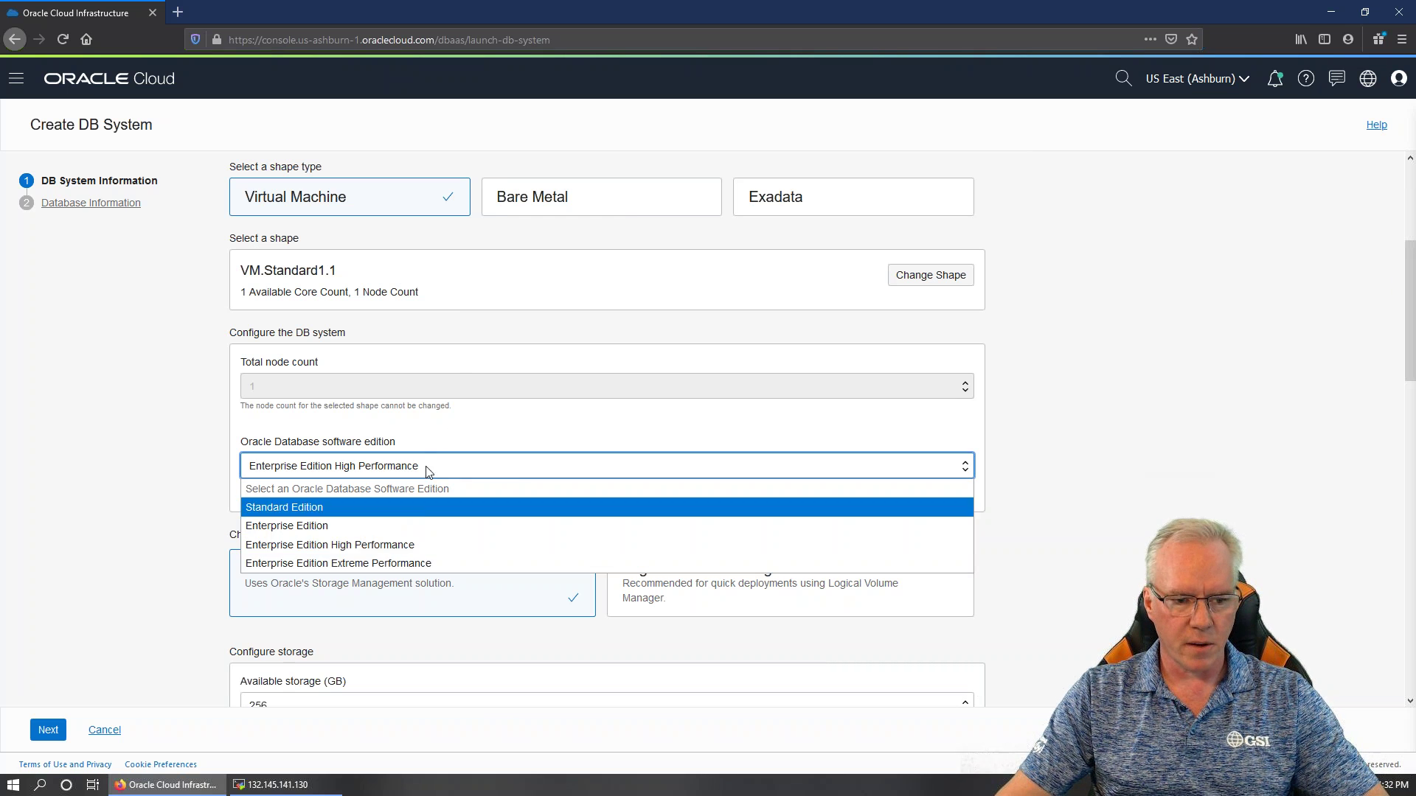
pyautogui.click(418, 545)
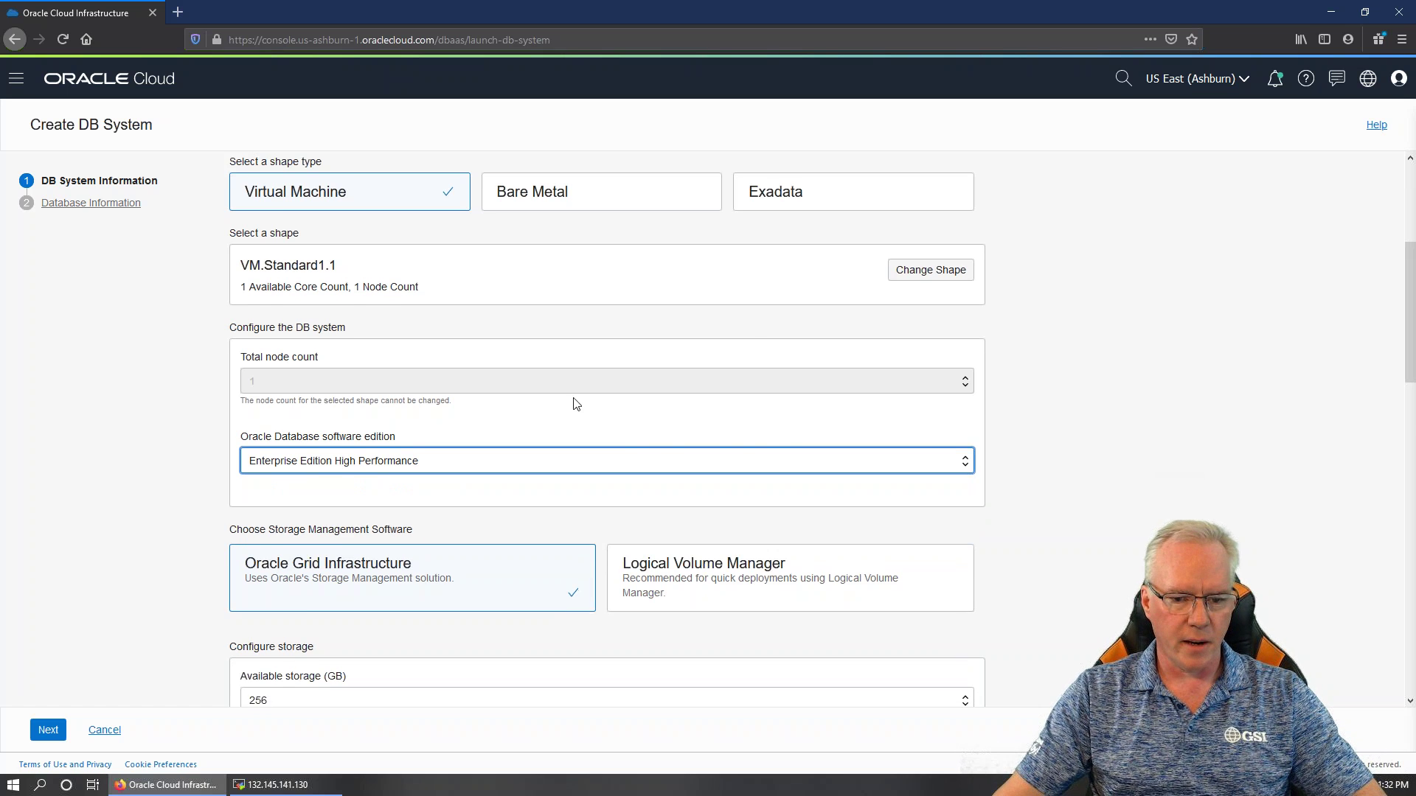
pyautogui.scroll(-2, 576, 404)
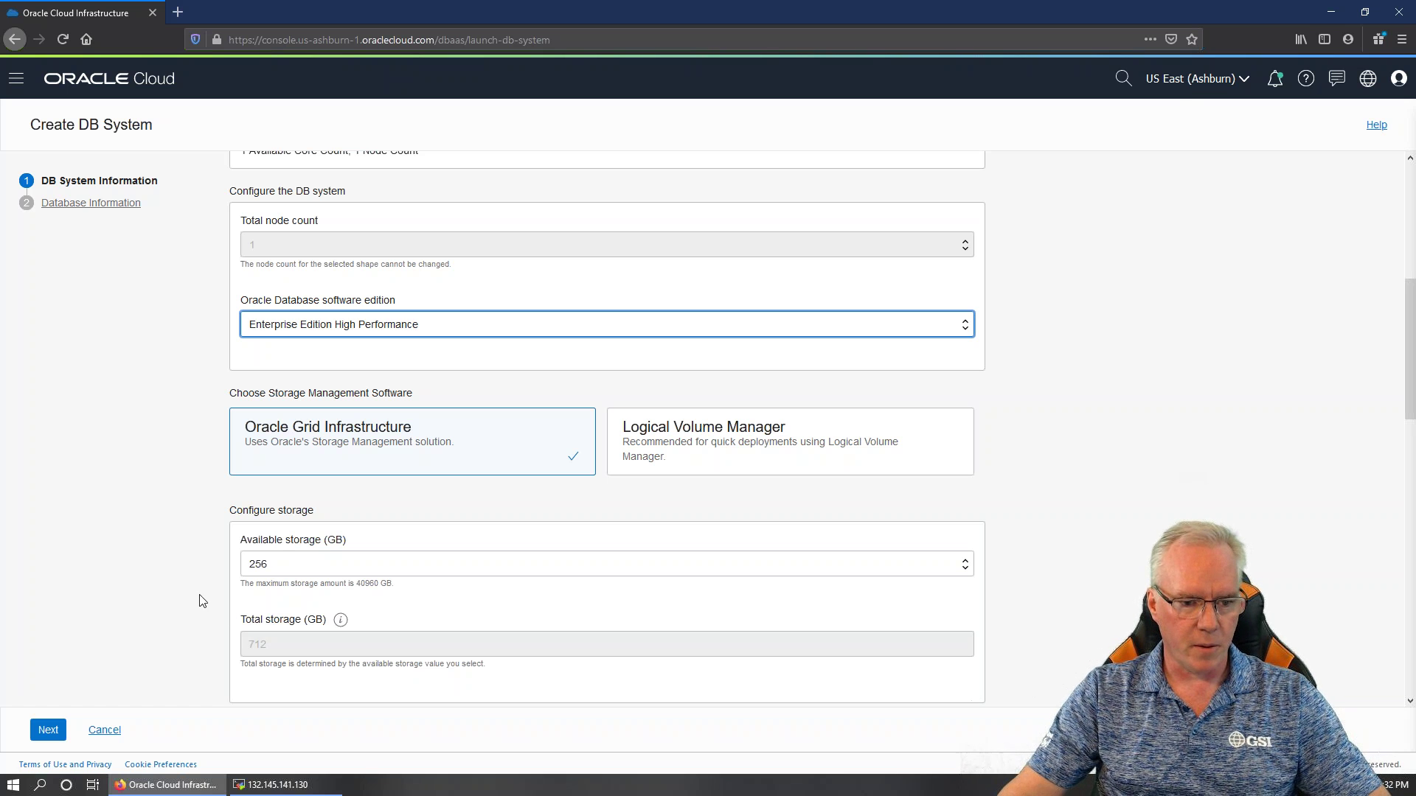
pyautogui.click(316, 569)
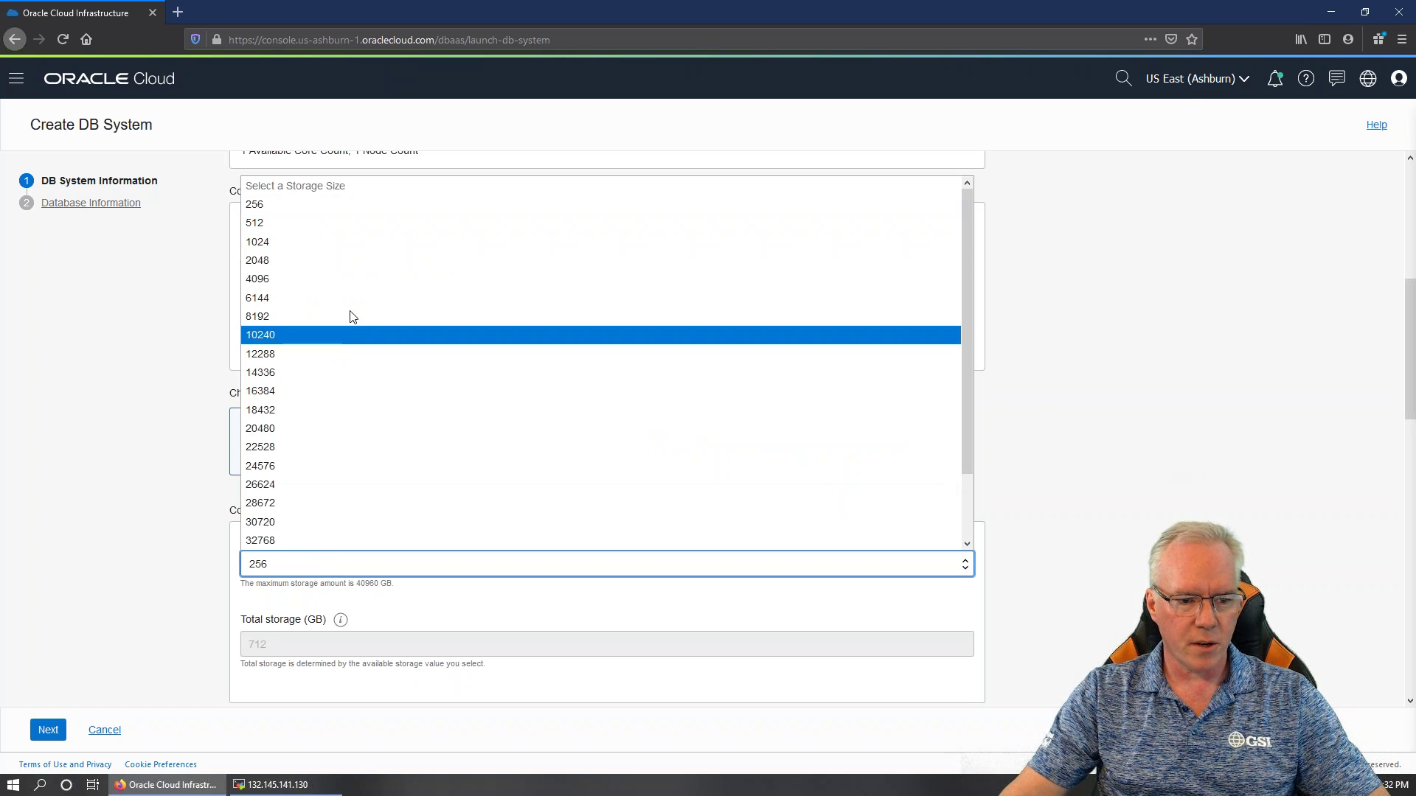
pyautogui.scroll(-2, 354, 404)
pyautogui.scroll(2, 346, 464)
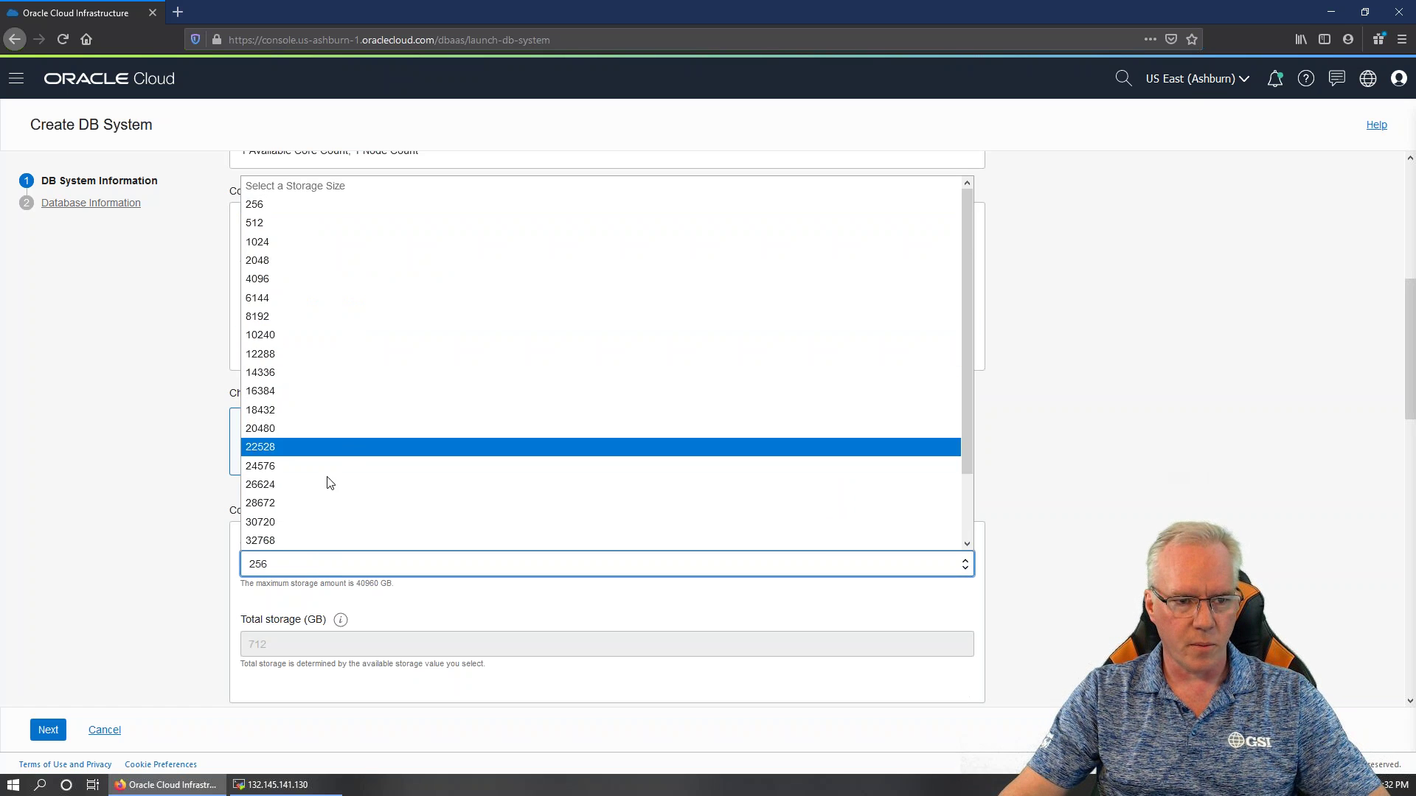
pyautogui.click(299, 573)
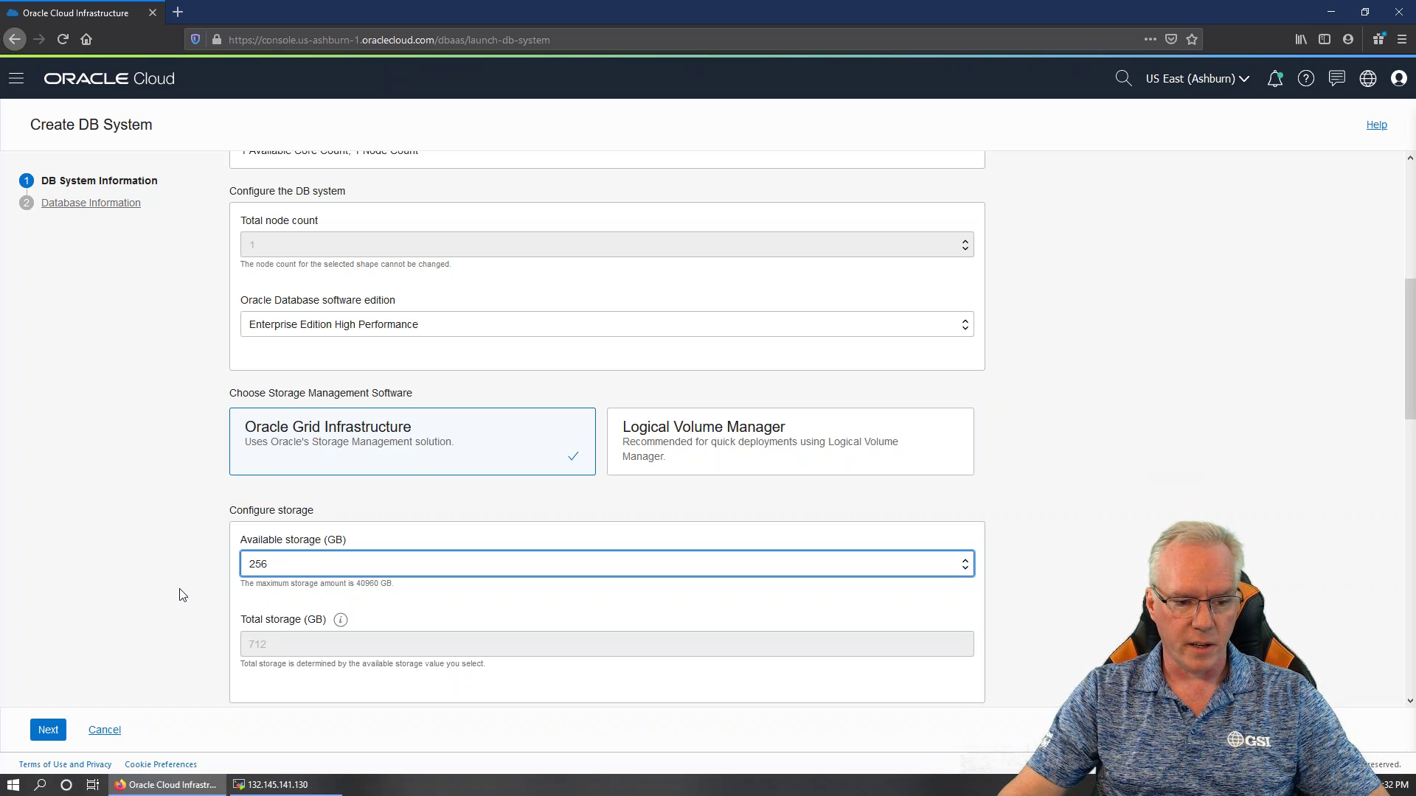
pyautogui.click(47, 730)
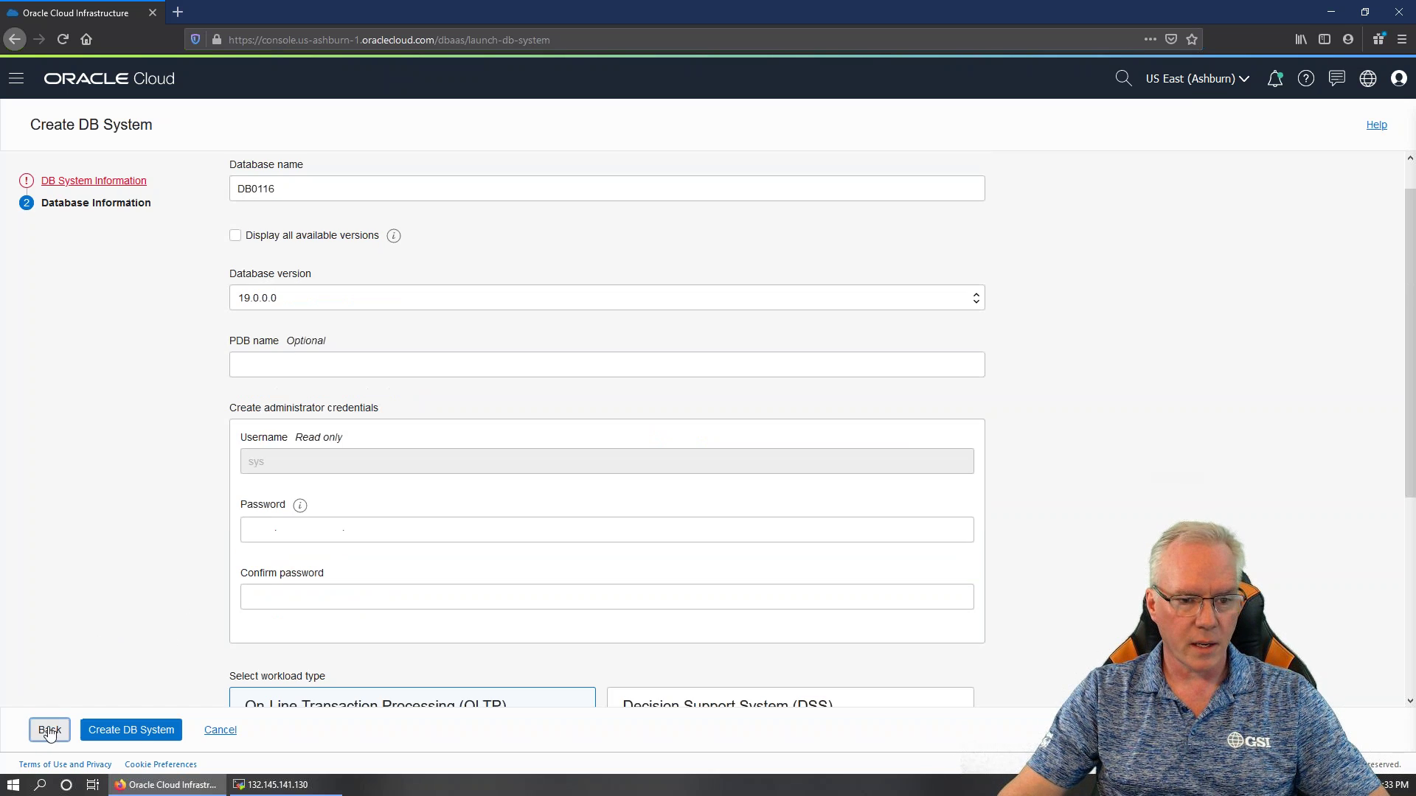
# Name the database webcast3 and set its version to 12.2.0.1
pyautogui.scroll(1, 272, 204)
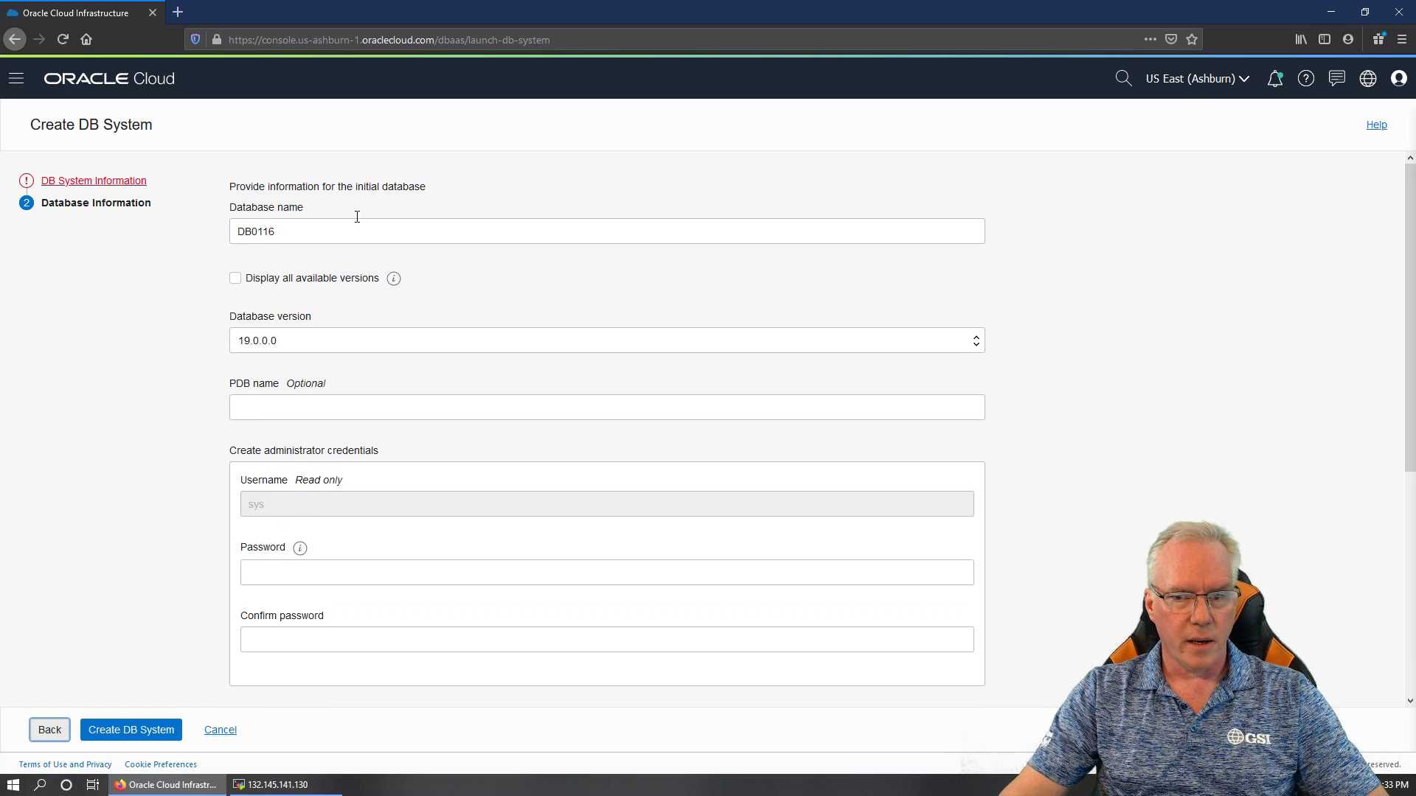
pyautogui.moveTo(302, 226); pyautogui.dragTo(178, 236)
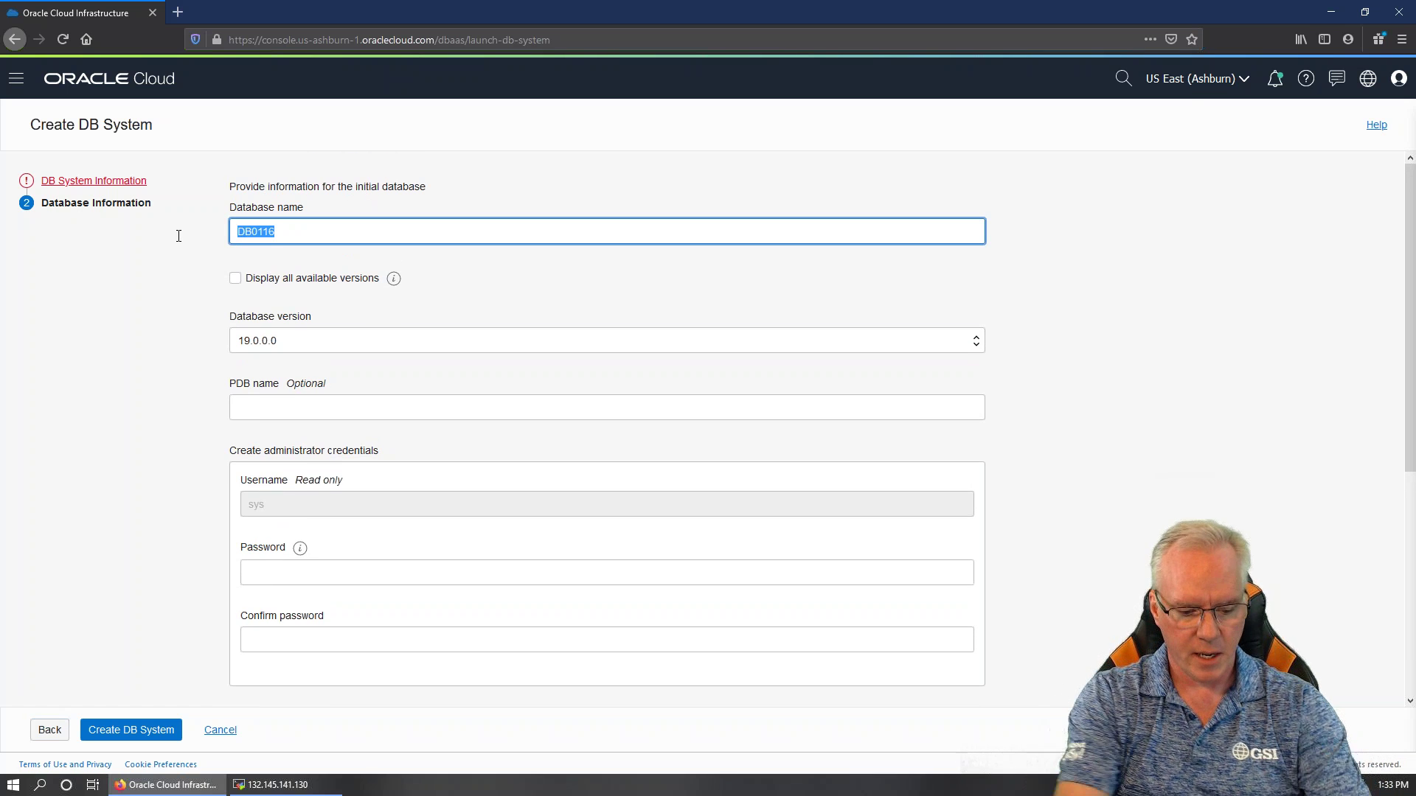
pyautogui.write('web')
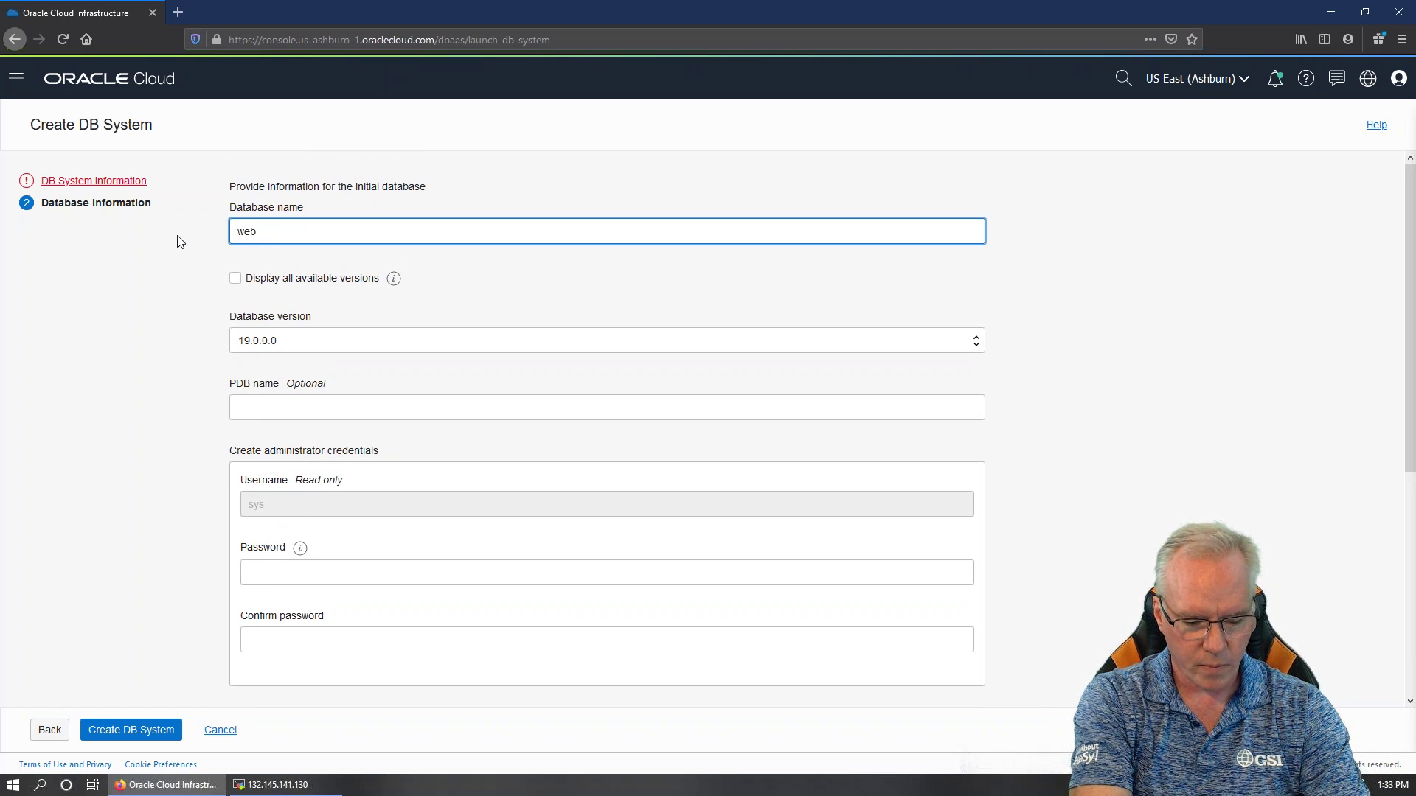
pyautogui.write('cast3')
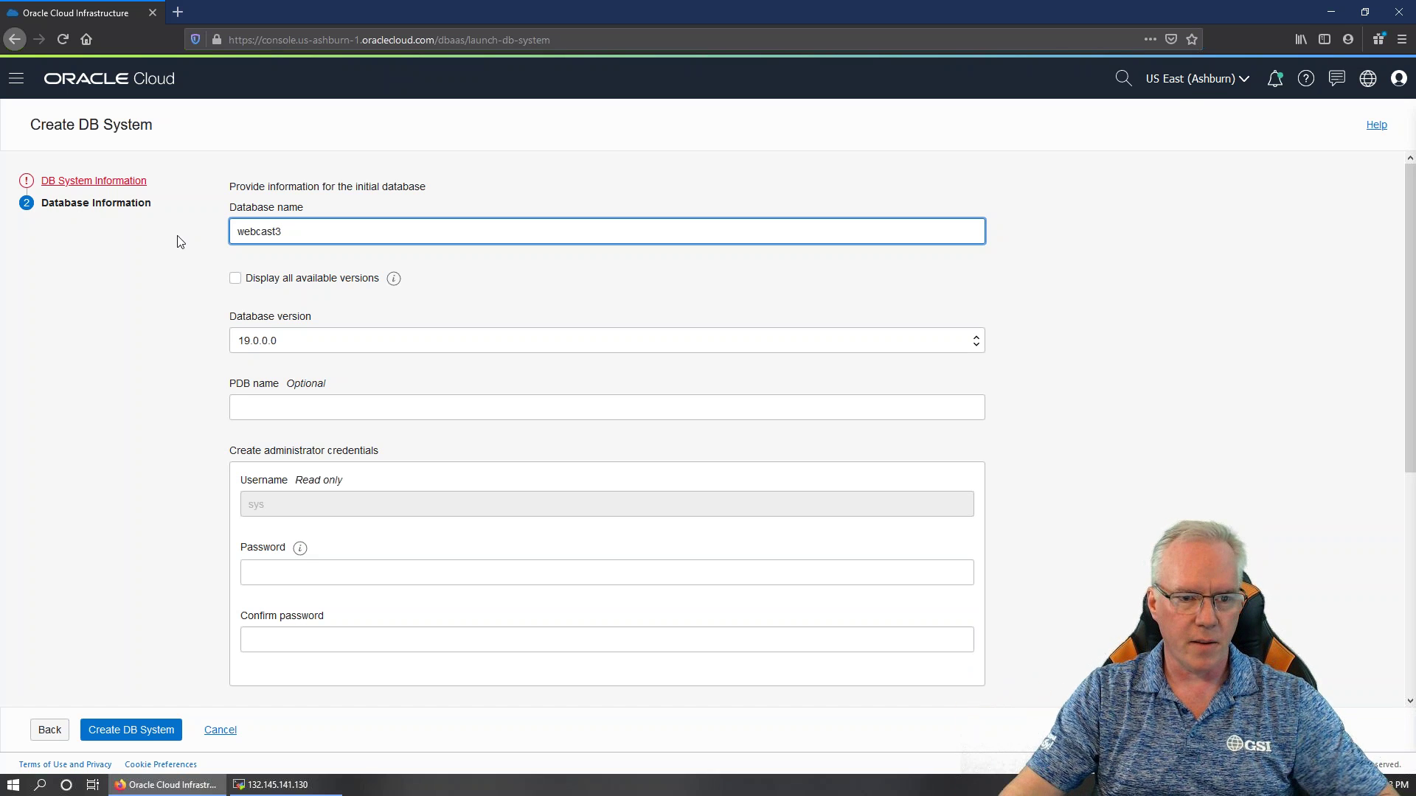
pyautogui.click(382, 344)
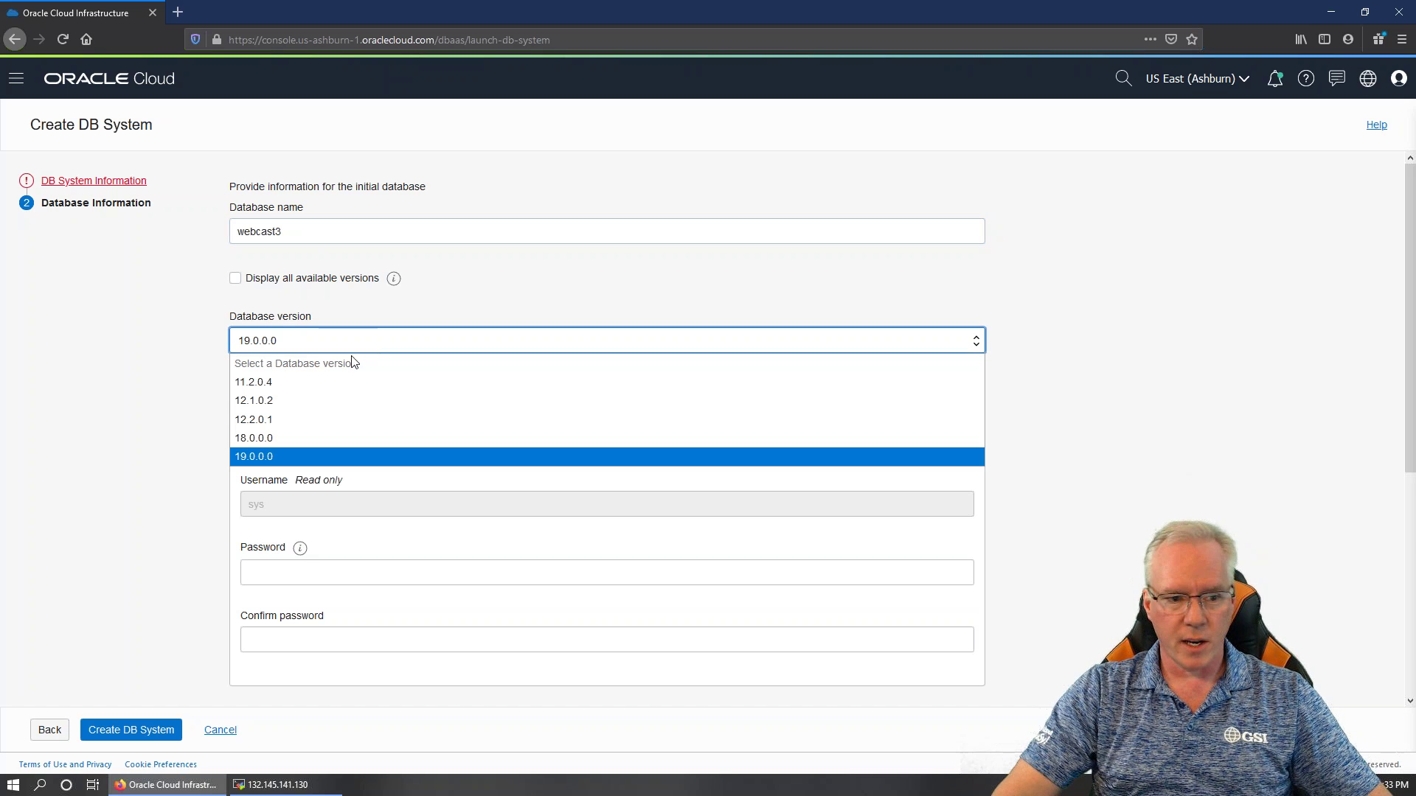
pyautogui.click(277, 420)
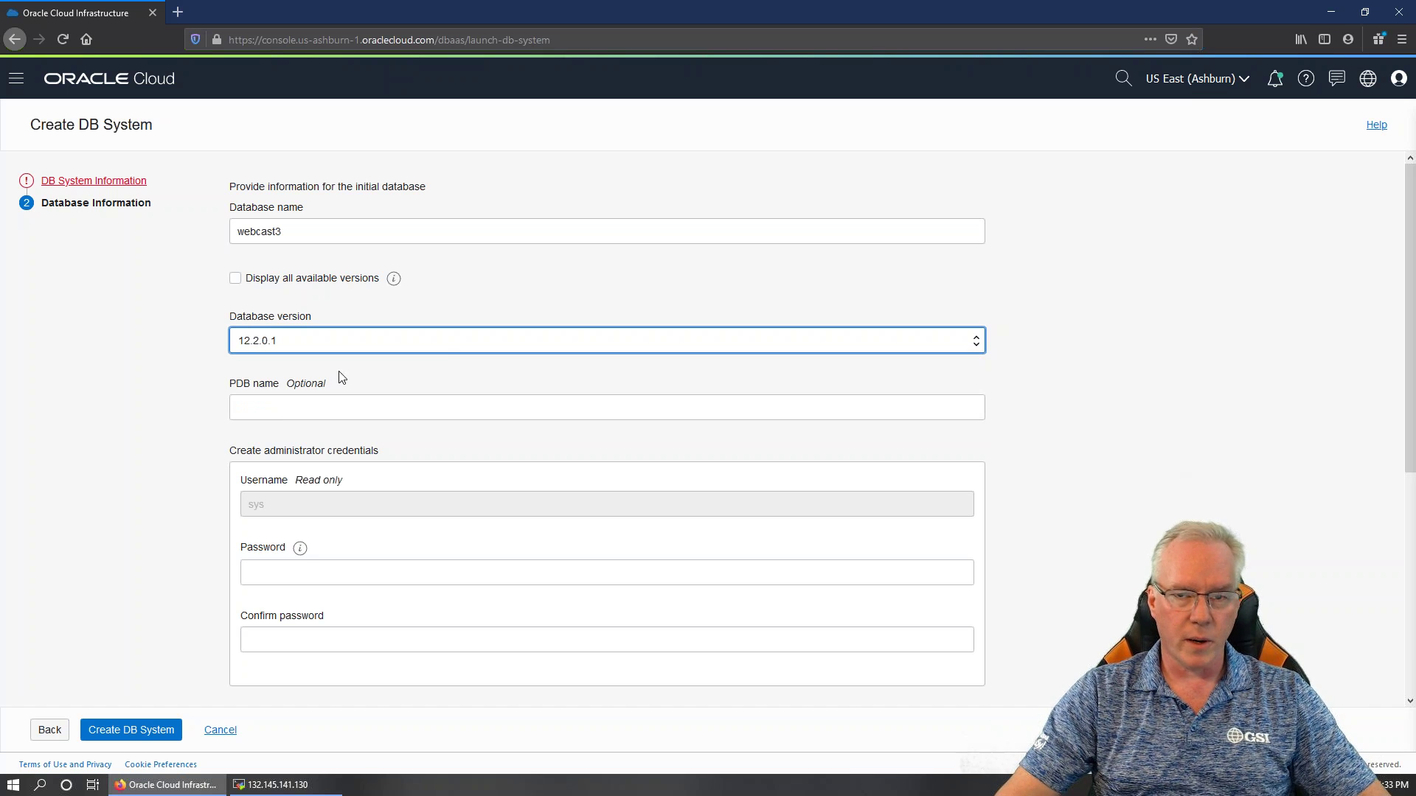
pyautogui.click(445, 348)
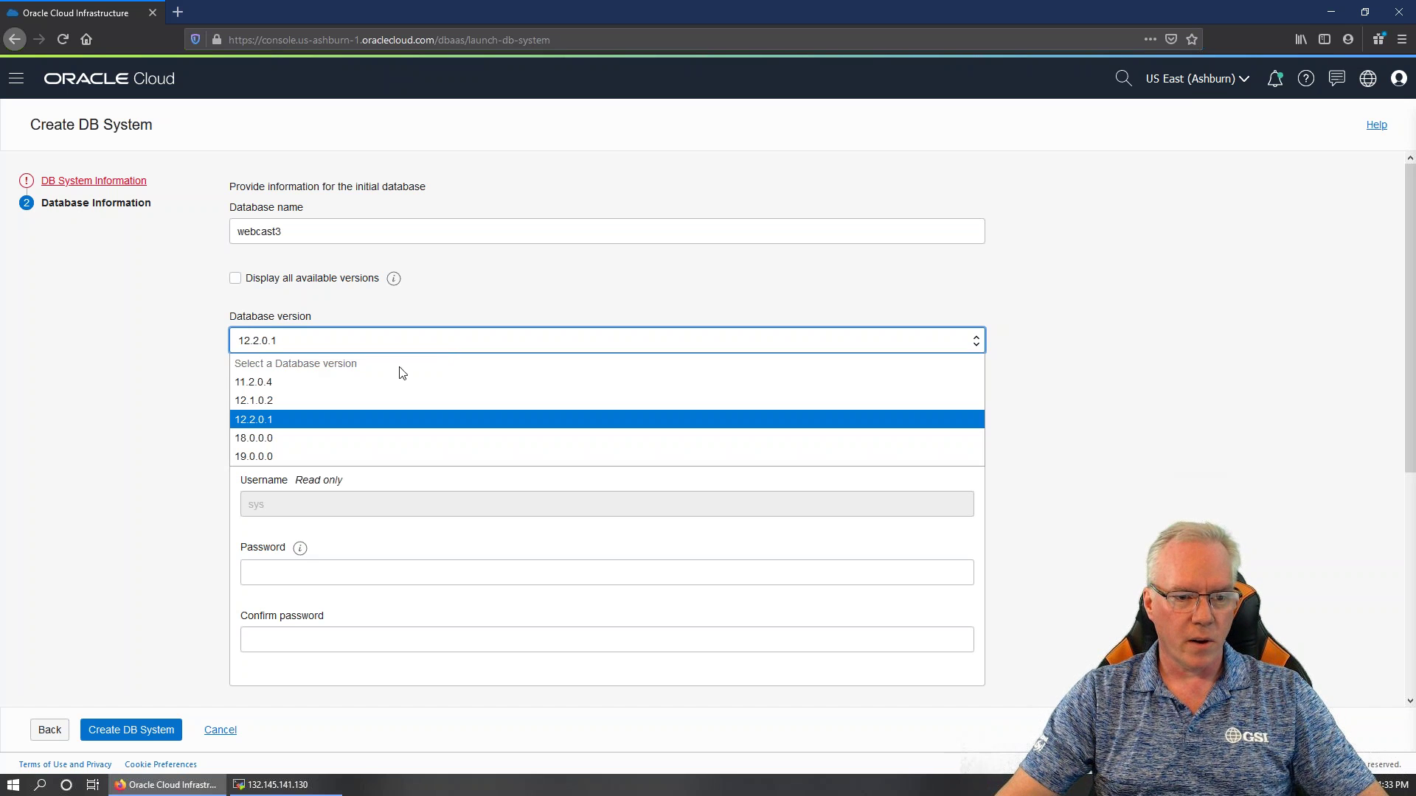
pyautogui.click(285, 418)
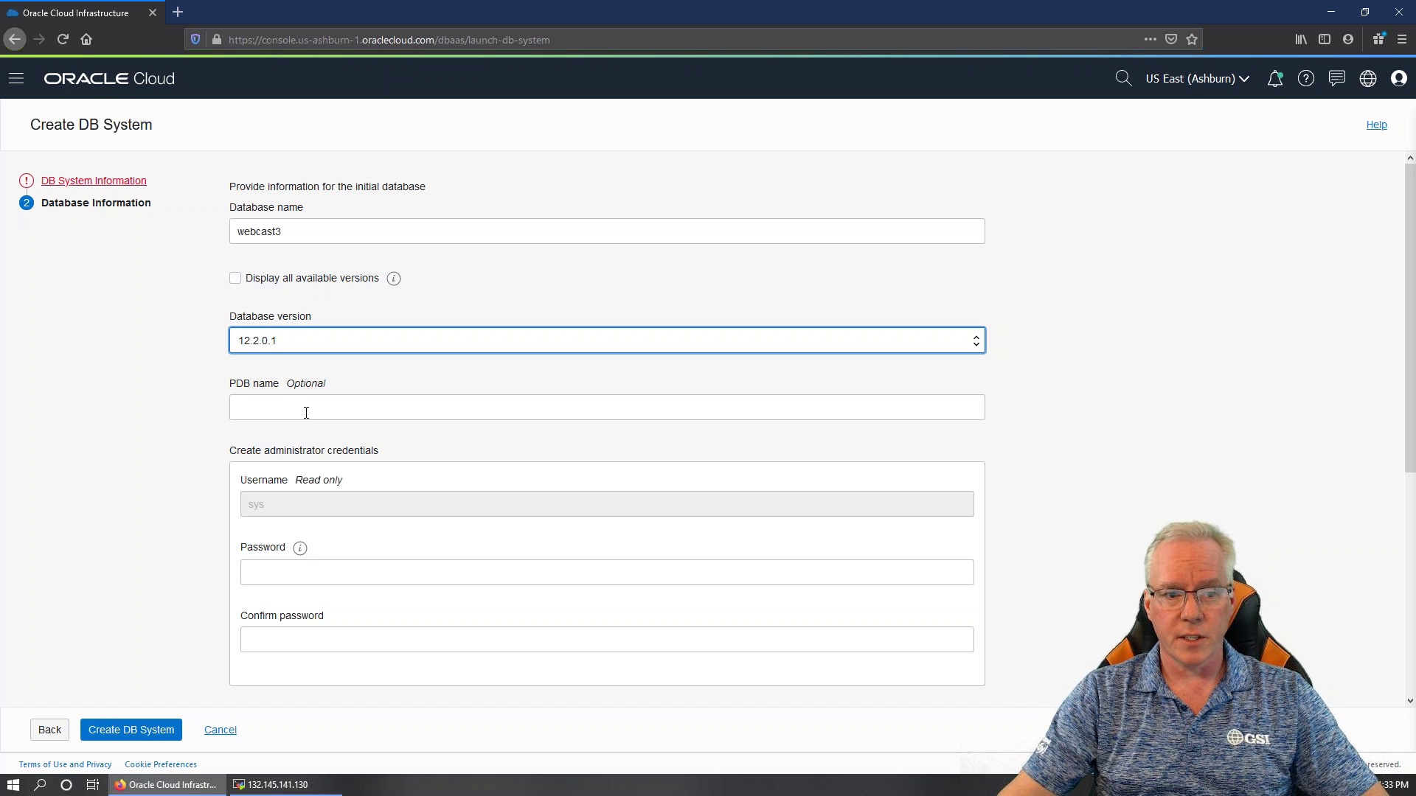
pyautogui.click(306, 413)
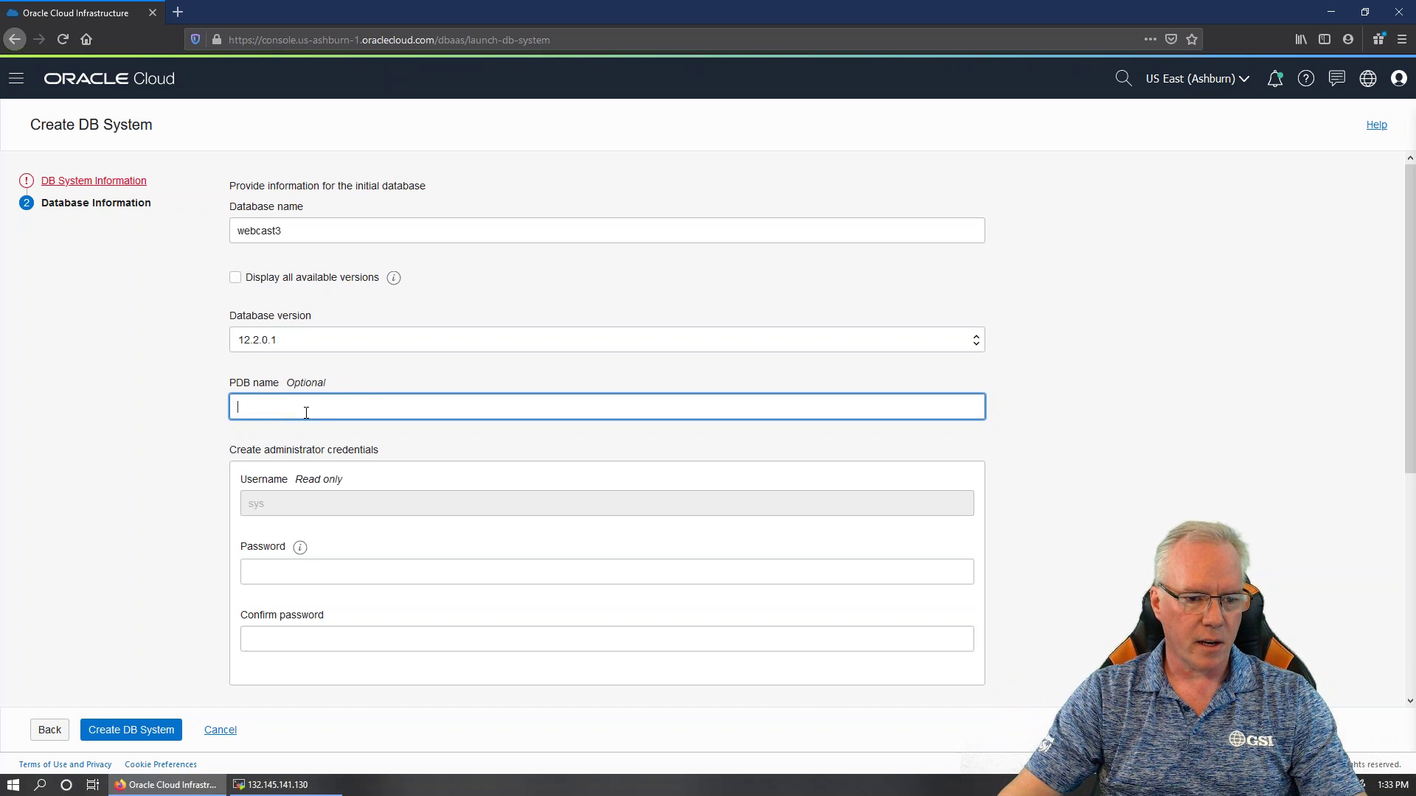
# Paste the administrator password into both the Password and Confirm password fields
pyautogui.scroll(-2, 306, 413)
pyautogui.click(307, 431)
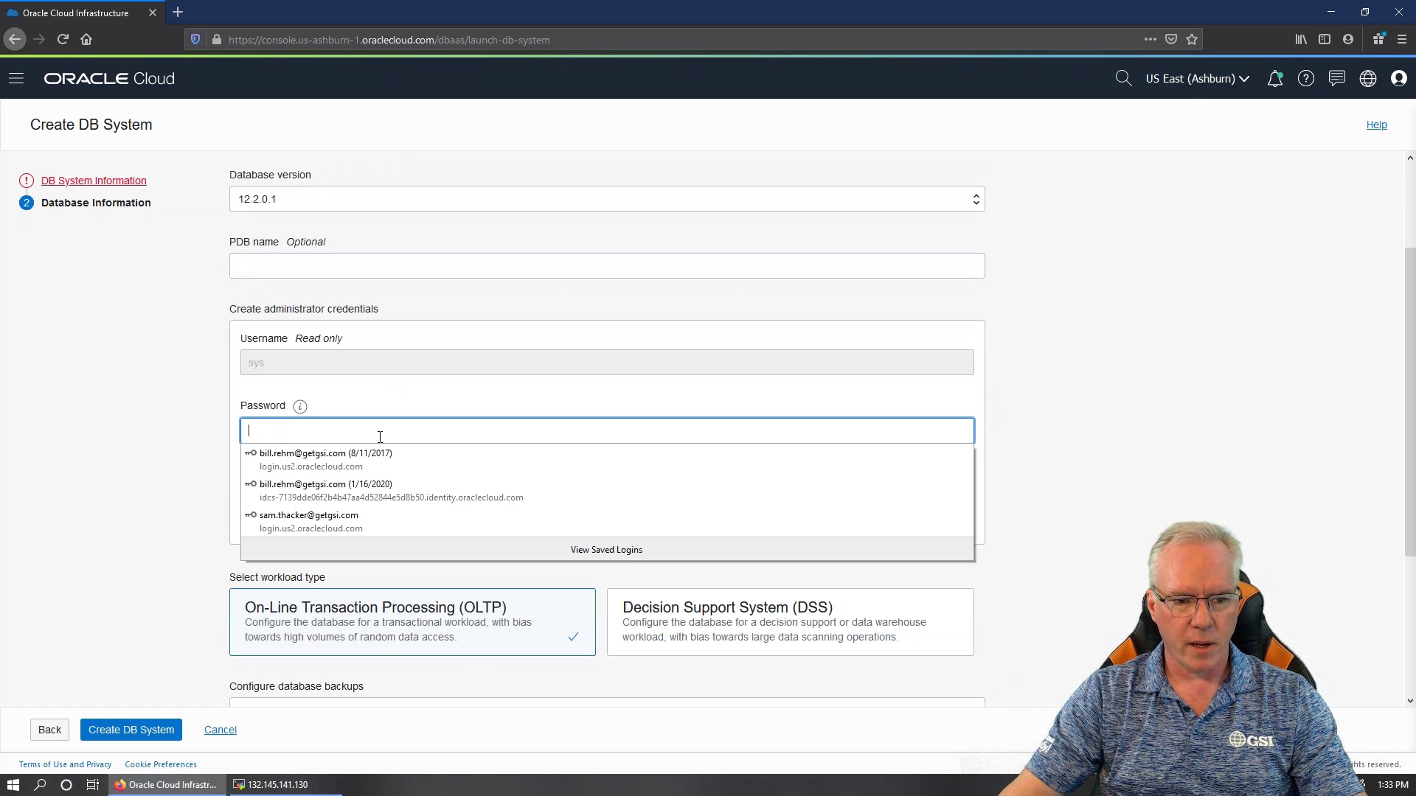
pyautogui.click(1095, 390)
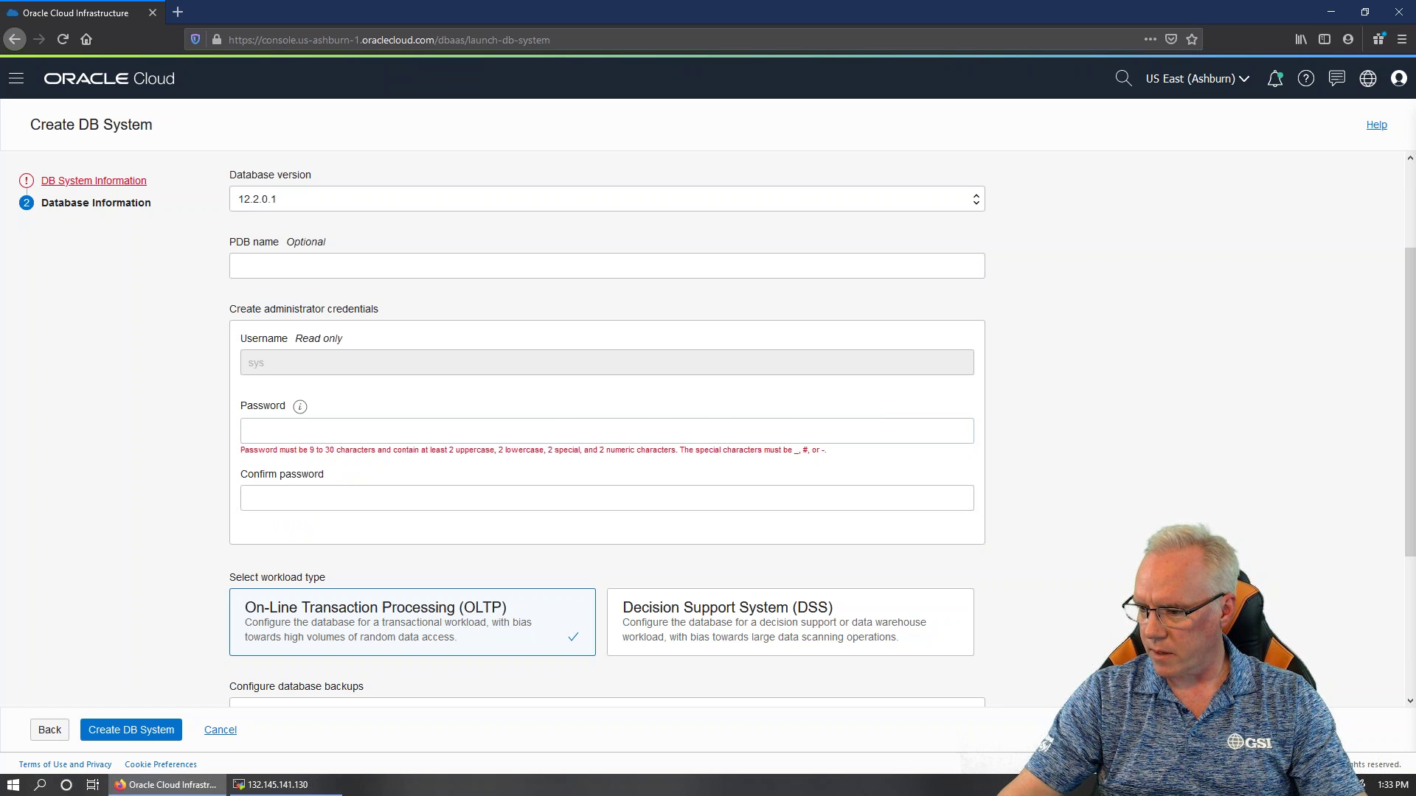
pyautogui.hotkey('alt', 'Tab')
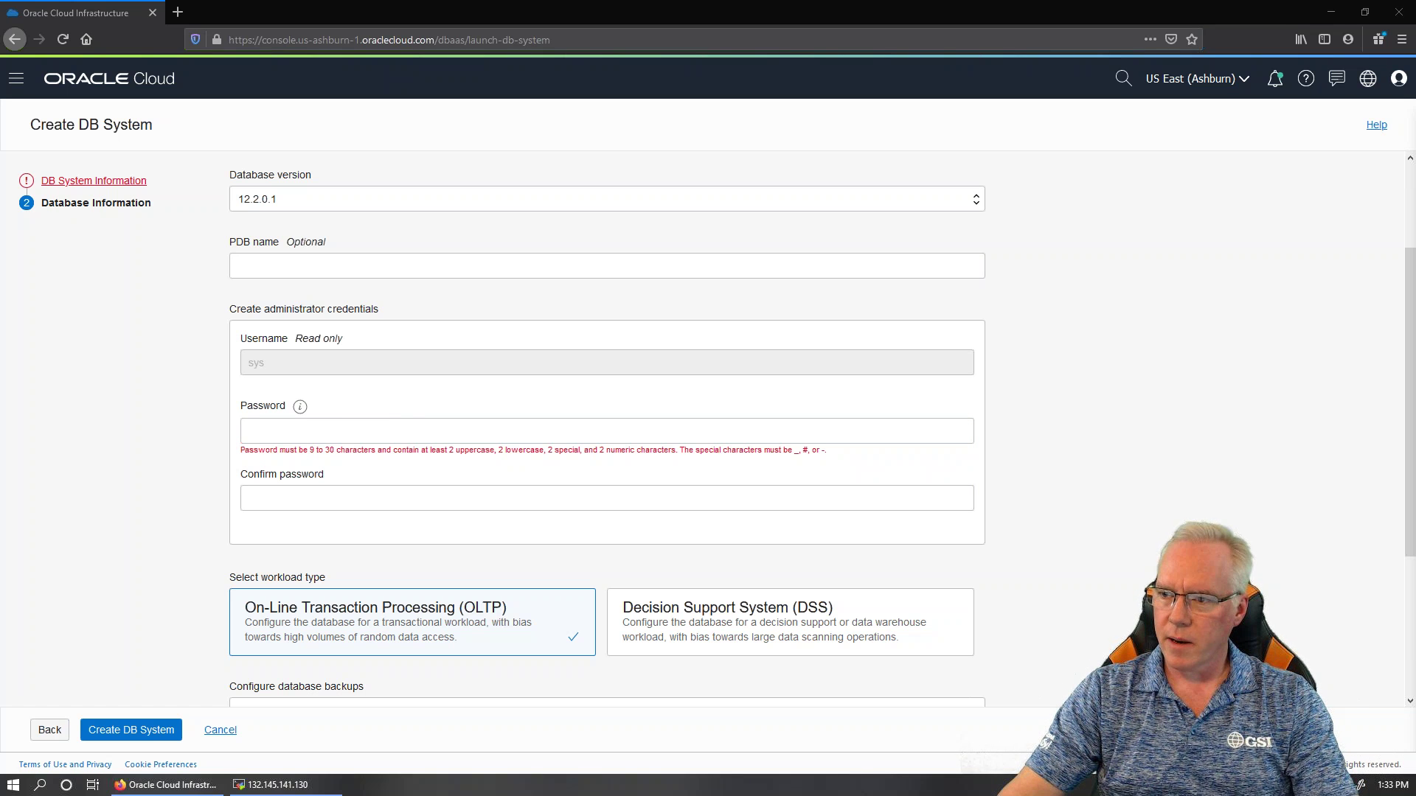
pyautogui.click(391, 425)
pyautogui.hotkey('ctrl', 'v')
pyautogui.click(375, 490)
pyautogui.hotkey('ctrl', 'v')
# Review the OLTP workload and backup settings, then step back and forward between form pages
pyautogui.scroll(-3, 454, 455)
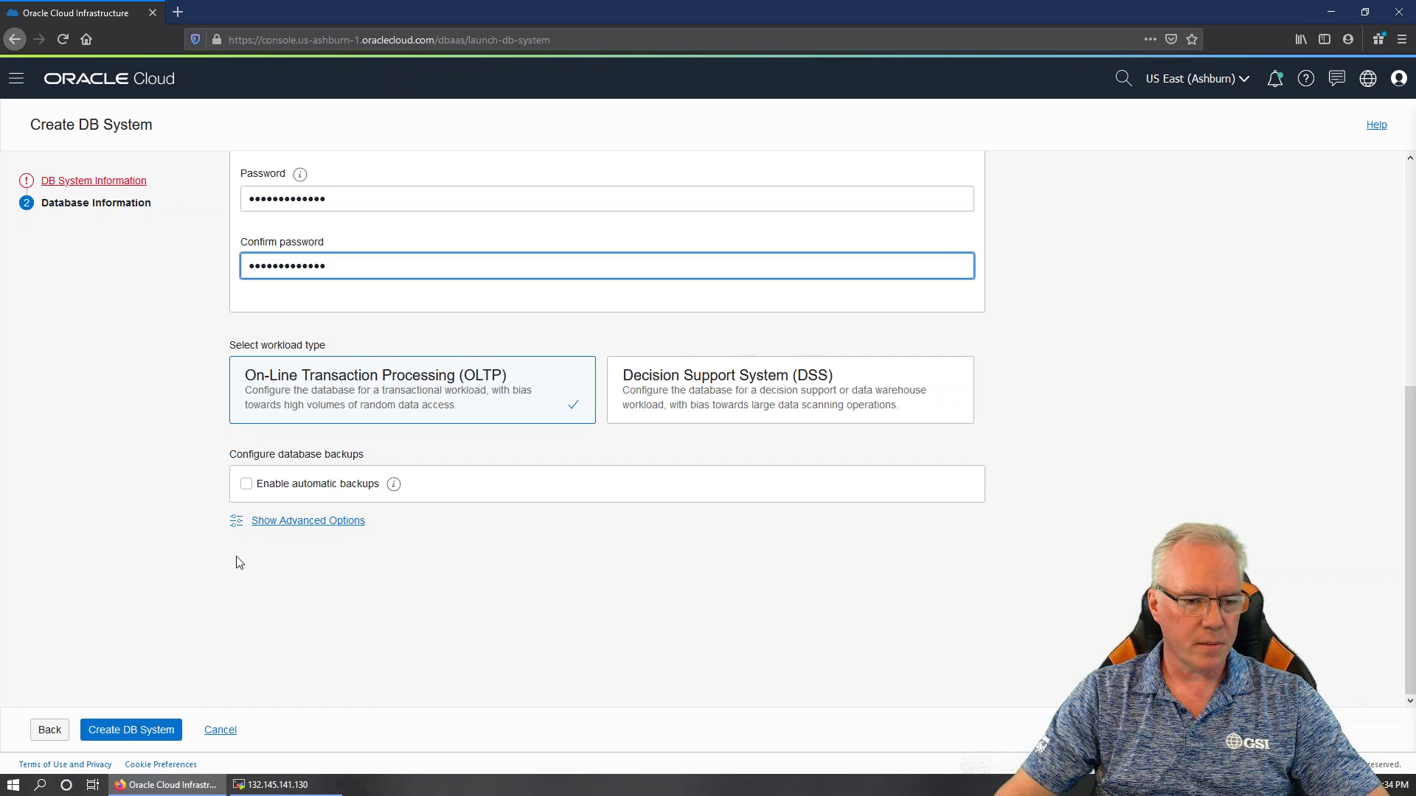
pyautogui.scroll(4, 236, 560)
pyautogui.scroll(-4, 237, 562)
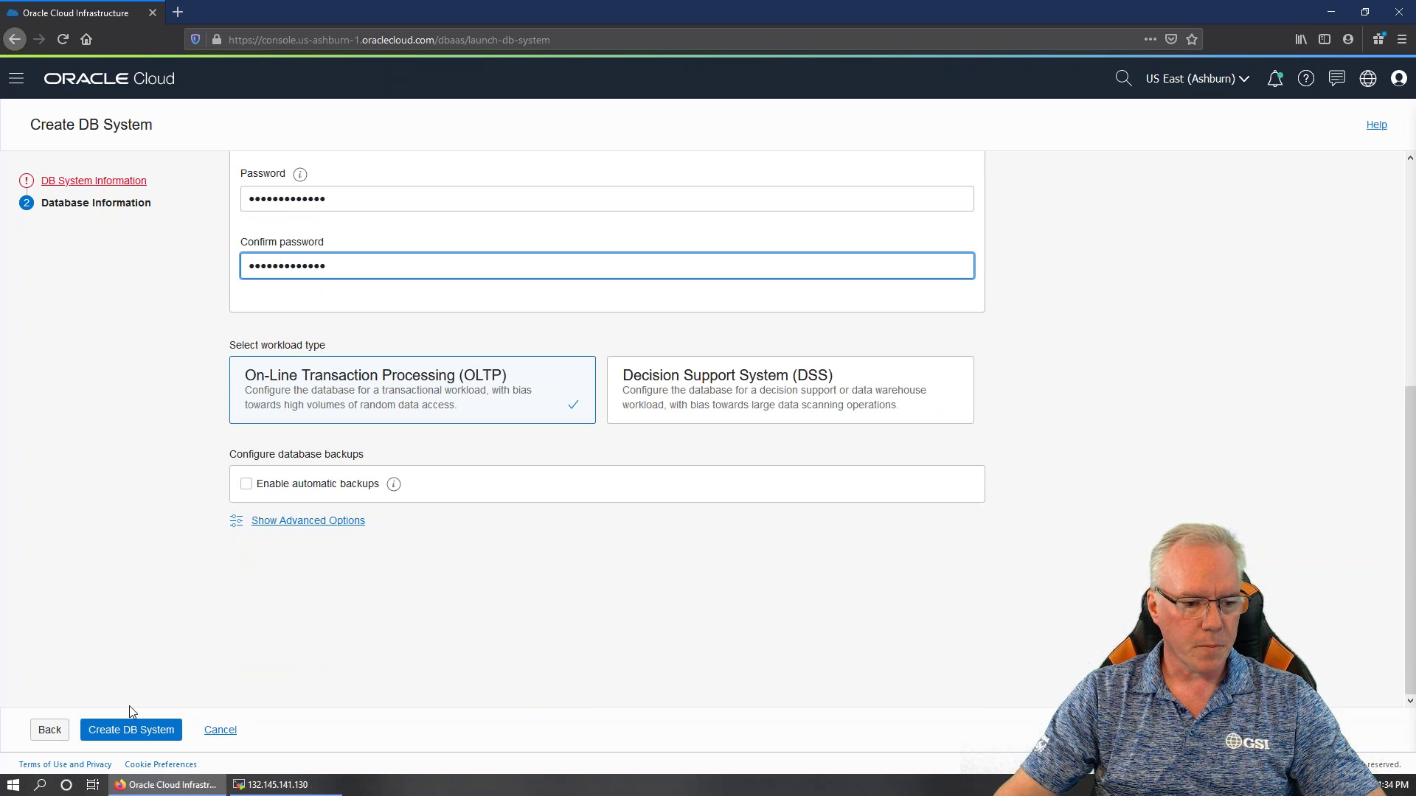
pyautogui.click(50, 730)
pyautogui.click(48, 730)
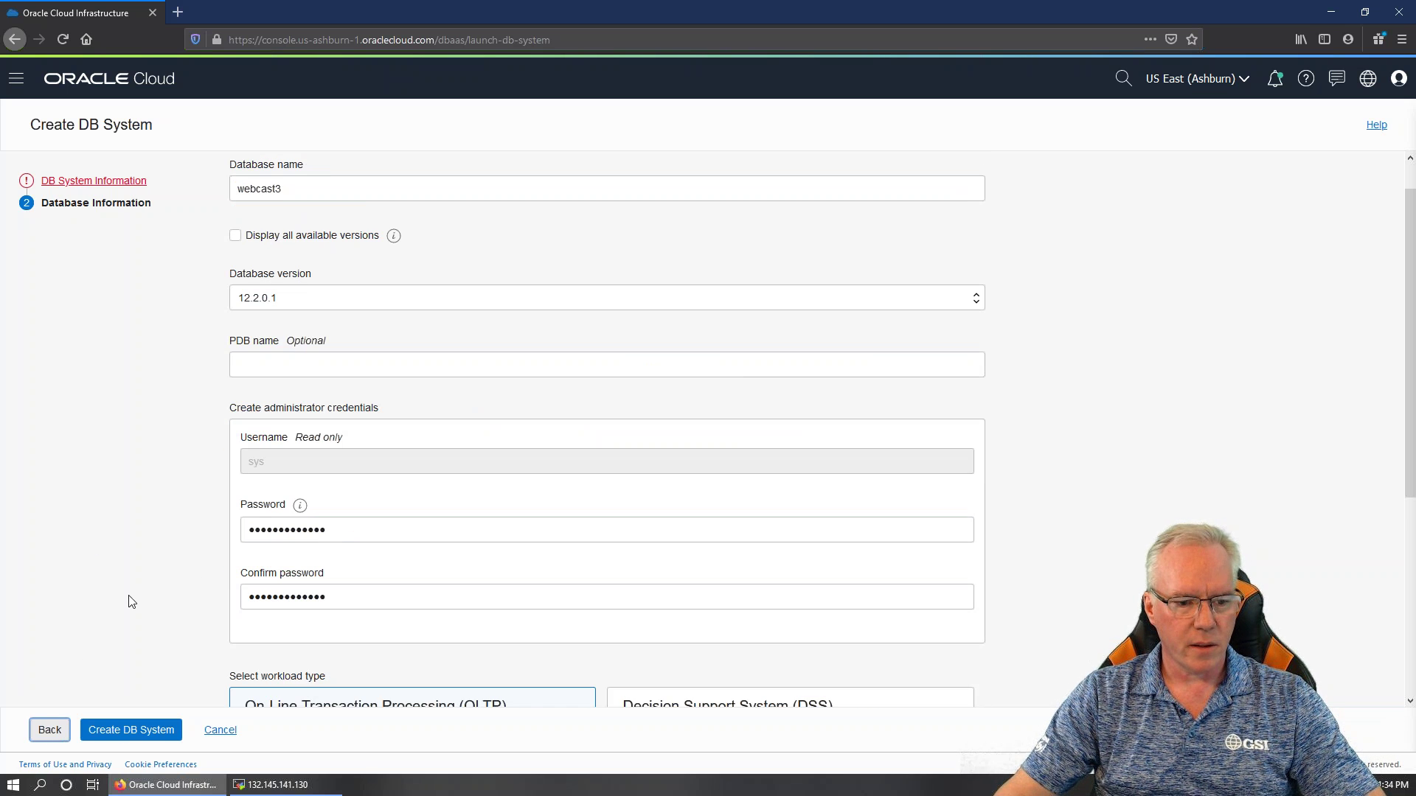
# Return to DB system information and add the public SSH key by pasting it as text
pyautogui.scroll(-1, 317, 541)
pyautogui.scroll(-3, 317, 541)
pyautogui.click(49, 730)
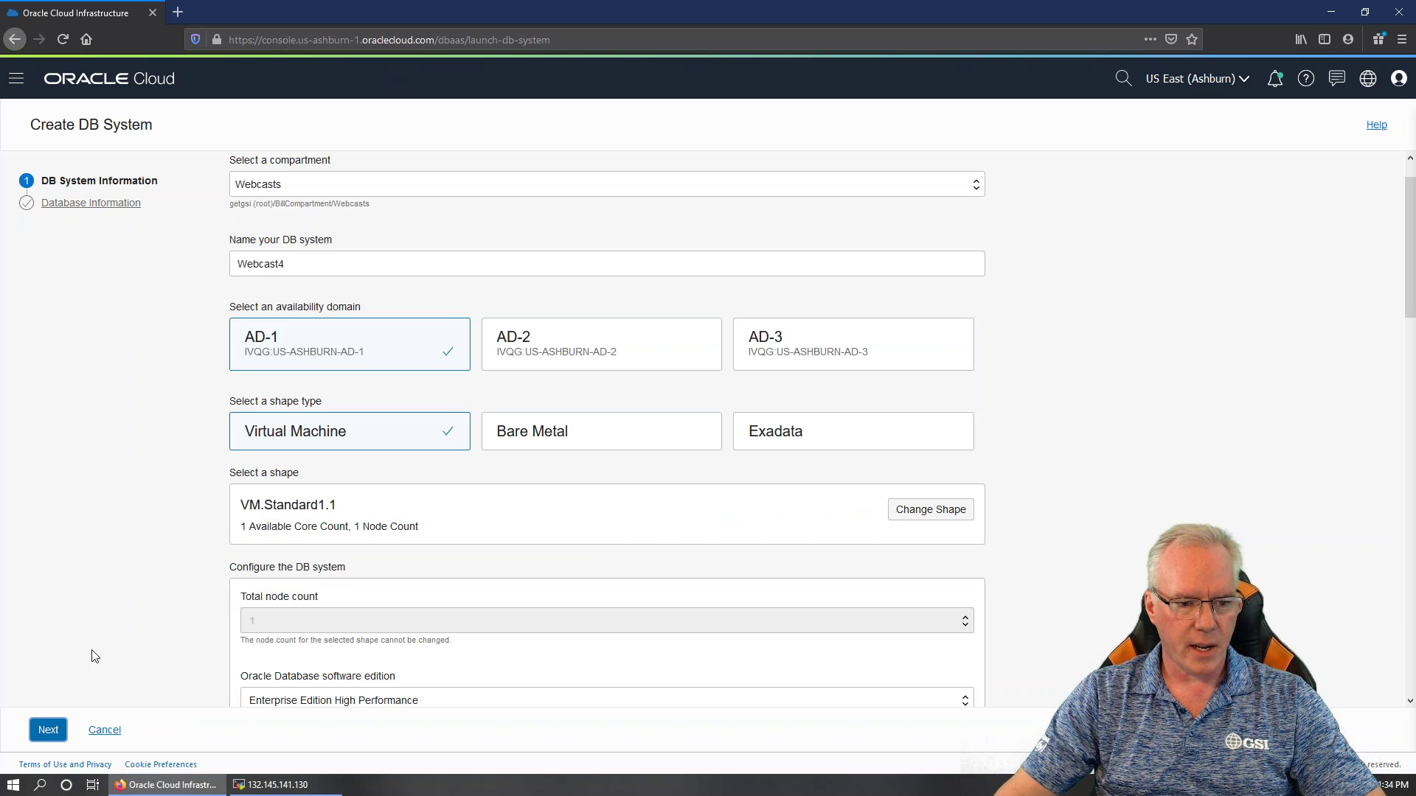
pyautogui.scroll(-10, 410, 565)
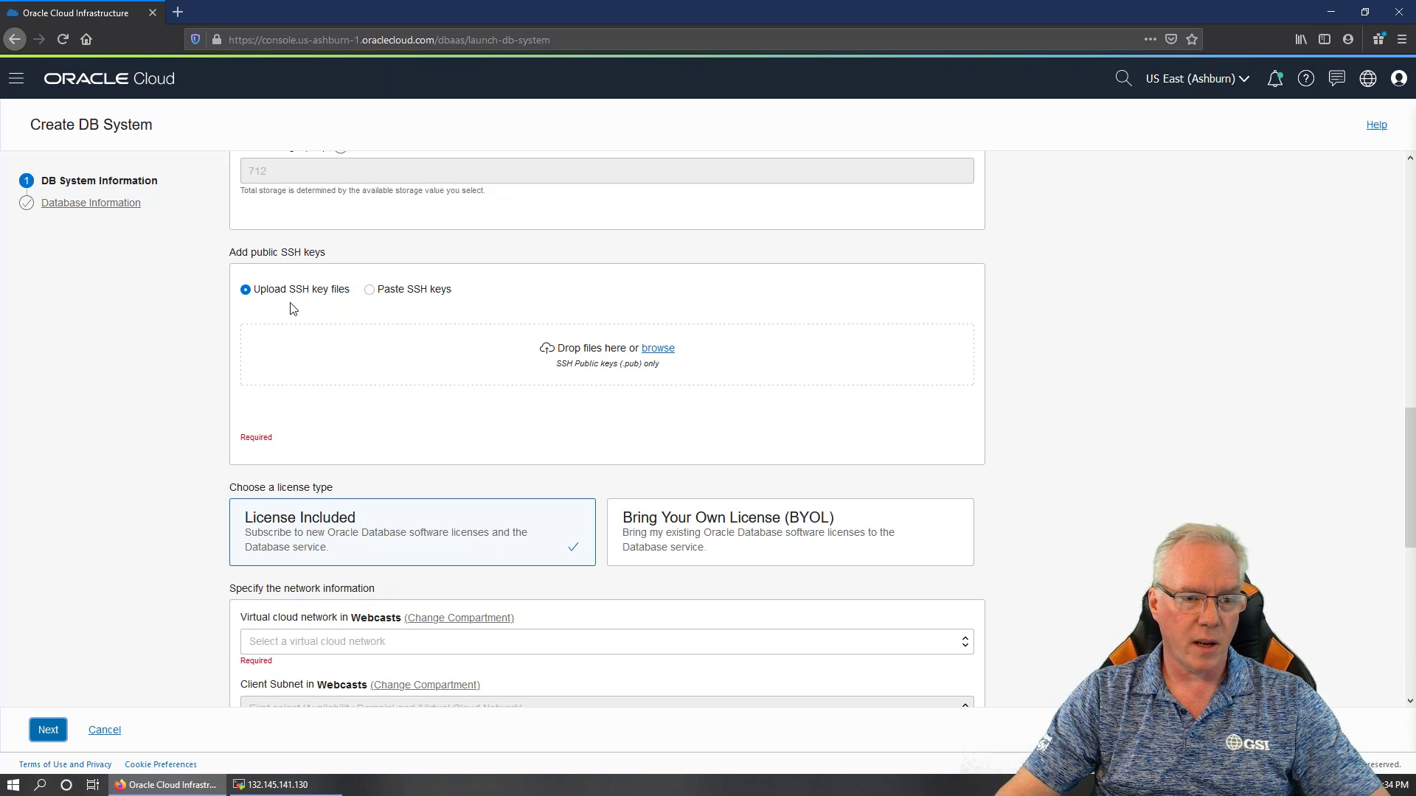
pyautogui.click(369, 290)
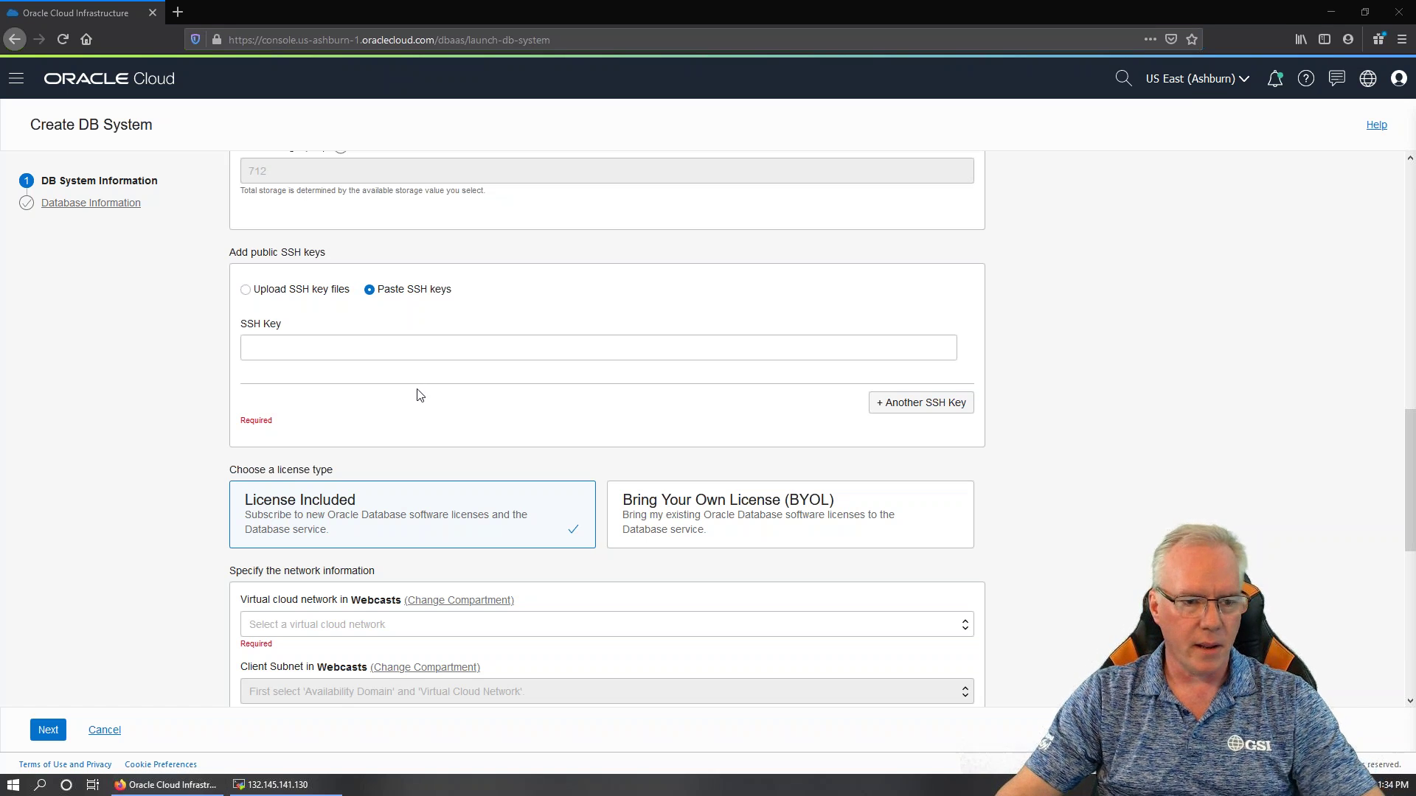
pyautogui.click(326, 348)
pyautogui.rightClick(326, 348)
pyautogui.click(372, 413)
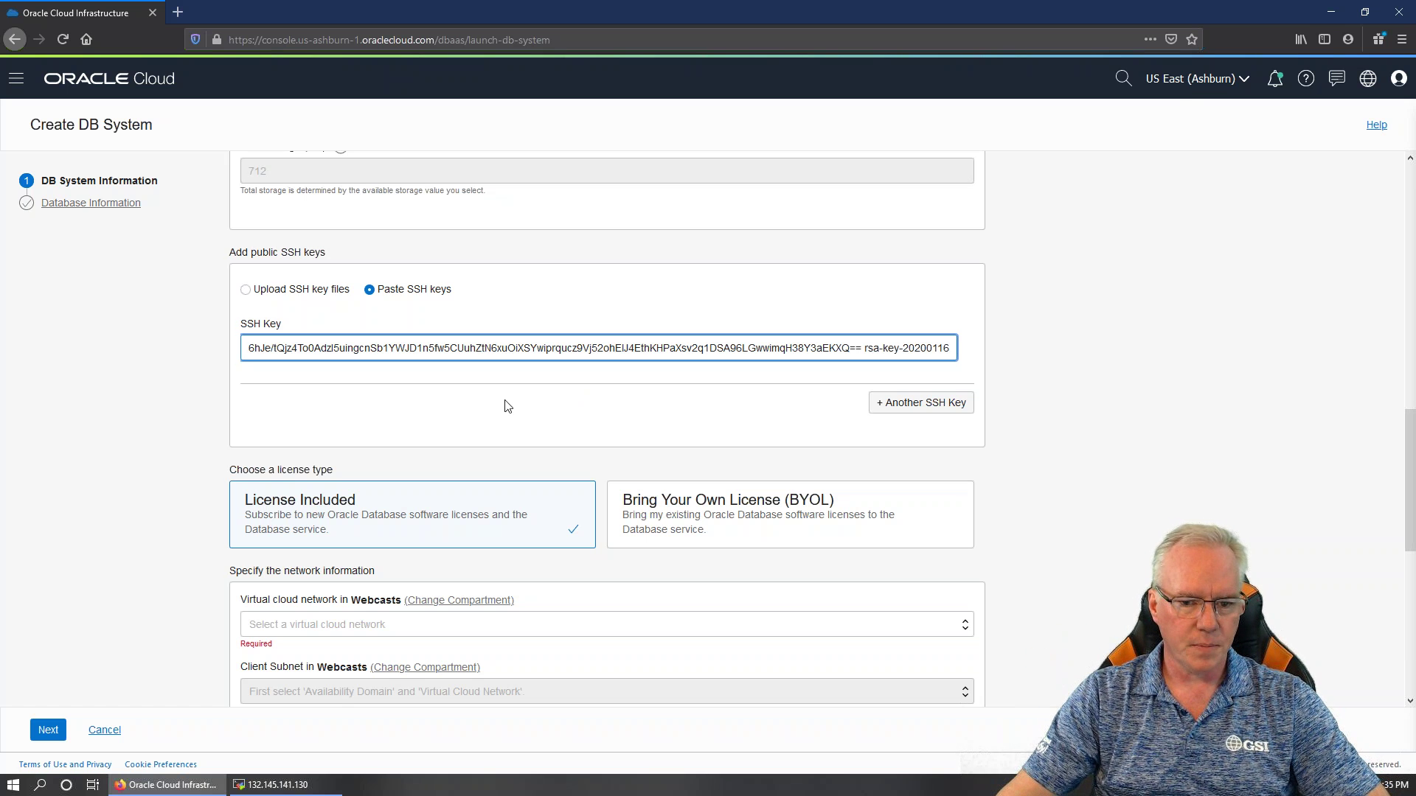
pyautogui.scroll(-3, 506, 404)
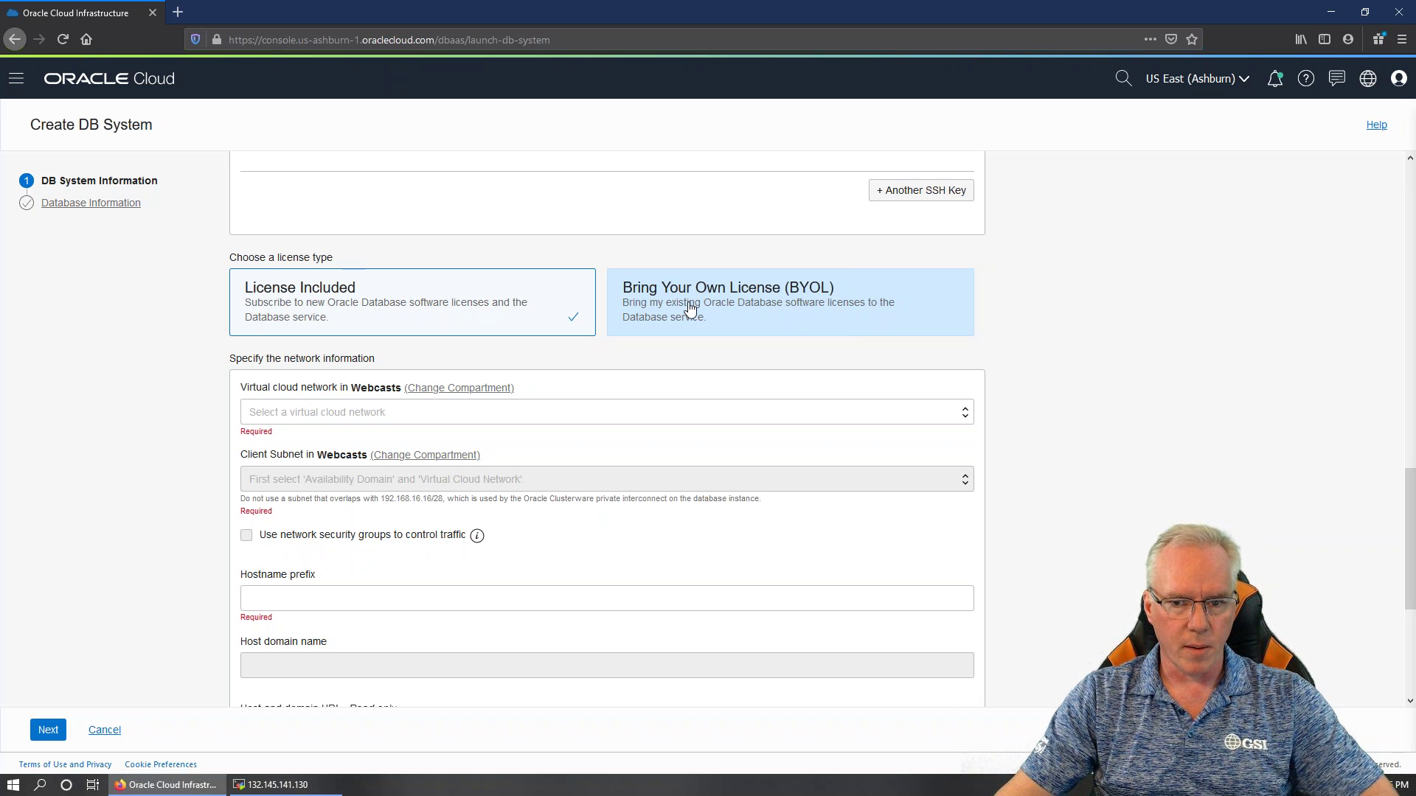
# Select WebcastVCN3 and Public Subnet-WebcastVCN3(regional) as the DB system's network
pyautogui.click(329, 413)
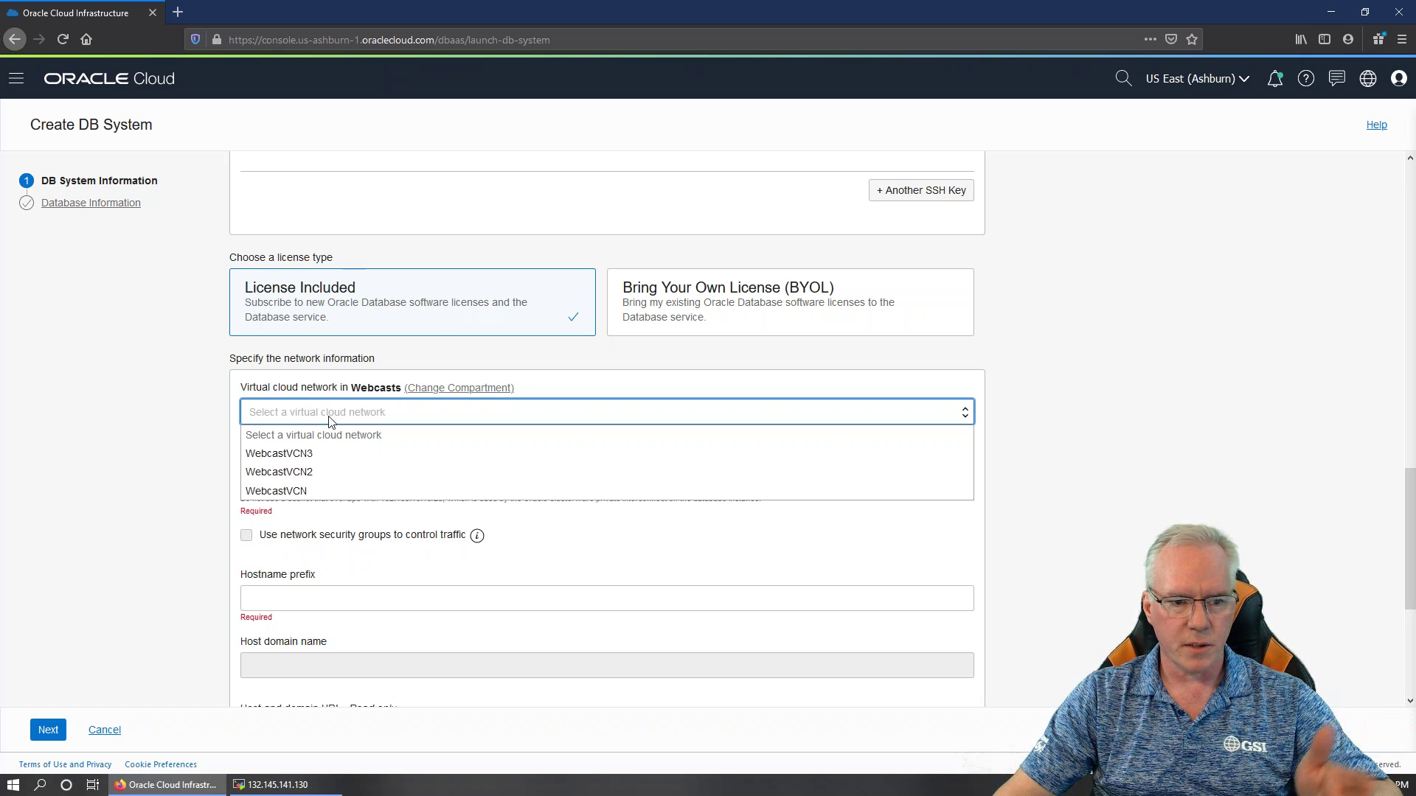
pyautogui.click(317, 453)
pyautogui.click(399, 479)
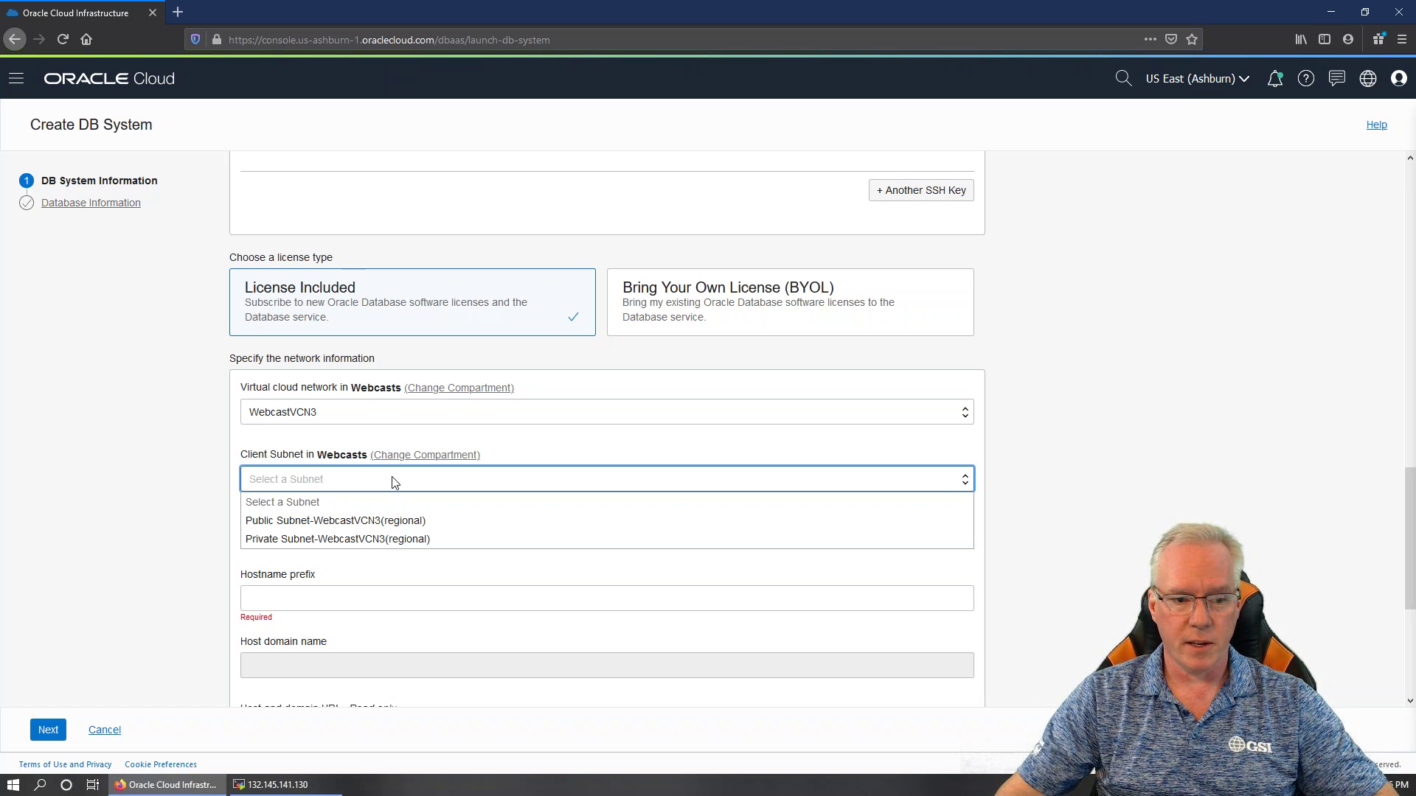
pyautogui.click(380, 522)
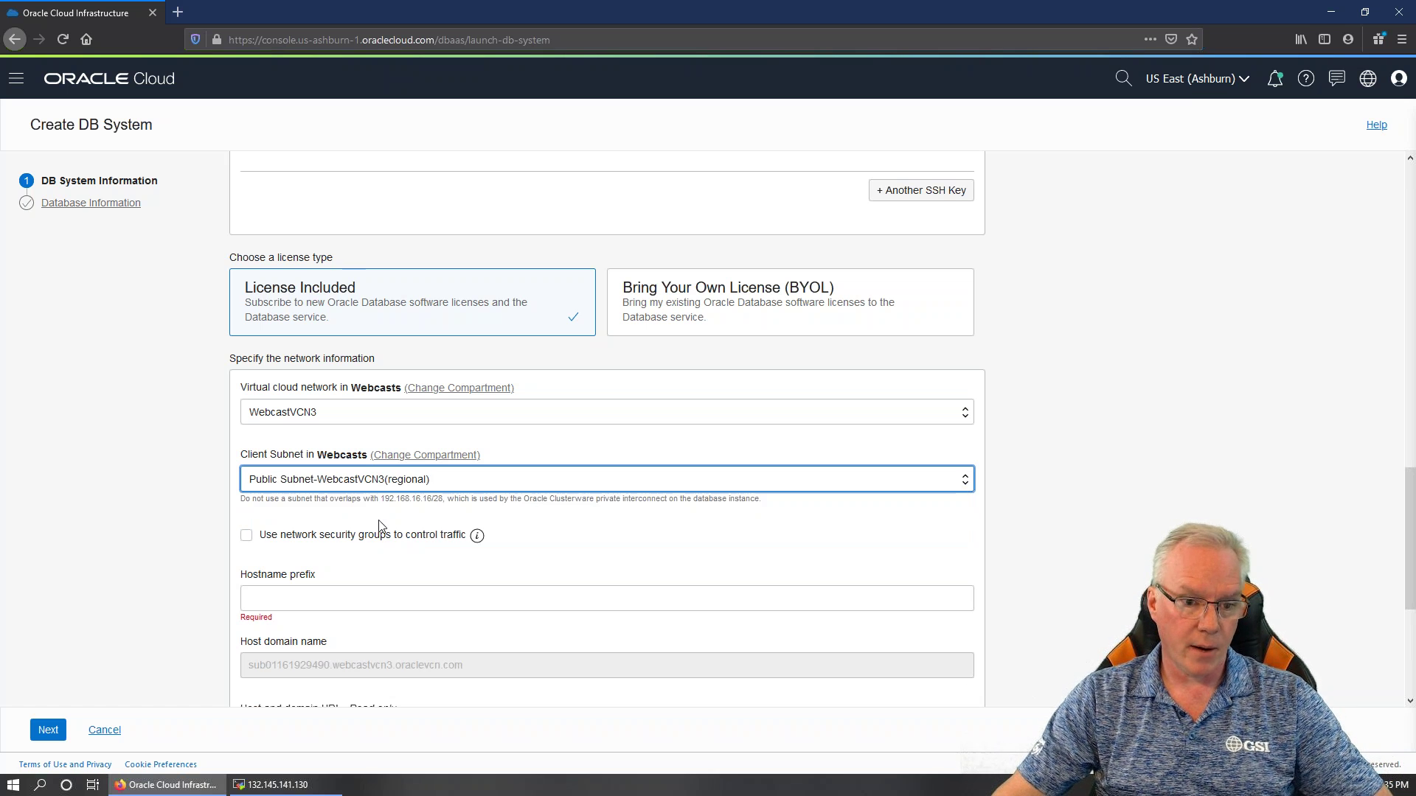
# Enter webdb as the hostname prefix
pyautogui.click(345, 596)
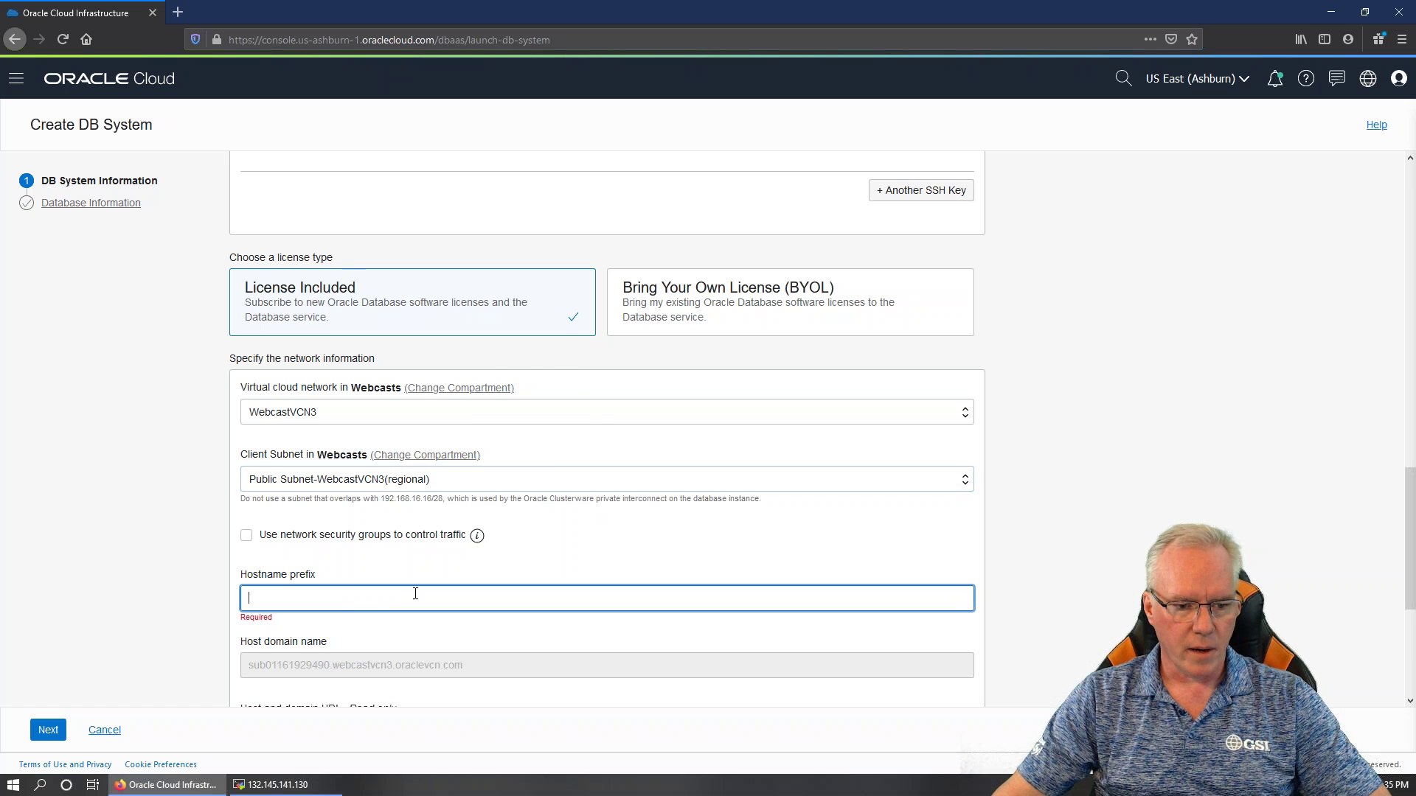
pyautogui.scroll(-2, 479, 561)
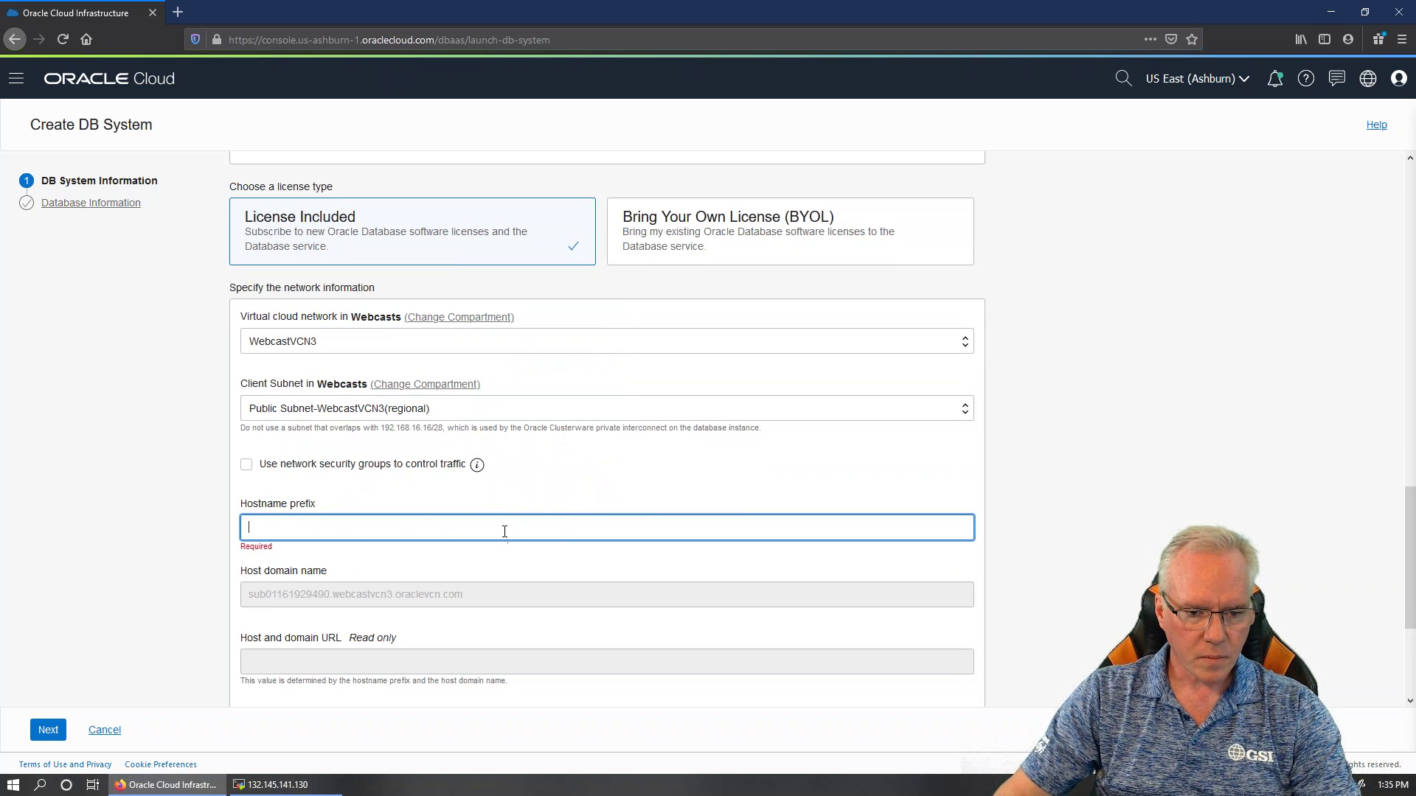
pyautogui.write('webdb')
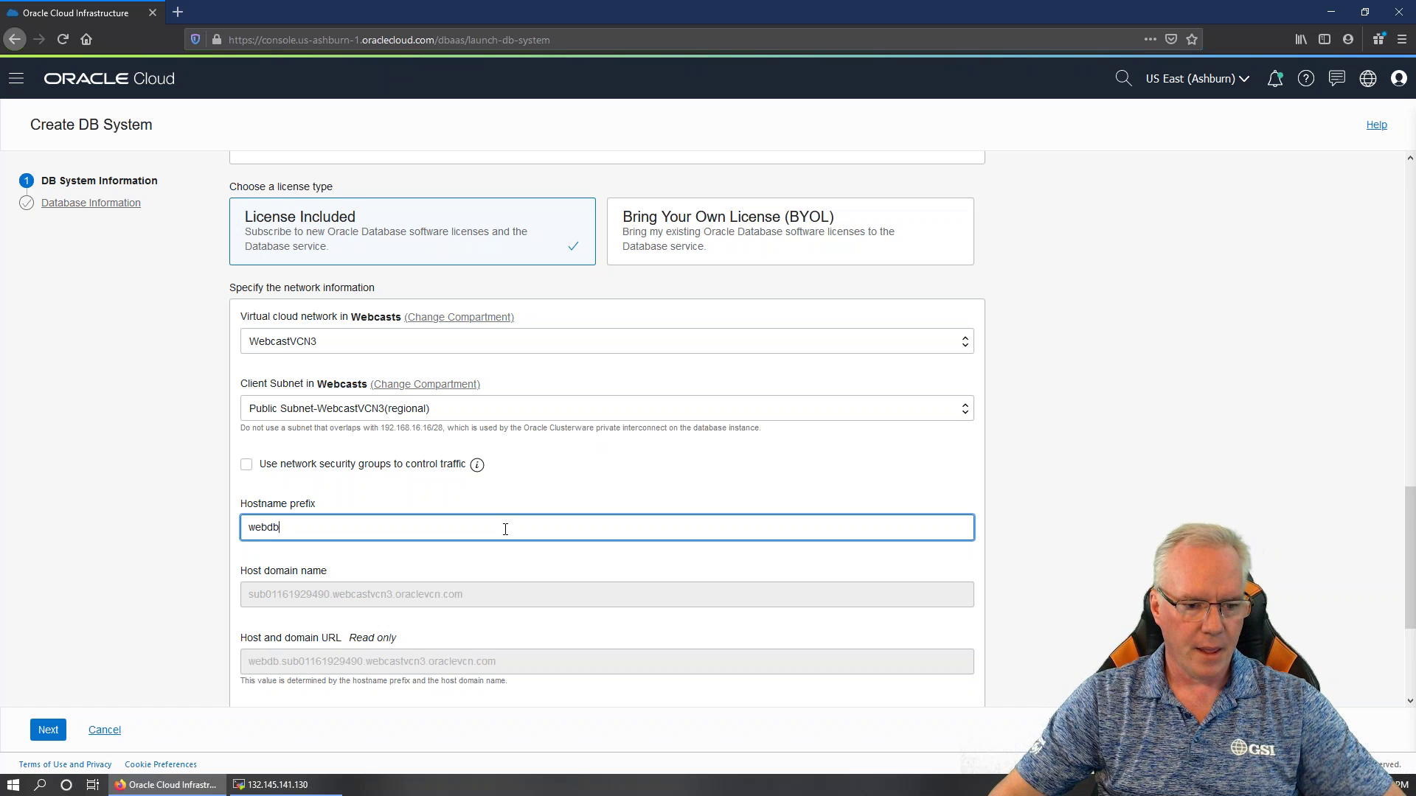
pyautogui.scroll(-4, 505, 529)
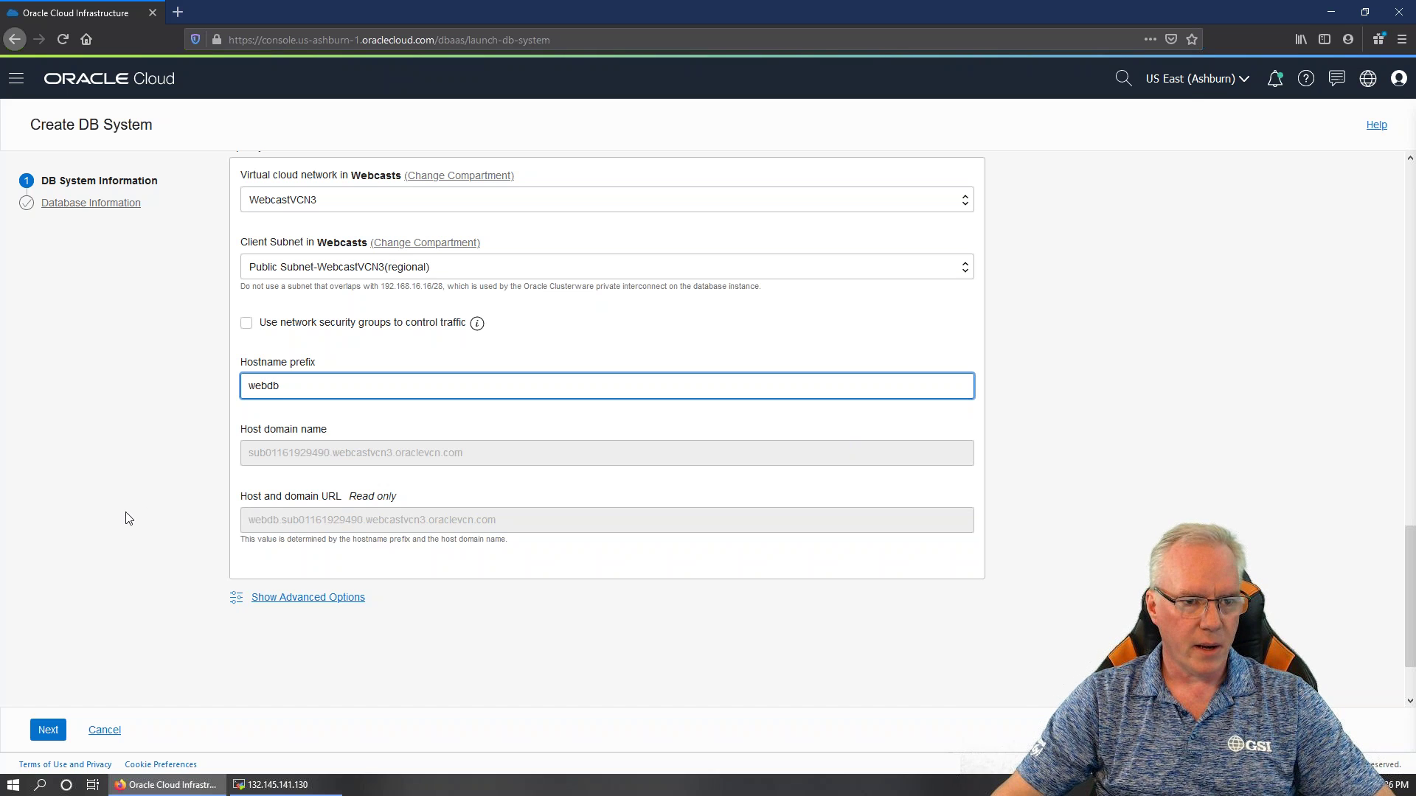
pyautogui.scroll(15, 578, 521)
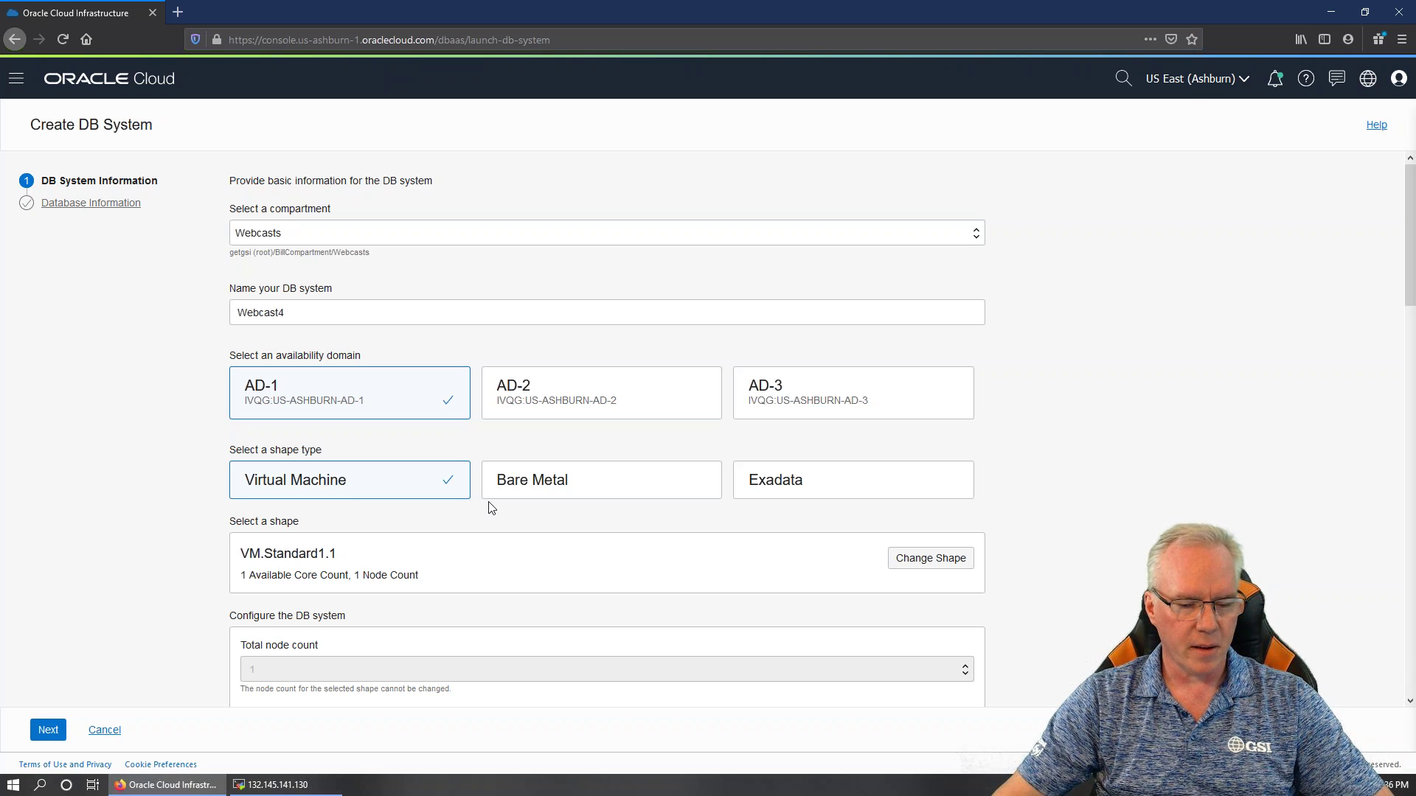
# Show the advanced options, move to Database Information, and submit the Webcast4 DB system for creation
pyautogui.scroll(-15, 492, 508)
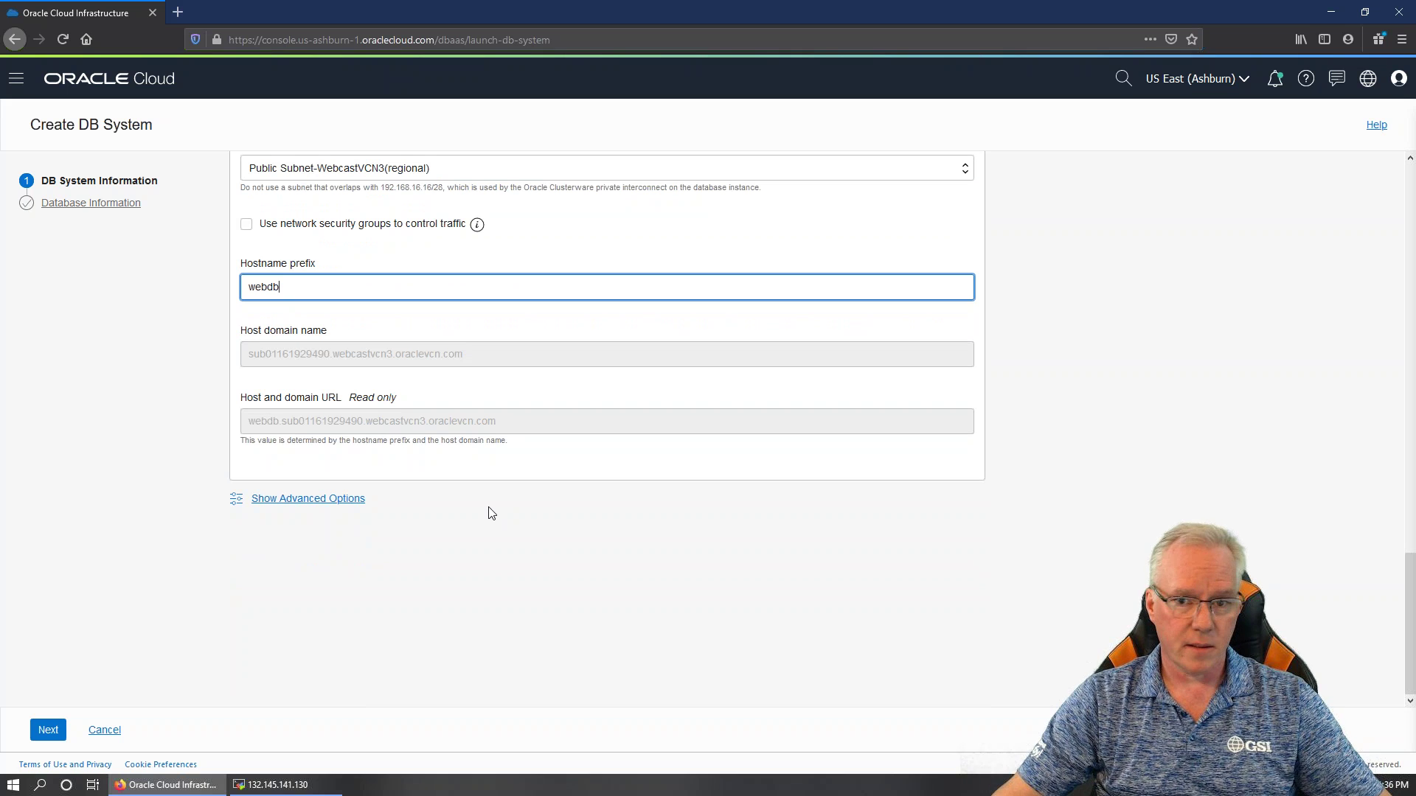
pyautogui.click(239, 509)
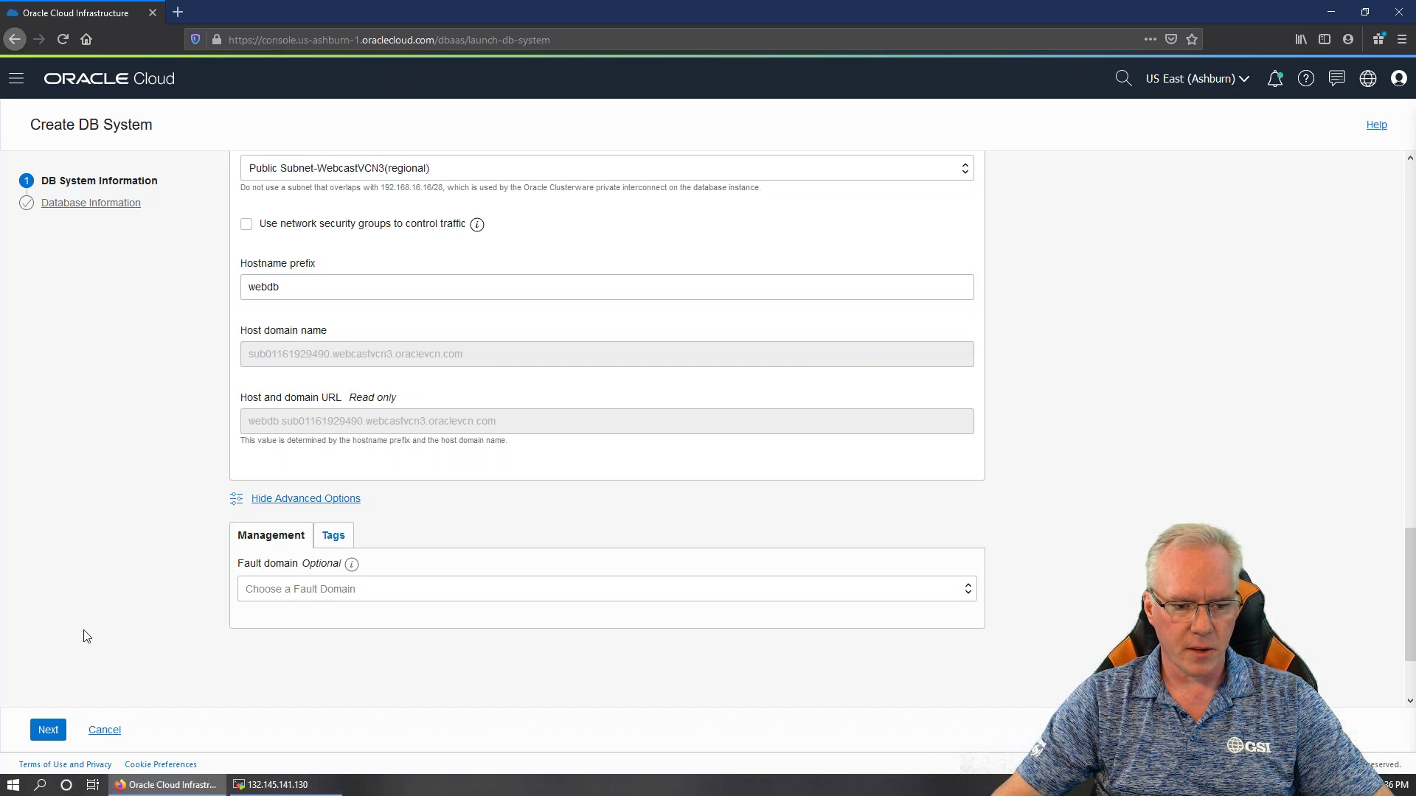
pyautogui.click(46, 732)
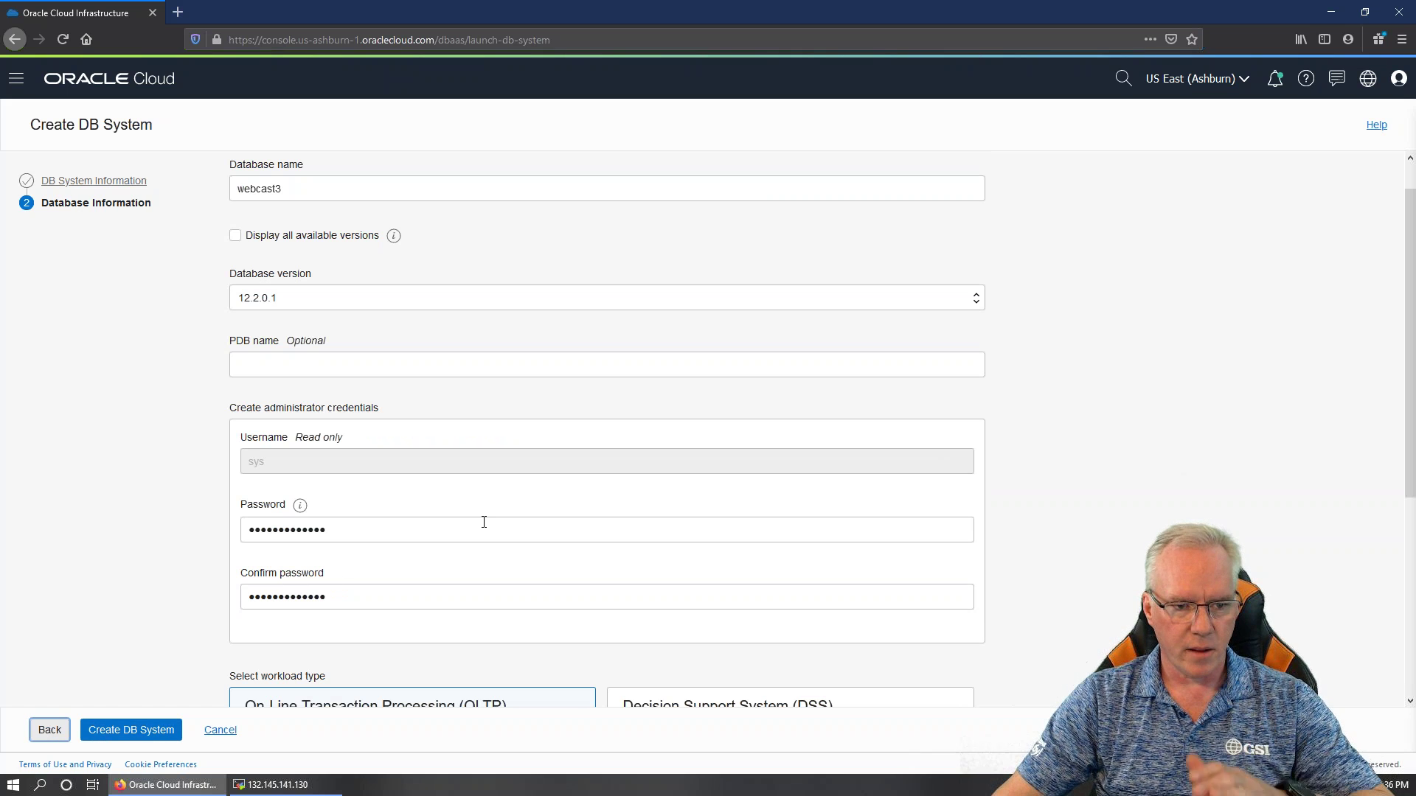
pyautogui.click(143, 730)
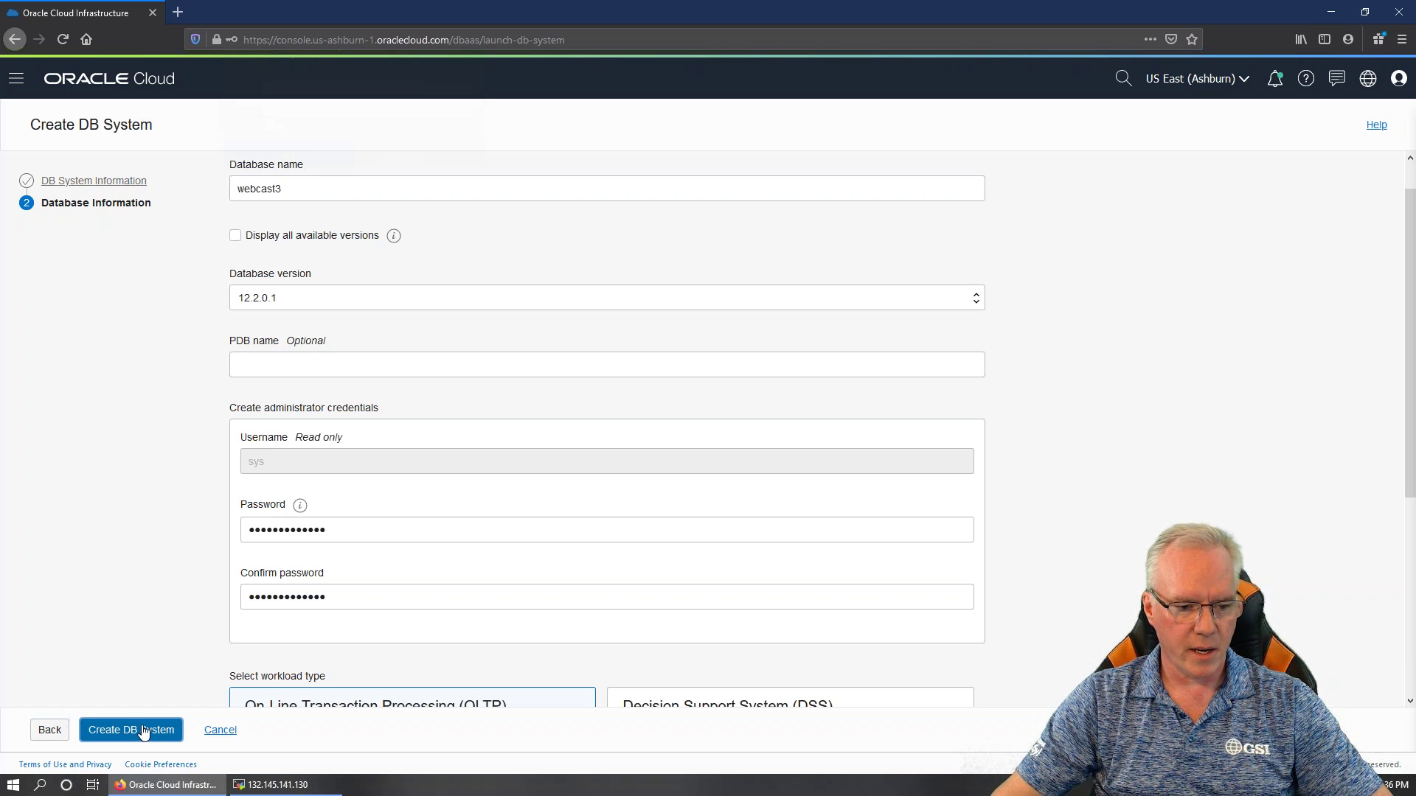
# Decline the browser's save-login prompt and open the provisioning webcast3 database's details
pyautogui.click(410, 169)
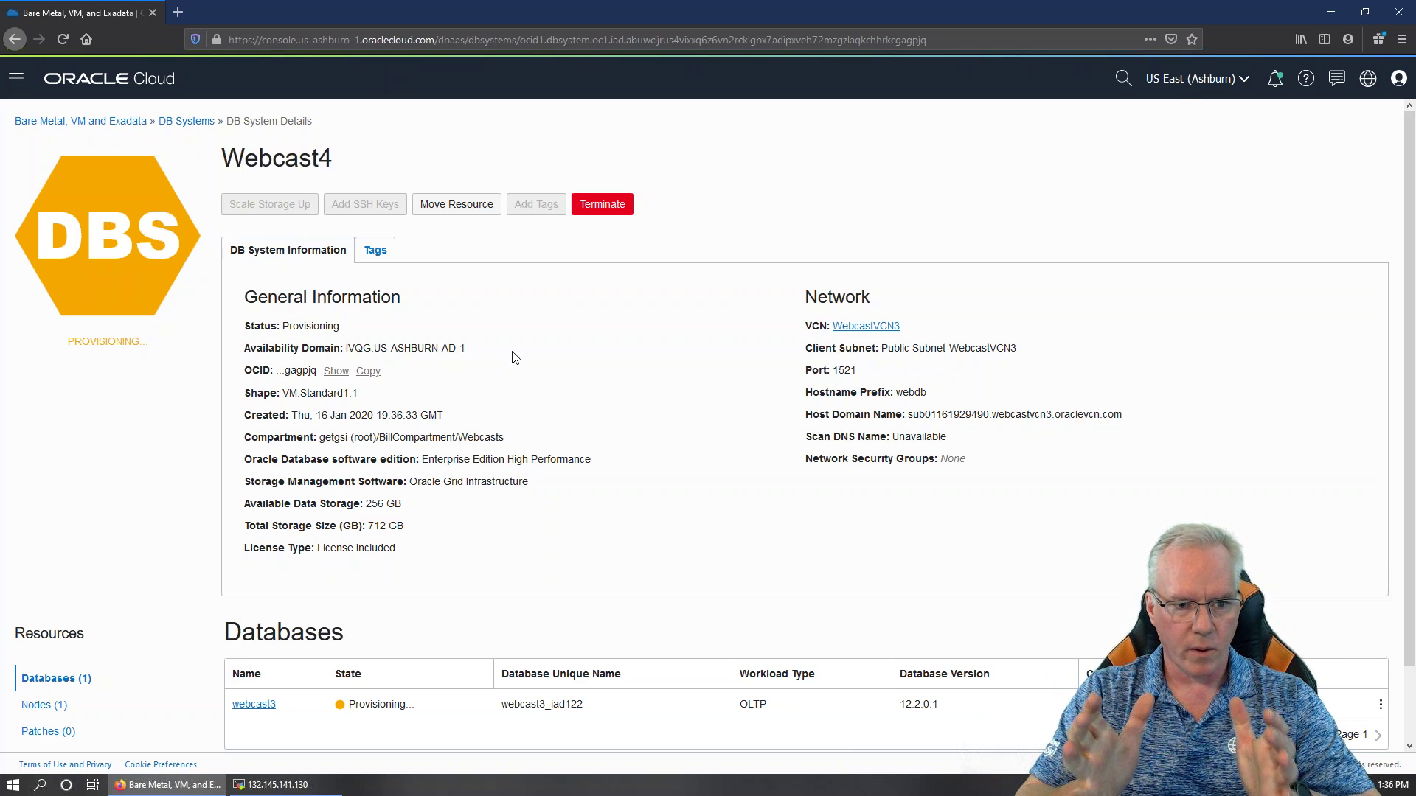
pyautogui.hotkey('alt', 'Tab')
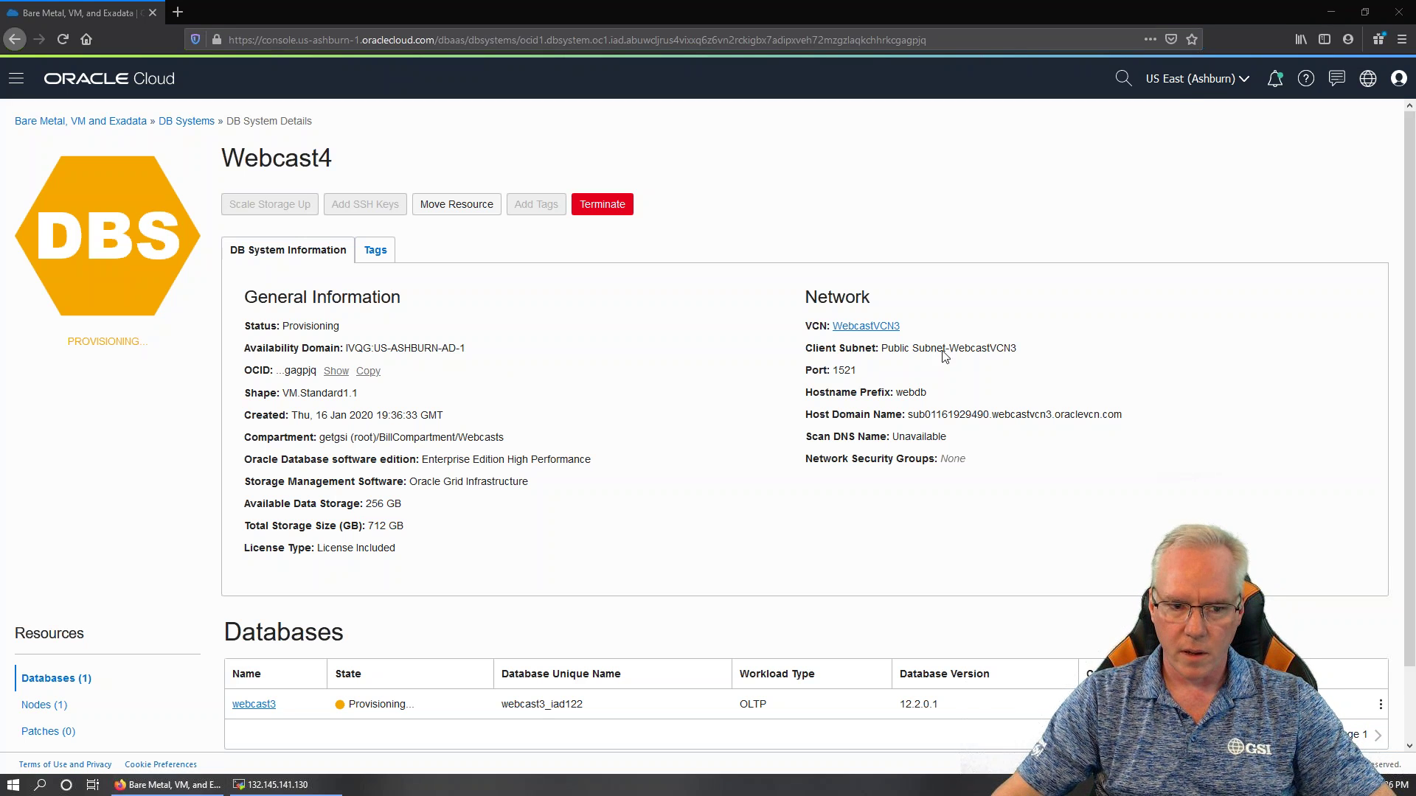
pyautogui.scroll(-2, 611, 447)
pyautogui.scroll(2, 611, 448)
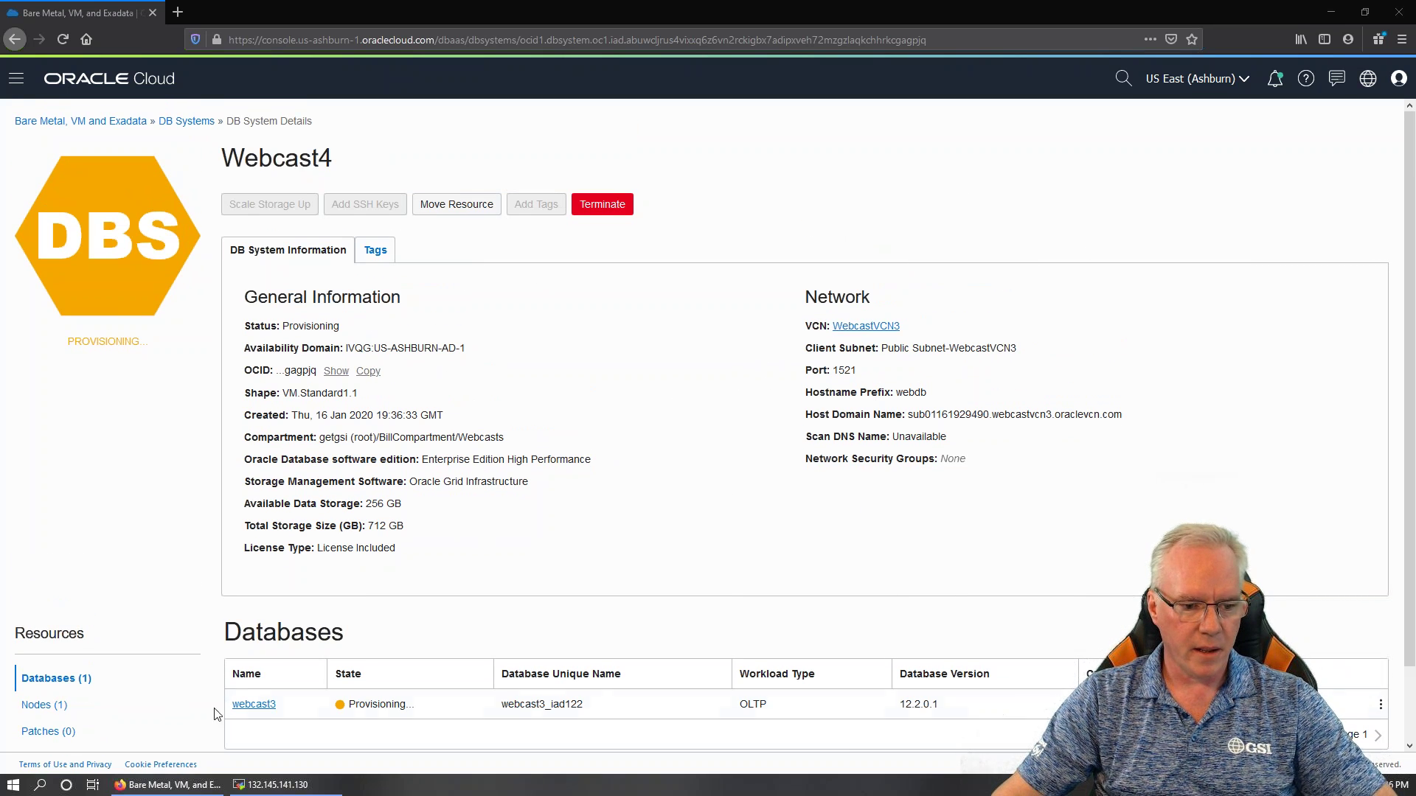
pyautogui.scroll(-2, 255, 693)
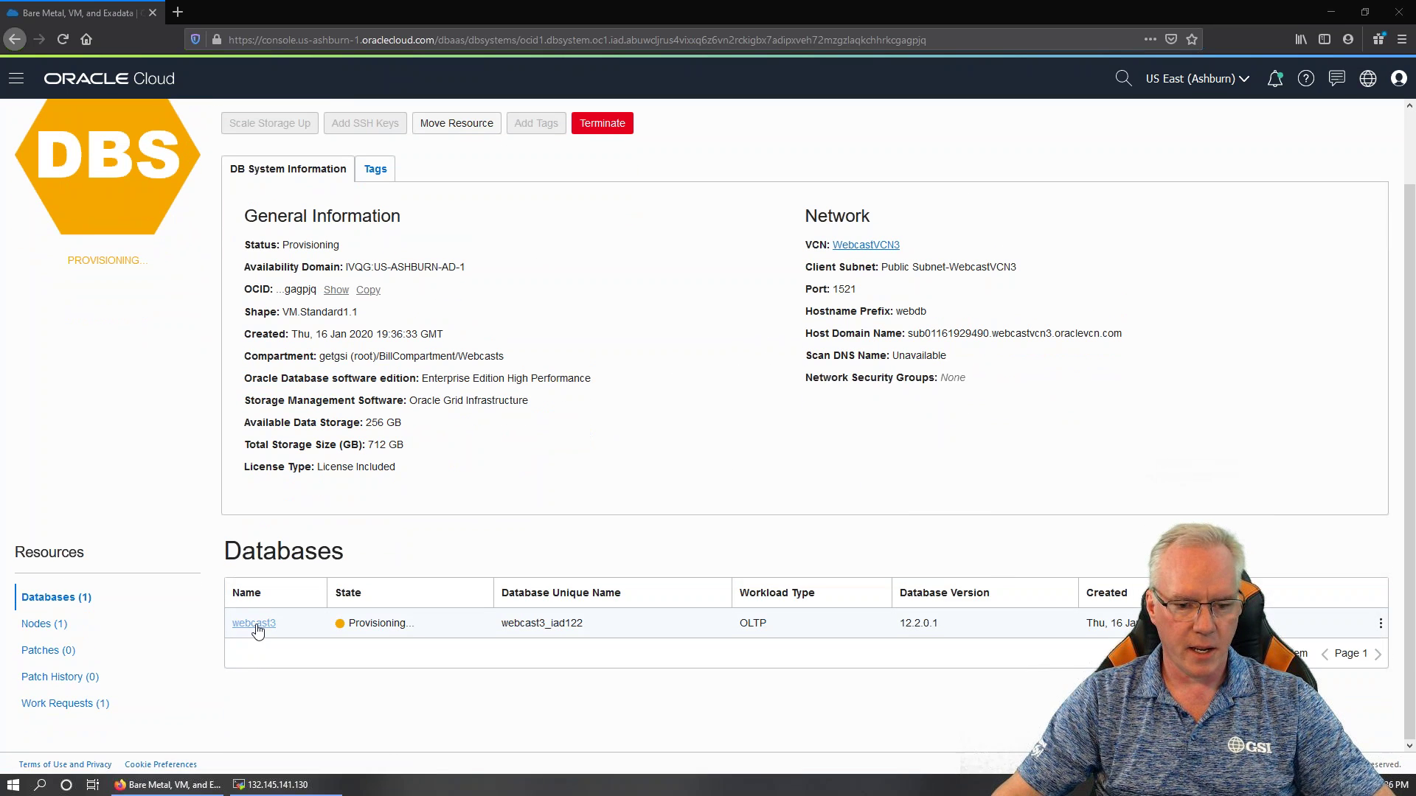
pyautogui.click(255, 624)
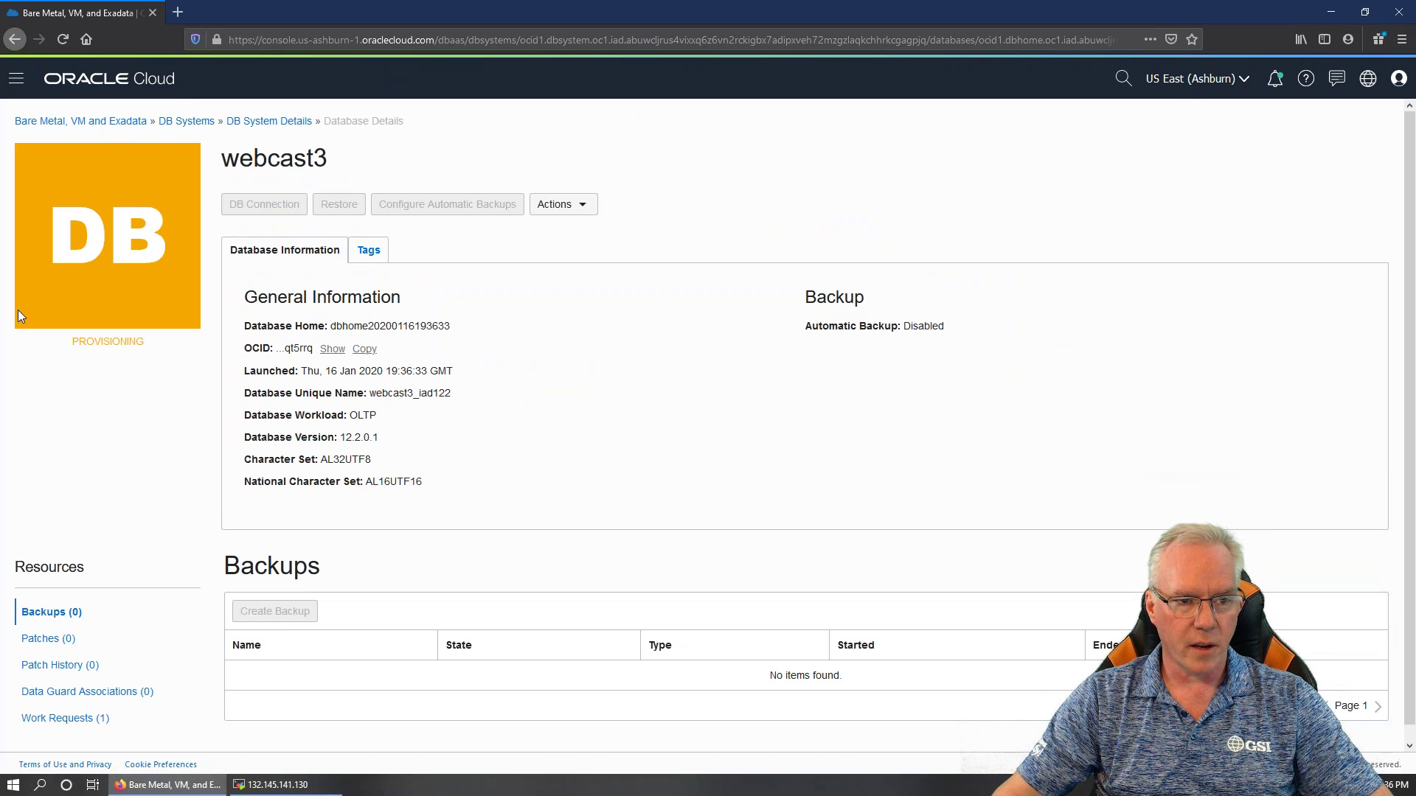
# Glance at the database's Actions list, then return to the DB Systems list
pyautogui.click(579, 205)
pyautogui.click(580, 208)
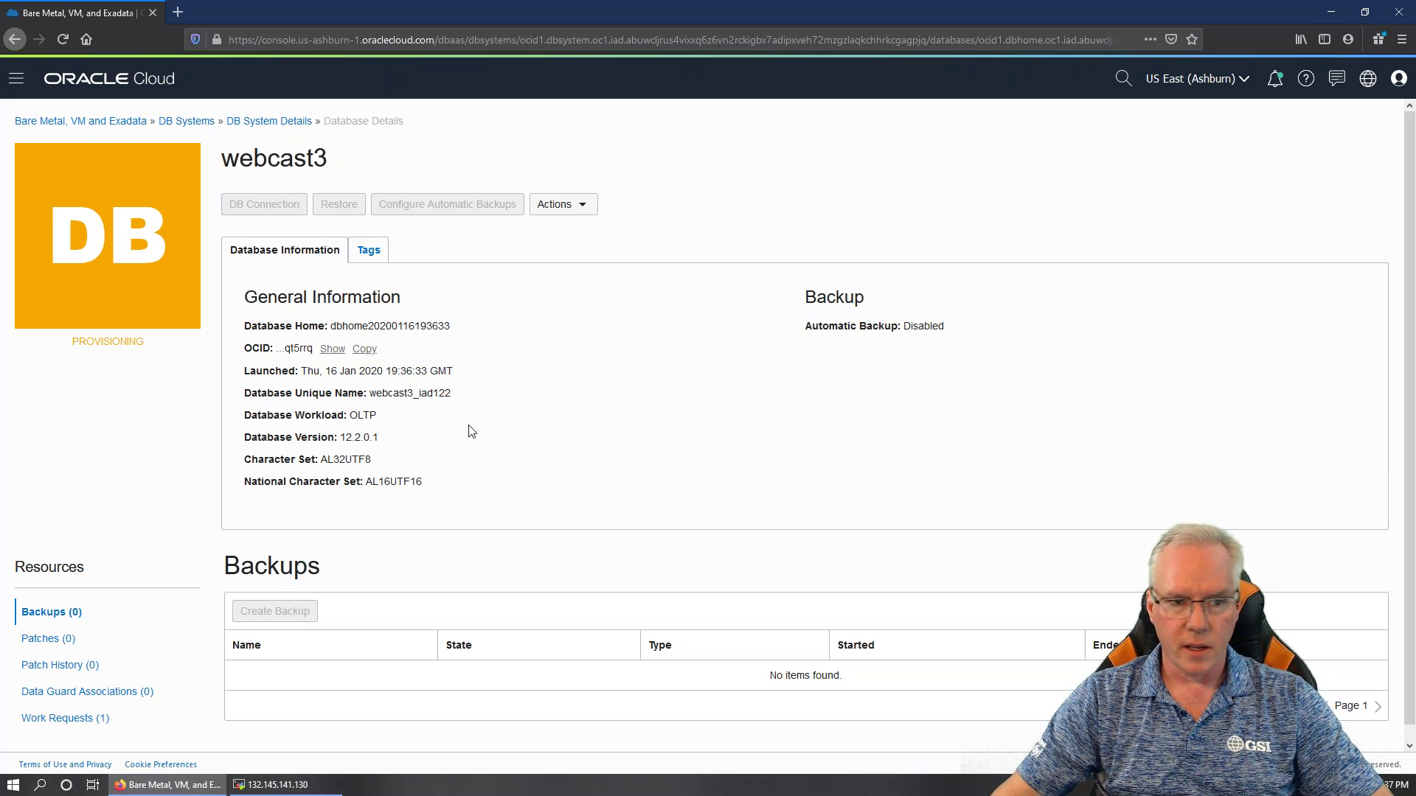
pyautogui.click(38, 122)
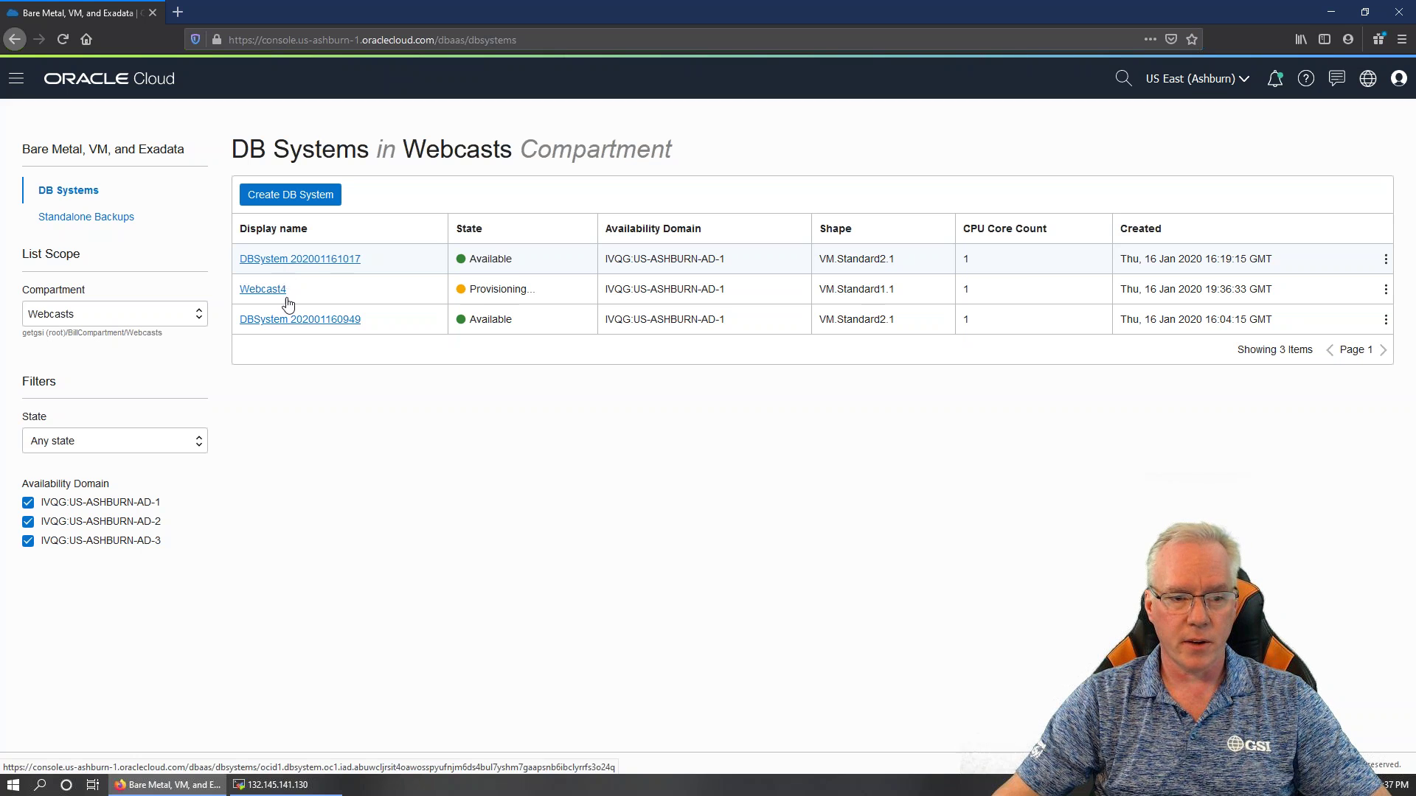
pyautogui.click(313, 259)
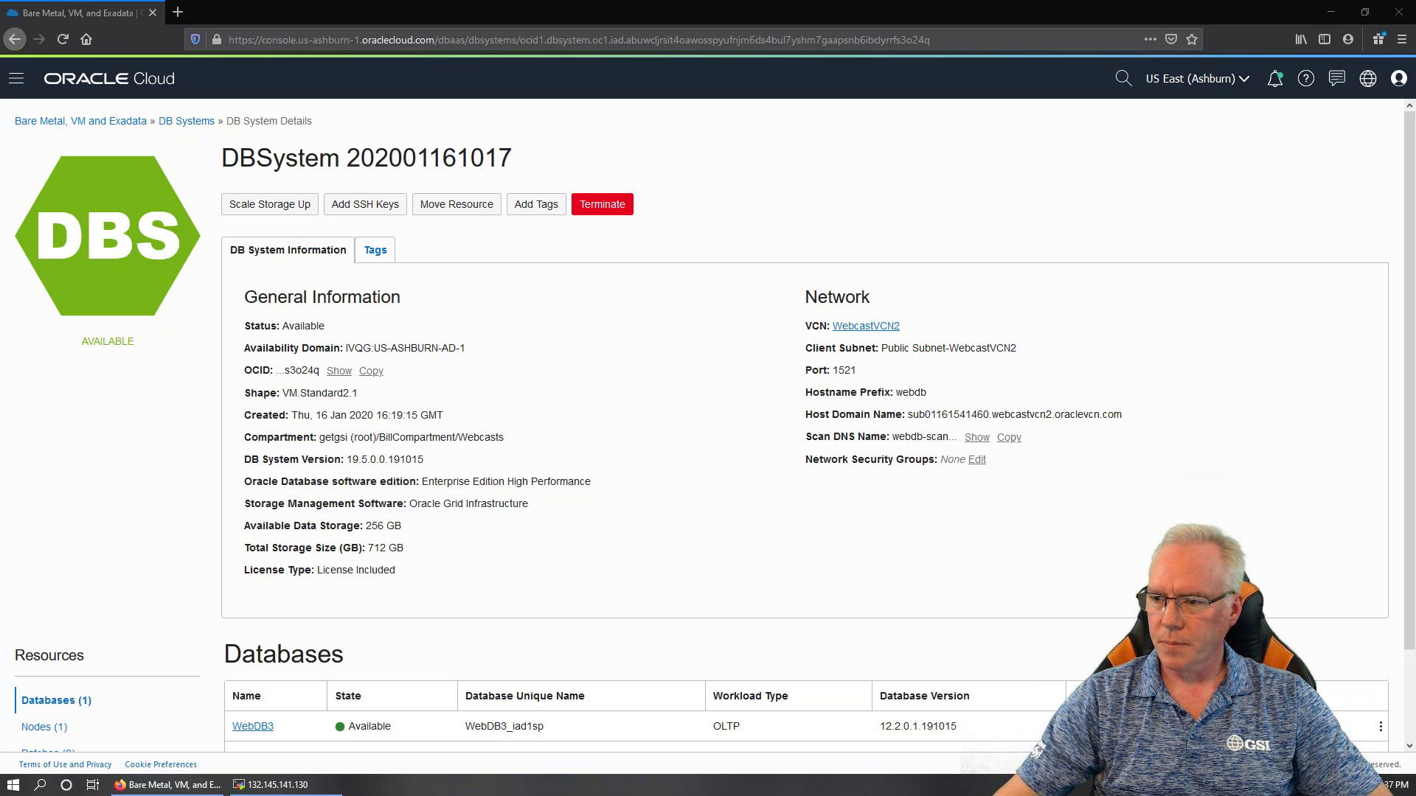
pyautogui.click(877, 411)
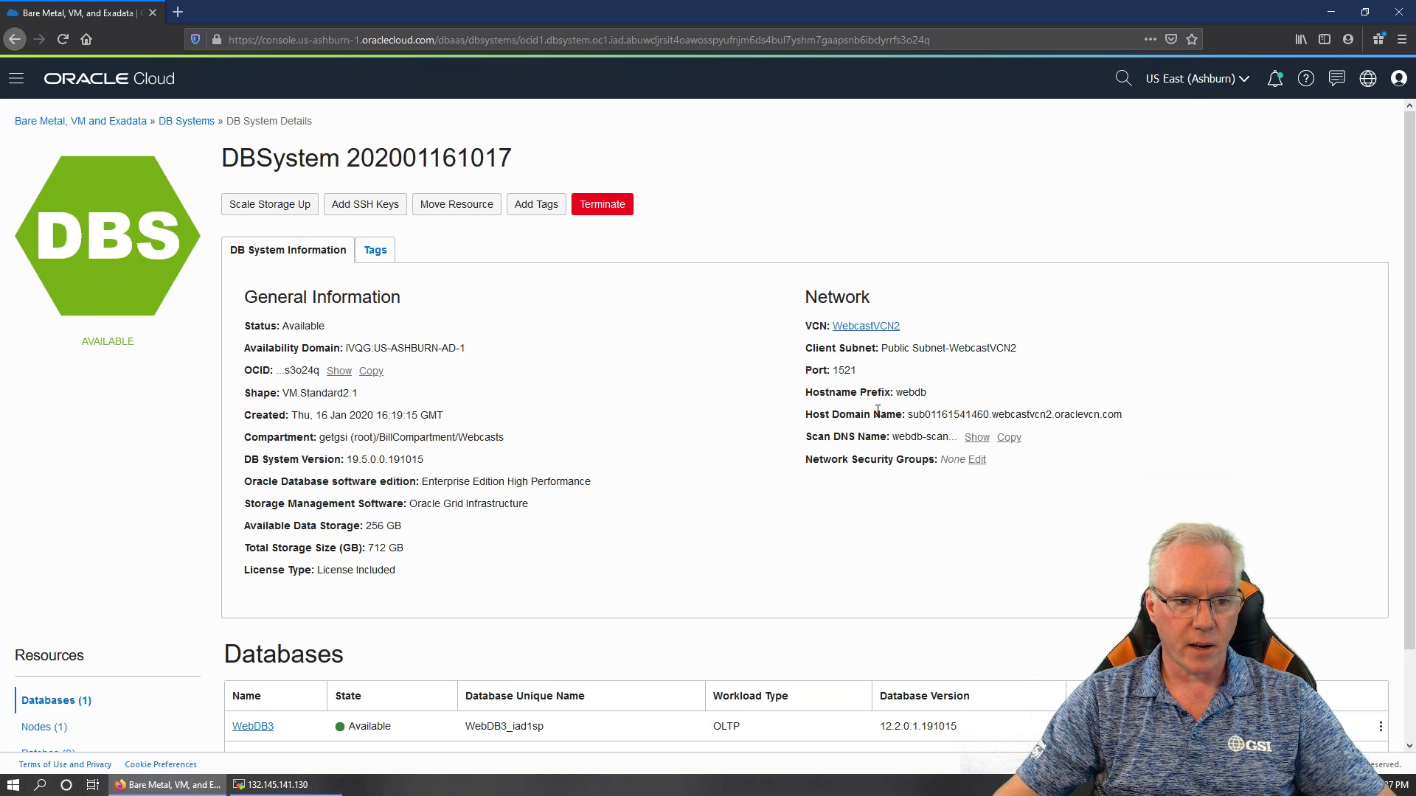
pyautogui.scroll(-3, 758, 405)
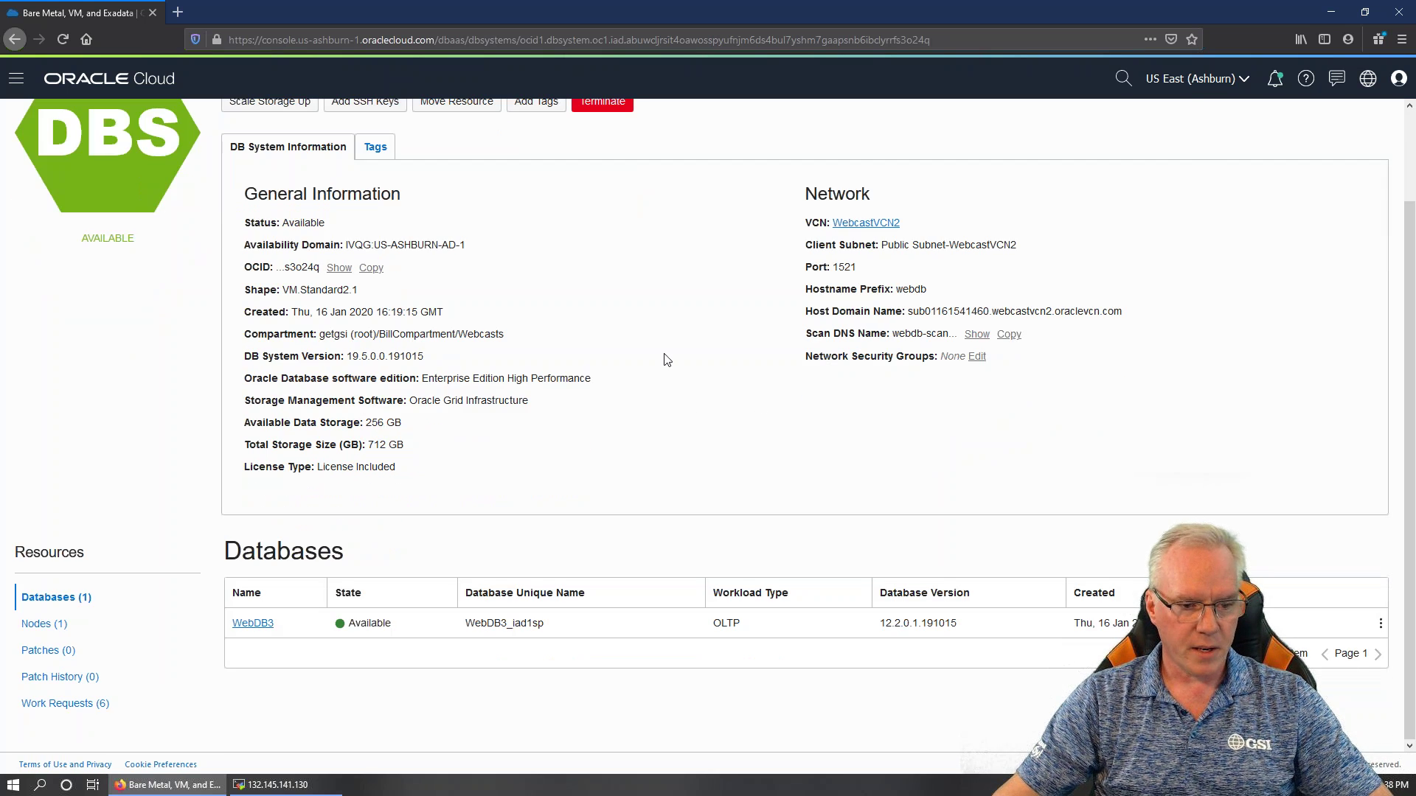
pyautogui.click(243, 626)
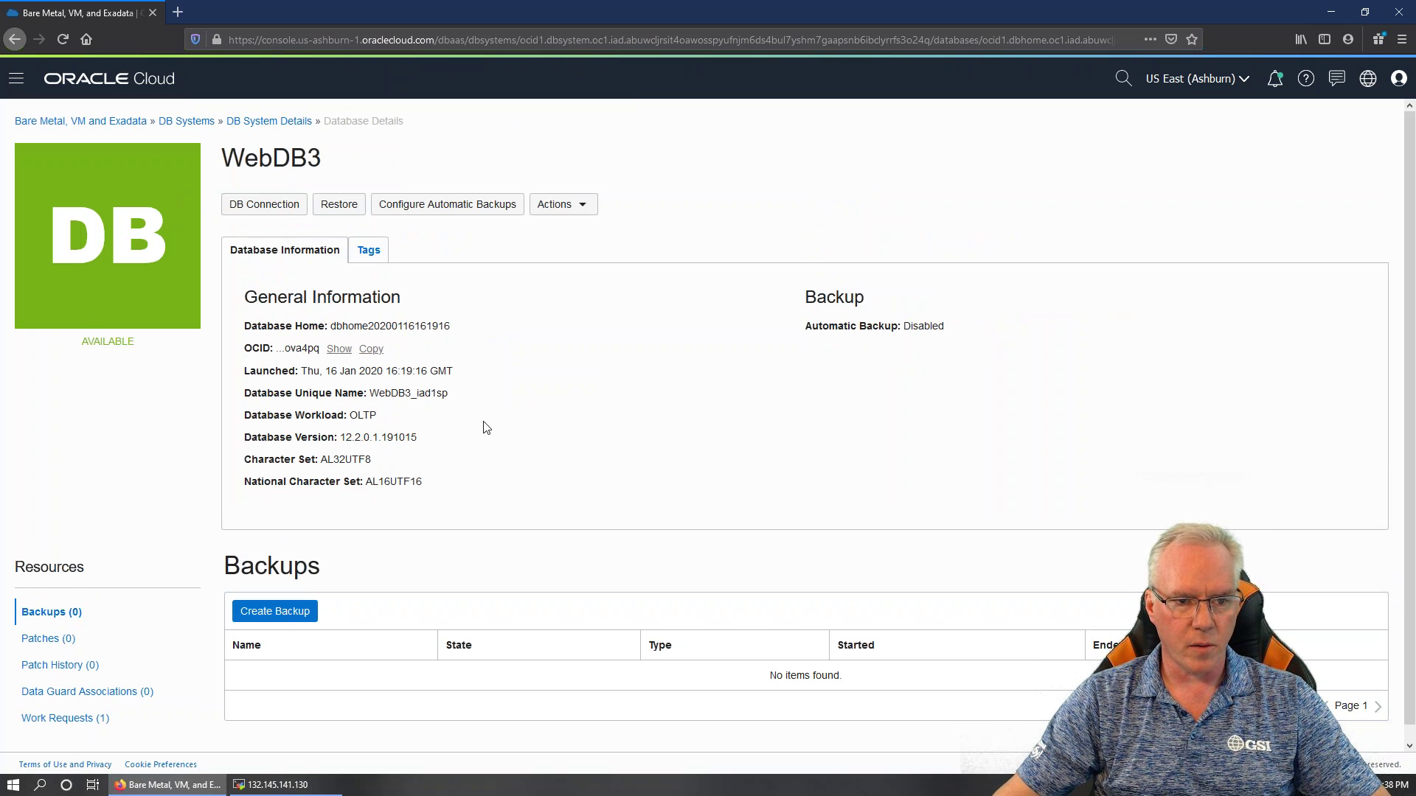
# View WebDB3's full Easy Connect connection string, then close the connection strings
pyautogui.click(259, 209)
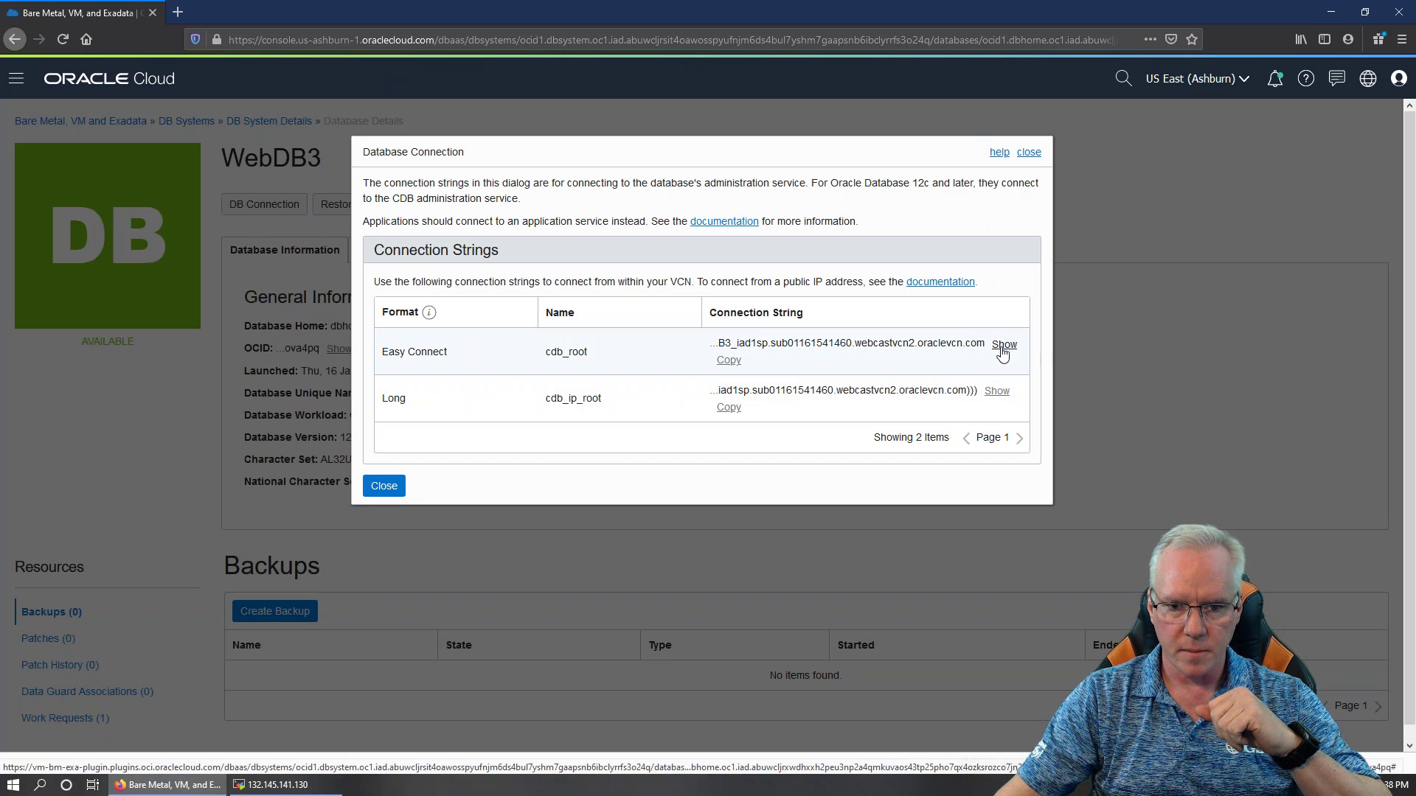
pyautogui.click(1003, 344)
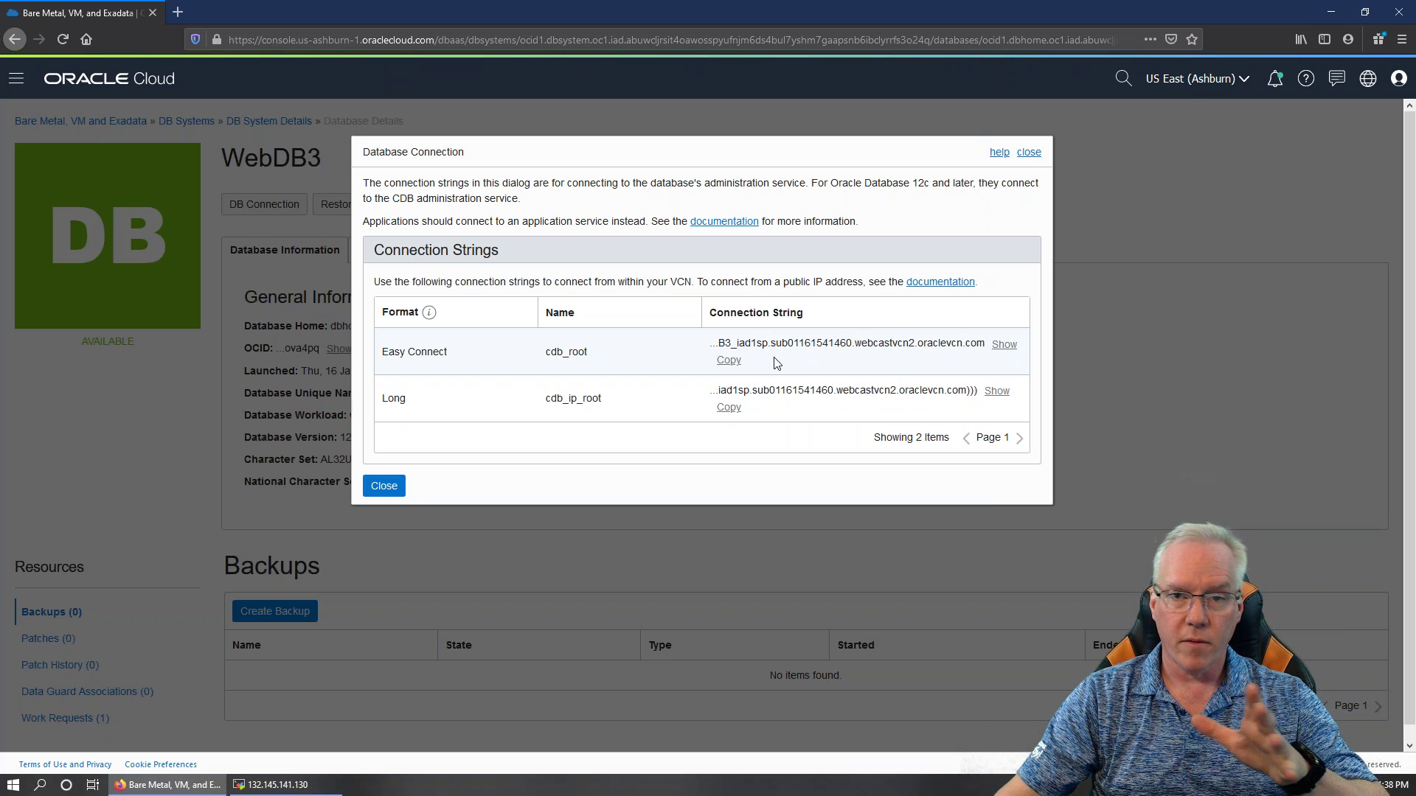
pyautogui.click(393, 486)
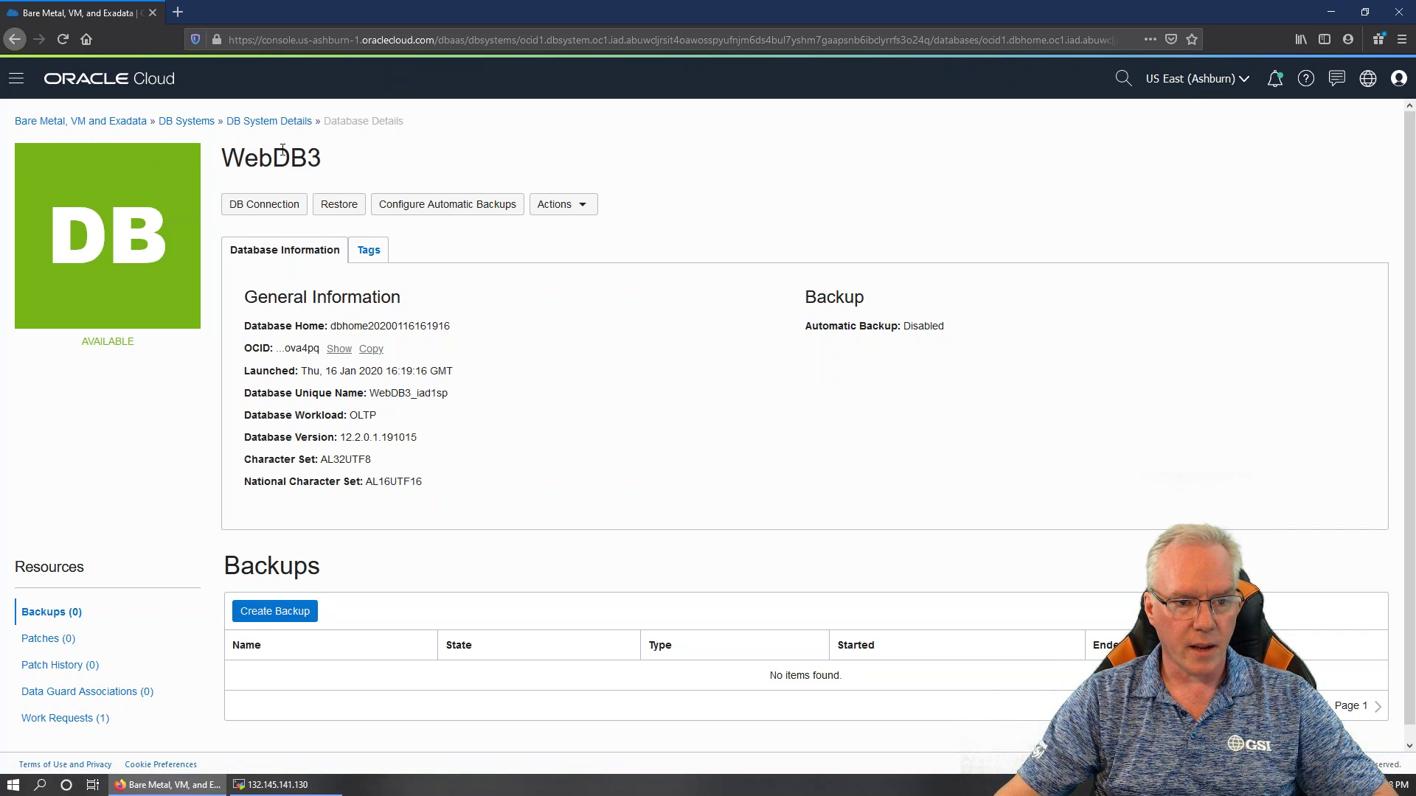
pyautogui.click(267, 123)
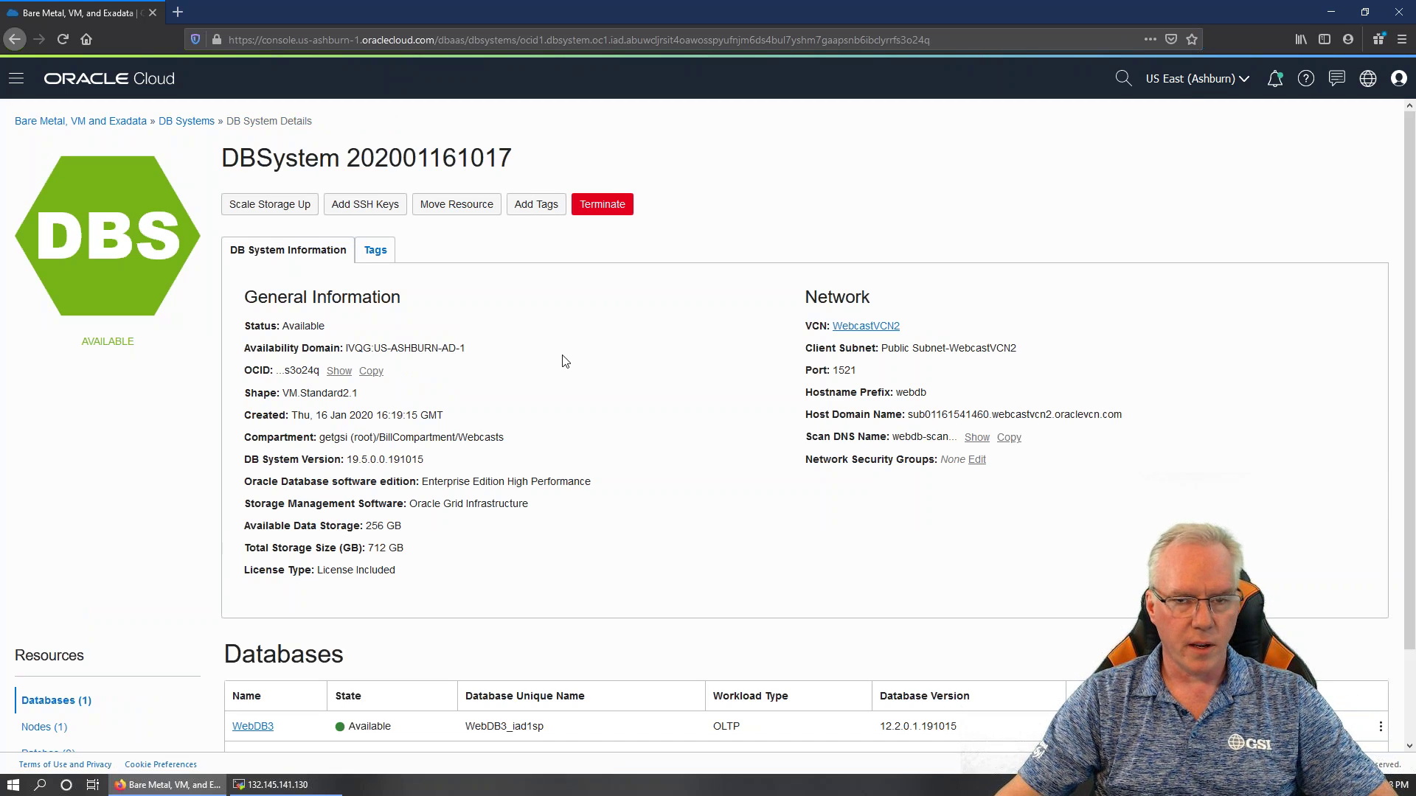
pyautogui.scroll(-3, 585, 379)
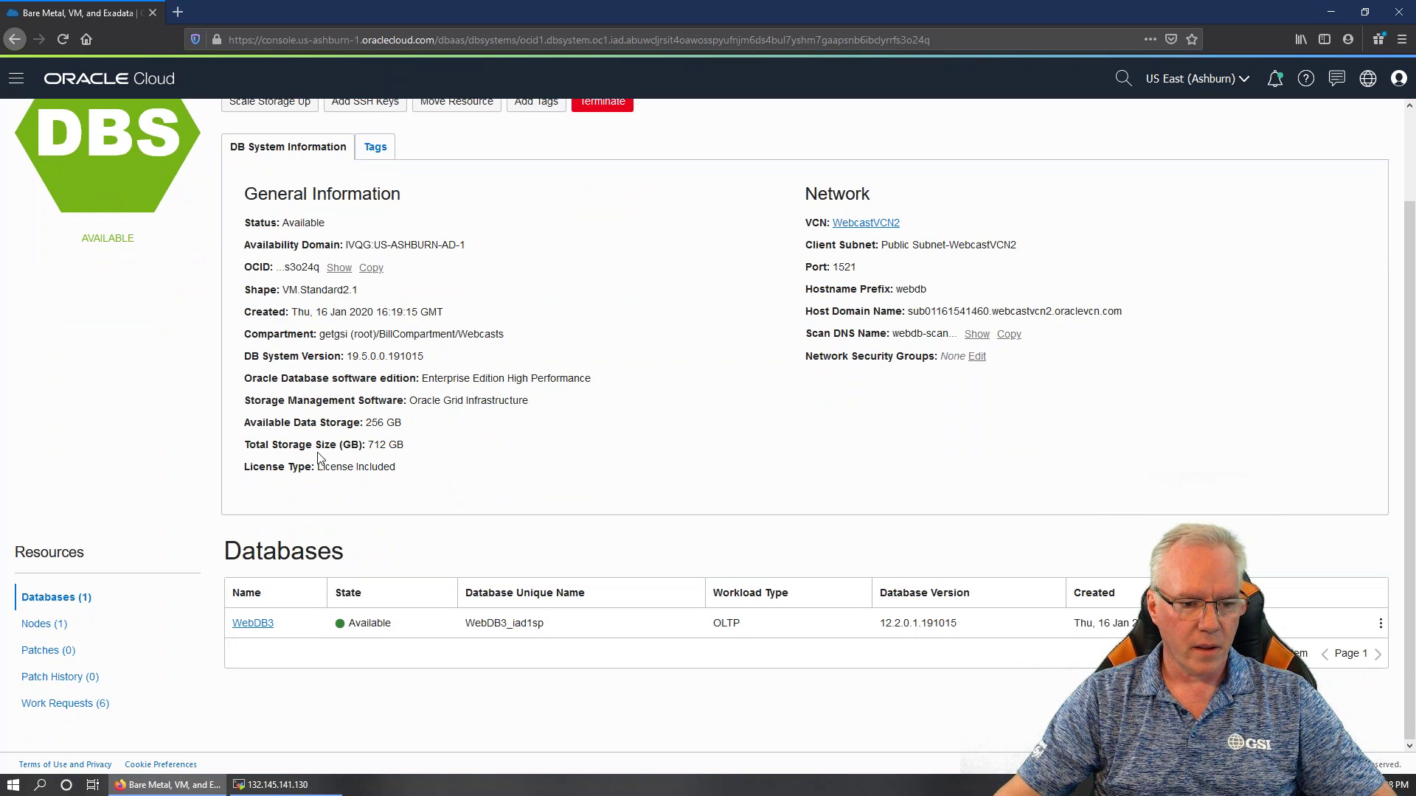
pyautogui.click(44, 626)
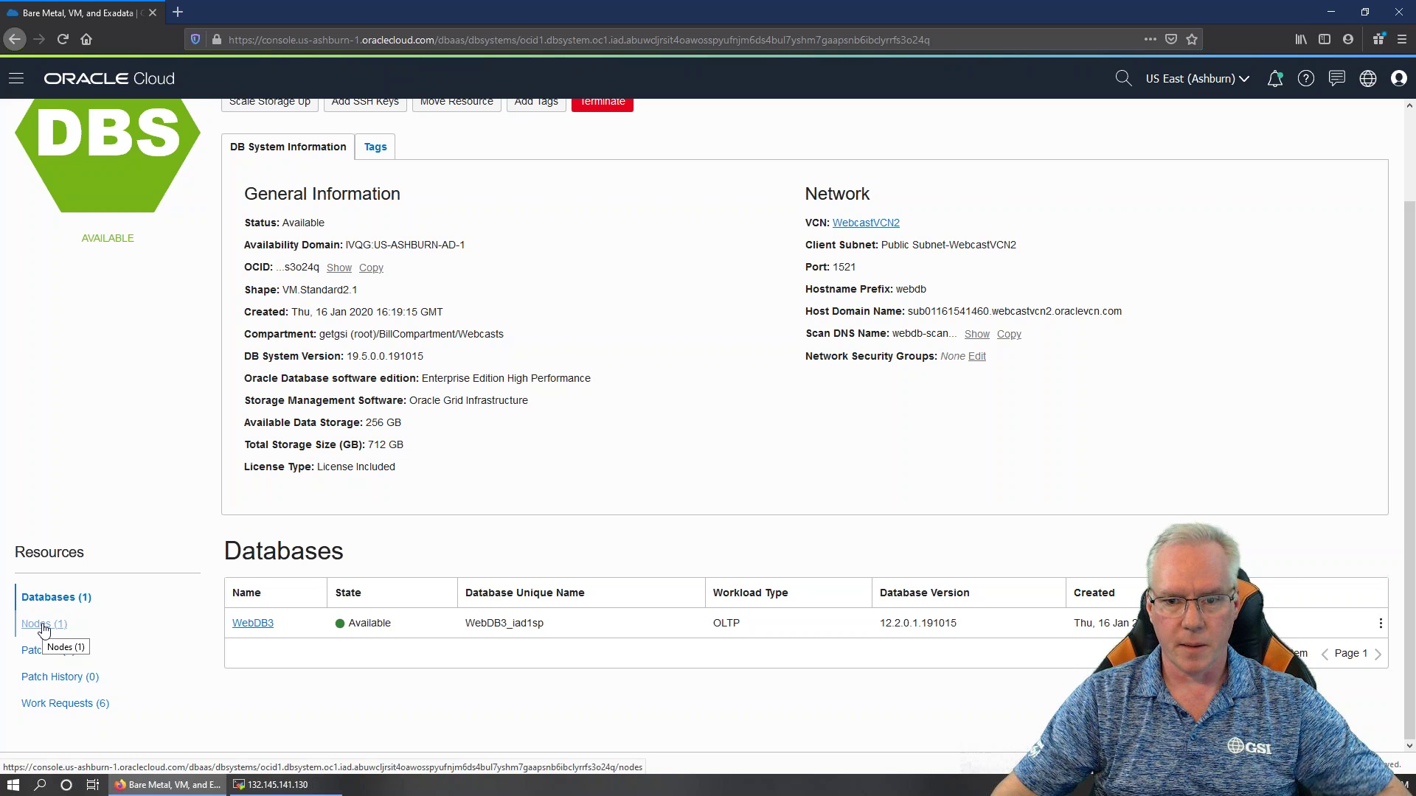
# List the webdb node and inspect its public IP, private IP and full DNS name
pyautogui.moveTo(741, 256); pyautogui.dragTo(1050, 259)
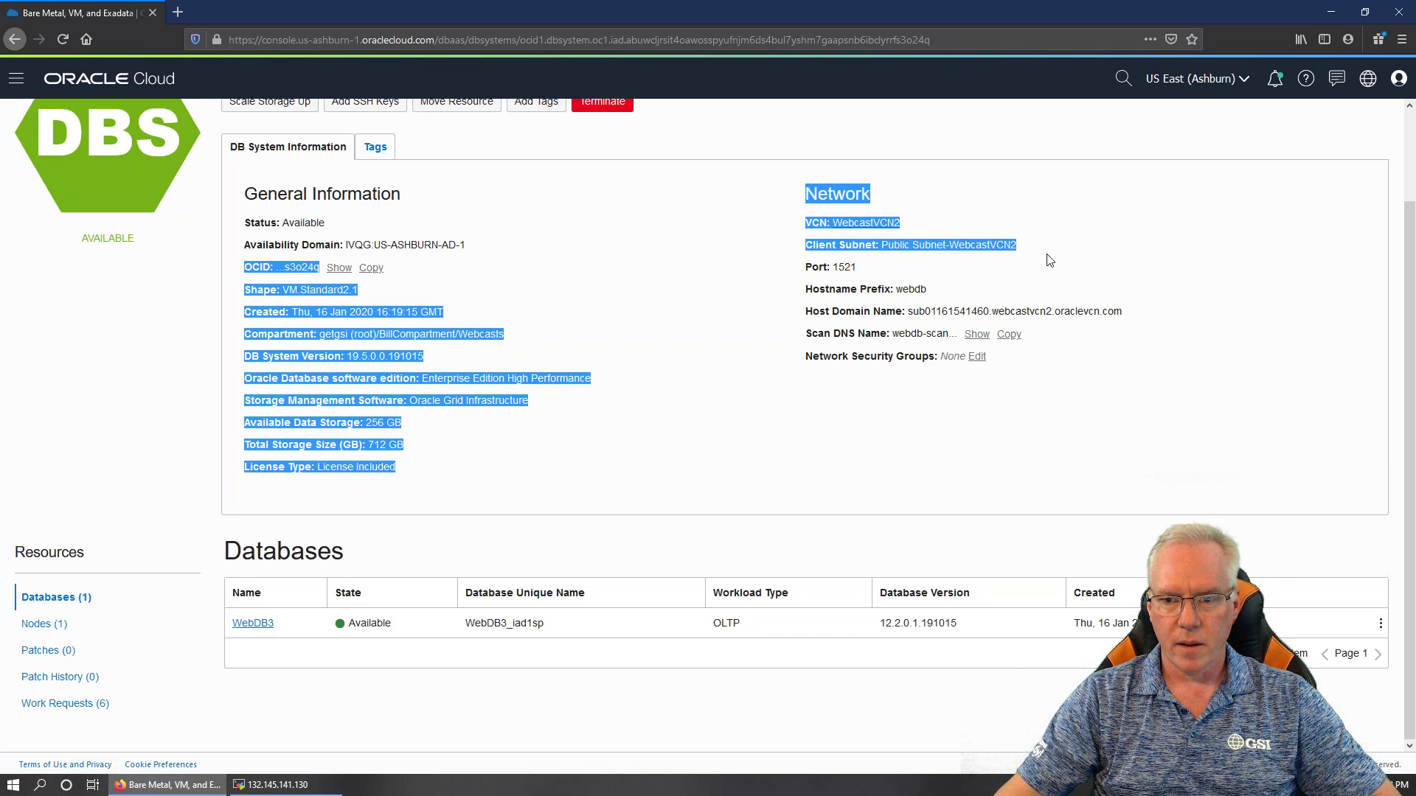
pyautogui.click(708, 392)
pyautogui.click(37, 626)
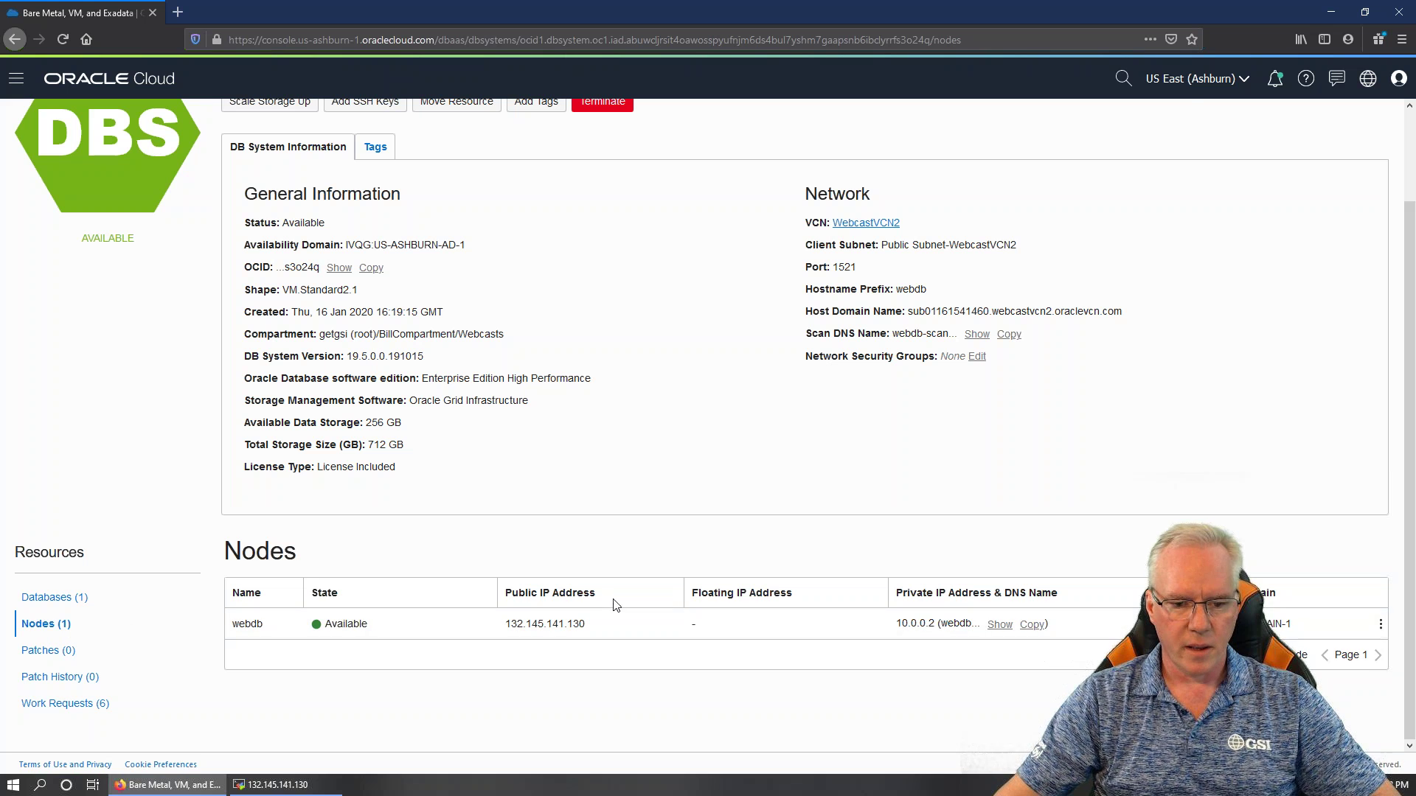
pyautogui.moveTo(506, 624); pyautogui.dragTo(607, 624)
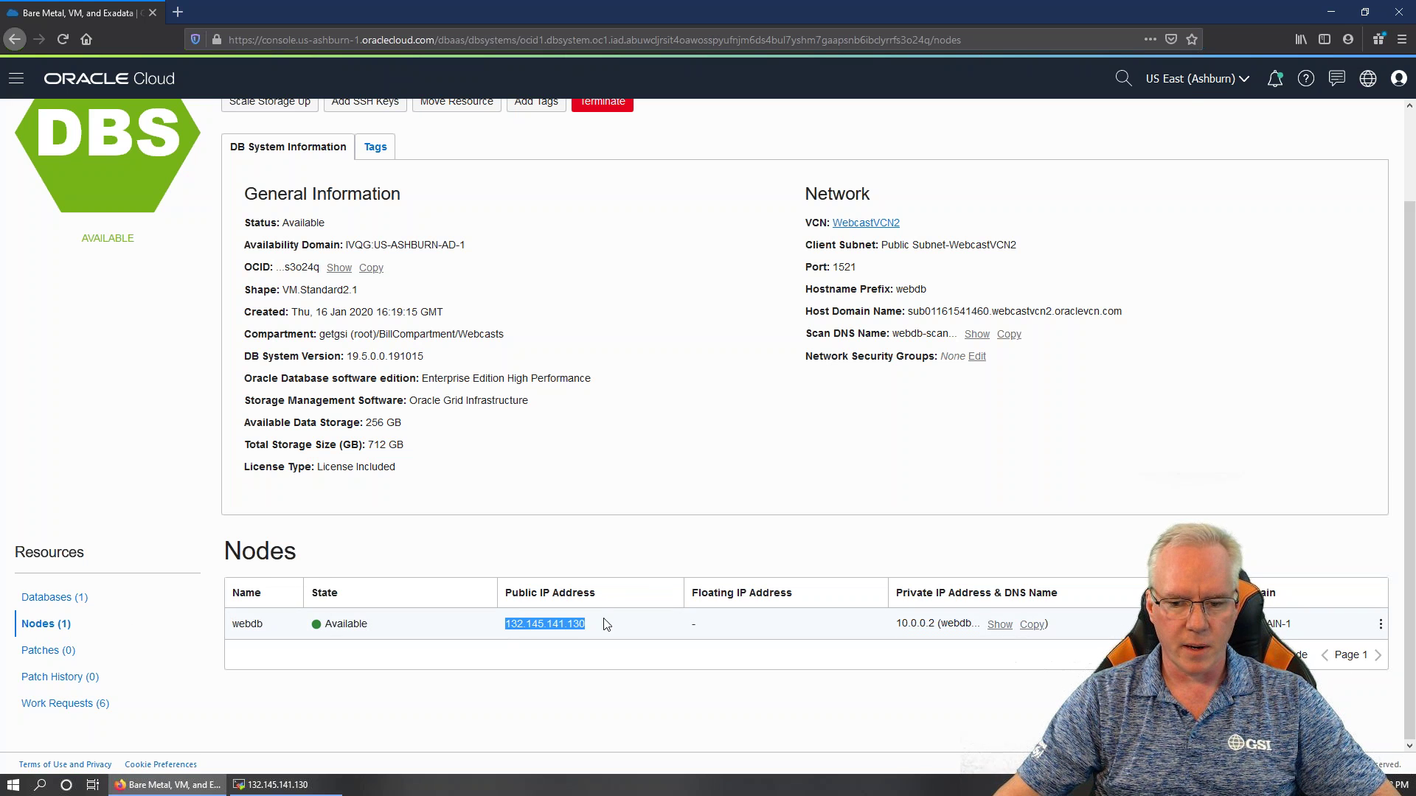
pyautogui.click(560, 625)
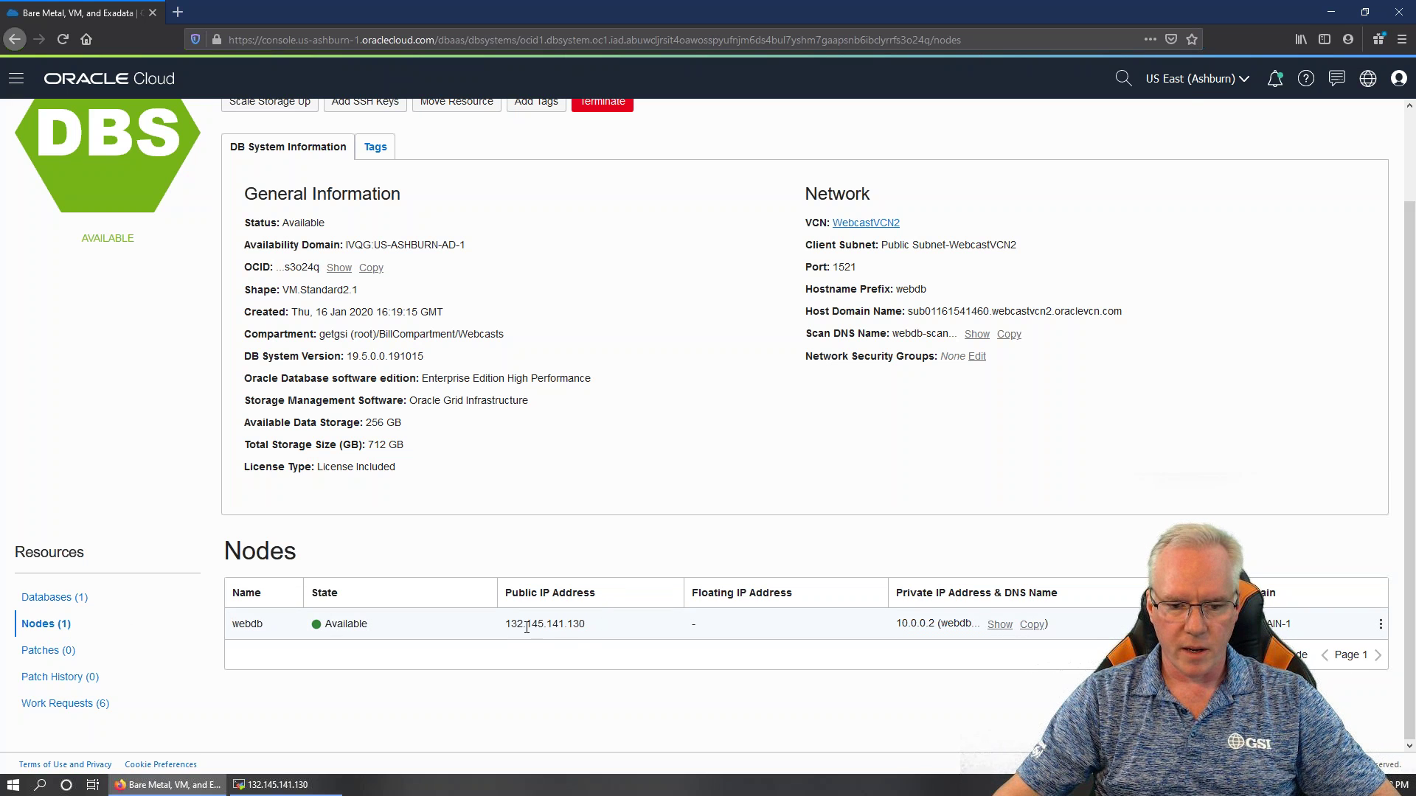
pyautogui.moveTo(506, 624); pyautogui.dragTo(603, 627)
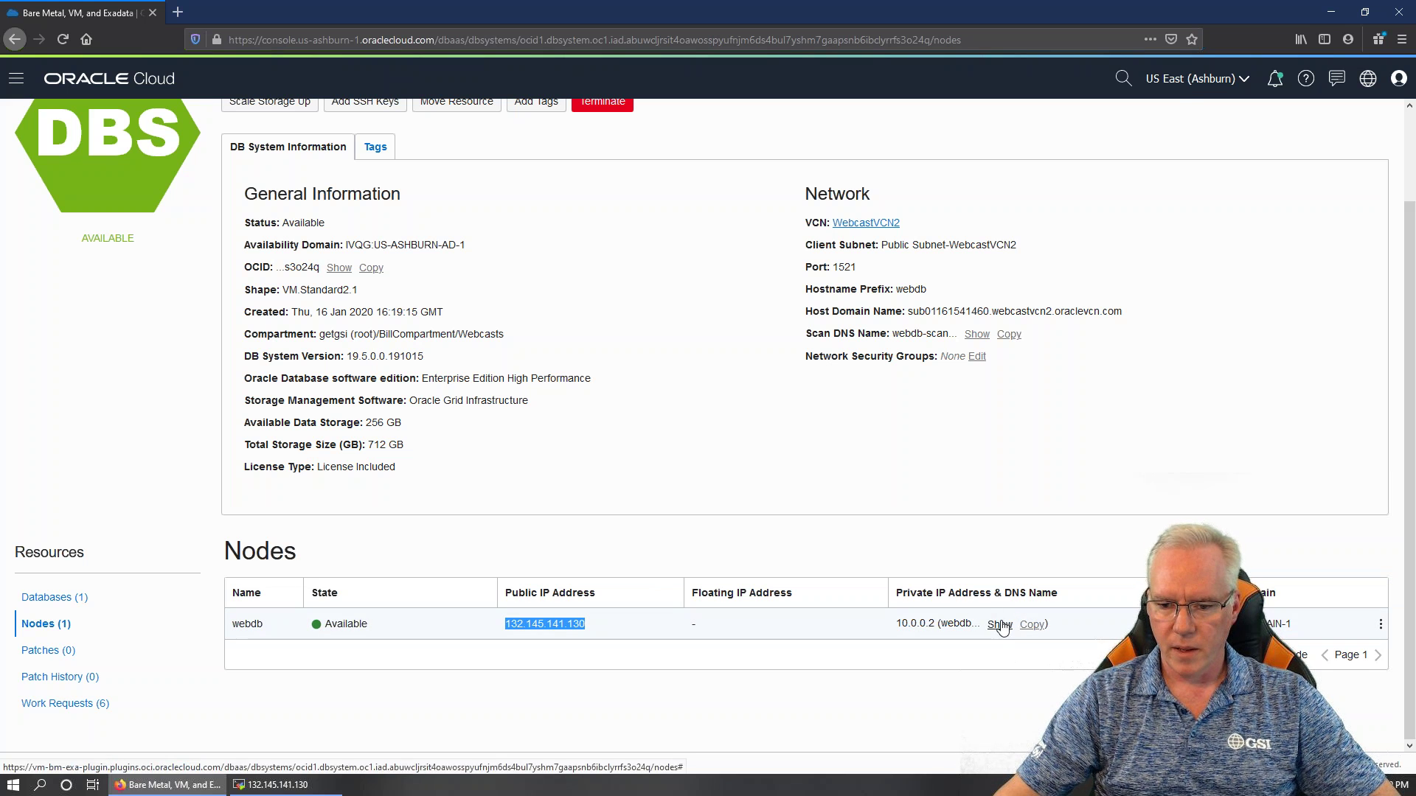
pyautogui.moveTo(896, 623); pyautogui.dragTo(935, 624)
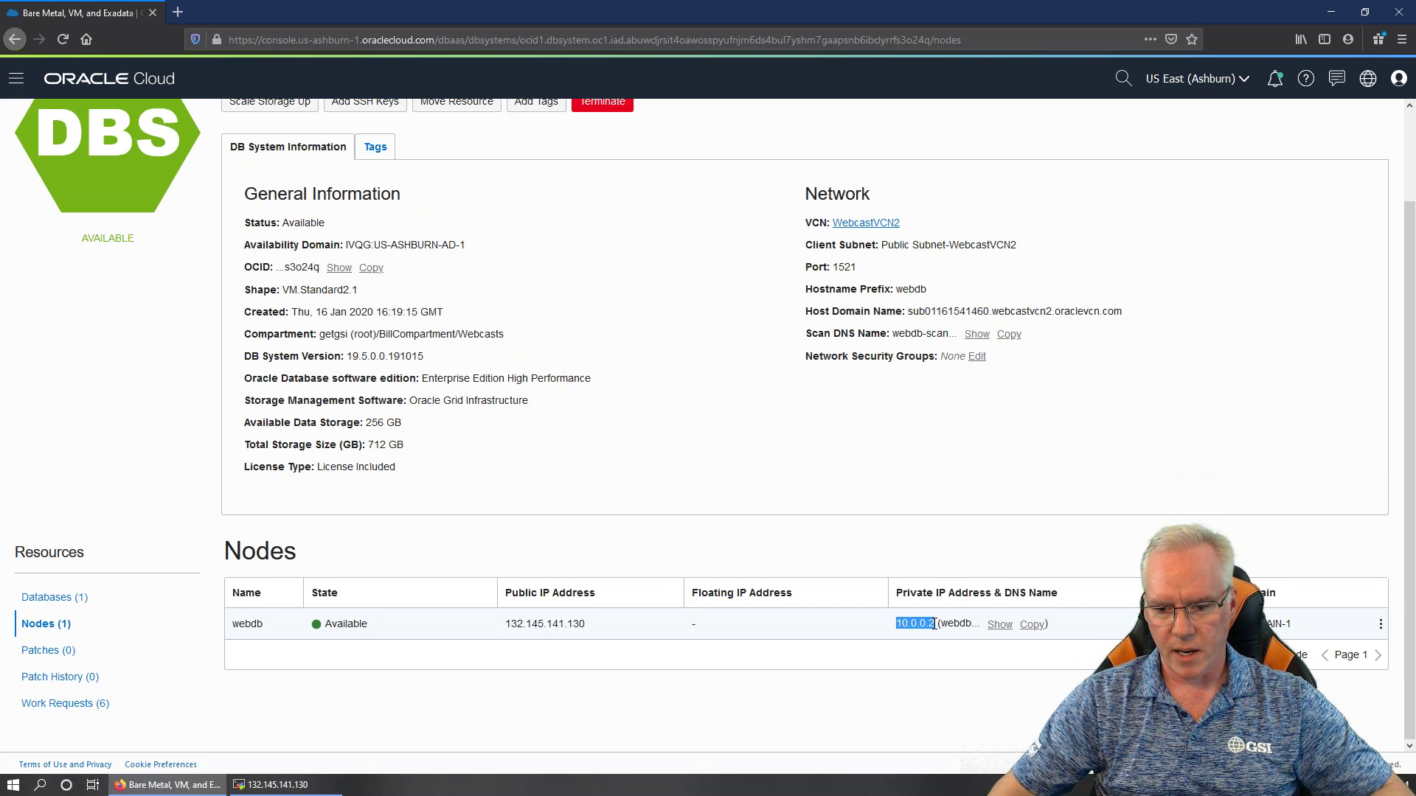
pyautogui.click(1000, 624)
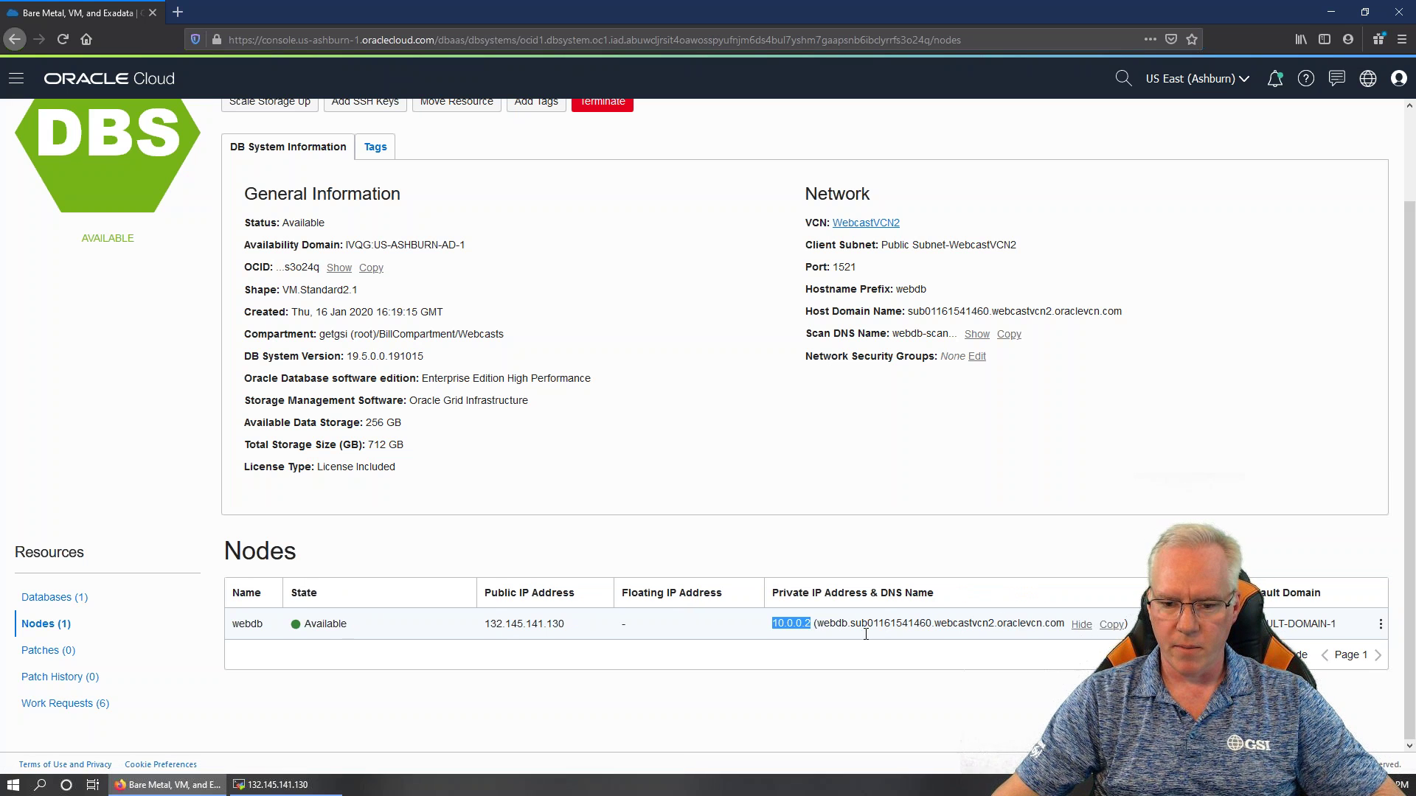
pyautogui.moveTo(816, 627); pyautogui.dragTo(1062, 627)
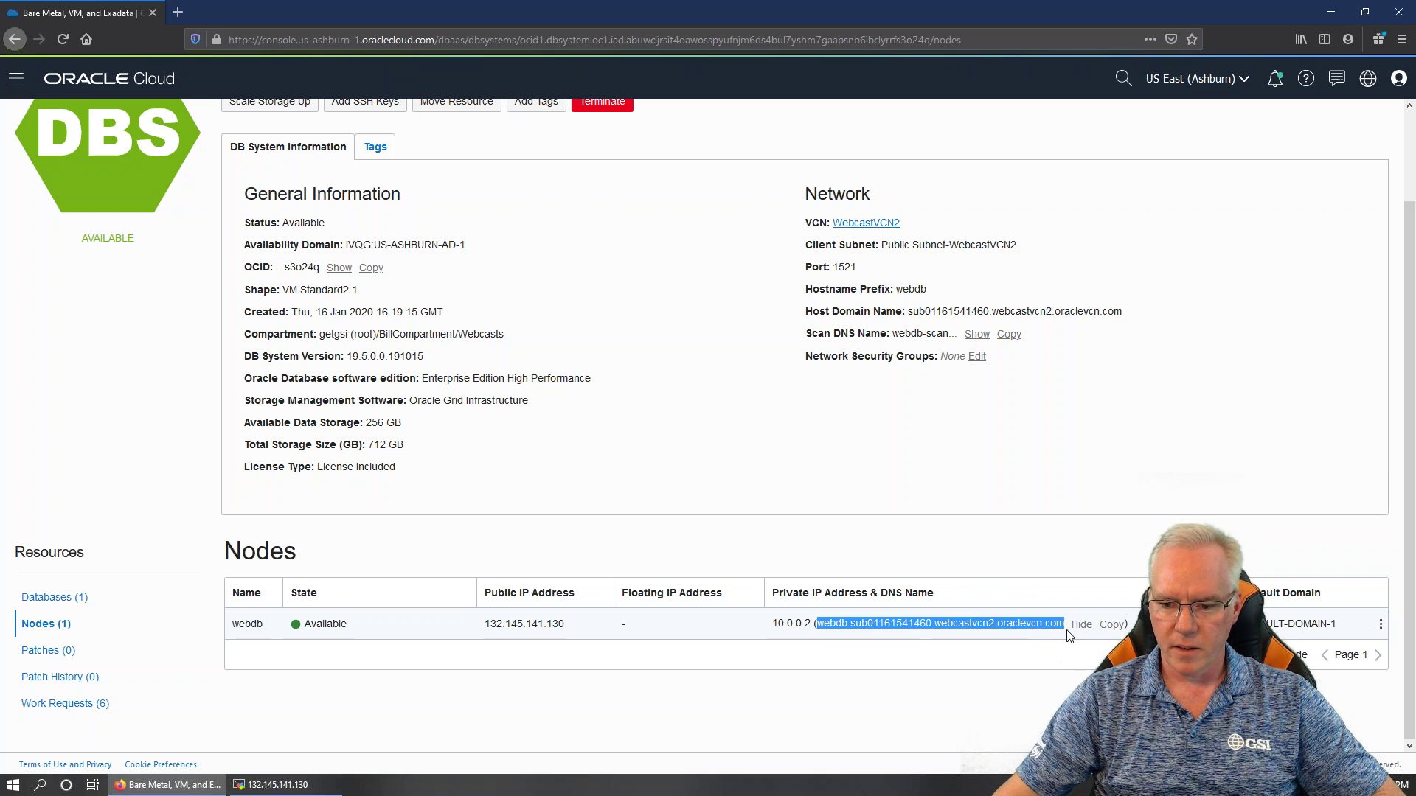
pyautogui.click(1039, 627)
# Copy the node's public IP address 132.145.141.130 and bring MobaXterm forward
pyautogui.click(1380, 625)
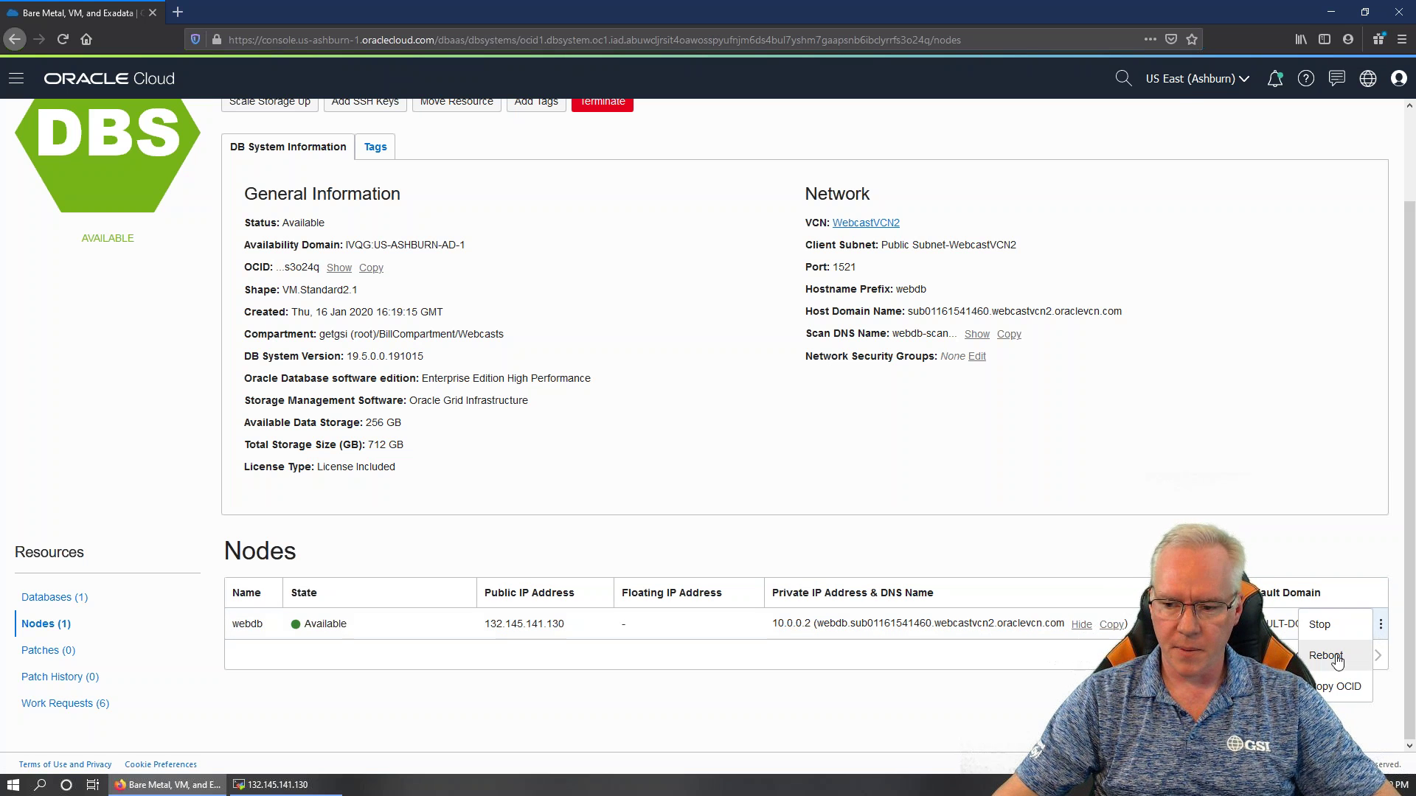
pyautogui.click(682, 706)
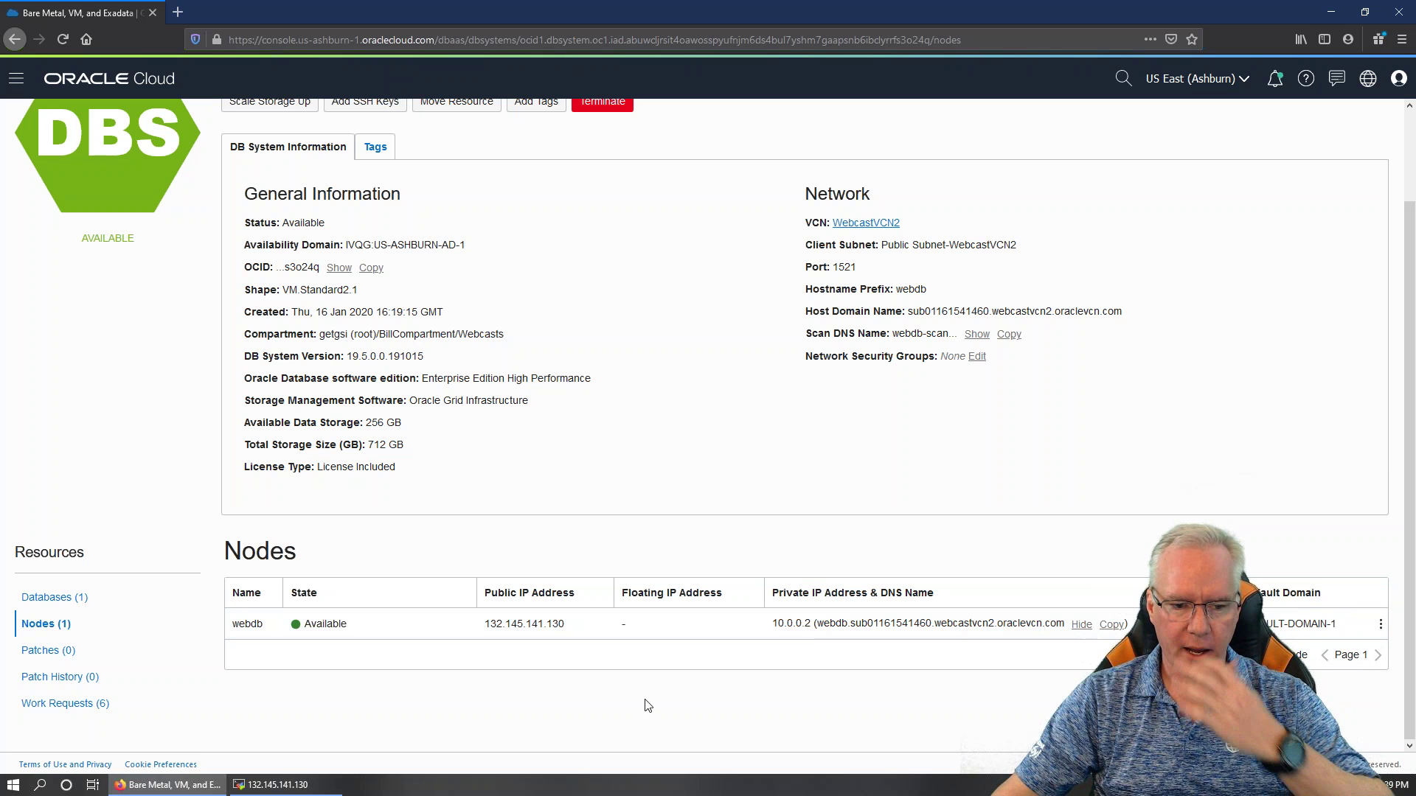
pyautogui.moveTo(496, 623); pyautogui.dragTo(556, 629)
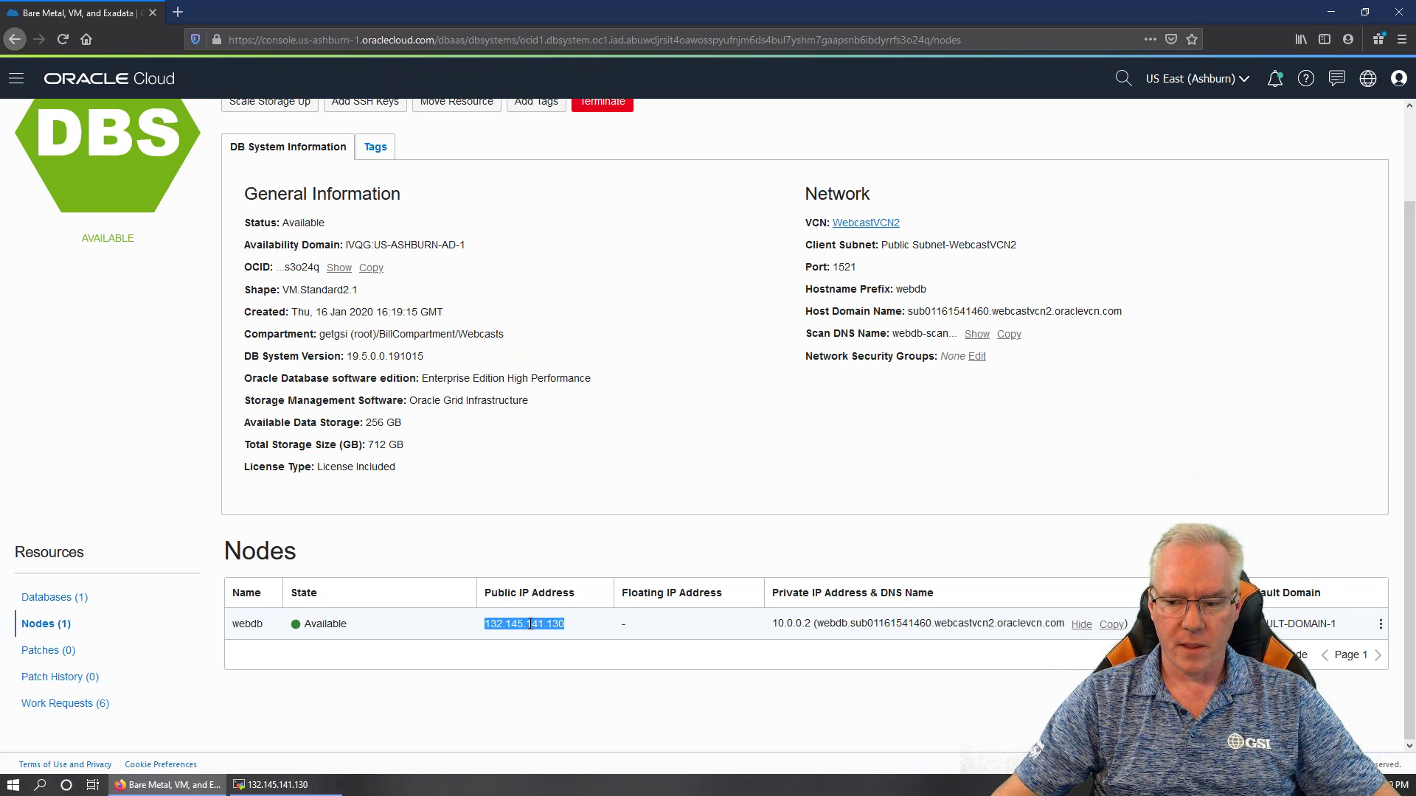
pyautogui.rightClick(531, 624)
pyautogui.click(553, 636)
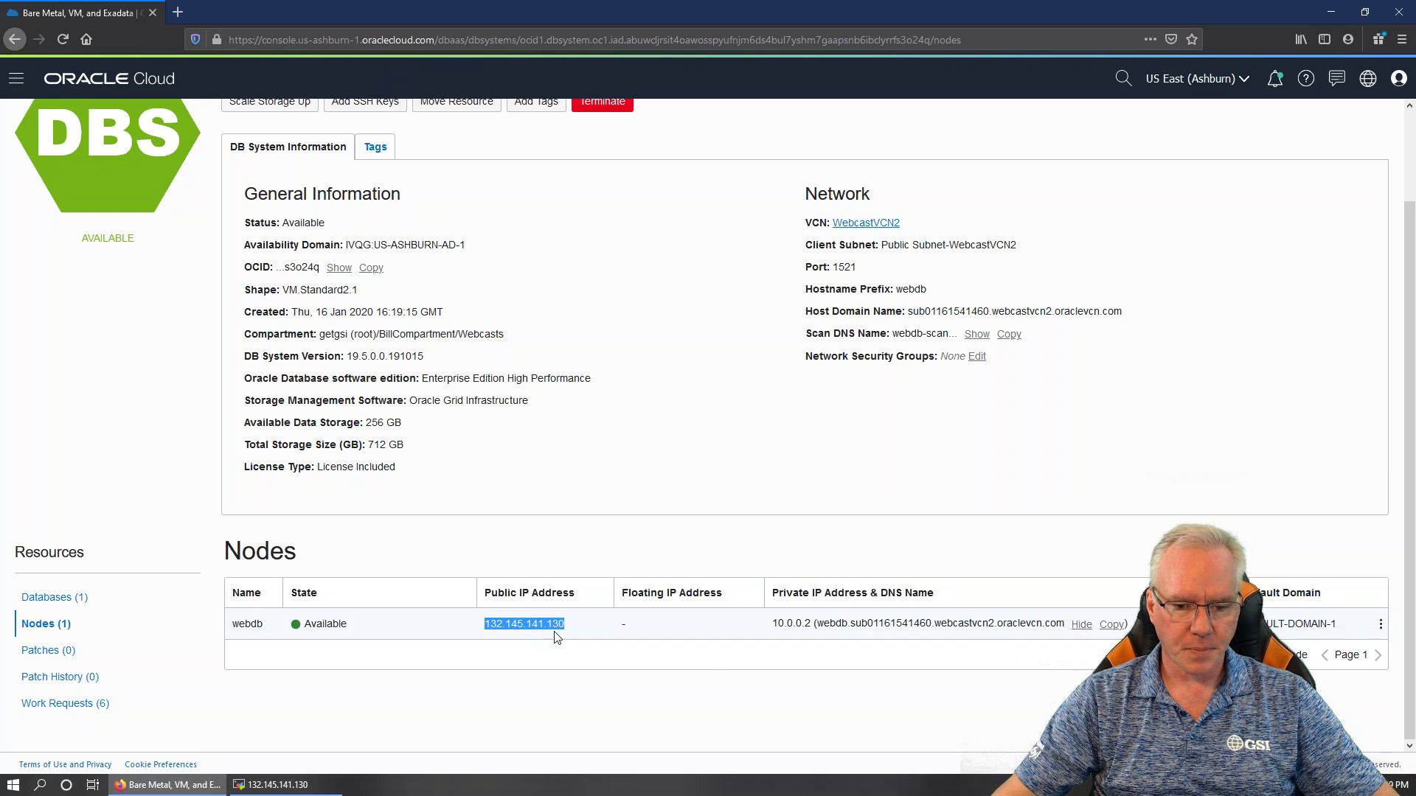
pyautogui.click(280, 784)
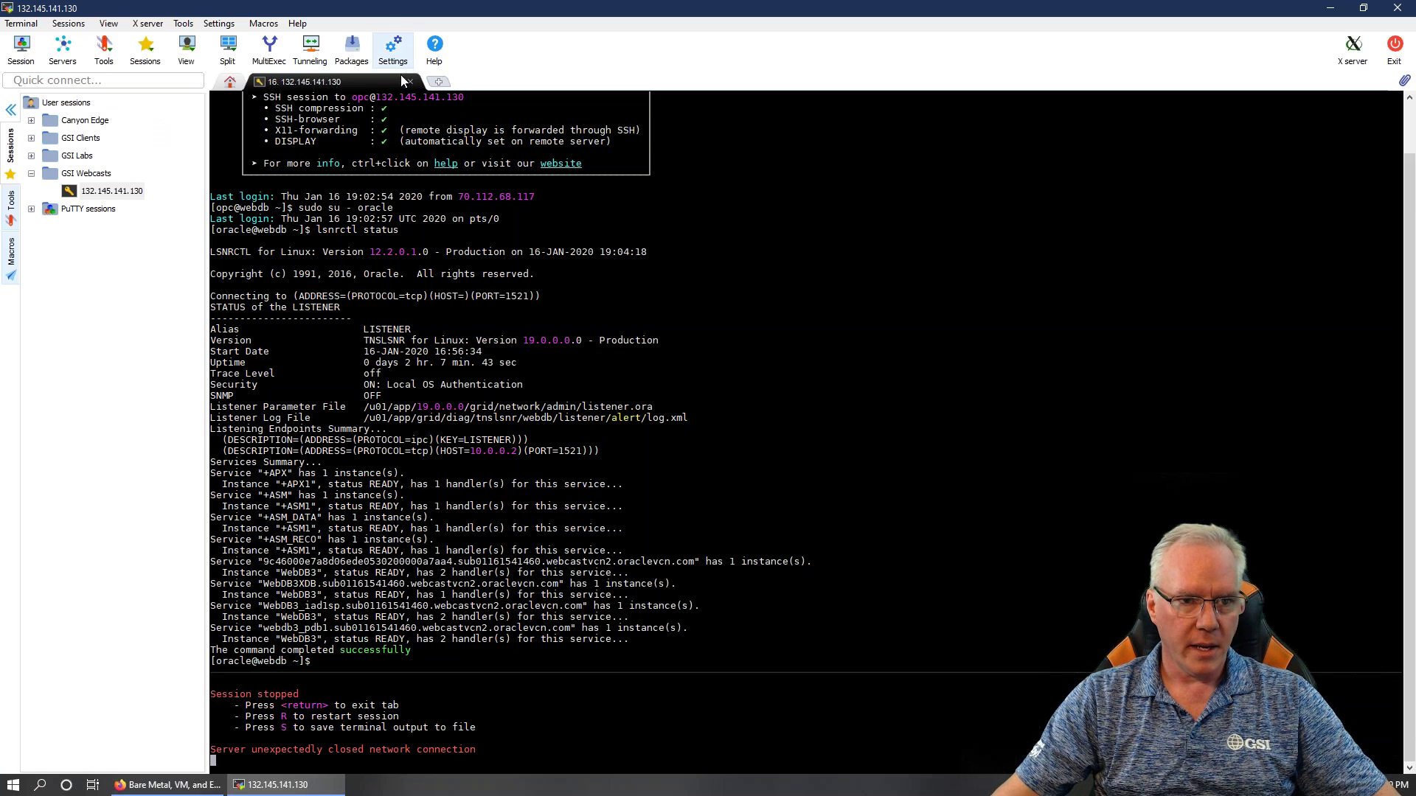
# Exit the stopped remote session and move the Command Prompt window to screen centre
pyautogui.press('r')
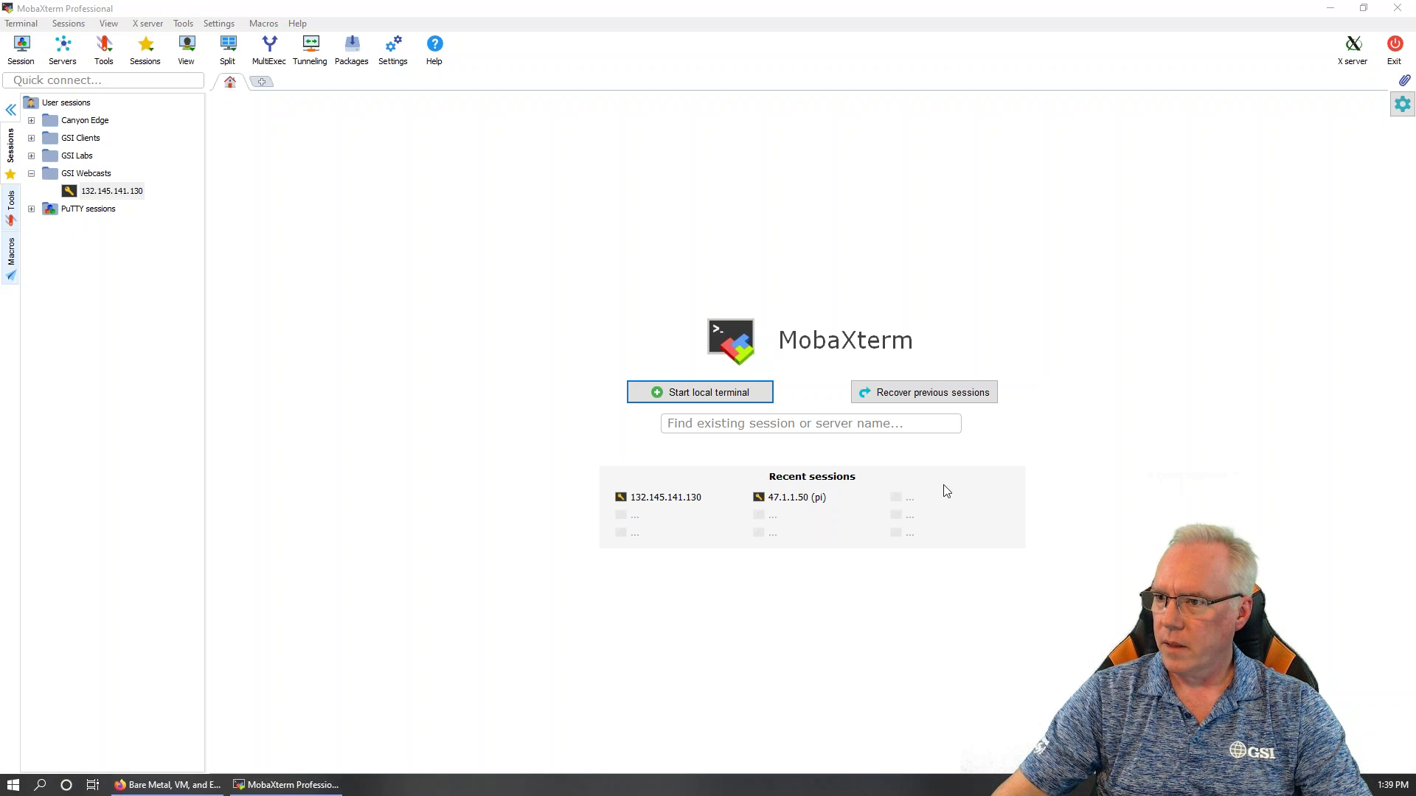
pyautogui.moveTo(1415, 262); pyautogui.dragTo(779, 237)
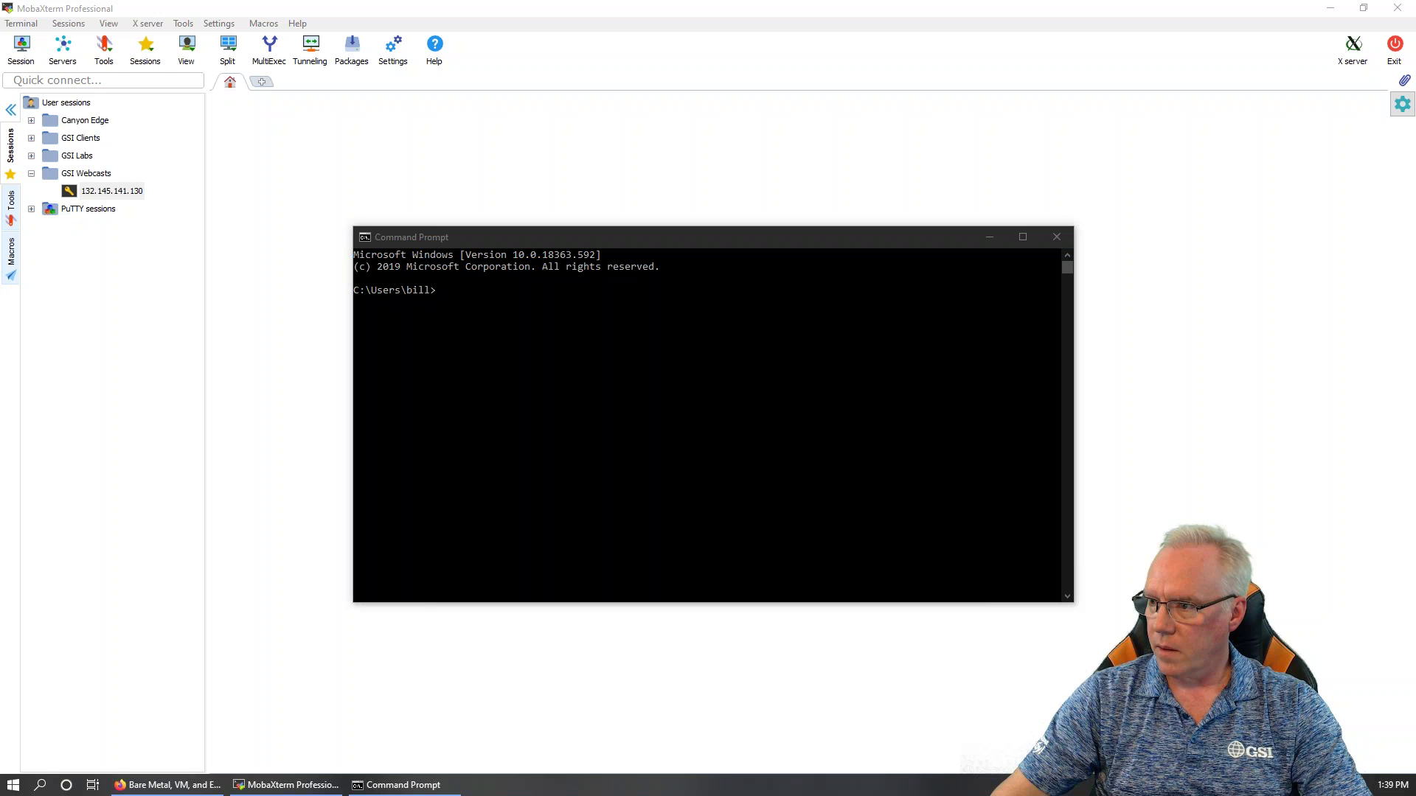
# Try changing into the pasted OneDrive webcast folder path with cd, first unquoted, then quoted
pyautogui.click(823, 385)
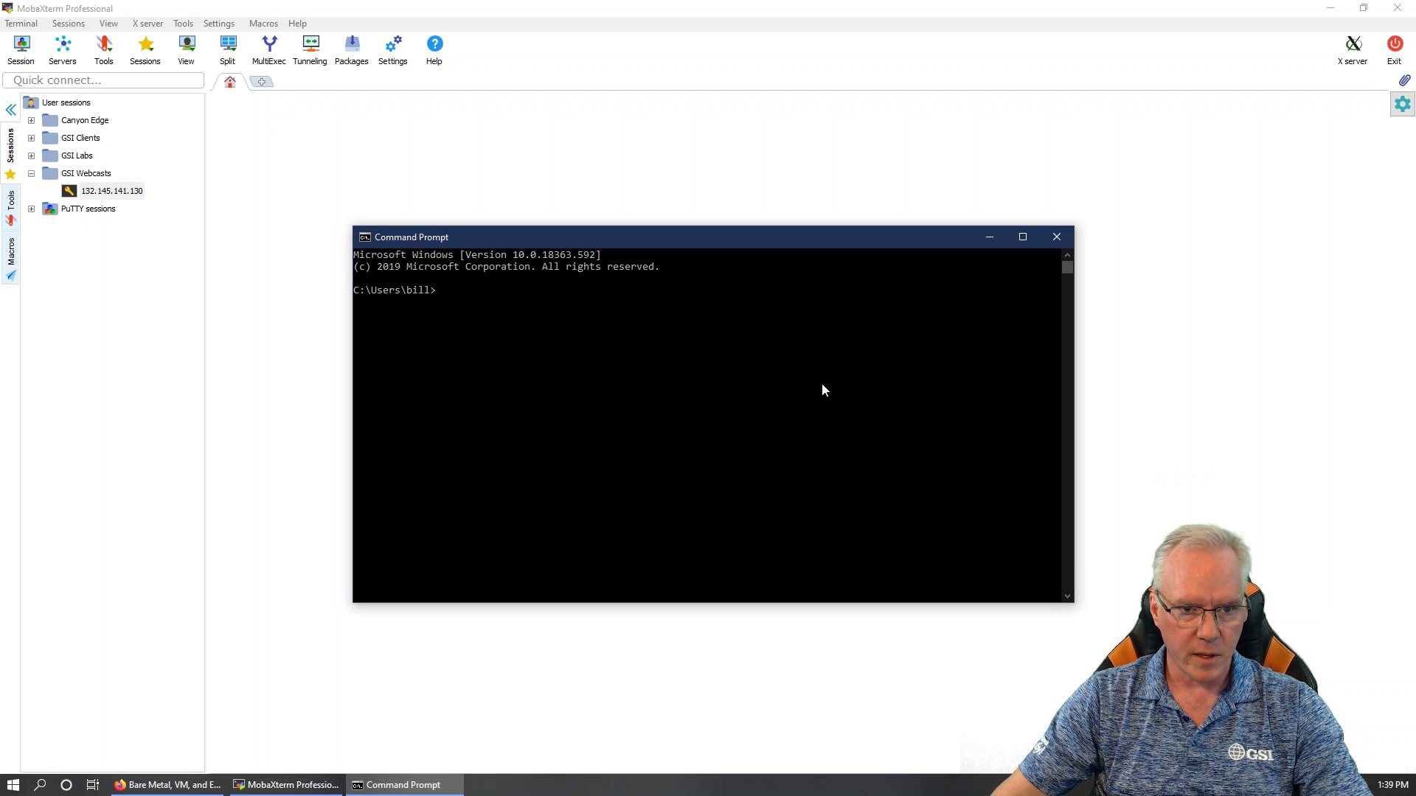
pyautogui.write('cd d:')
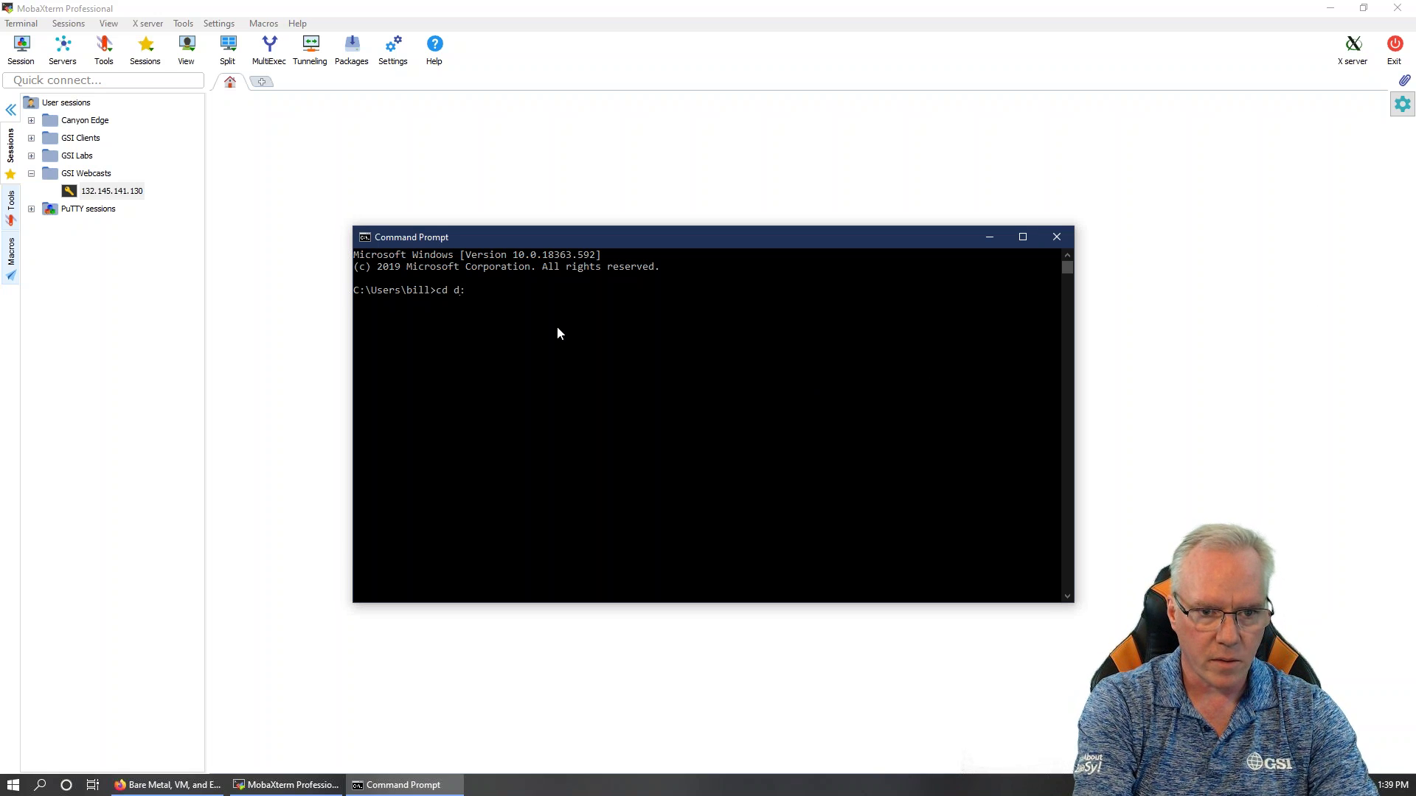
pyautogui.press('Return')
pyautogui.write('cd')
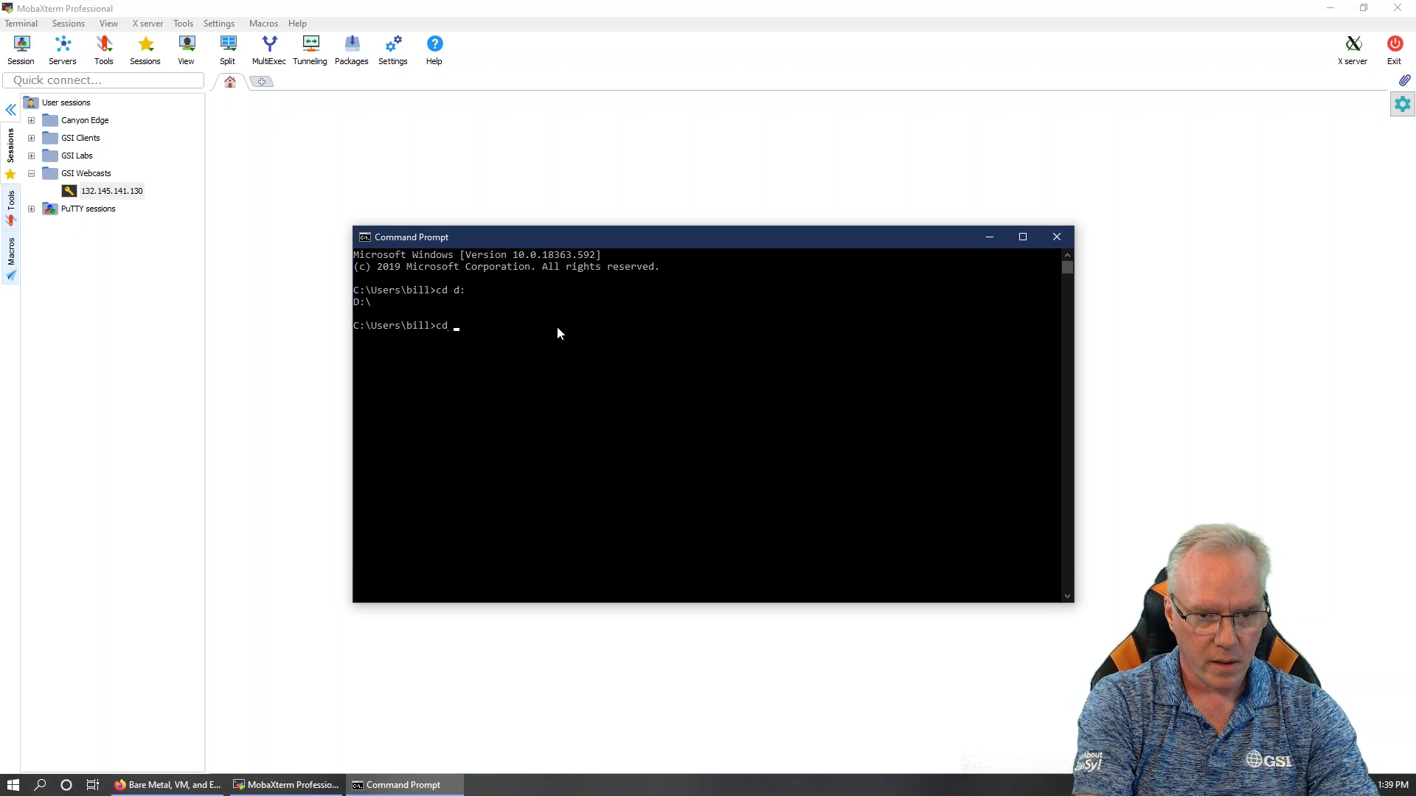
pyautogui.write('OneDrive\\! GSI\\Database Team\\Admin\\Sales & Marketing\\Webcasts\\Creating OCI database Jan 2019')
pyautogui.press('Return')
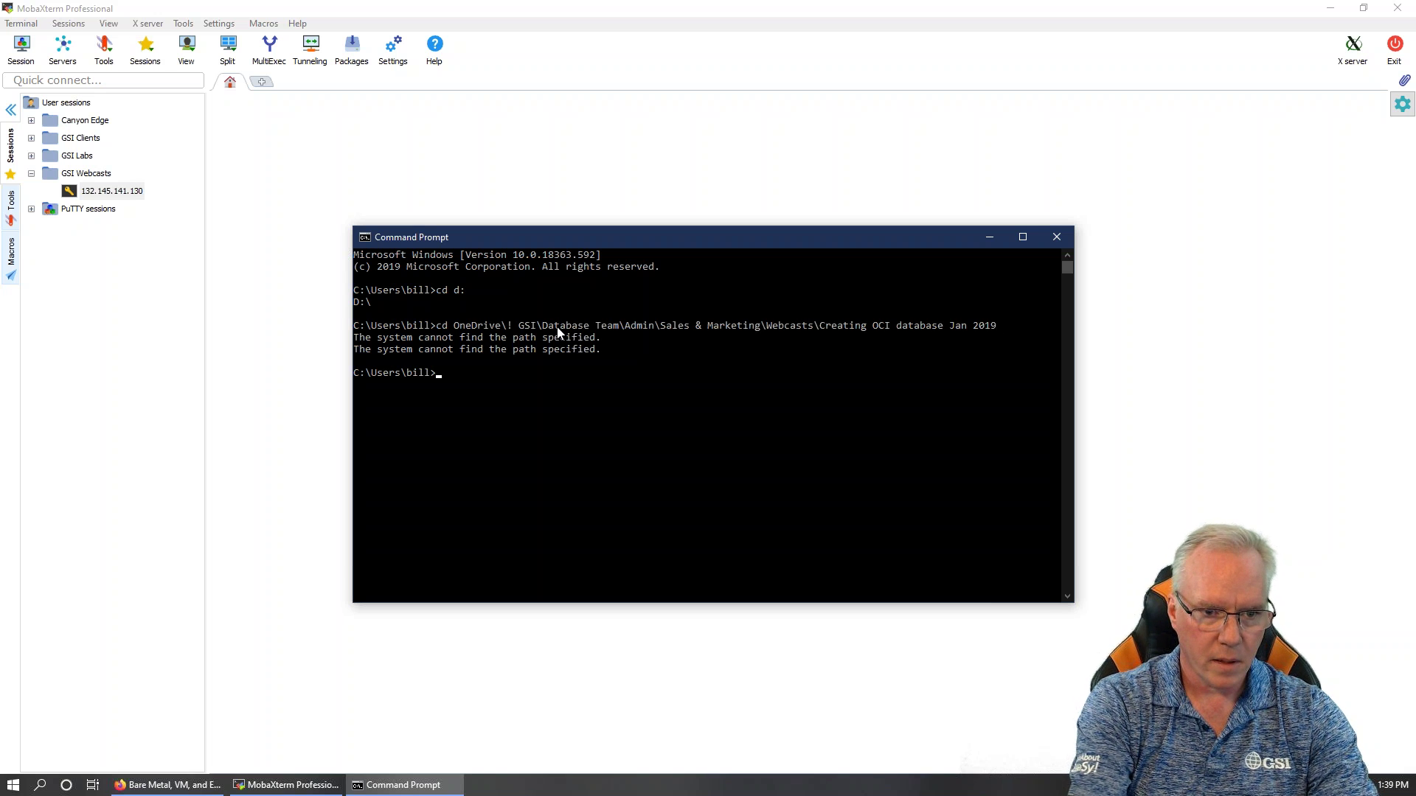
pyautogui.write('cd ')
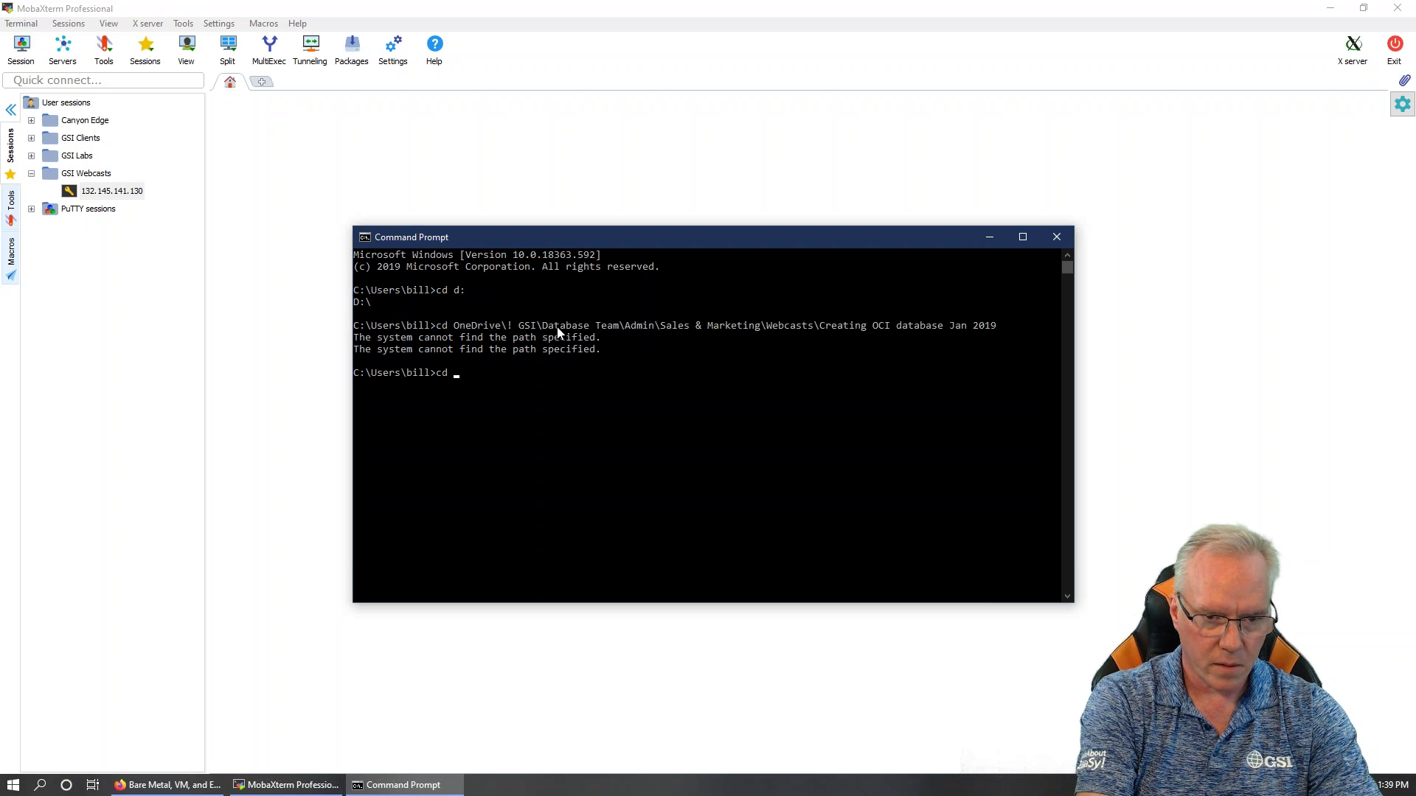
pyautogui.write('"')
pyautogui.write('OneDrive\\! GSI\\Database Team\\Admin\\Sales & Marketing\\Webcasts\\Creating OCI database Jan 2019')
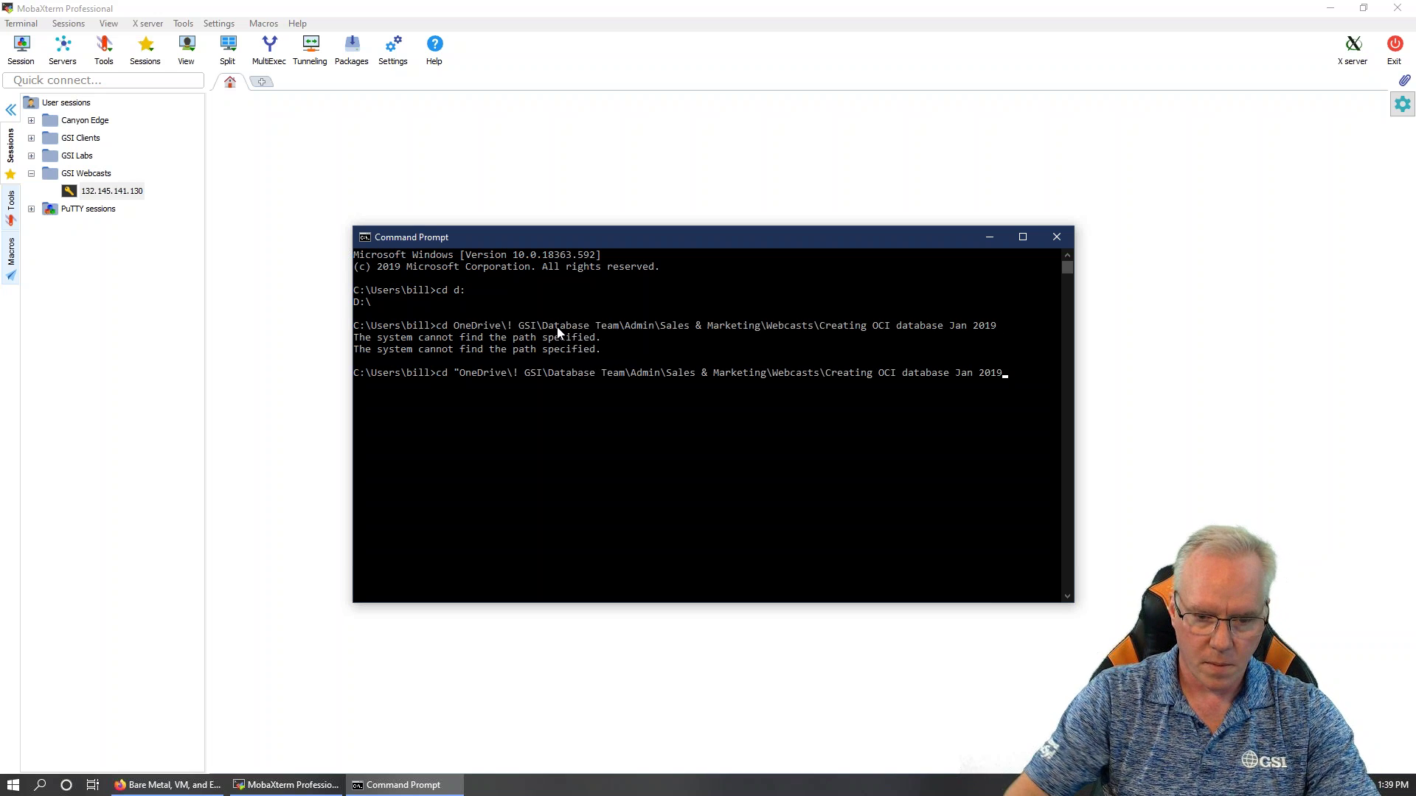
pyautogui.write('"')
pyautogui.press('Return')
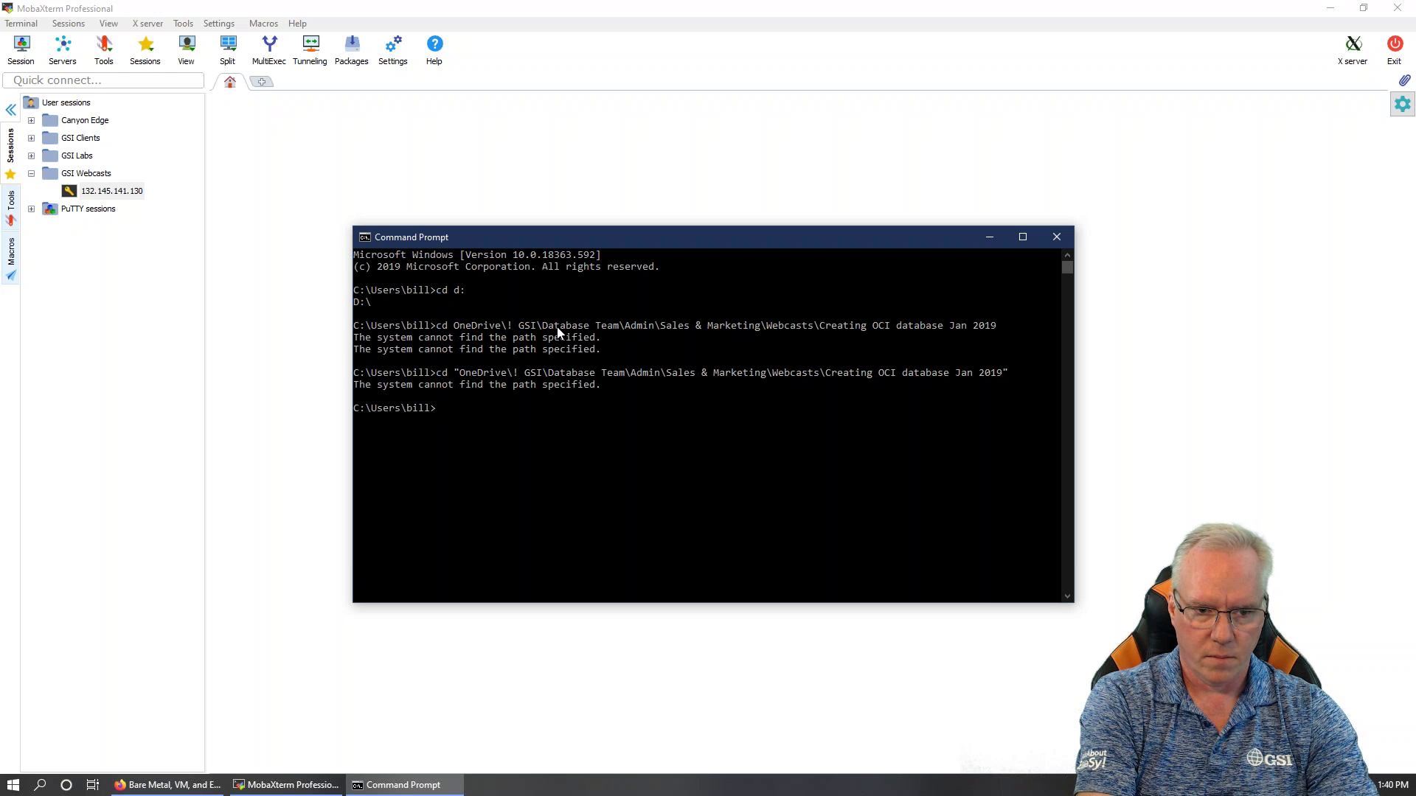
# Switch to drive D: and rerun the quoted cd into the Creating OCI database Jan 2019 folder
pyautogui.write('cd:')
pyautogui.press('Return')
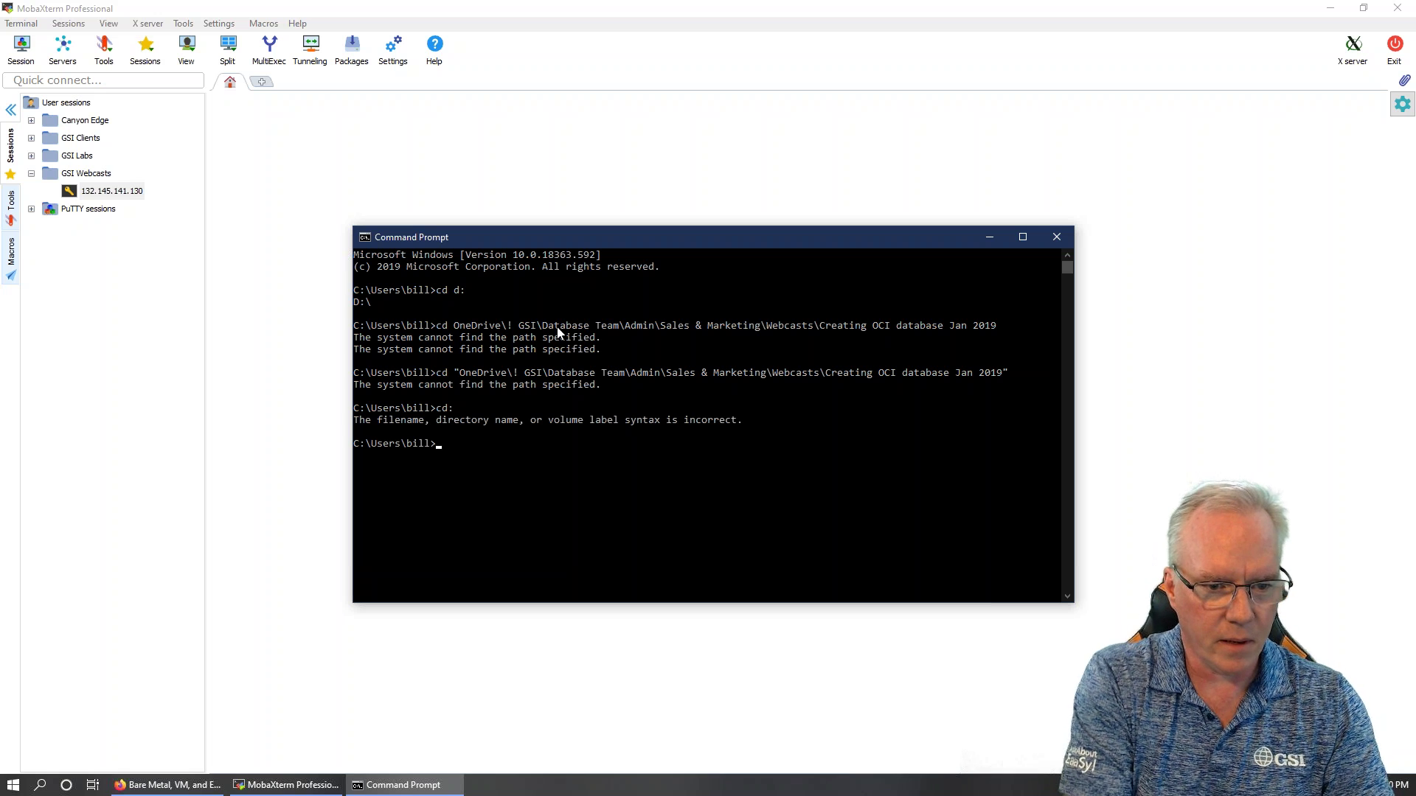
pyautogui.write('d:')
pyautogui.press('Return')
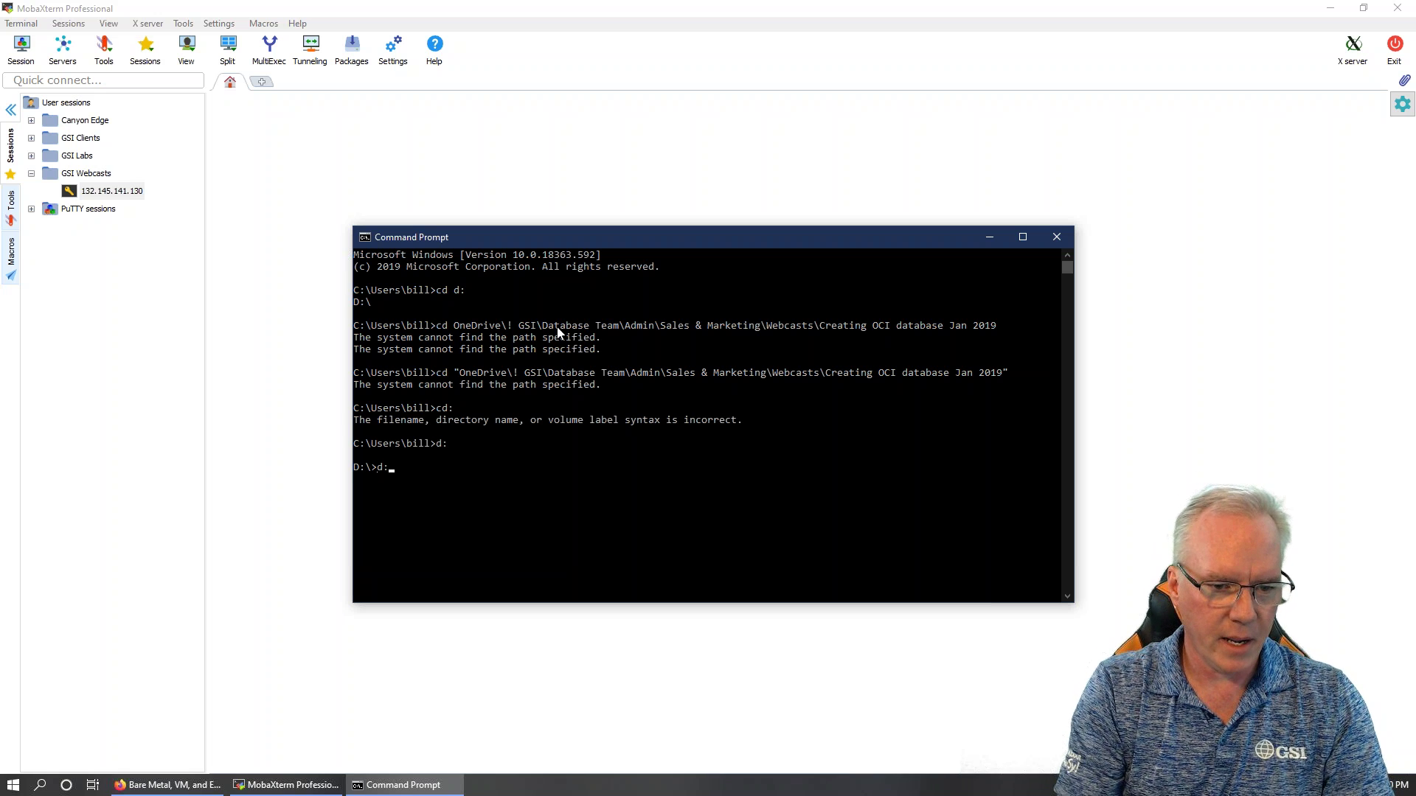
pyautogui.press('Up')
pyautogui.press('Up')
pyautogui.press('Up')
pyautogui.press('Return')
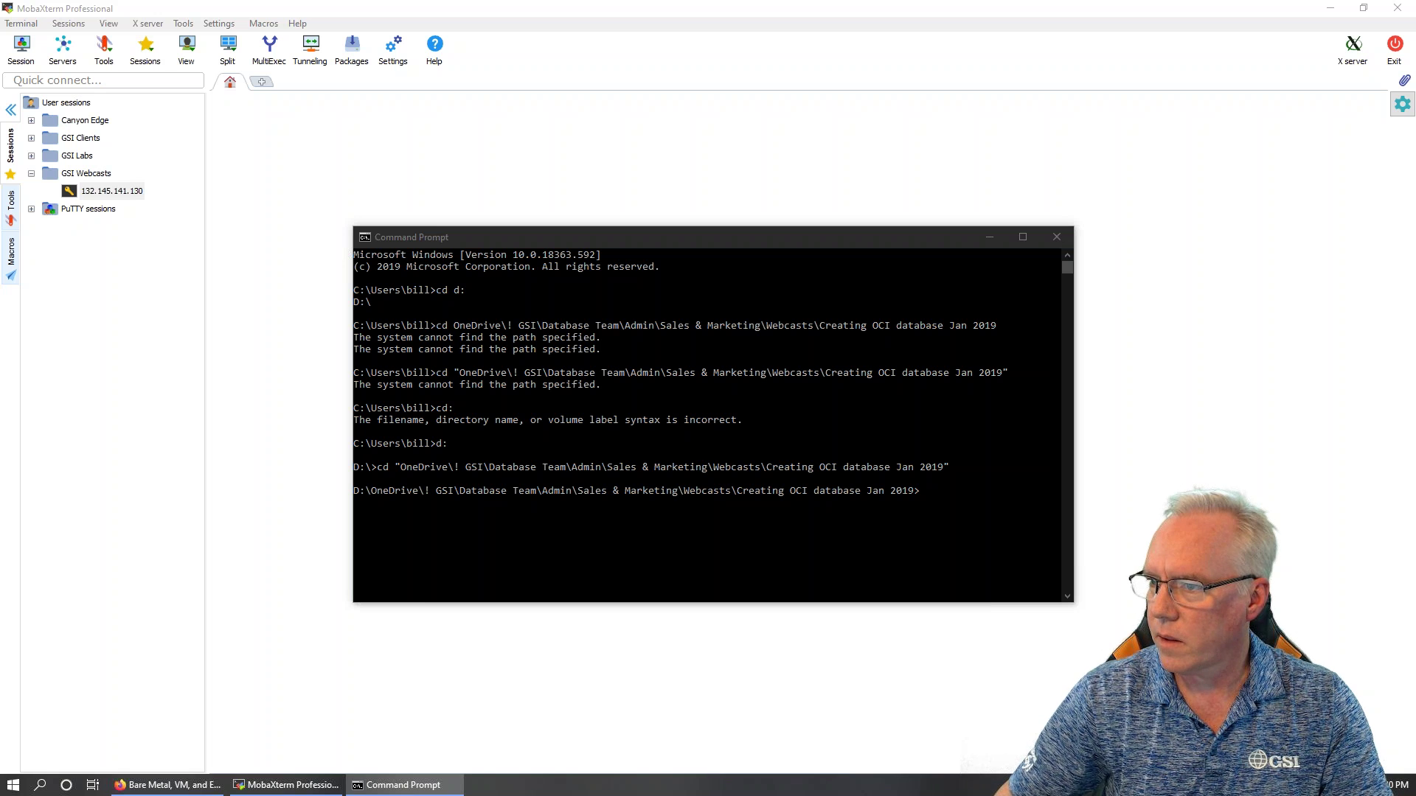
# Close the Command Prompt window
pyautogui.click(507, 532)
pyautogui.click(982, 507)
pyautogui.write('ss')
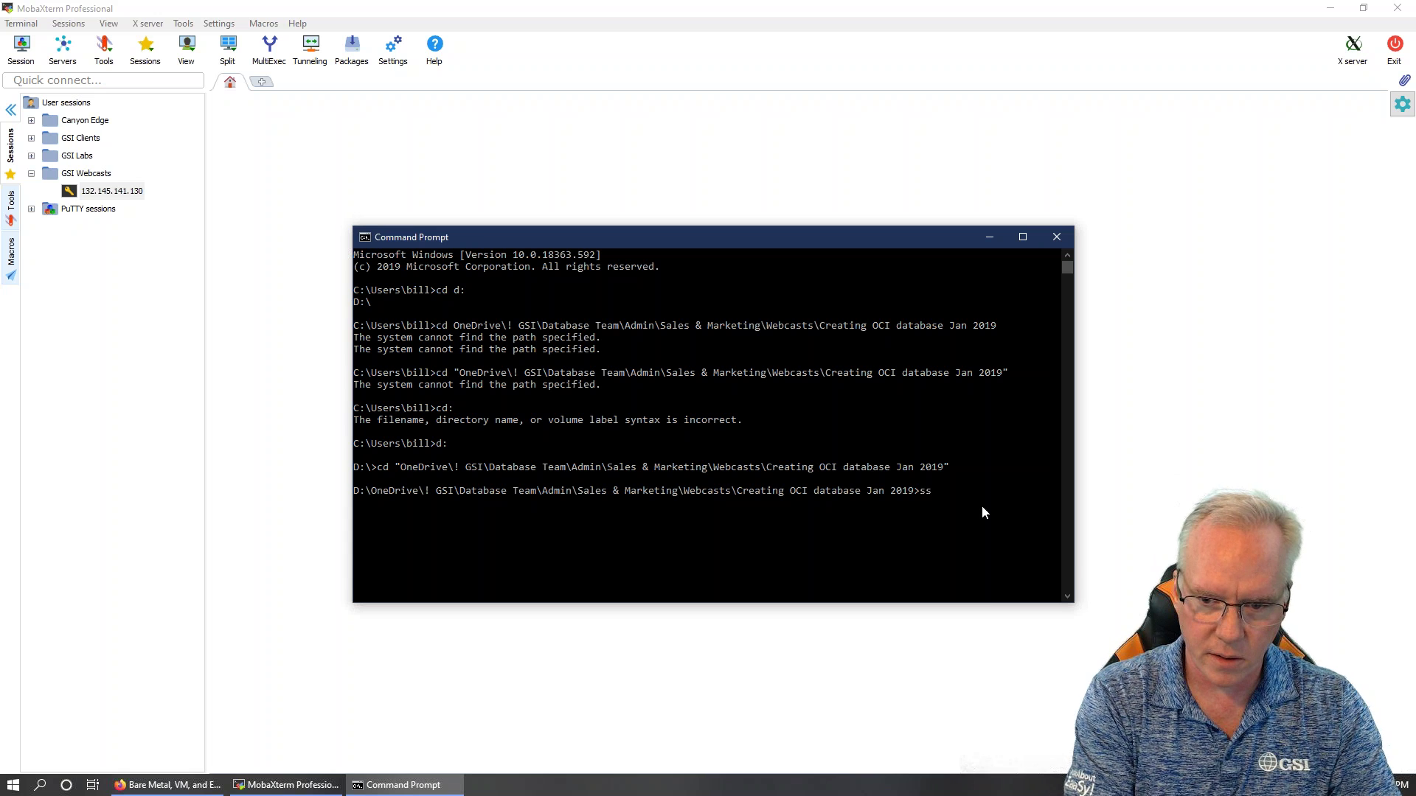
pyautogui.write('s')
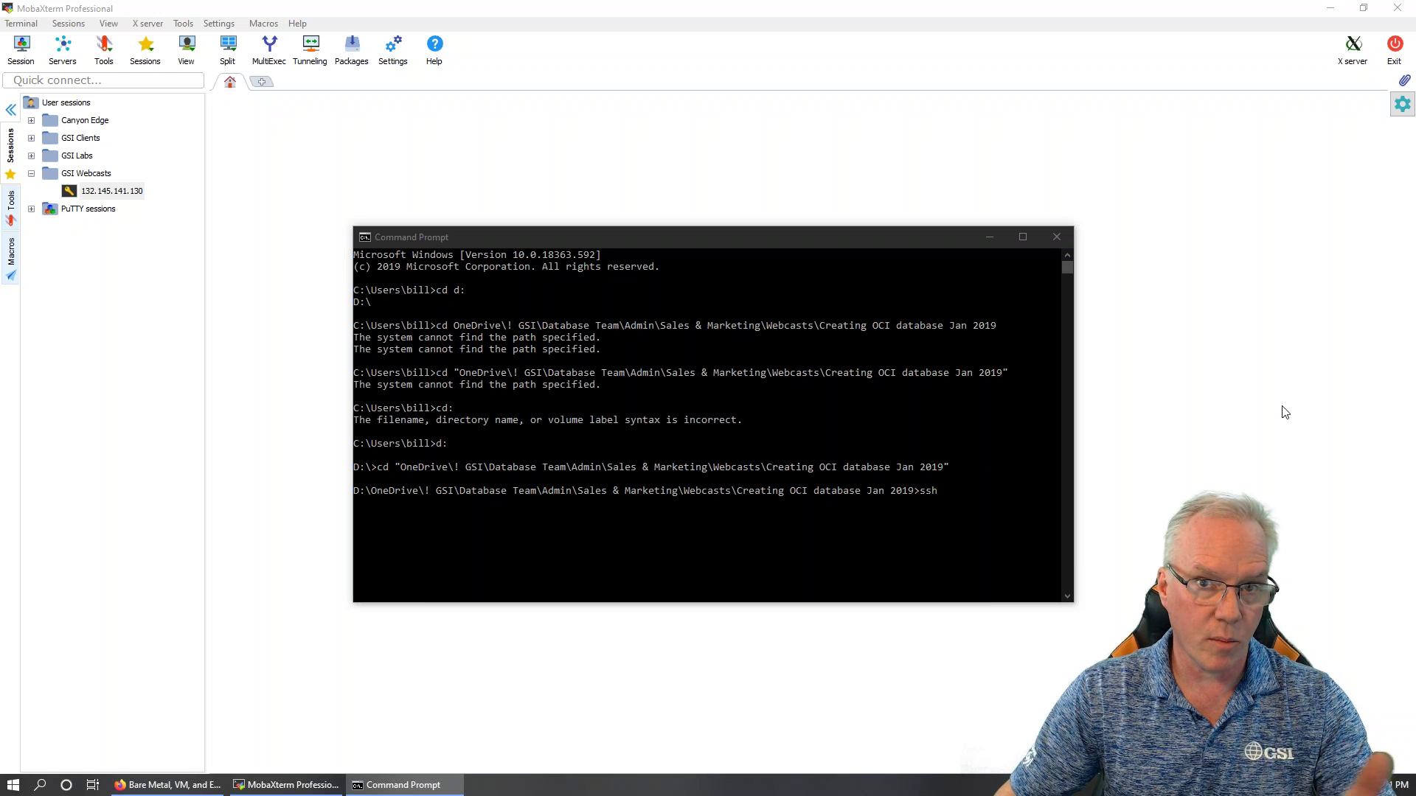
pyautogui.click(963, 542)
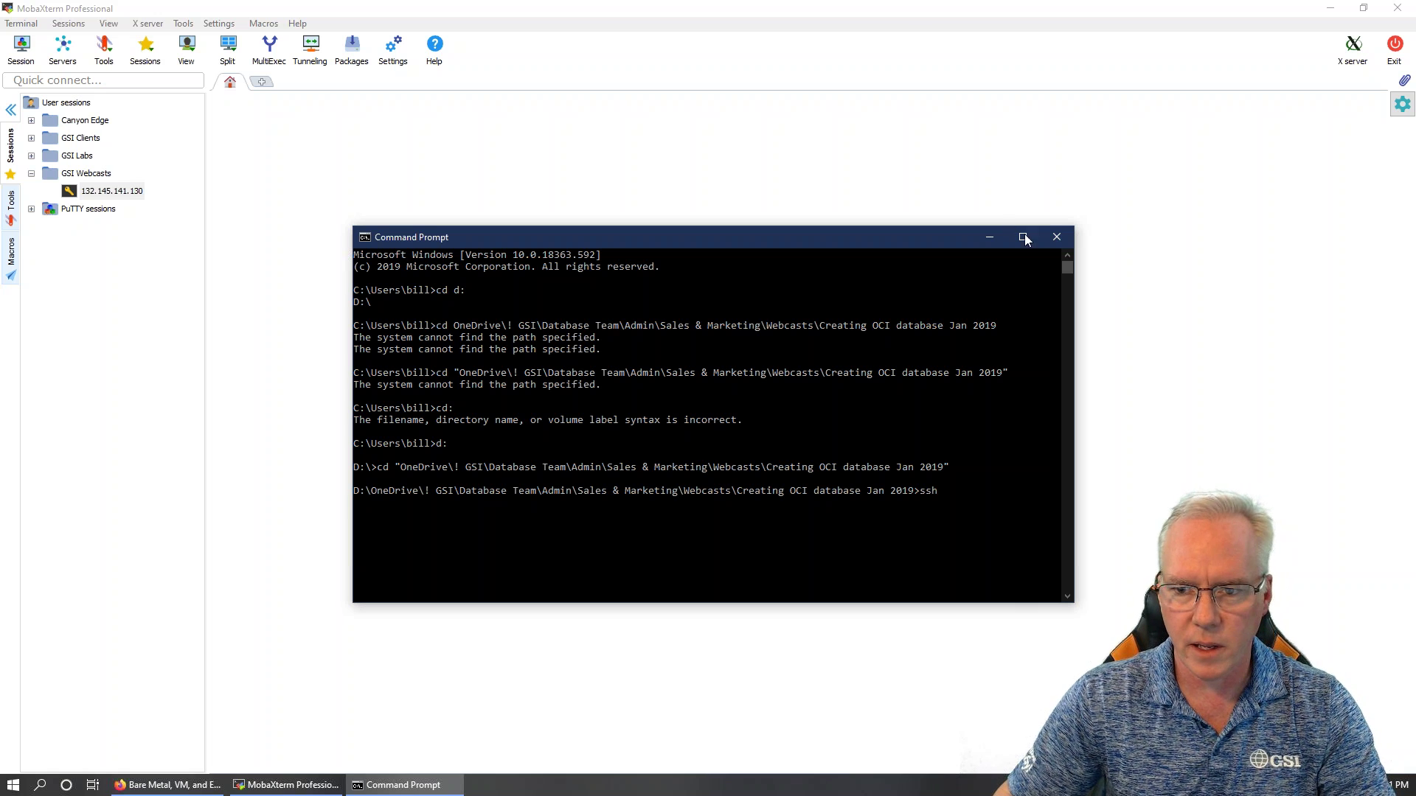
pyautogui.click(1056, 238)
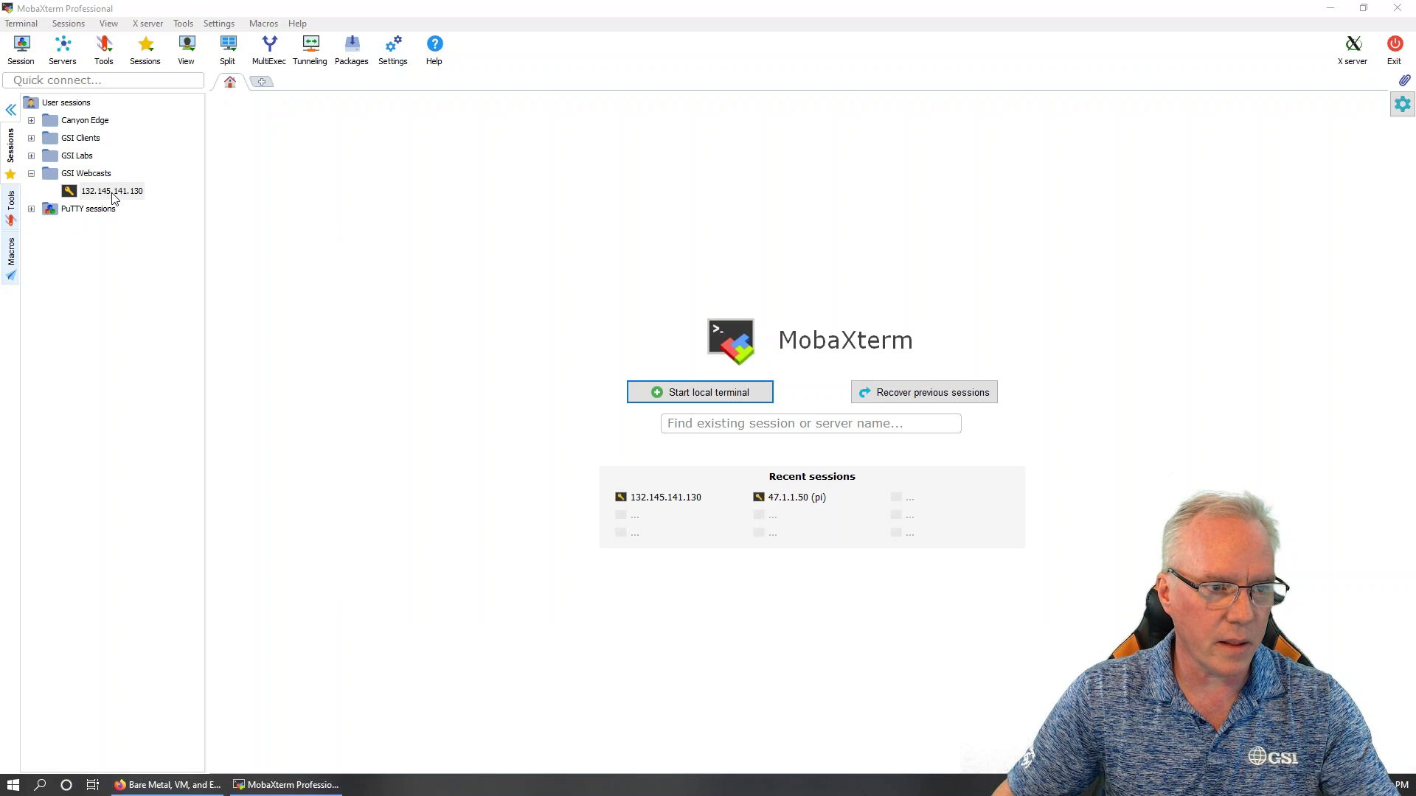
pyautogui.rightClick(112, 196)
pyautogui.click(155, 216)
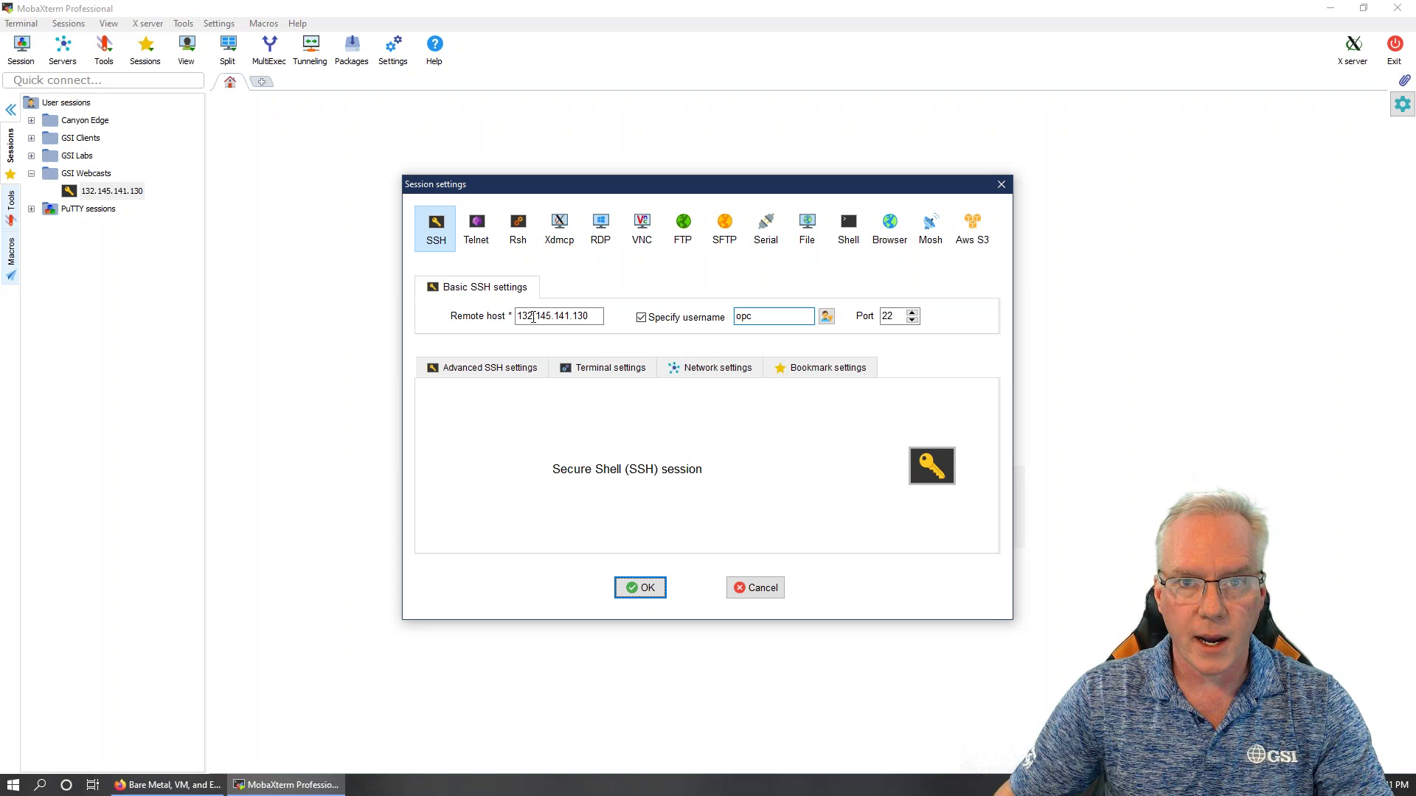
pyautogui.doubleClick(770, 316)
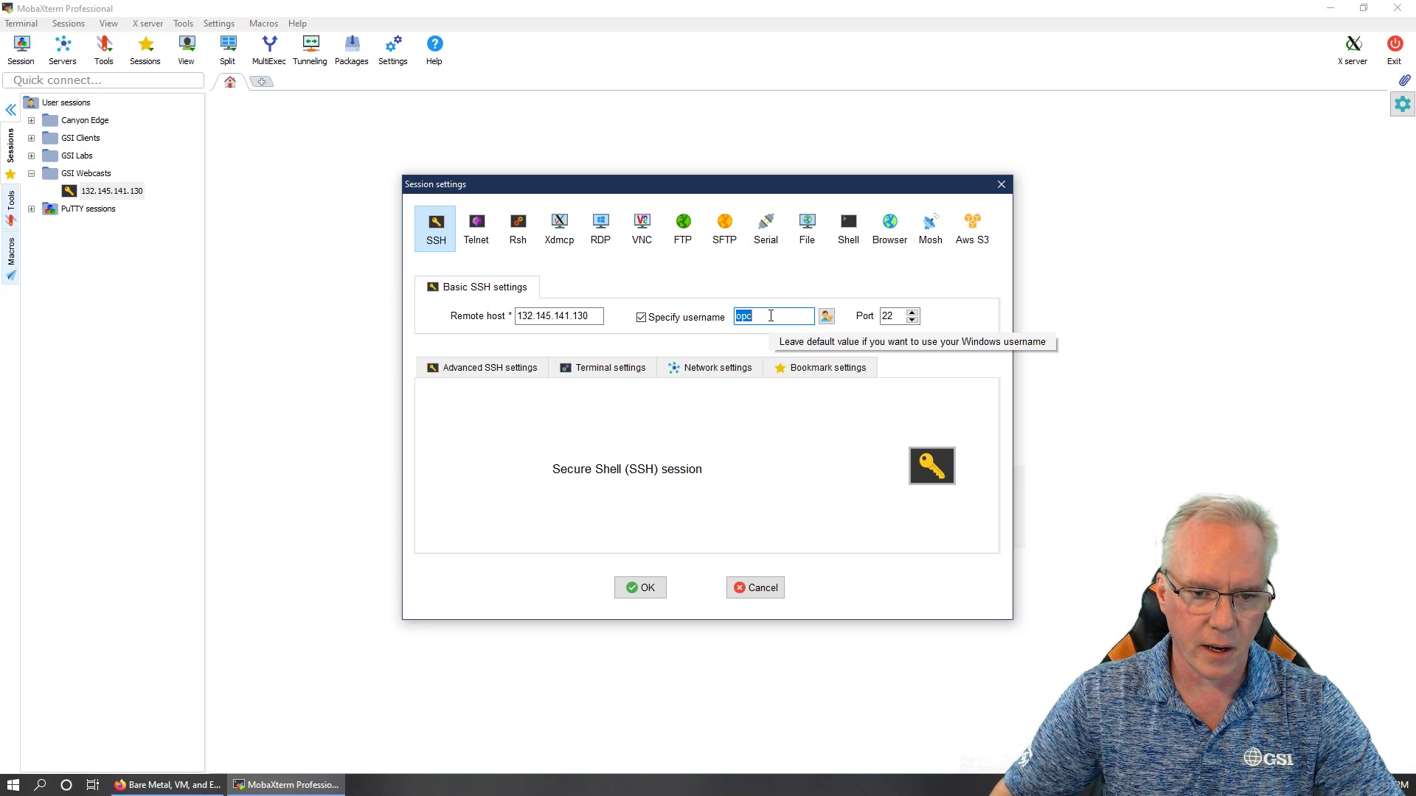
pyautogui.click(489, 368)
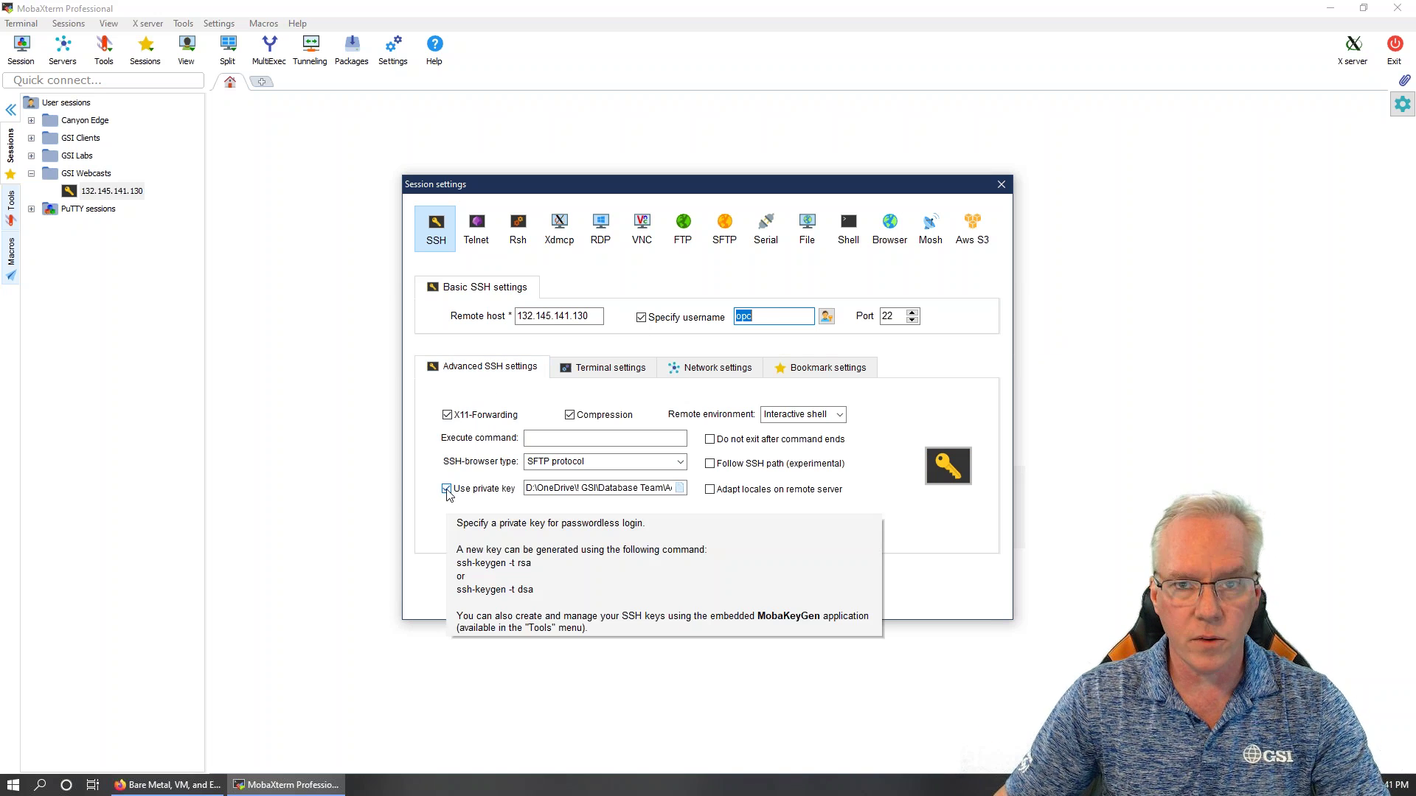
pyautogui.click(678, 488)
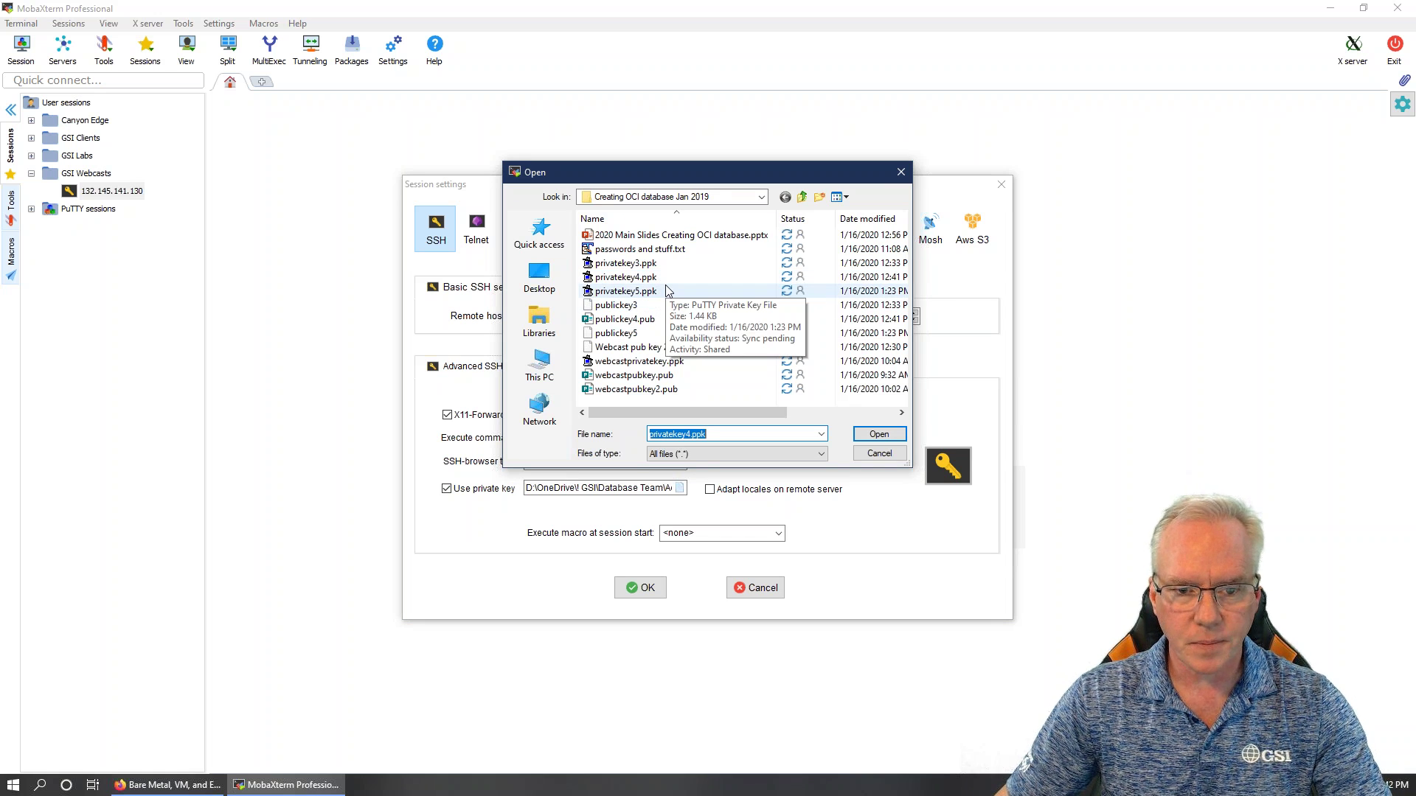
pyautogui.click(878, 454)
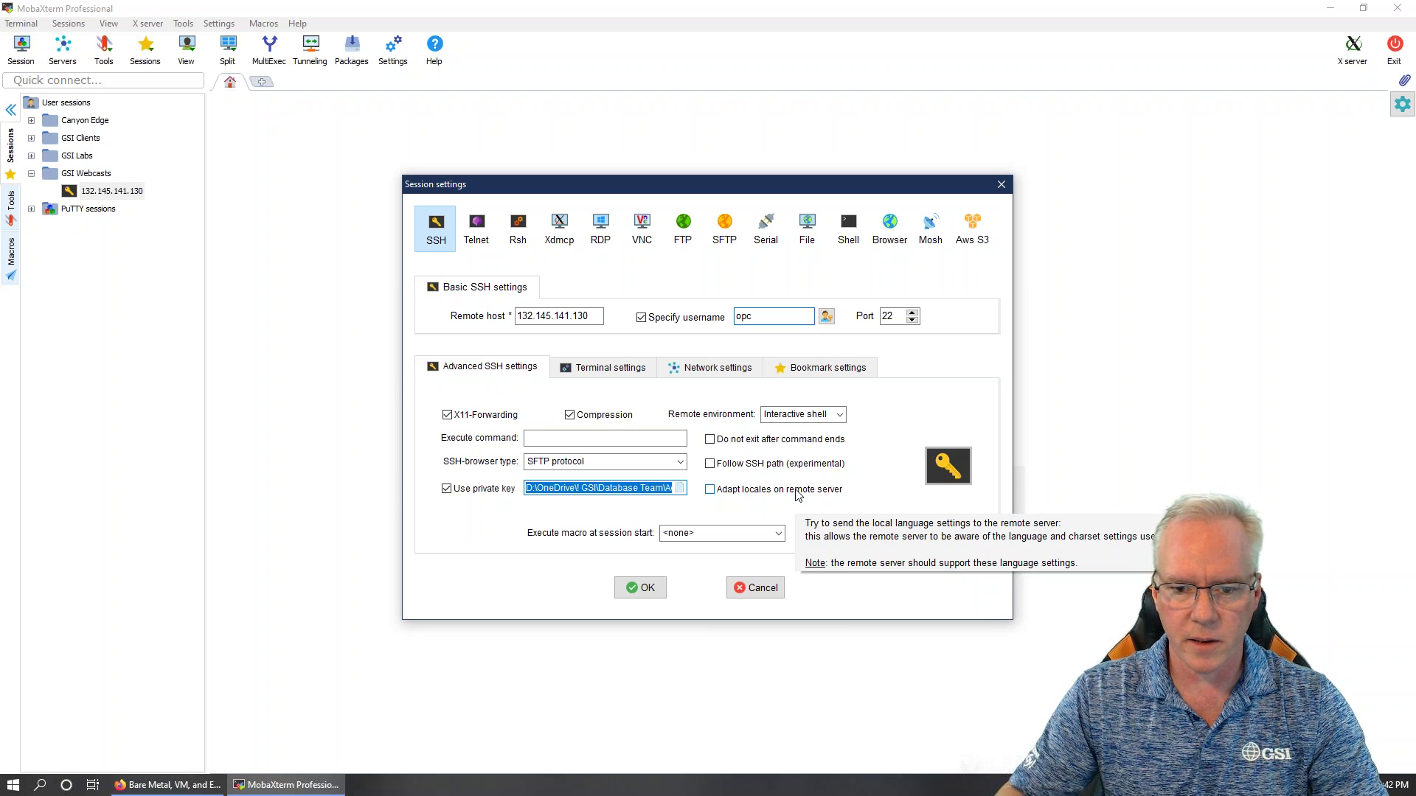
pyautogui.click(797, 368)
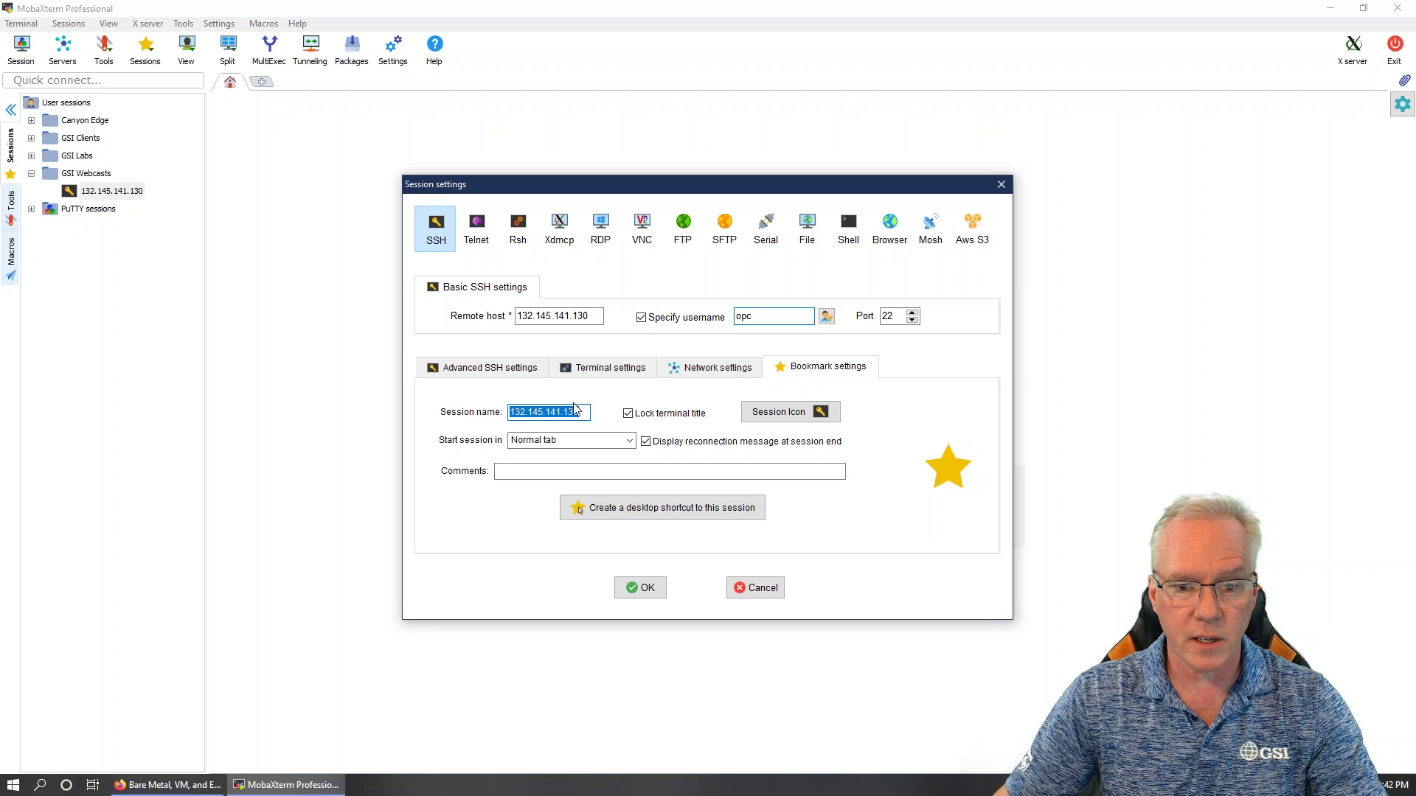
pyautogui.click(640, 588)
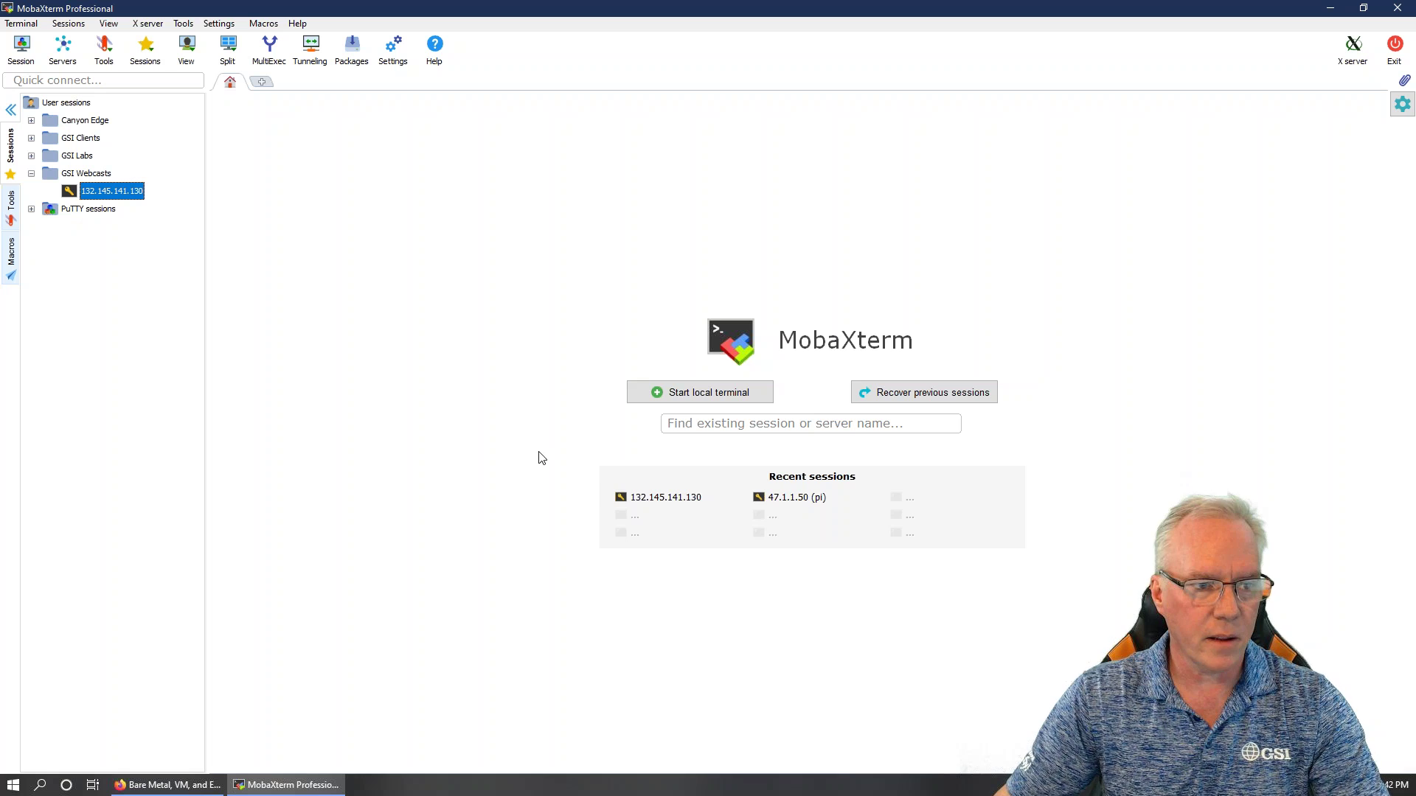
# SSH to 132.145.141.130, switch to oracle with su - oracle, and run ps -ef | grep pmon
pyautogui.doubleClick(105, 193)
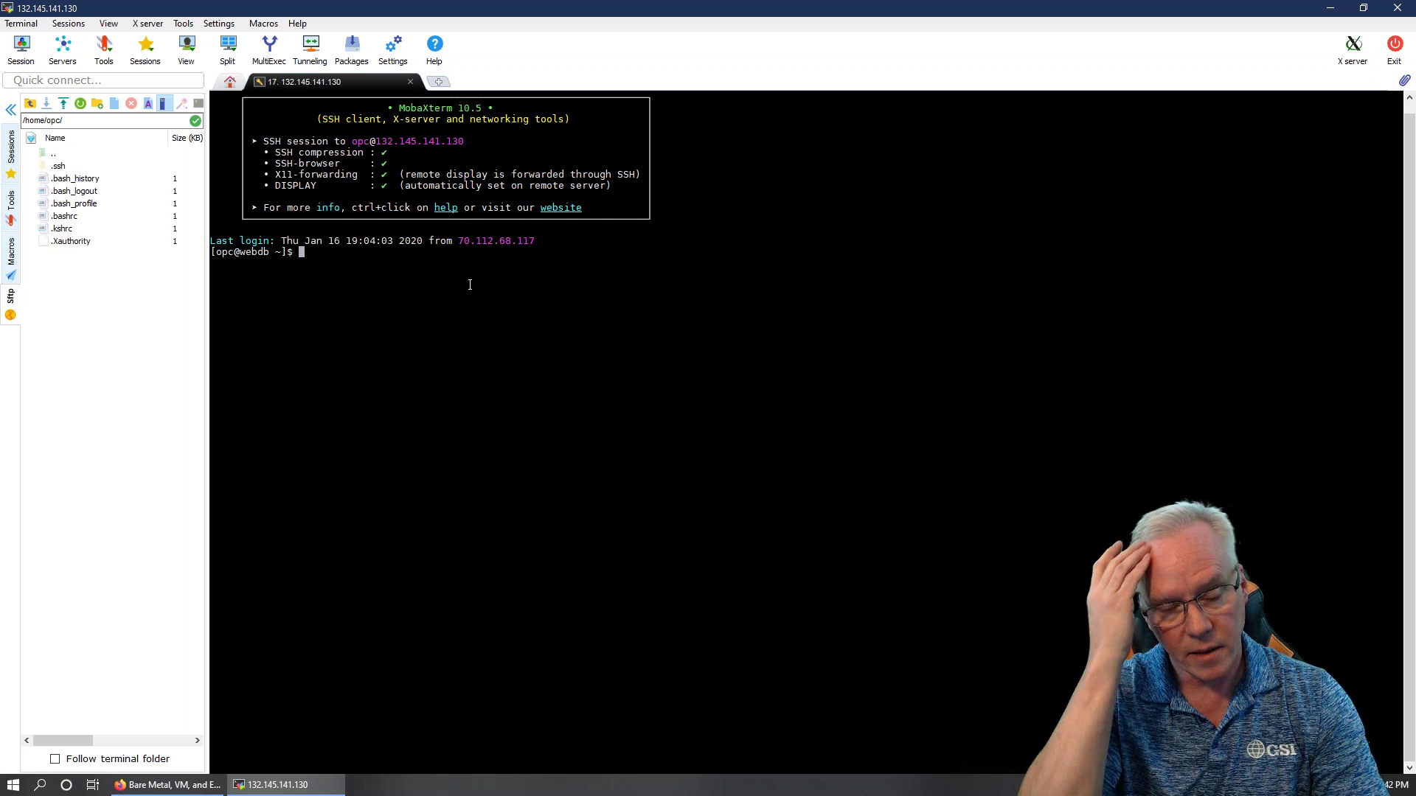
pyautogui.write('sudo ')
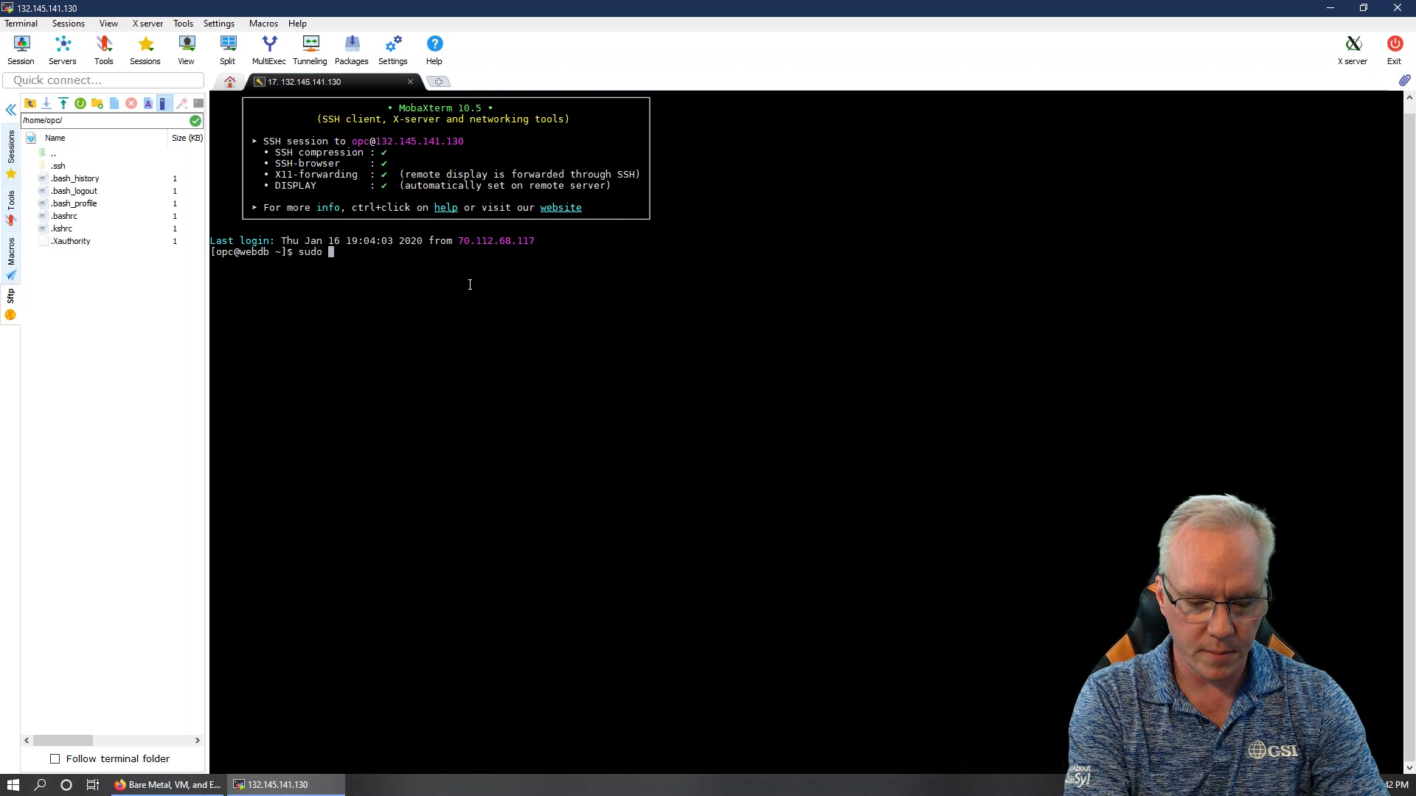
pyautogui.write('-')
pyautogui.press('BackSpace')
pyautogui.press('BackSpace')
pyautogui.write('su')
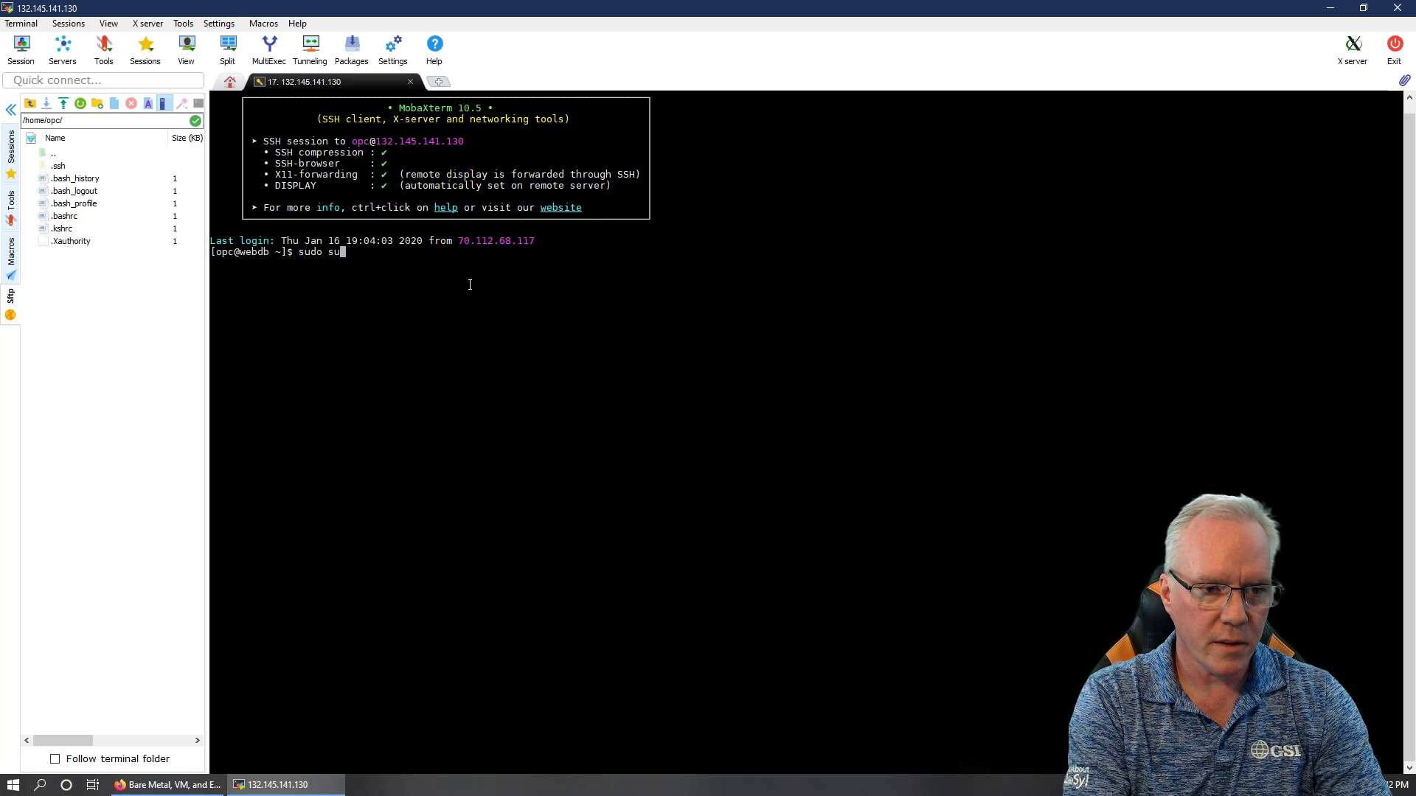
pyautogui.write(' - oracle')
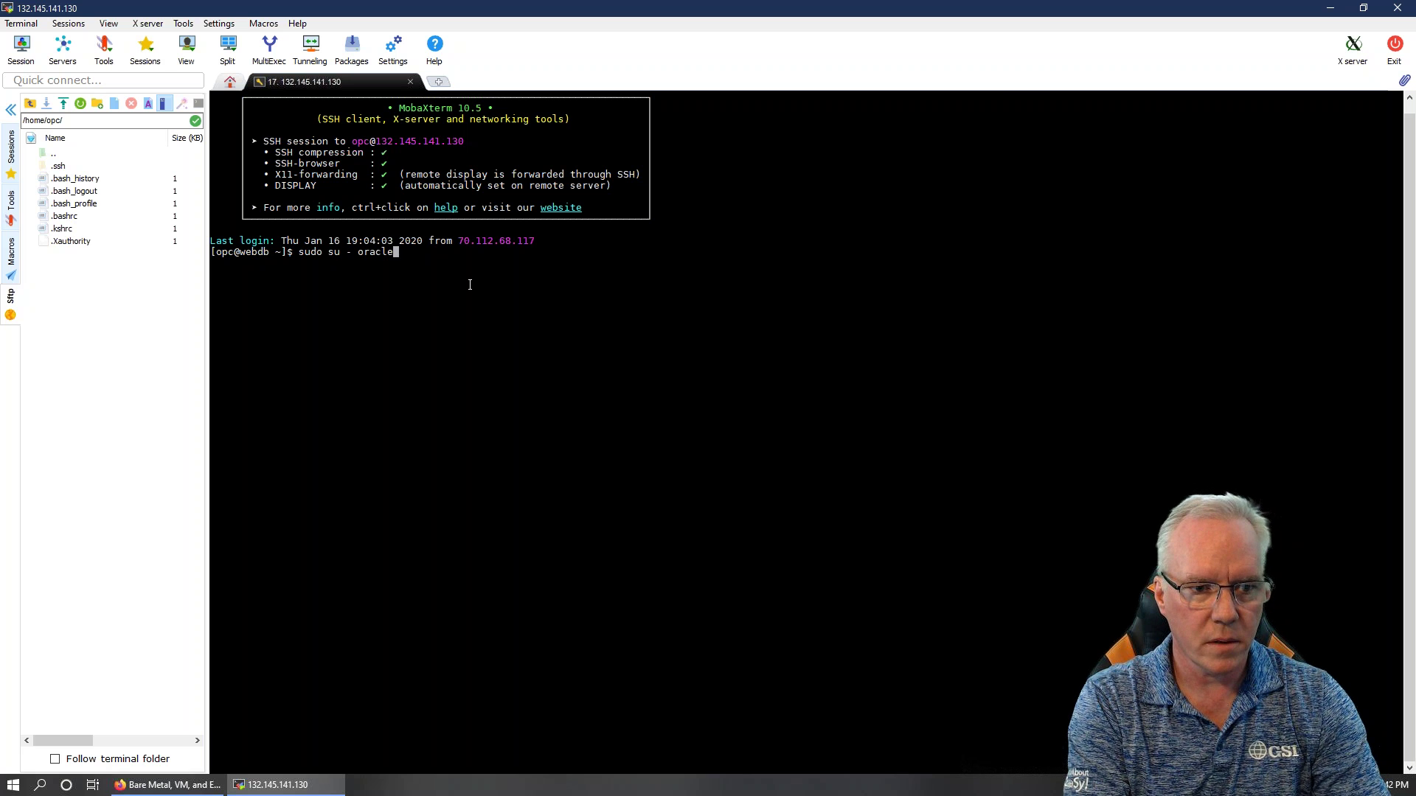
pyautogui.press('Return')
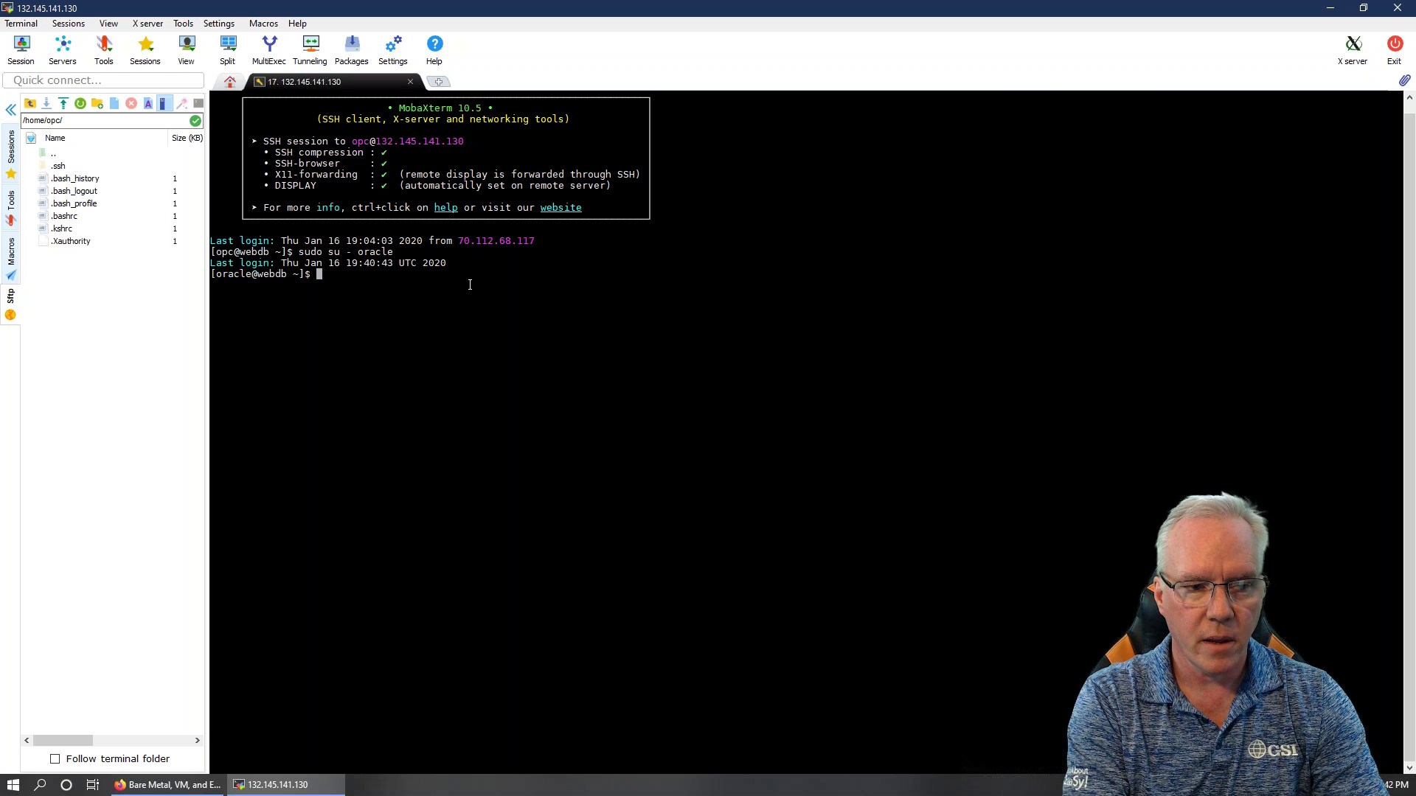
pyautogui.write('ps')
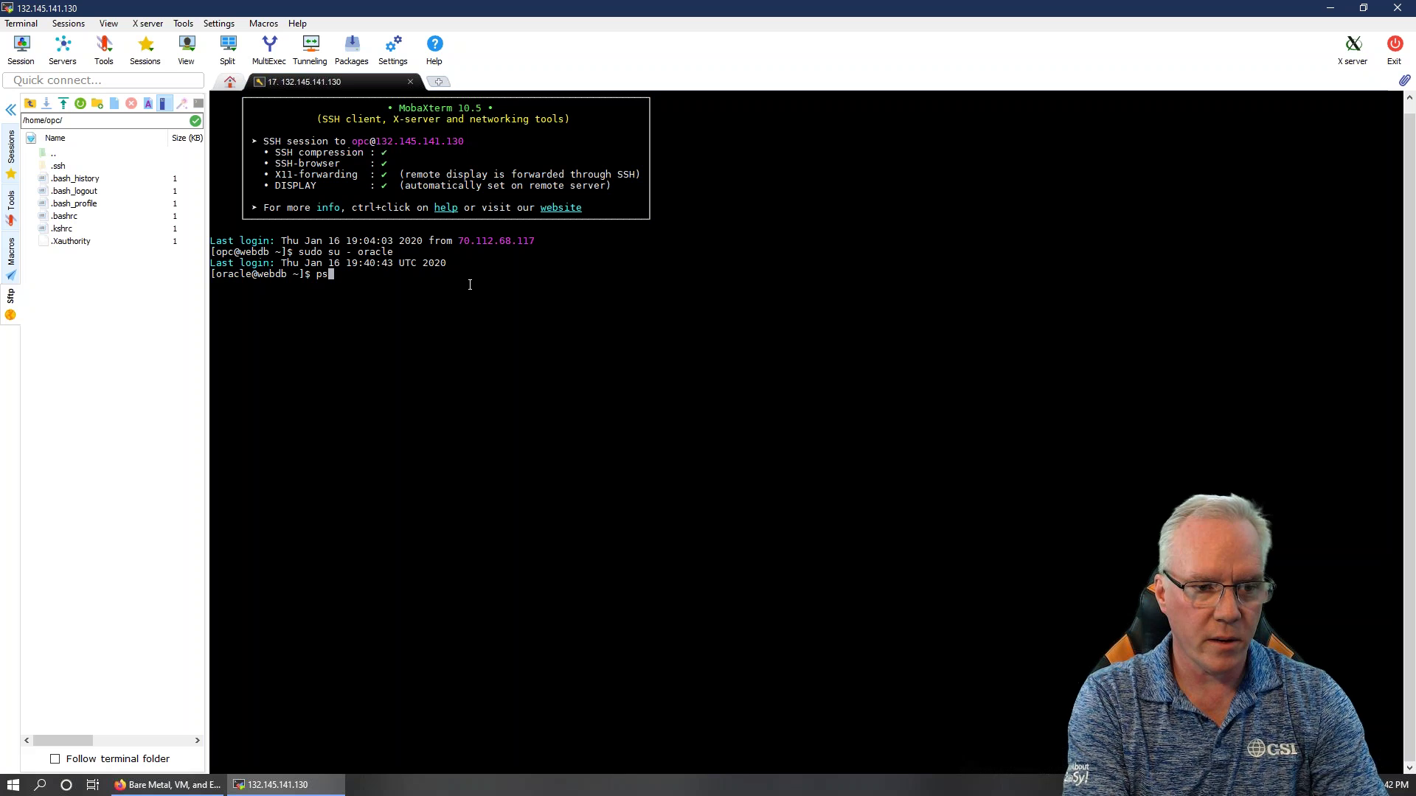
pyautogui.write(' -ef | grep pmon')
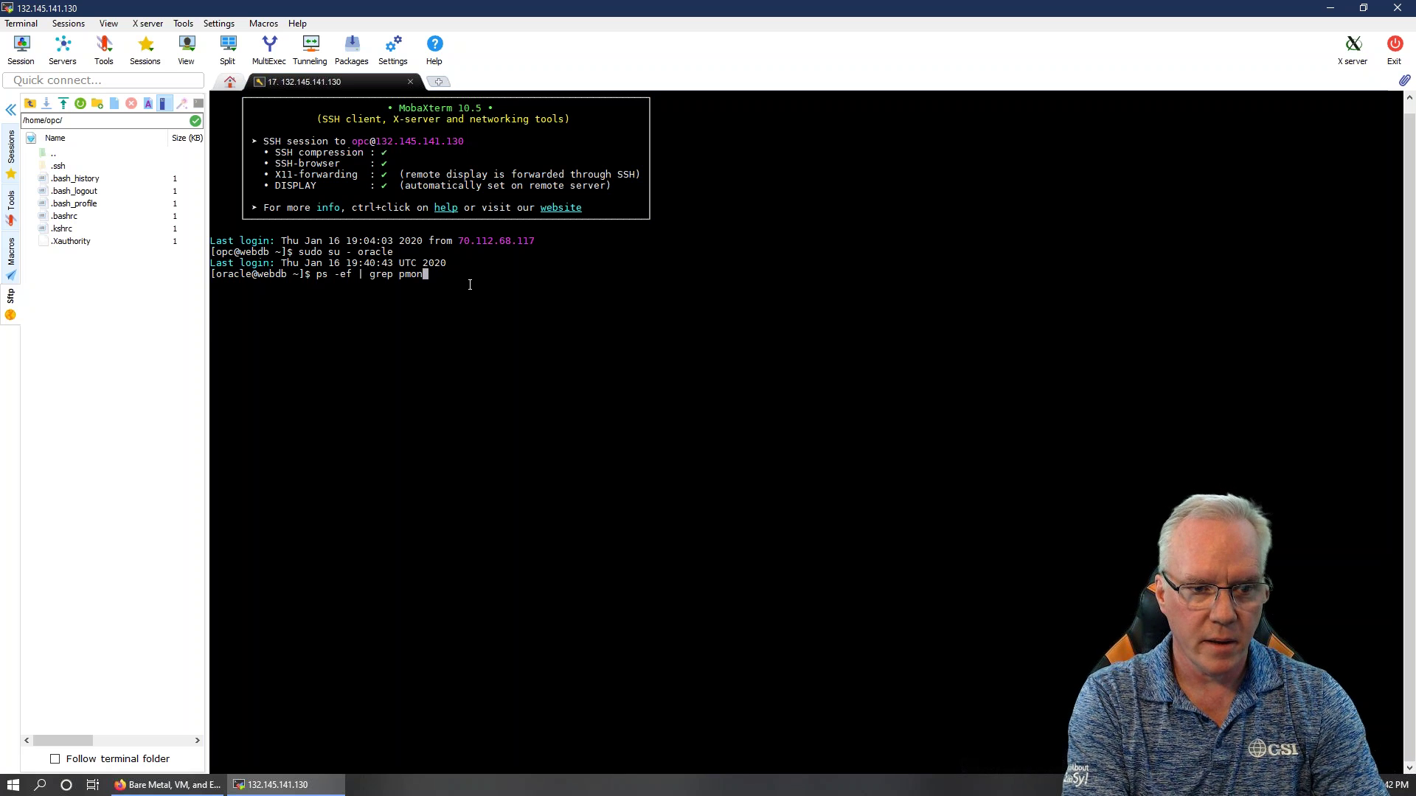
pyautogui.press('Return')
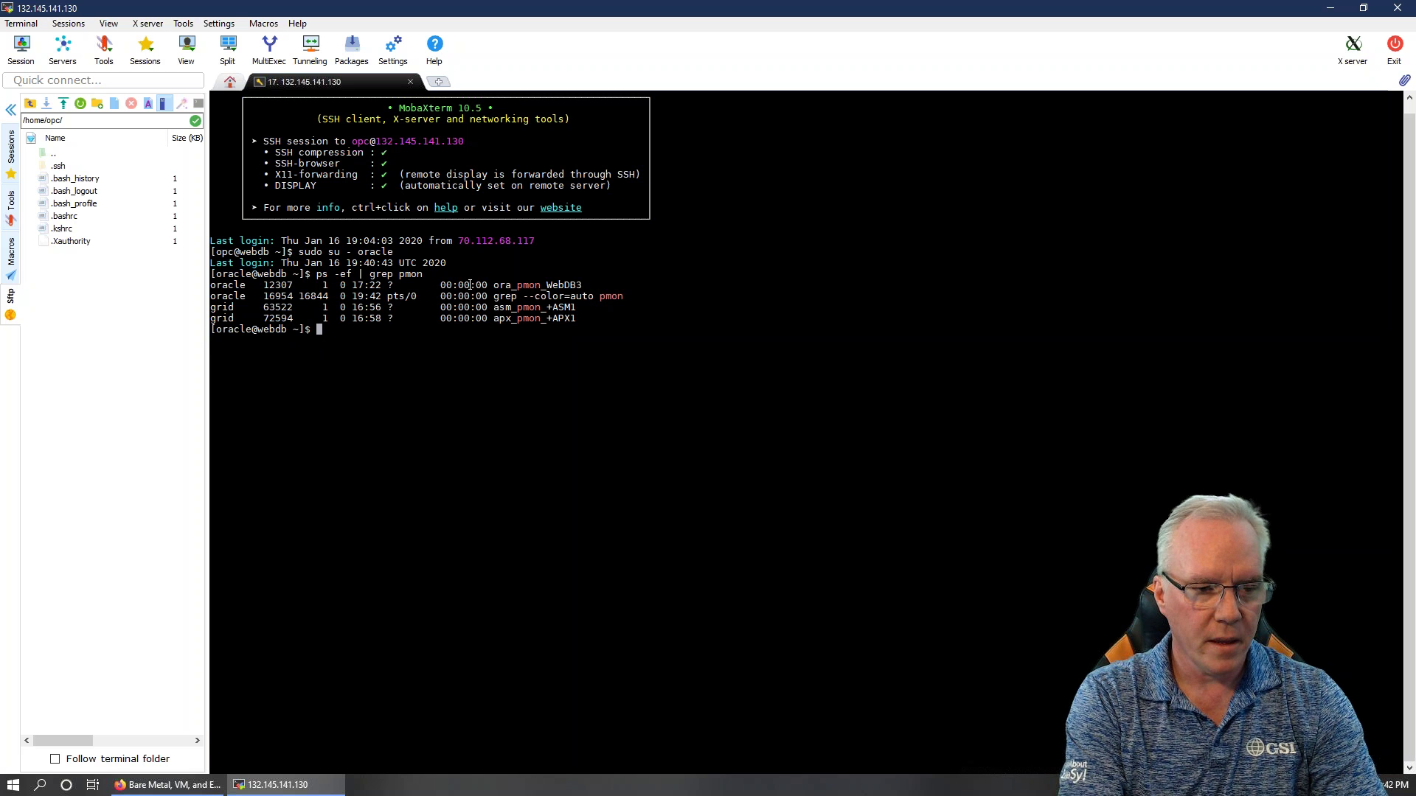
# Set the environment with . oraenv for WebDB3 and start sqlplus / as sysdba
pyautogui.write('. oraev')
pyautogui.press('Return')
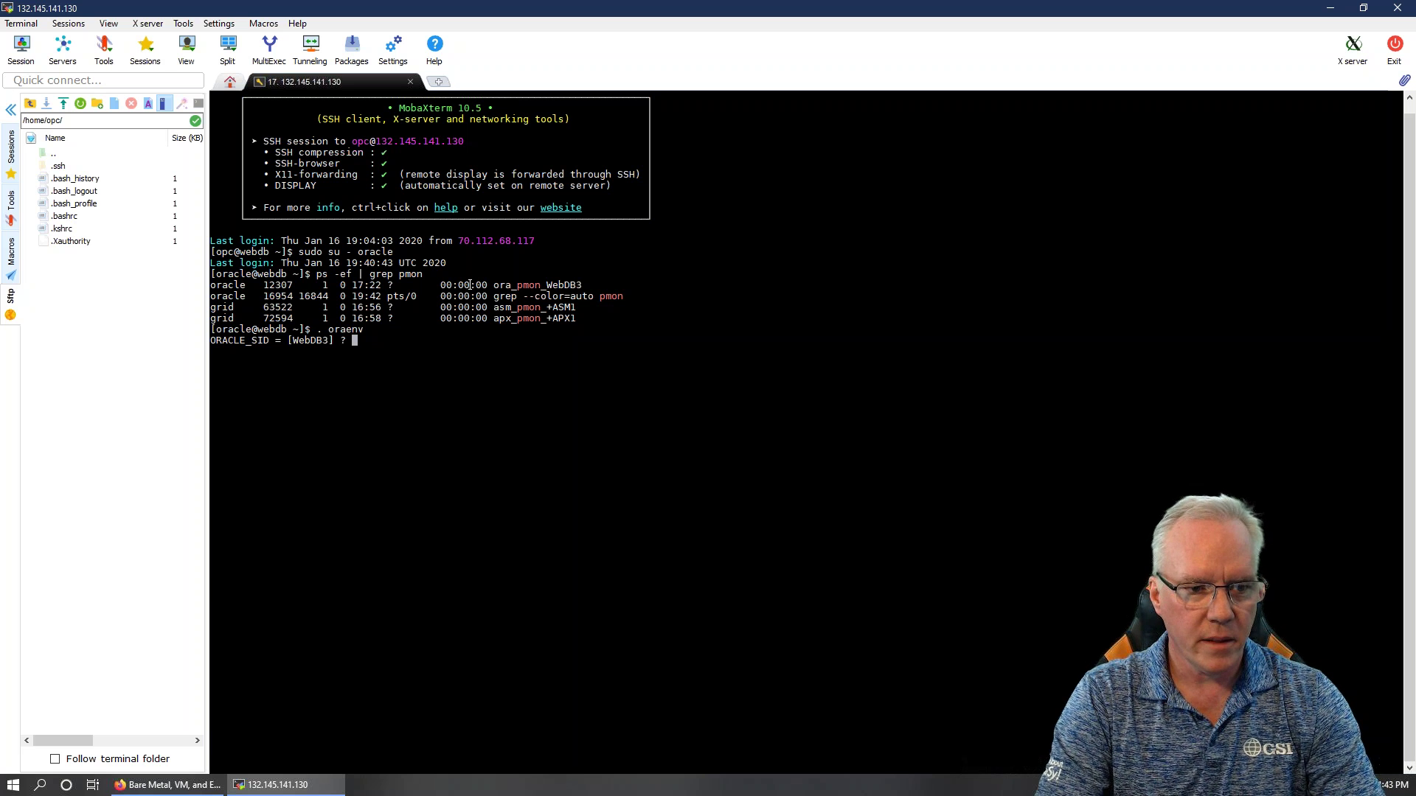
pyautogui.press('Return')
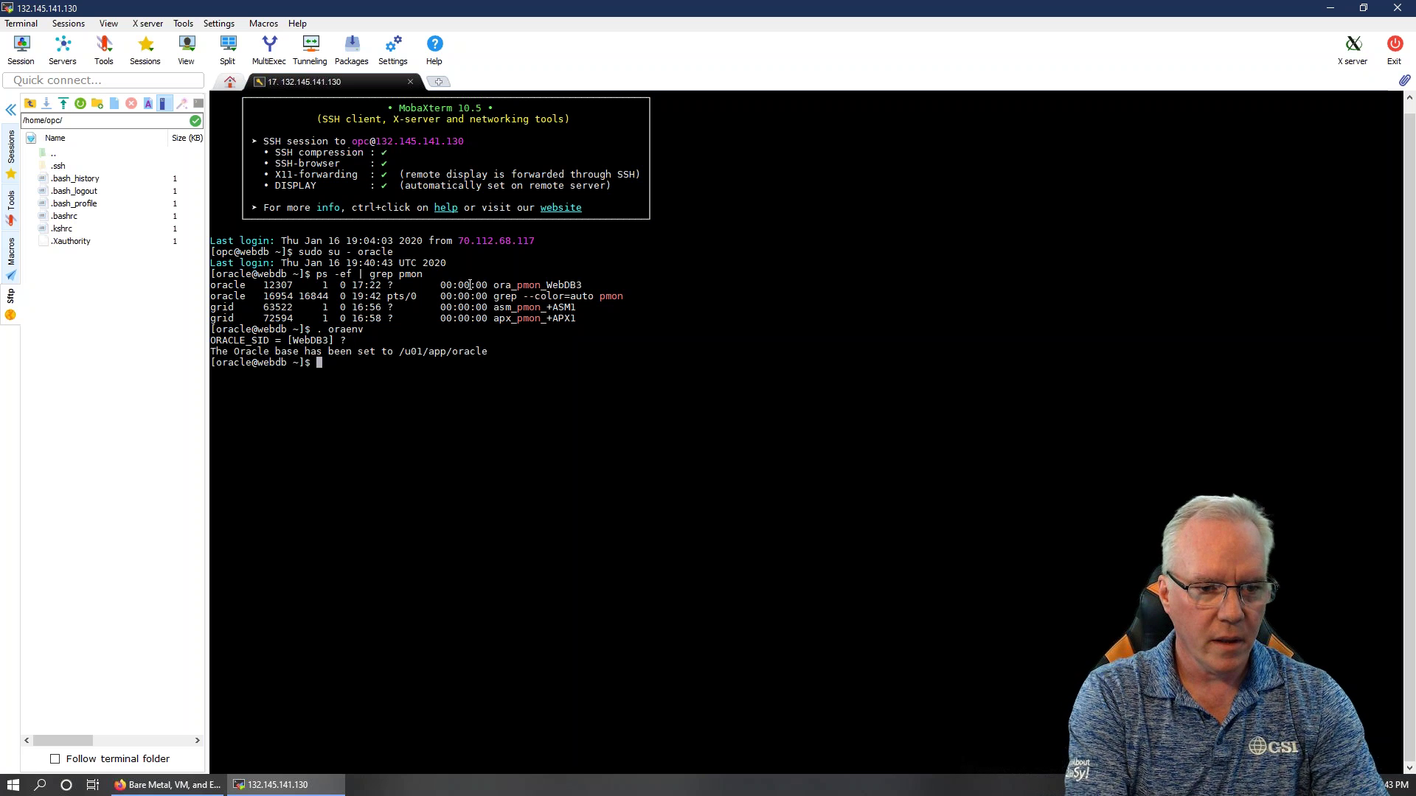
pyautogui.write('sqlspl')
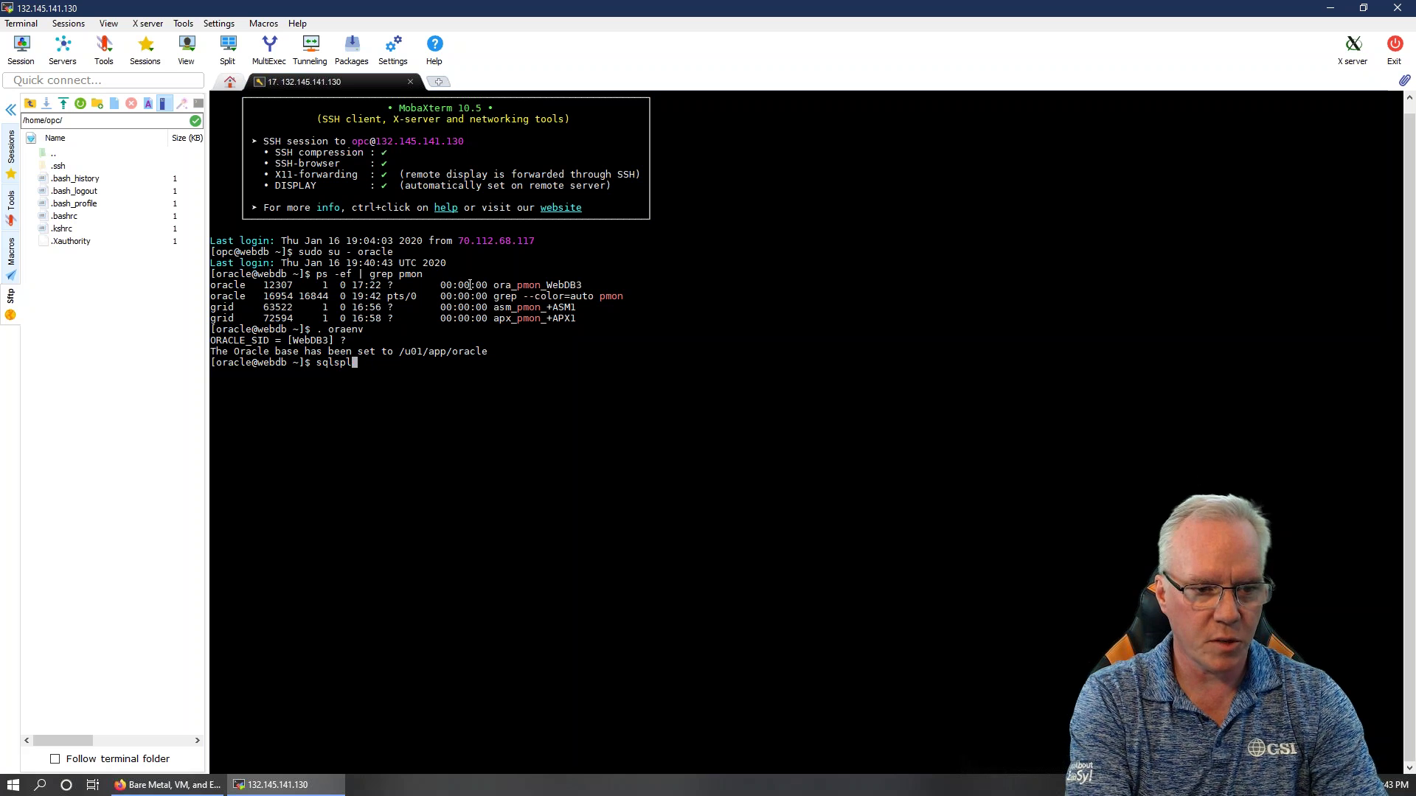
pyautogui.write('lus')
pyautogui.write('/ as a')
pyautogui.write('sydb')
pyautogui.press('BackSpace')
pyautogui.press('BackSpace')
pyautogui.press('BackSpace')
pyautogui.write('ysdba')
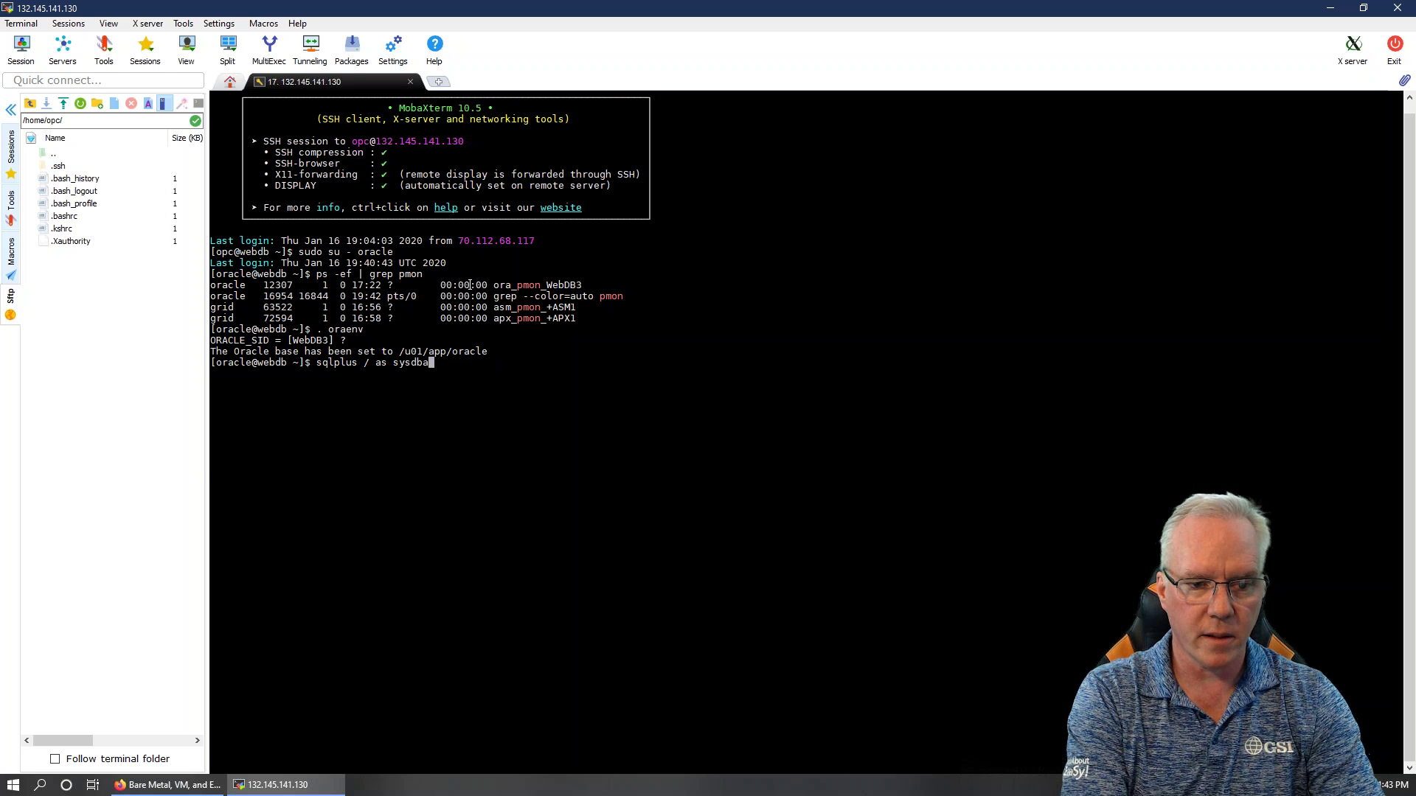
pyautogui.press('Return')
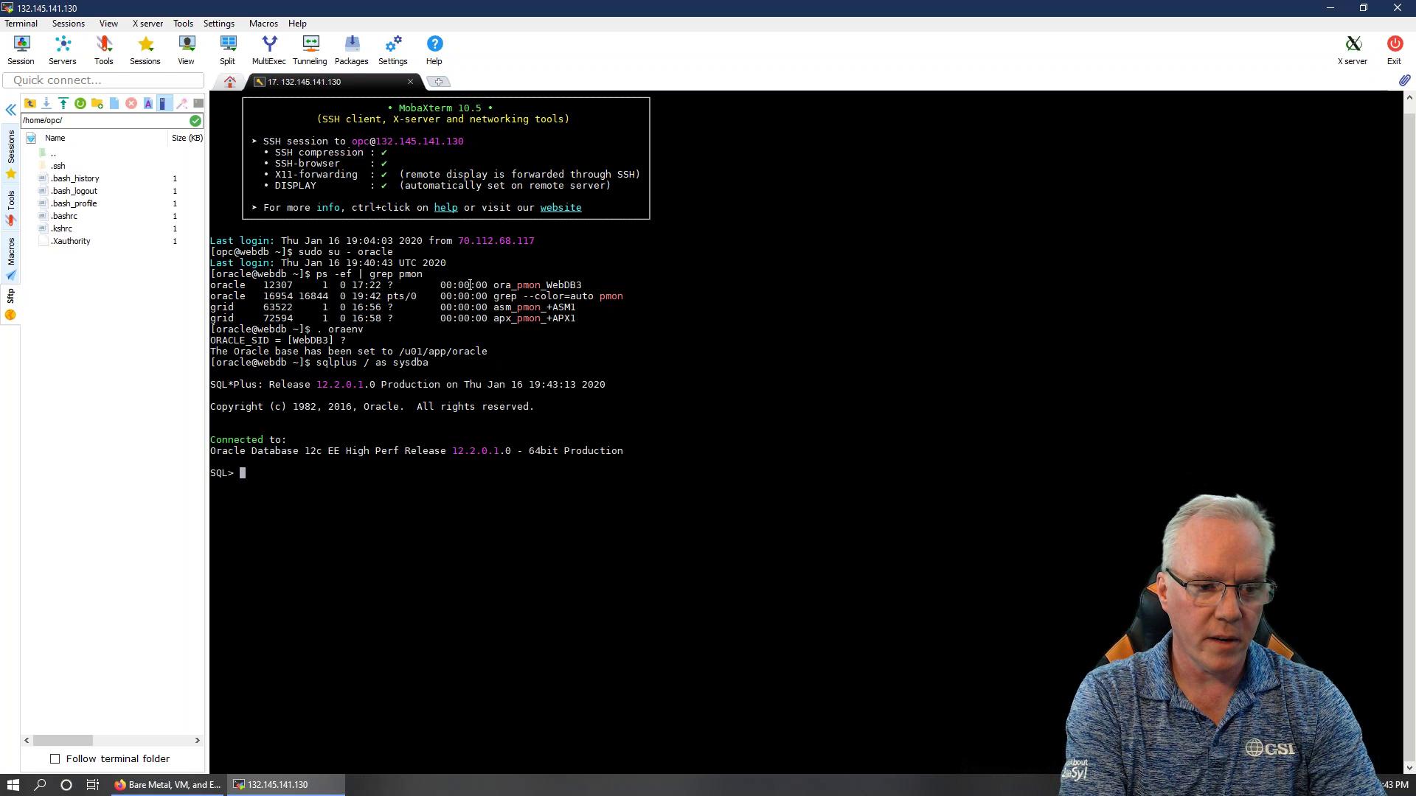
# Run show con_name to confirm CDB$ROOT, then begin typing an alter session command
pyautogui.write('c')
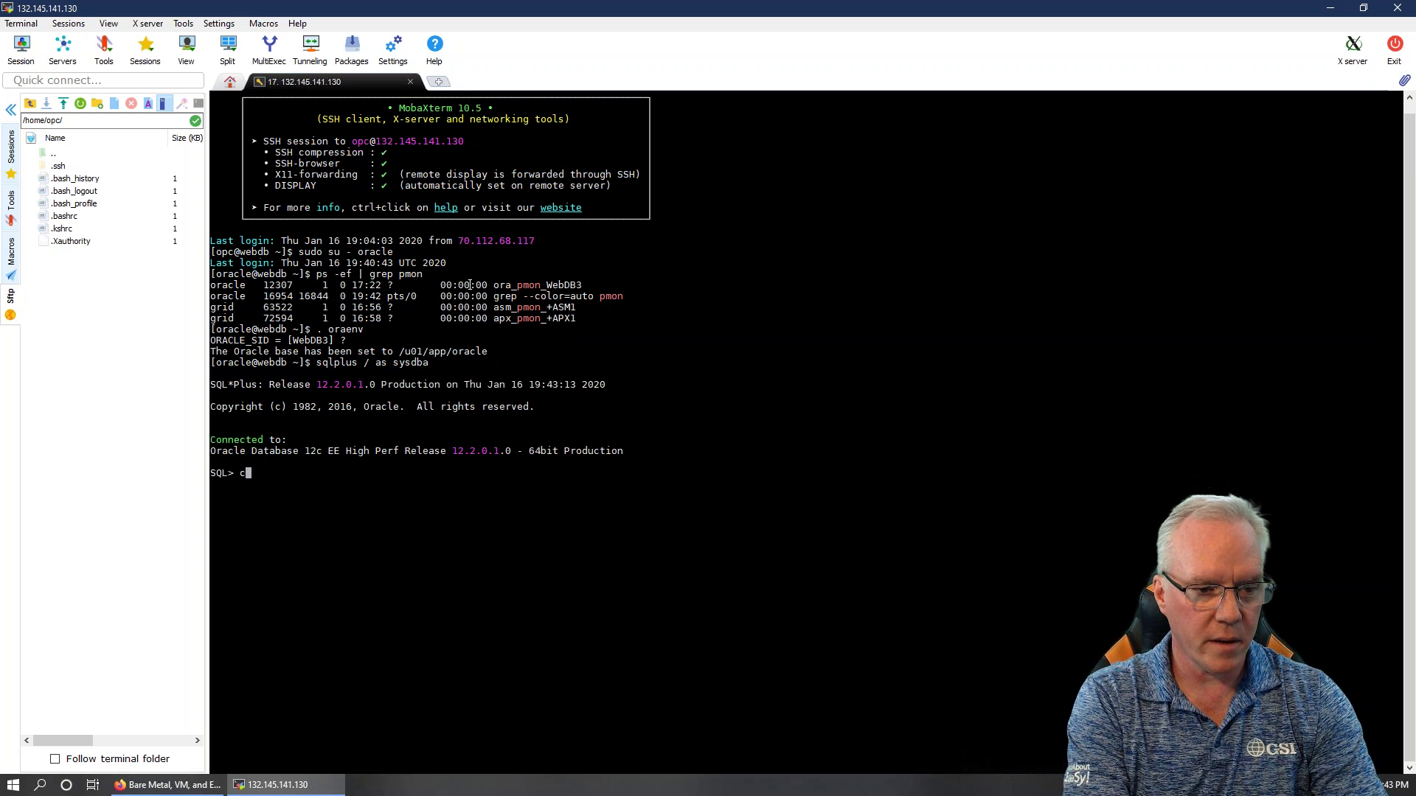
pyautogui.press('BackSpace')
pyautogui.write('show con_nam')
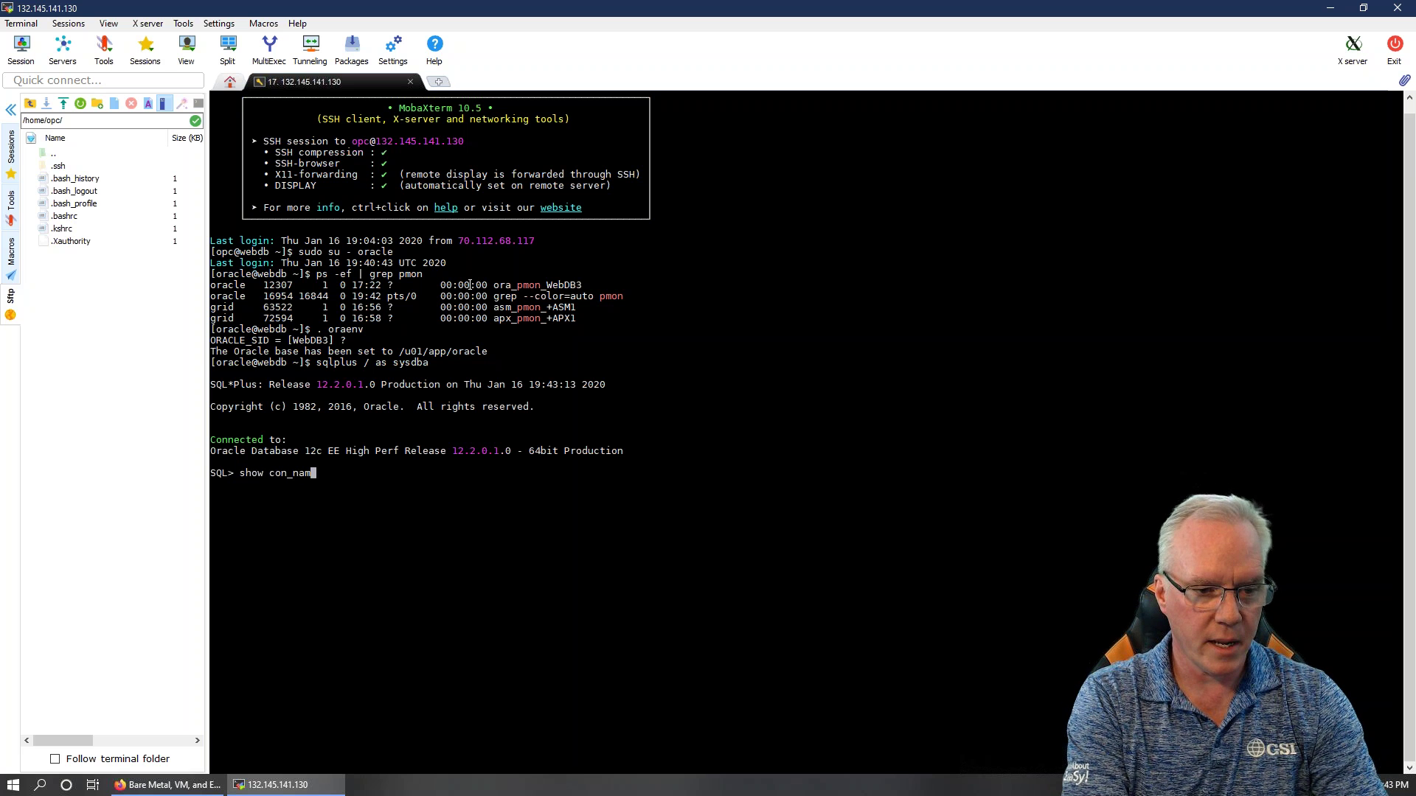
pyautogui.write('e')
pyautogui.press('Return')
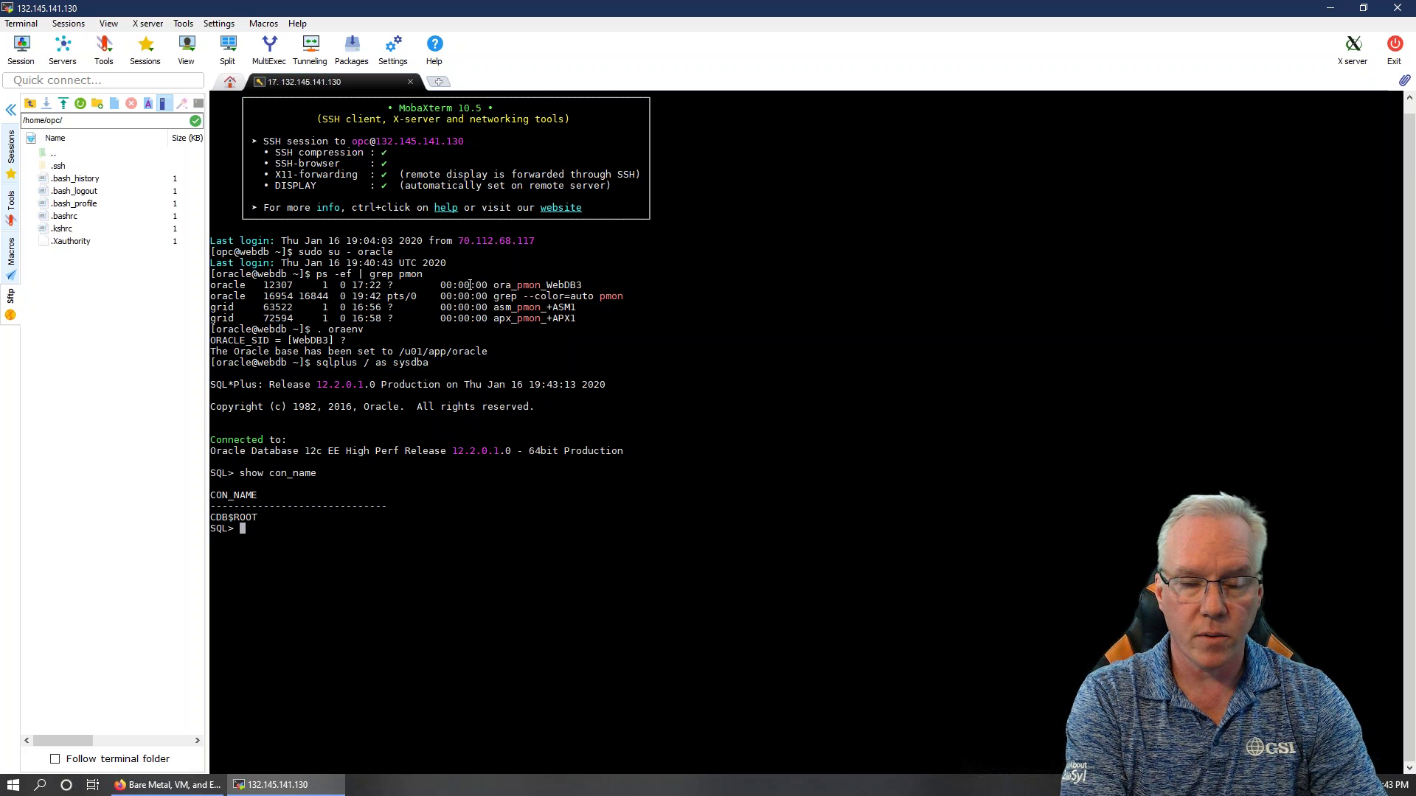
pyautogui.write('alter session set con_name =')
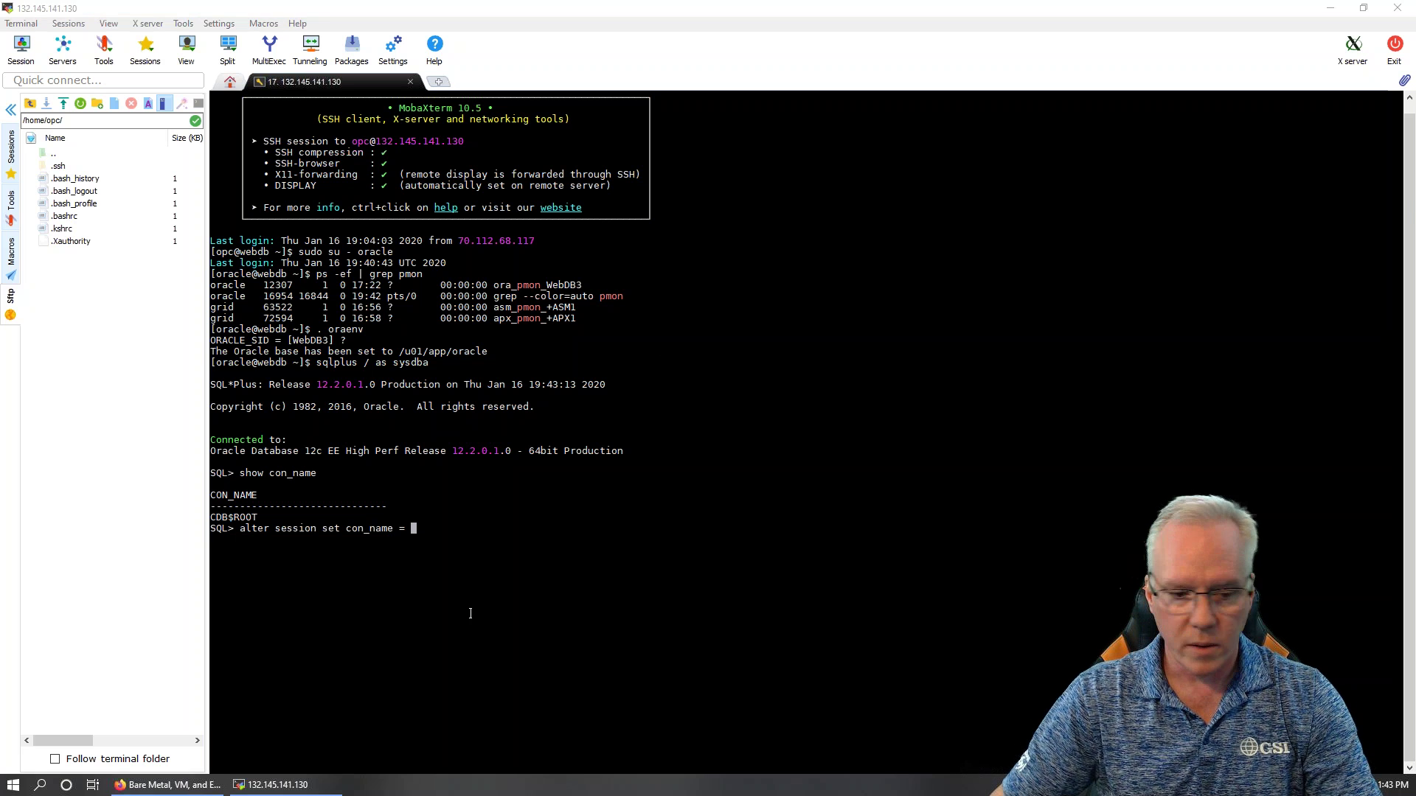
pyautogui.click(183, 788)
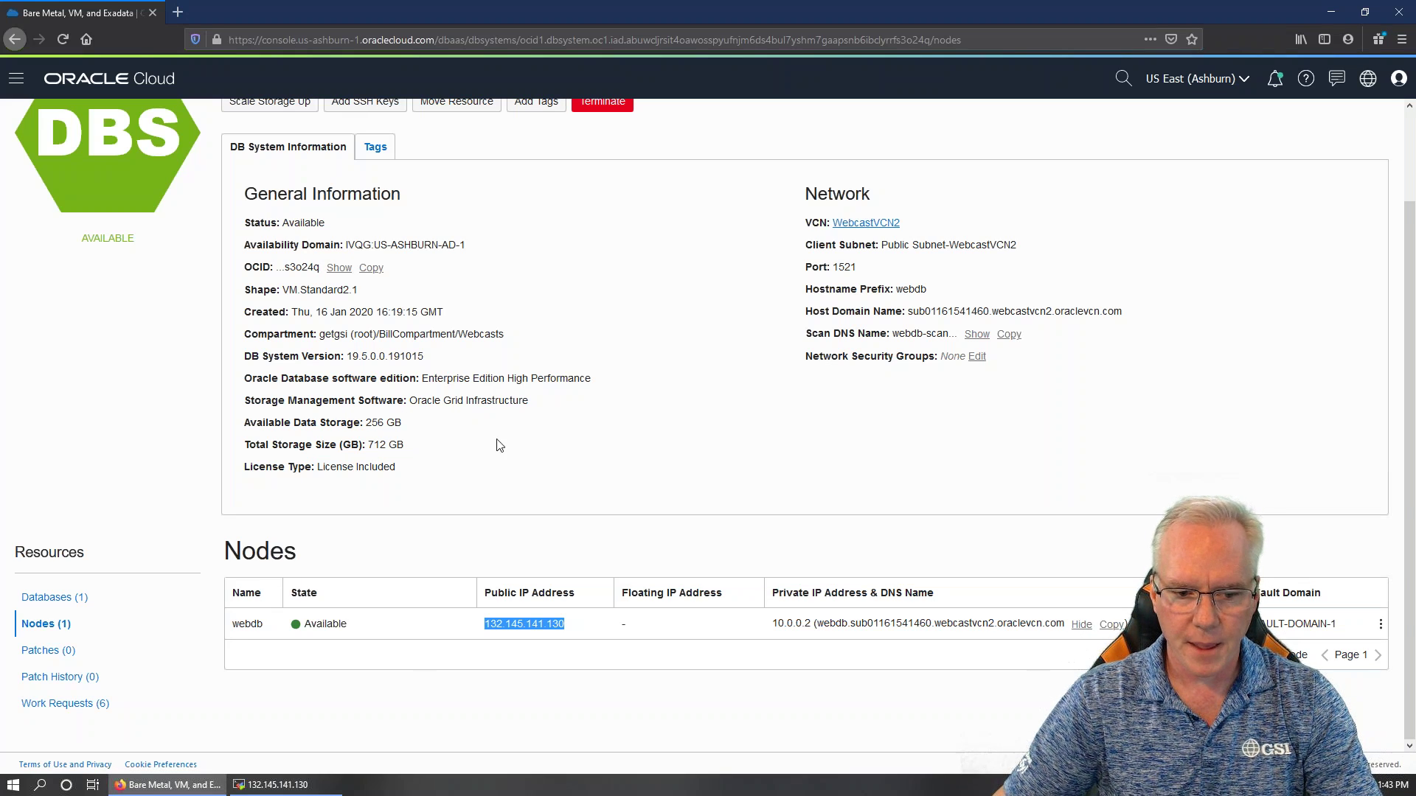
pyautogui.click(301, 785)
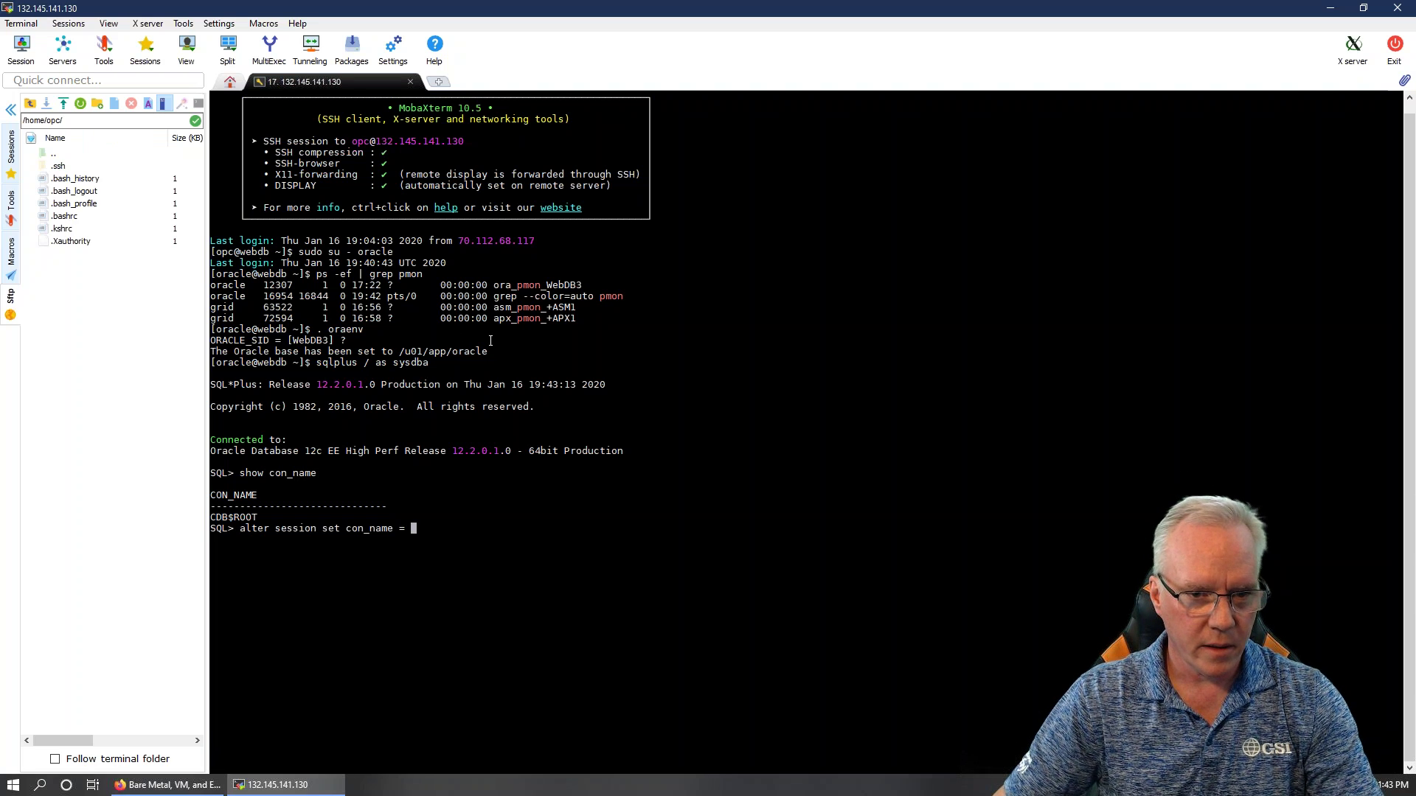
pyautogui.click(168, 785)
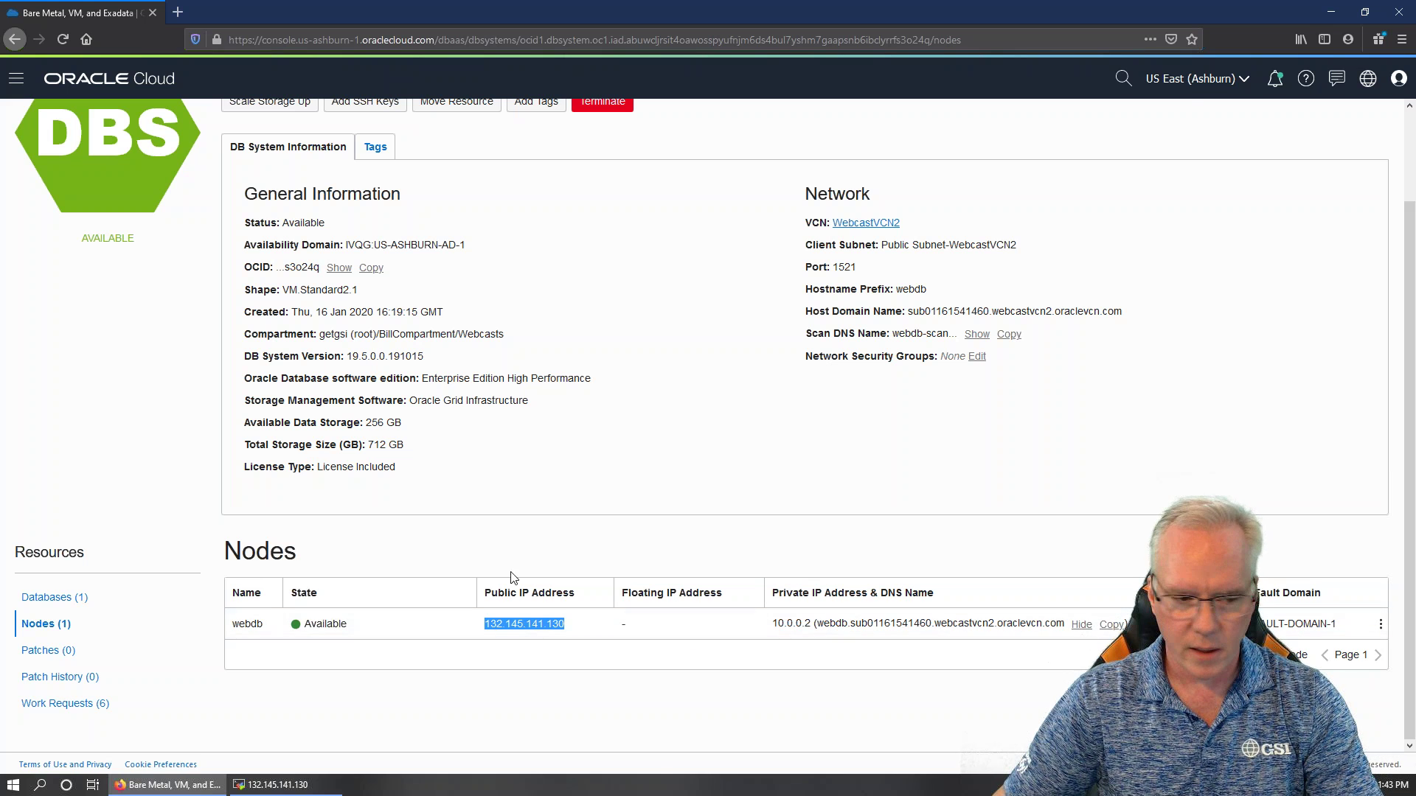
pyautogui.click(67, 598)
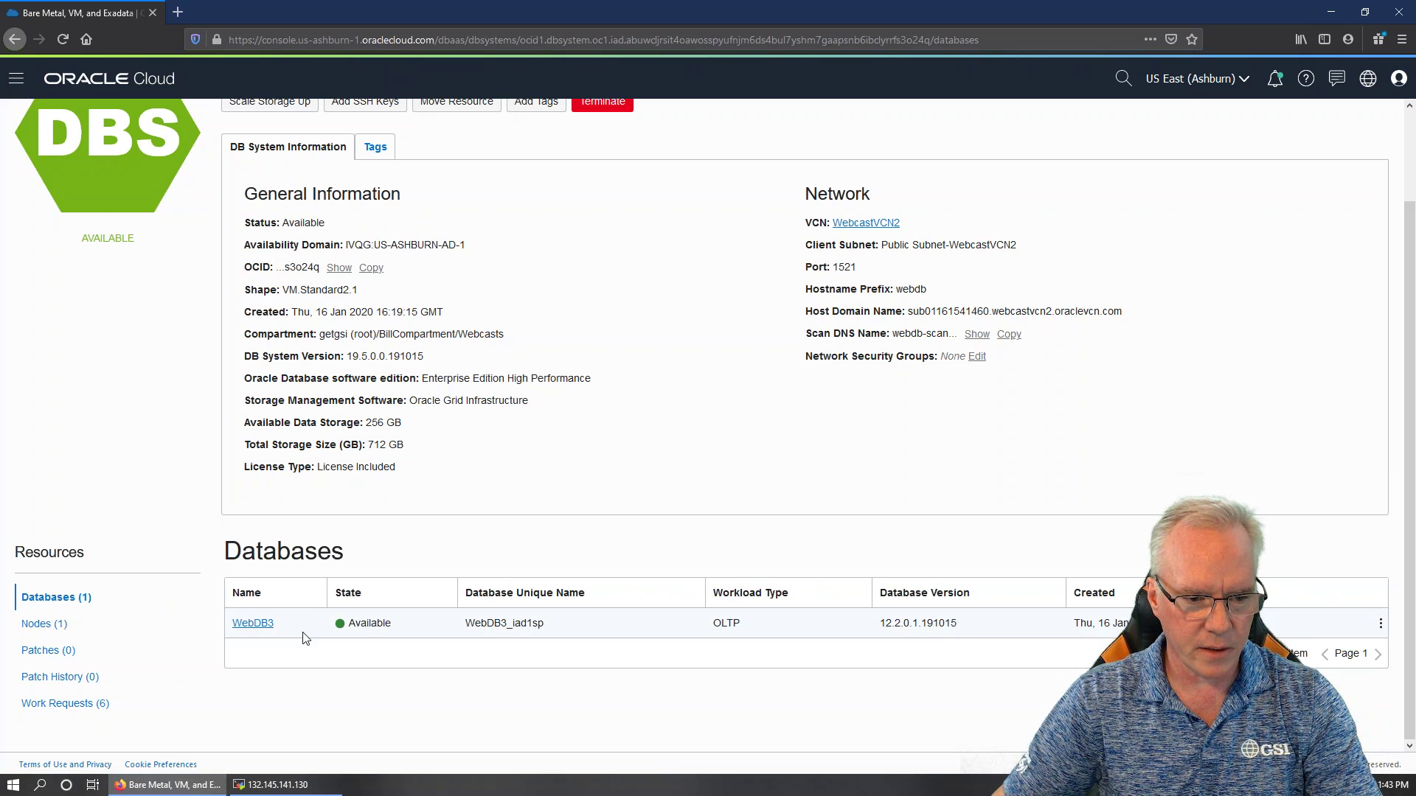
pyautogui.click(1380, 623)
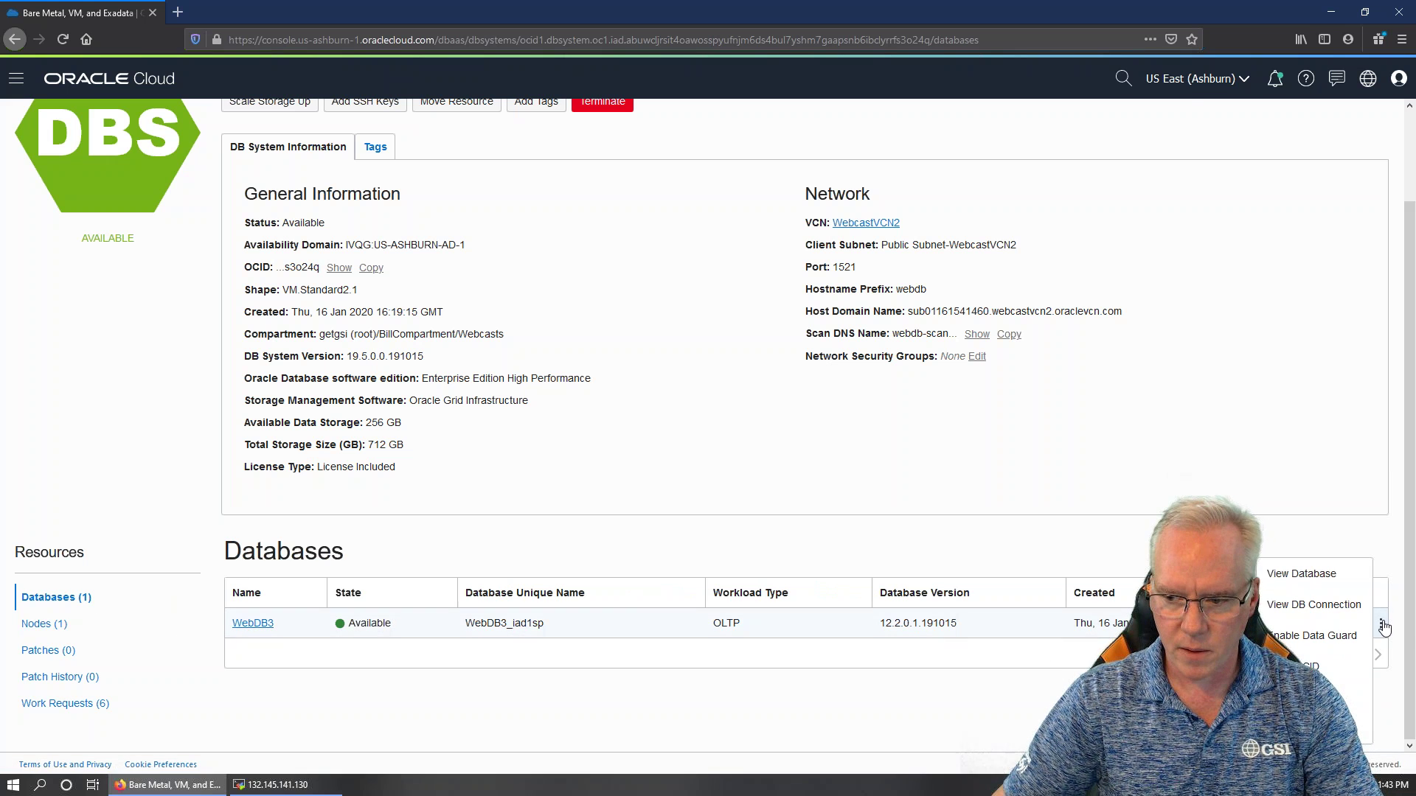
pyautogui.click(1314, 605)
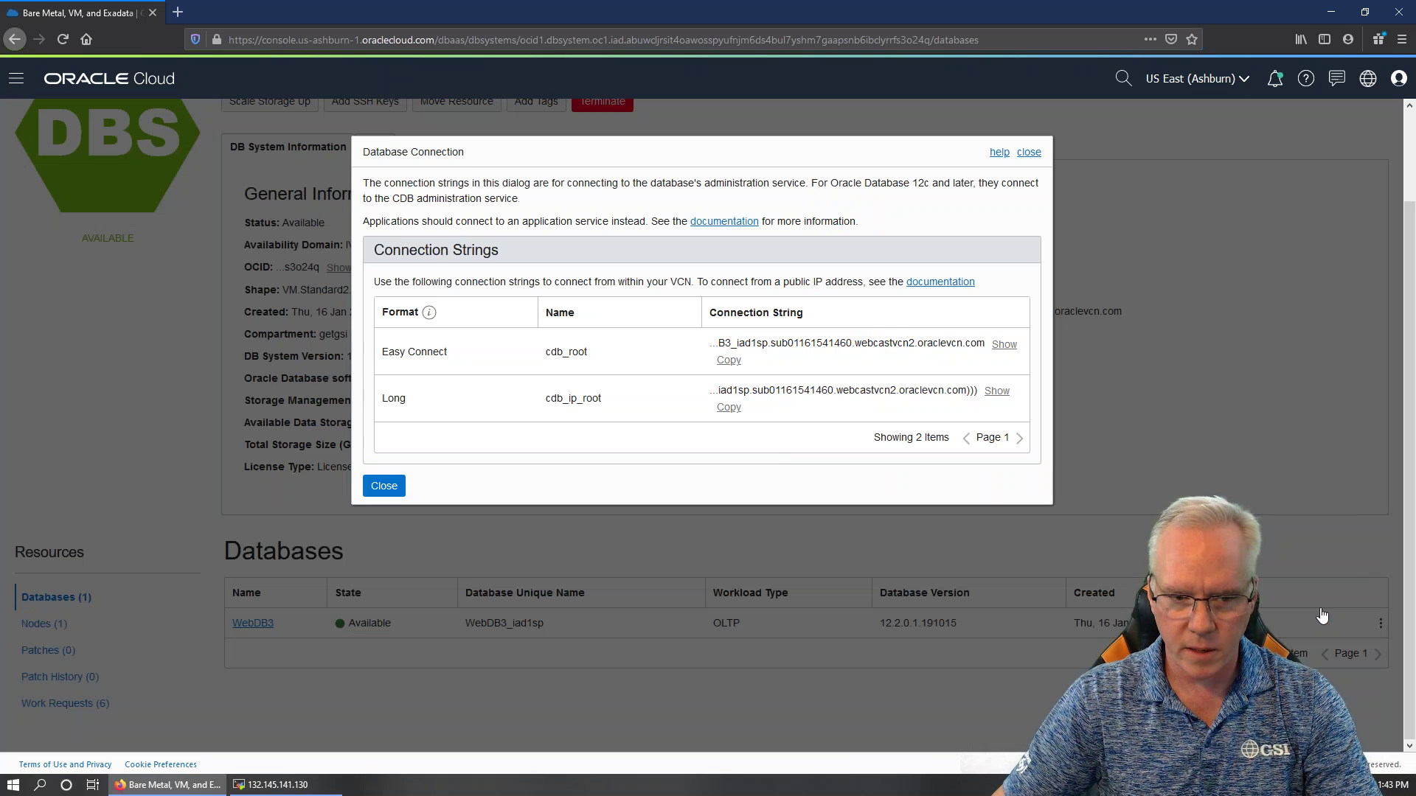
pyautogui.click(1028, 152)
pyautogui.click(1381, 623)
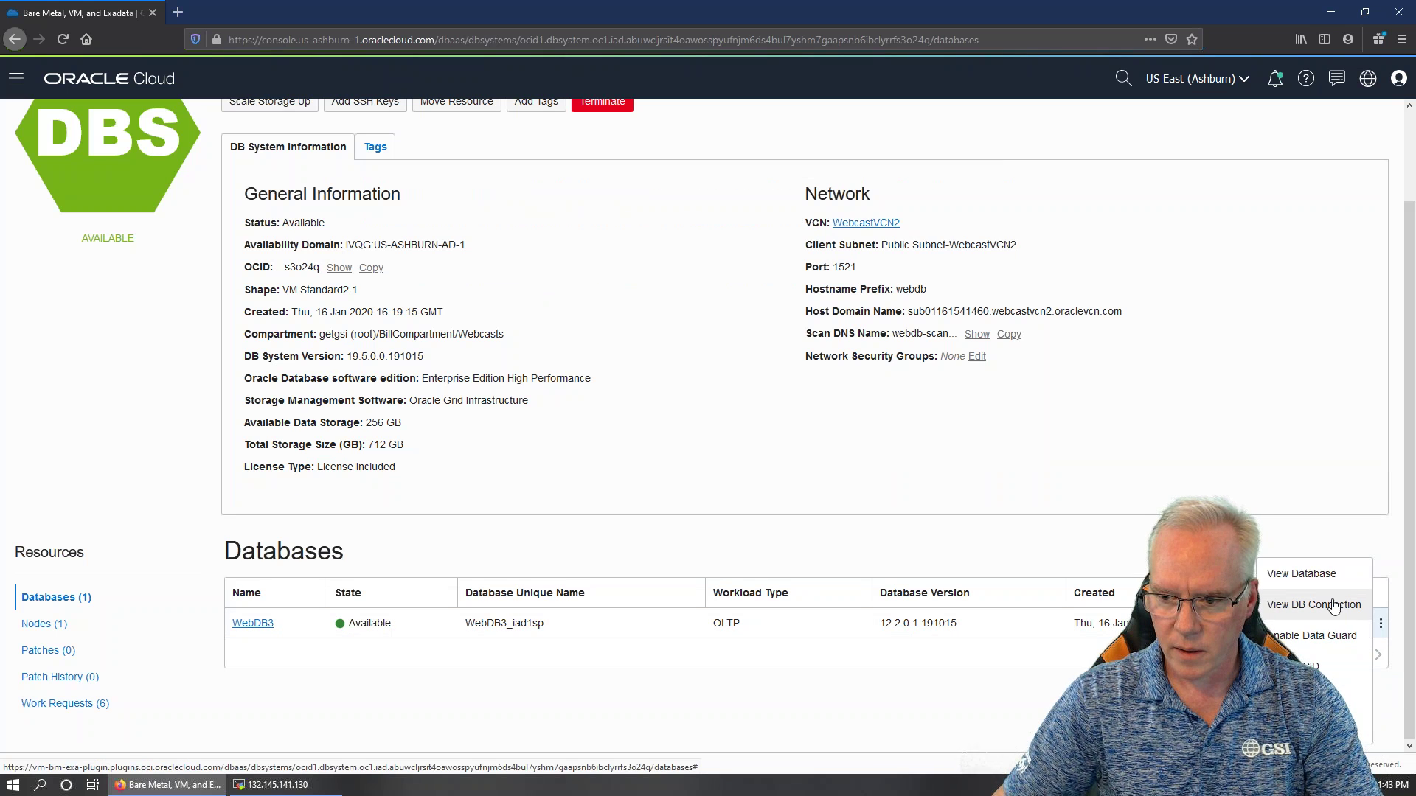
pyautogui.click(1328, 575)
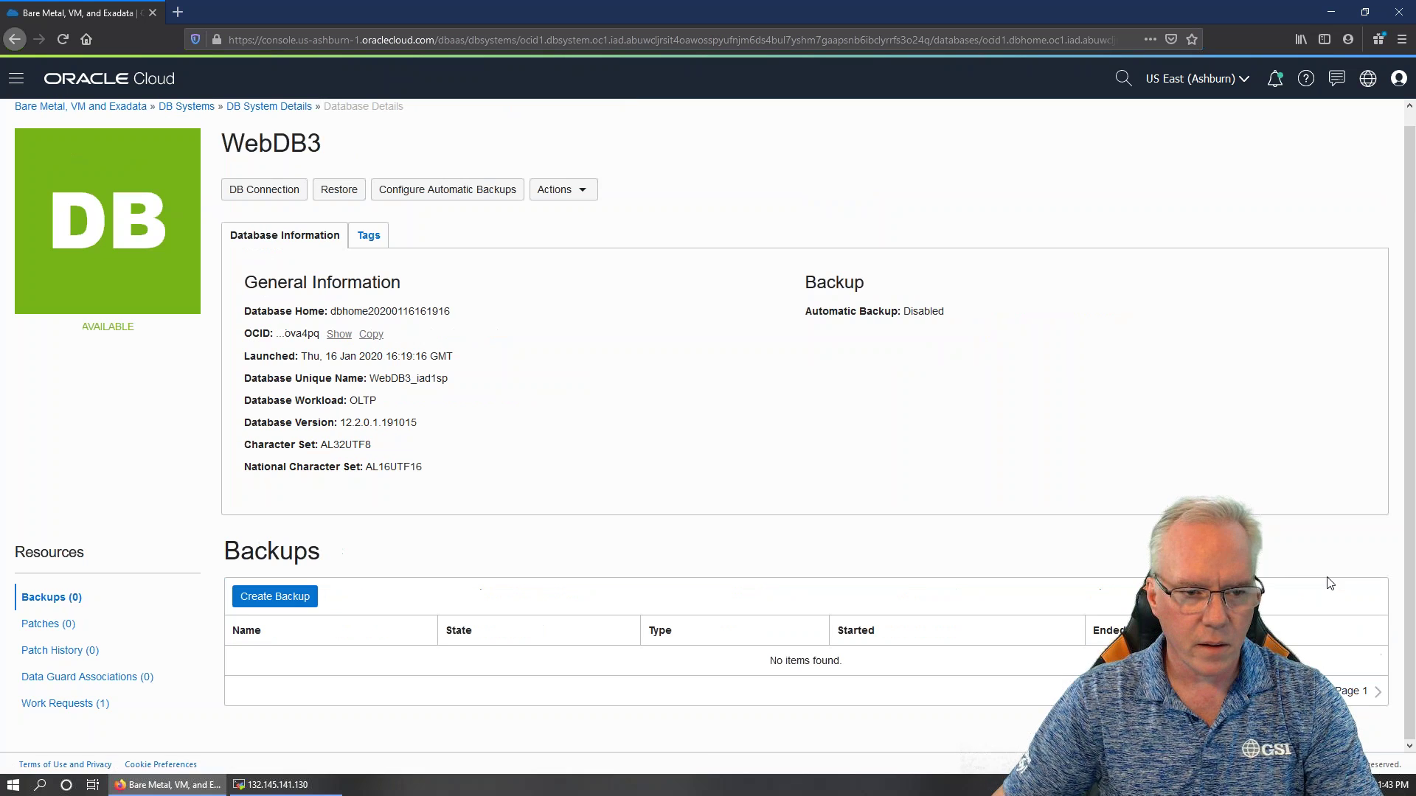
pyautogui.click(276, 194)
pyautogui.click(1032, 152)
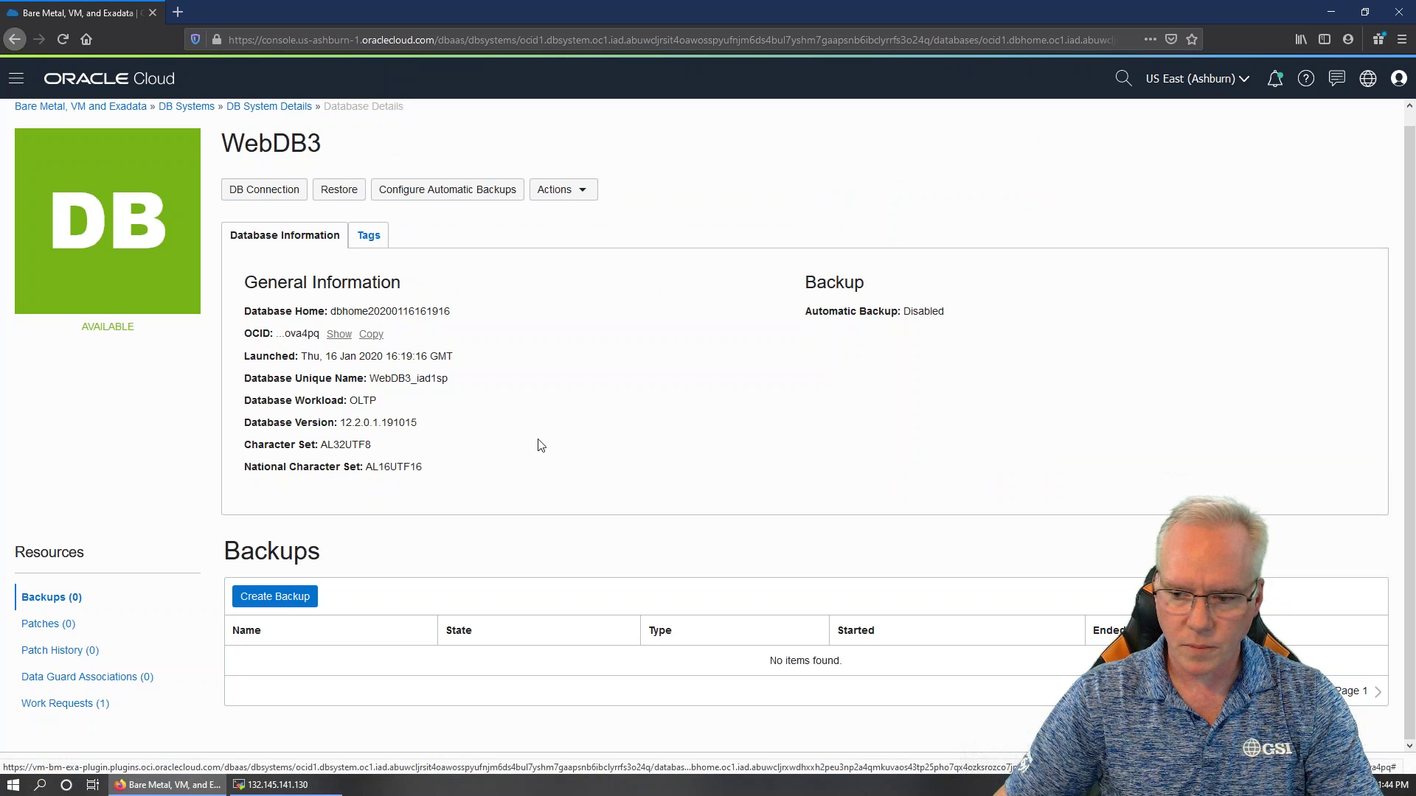
pyautogui.click(555, 193)
pyautogui.click(575, 195)
pyautogui.click(575, 193)
pyautogui.hotkey('alt', 'Left')
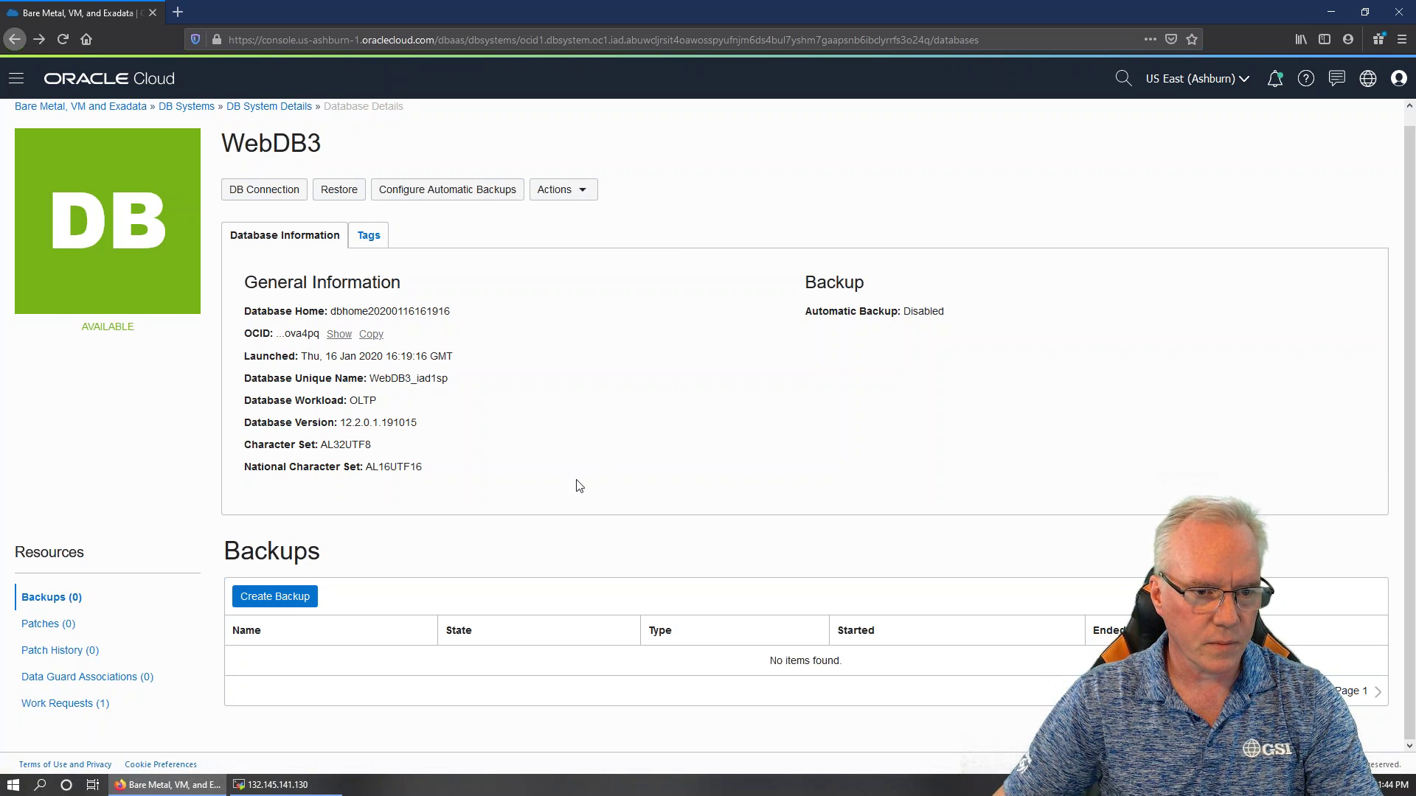
pyautogui.click(43, 712)
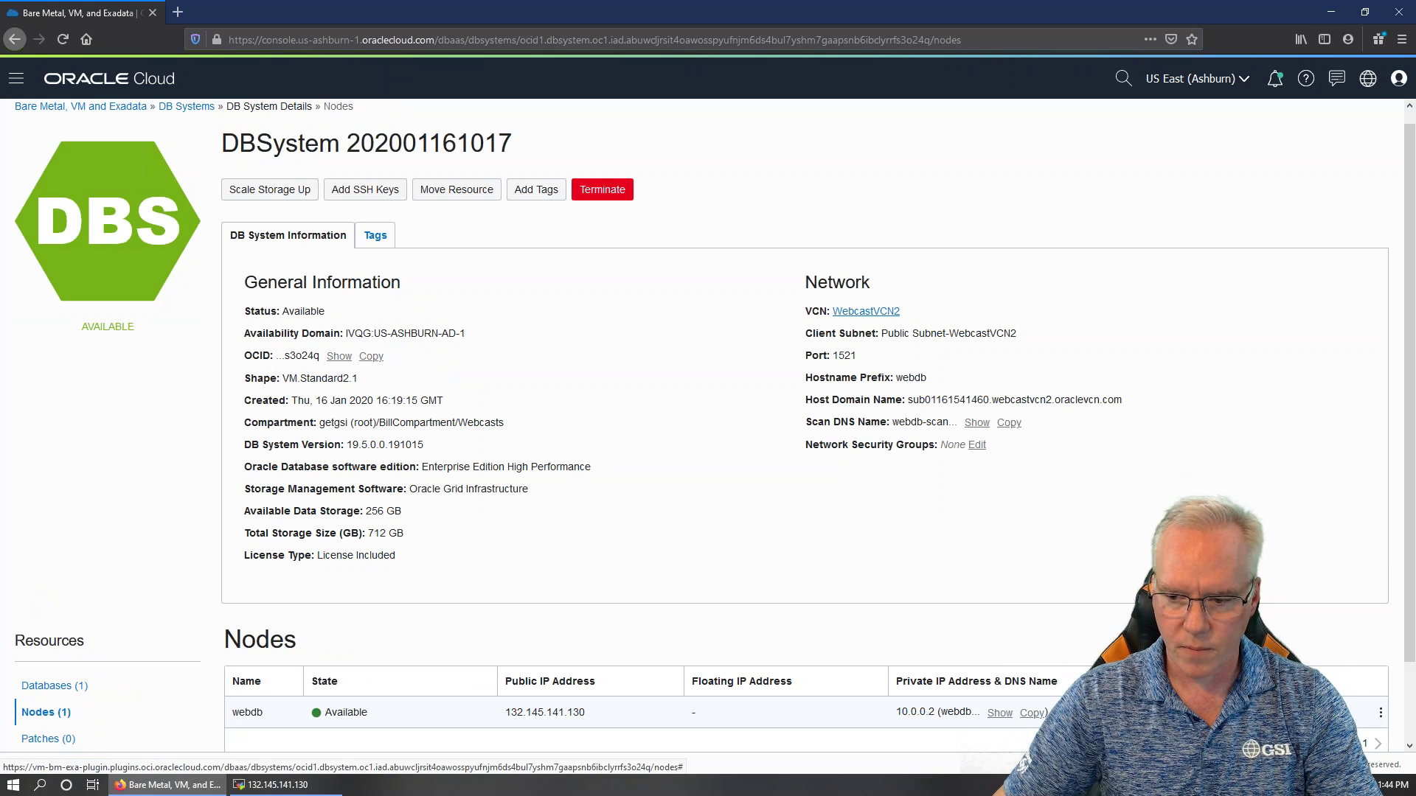
pyautogui.click(1381, 713)
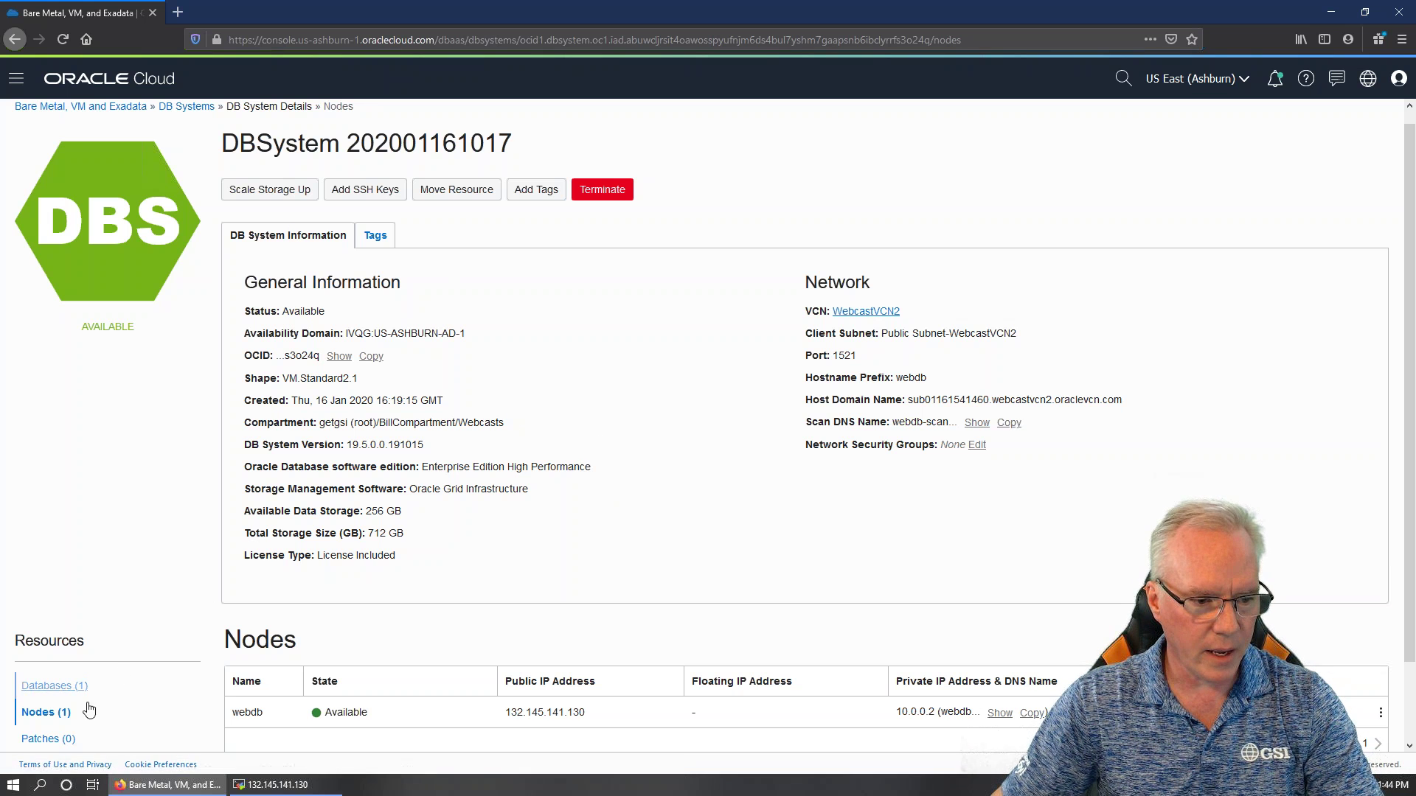
pyautogui.click(56, 686)
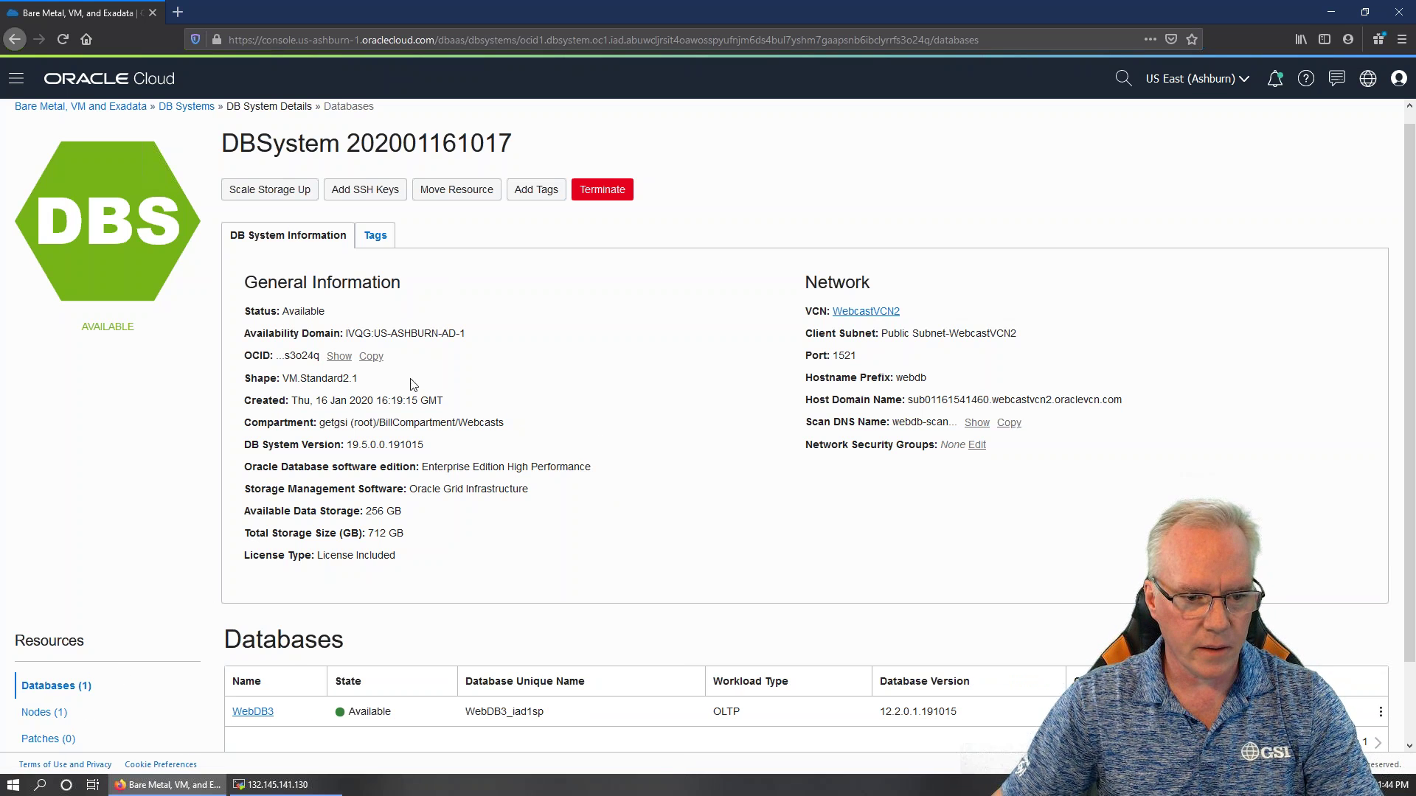
pyautogui.click(253, 713)
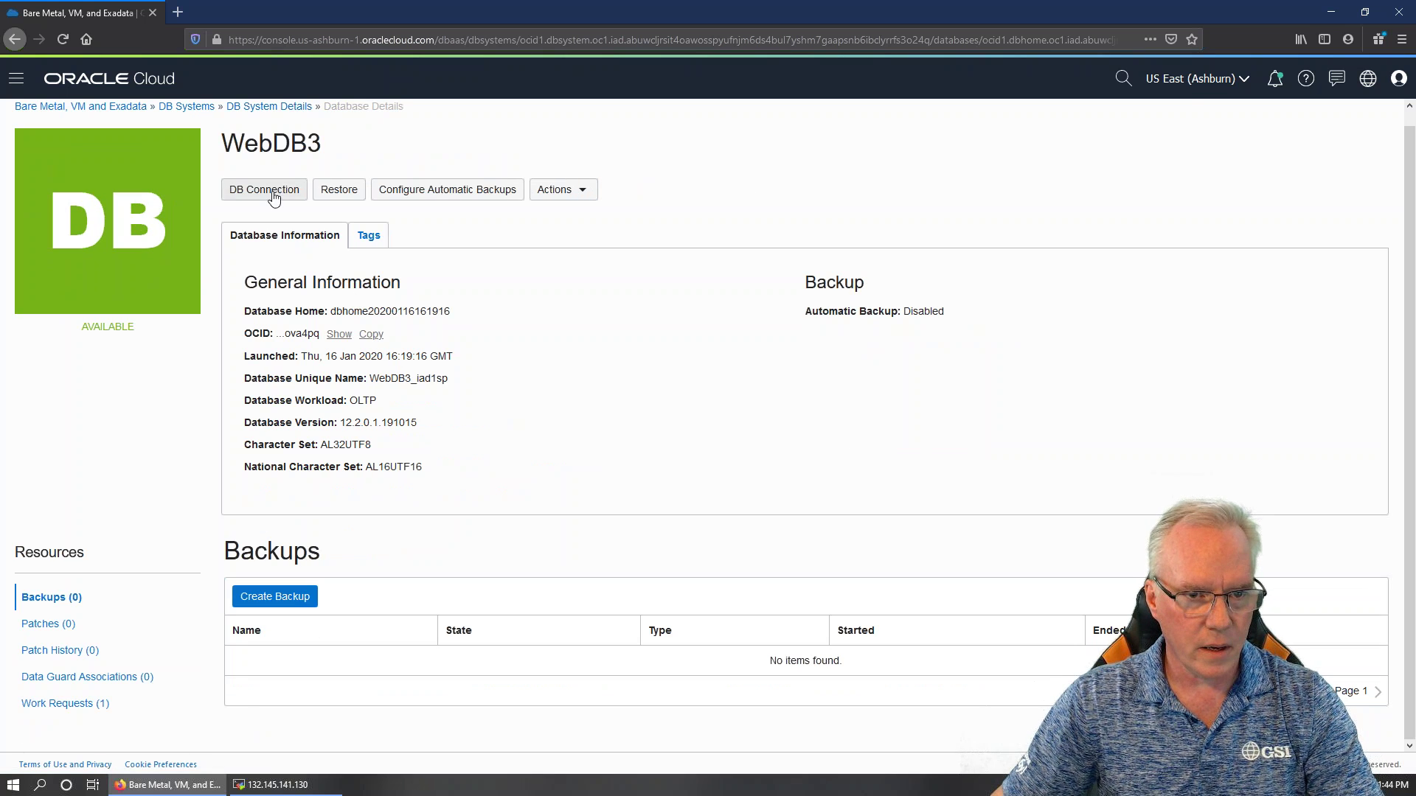
pyautogui.click(270, 191)
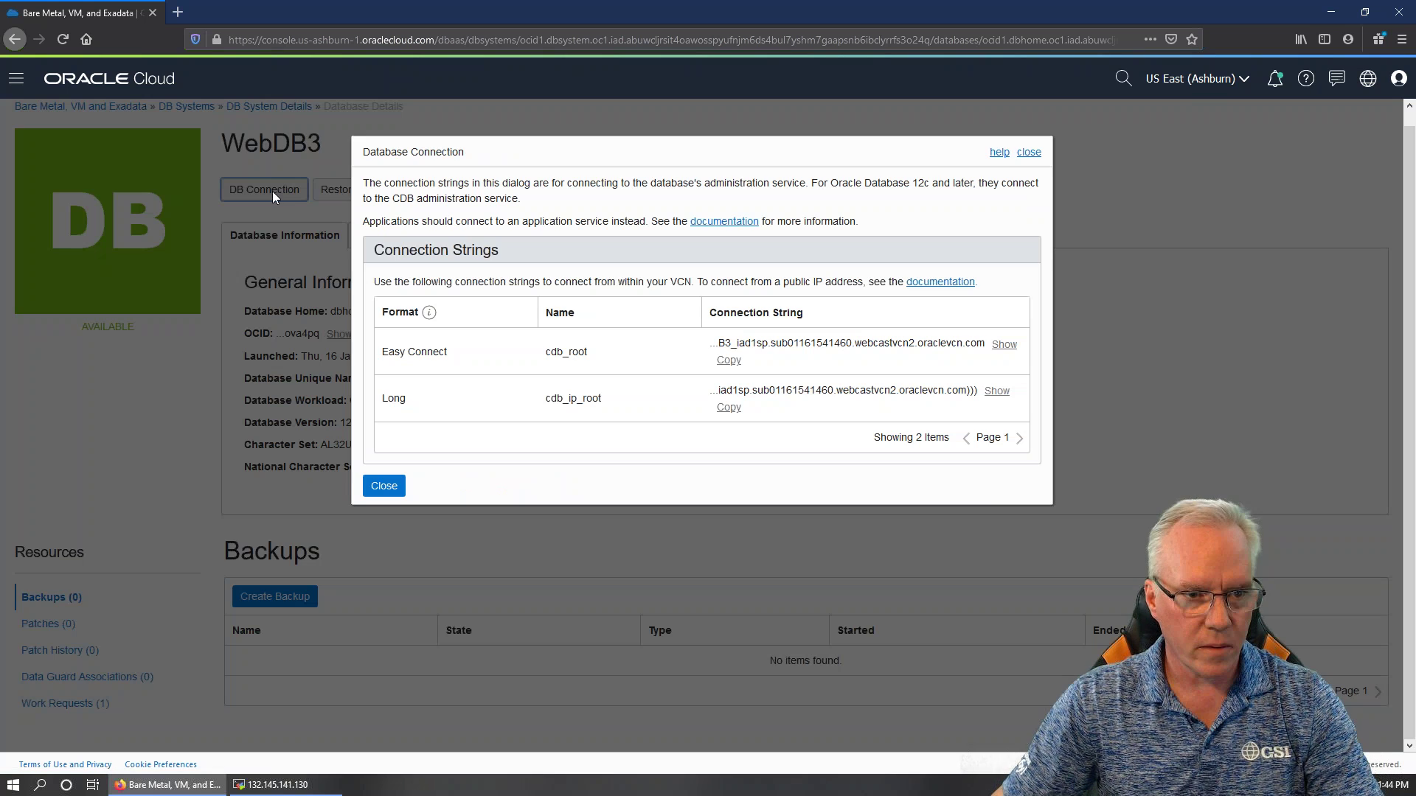
pyautogui.click(1029, 152)
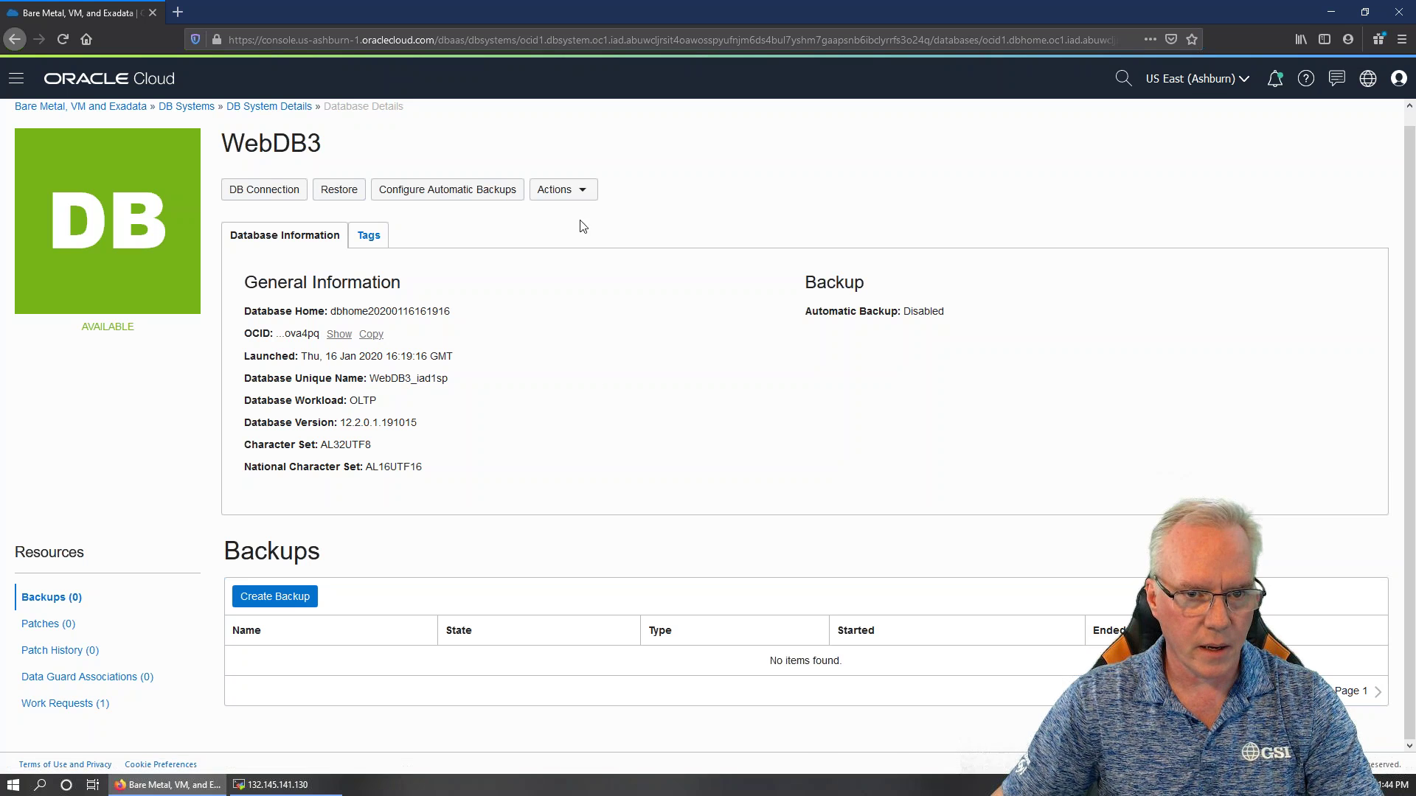
pyautogui.click(577, 190)
pyautogui.click(611, 442)
pyautogui.hotkey('alt', 'Left')
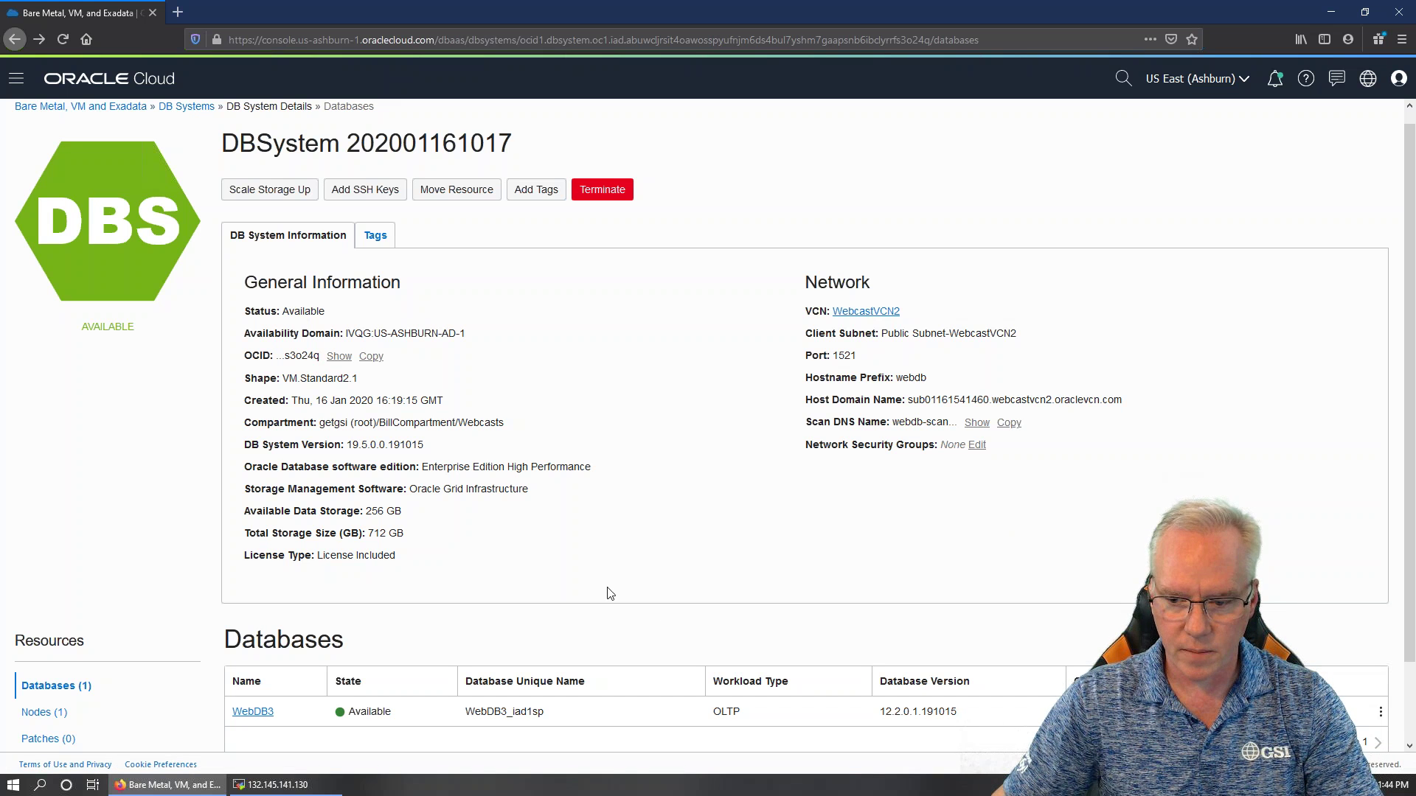
pyautogui.click(1381, 712)
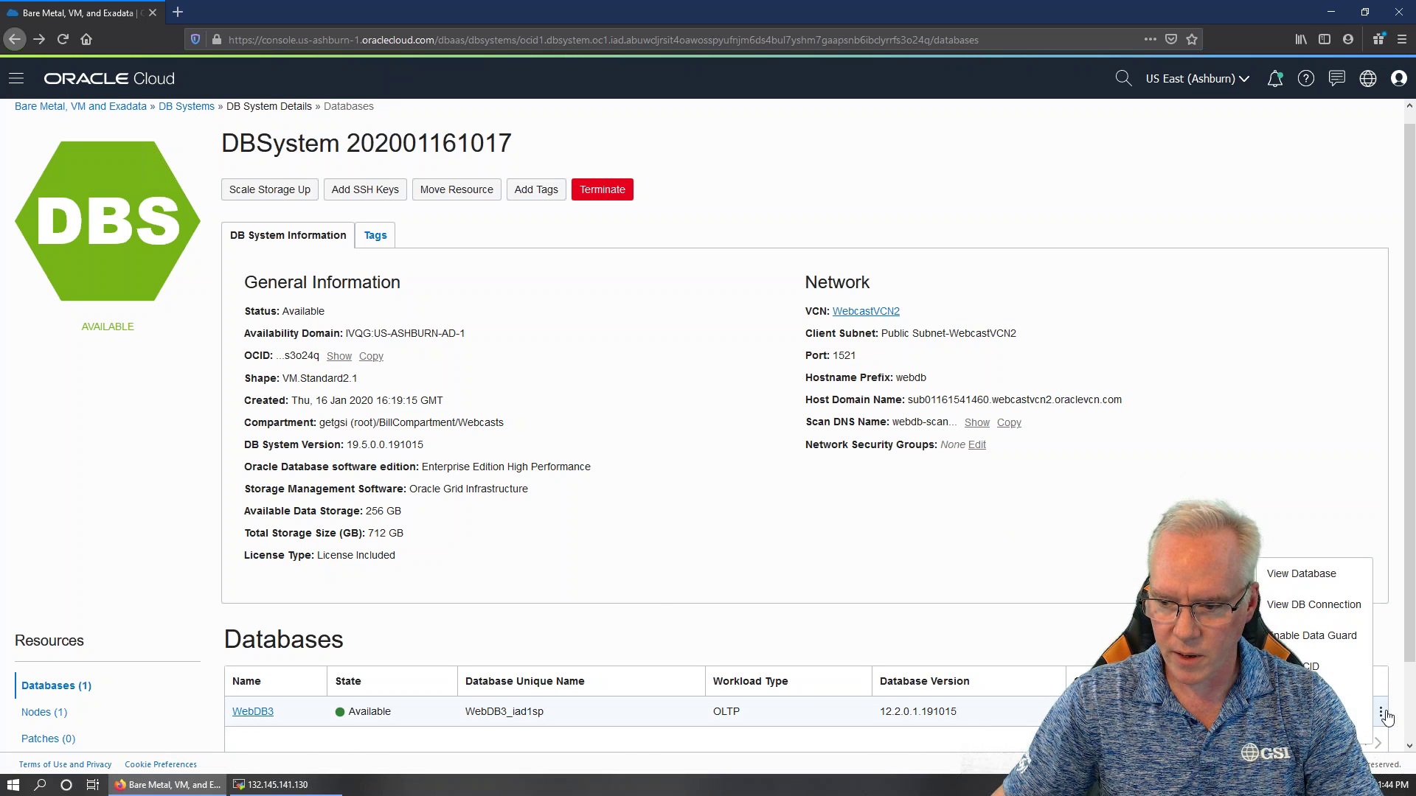
pyautogui.click(1316, 605)
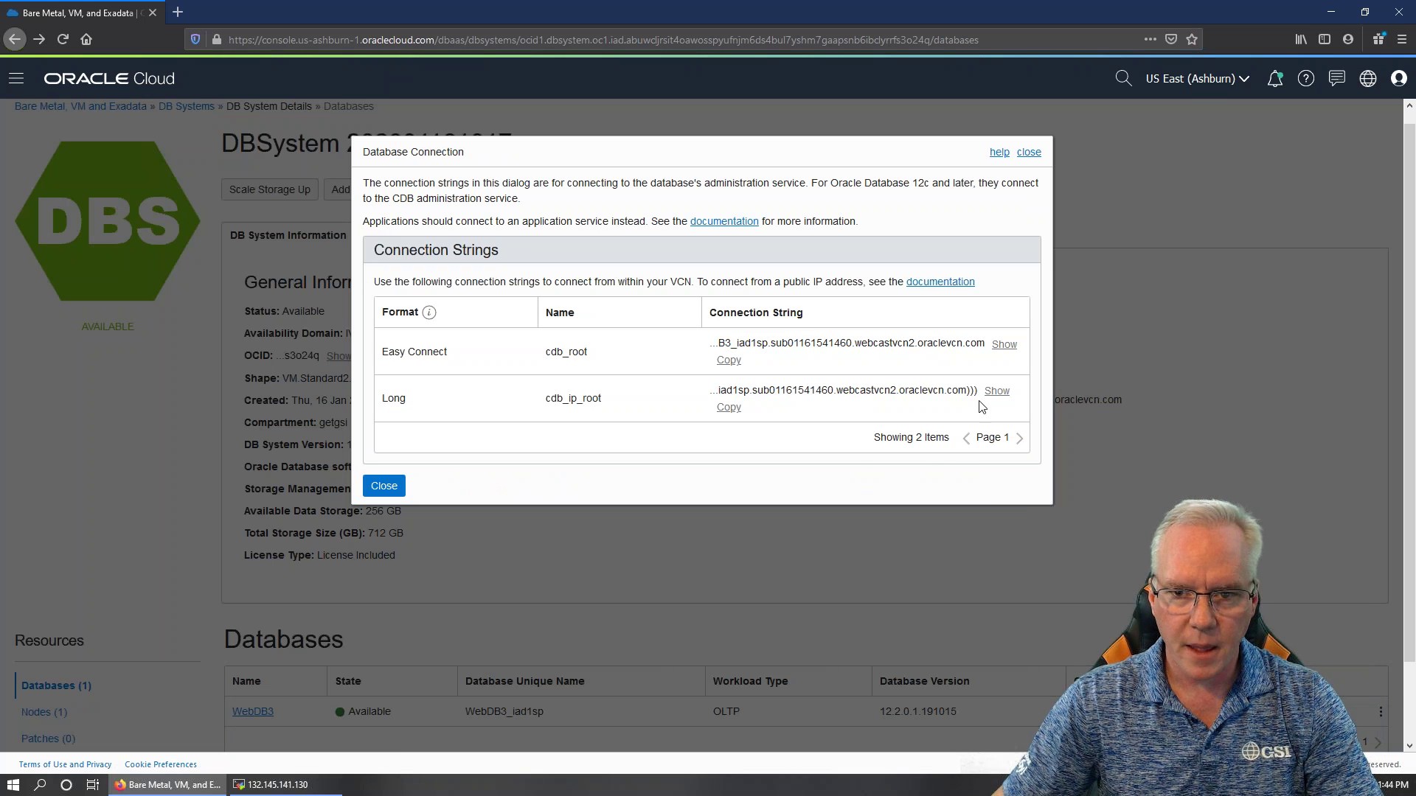
pyautogui.click(1028, 153)
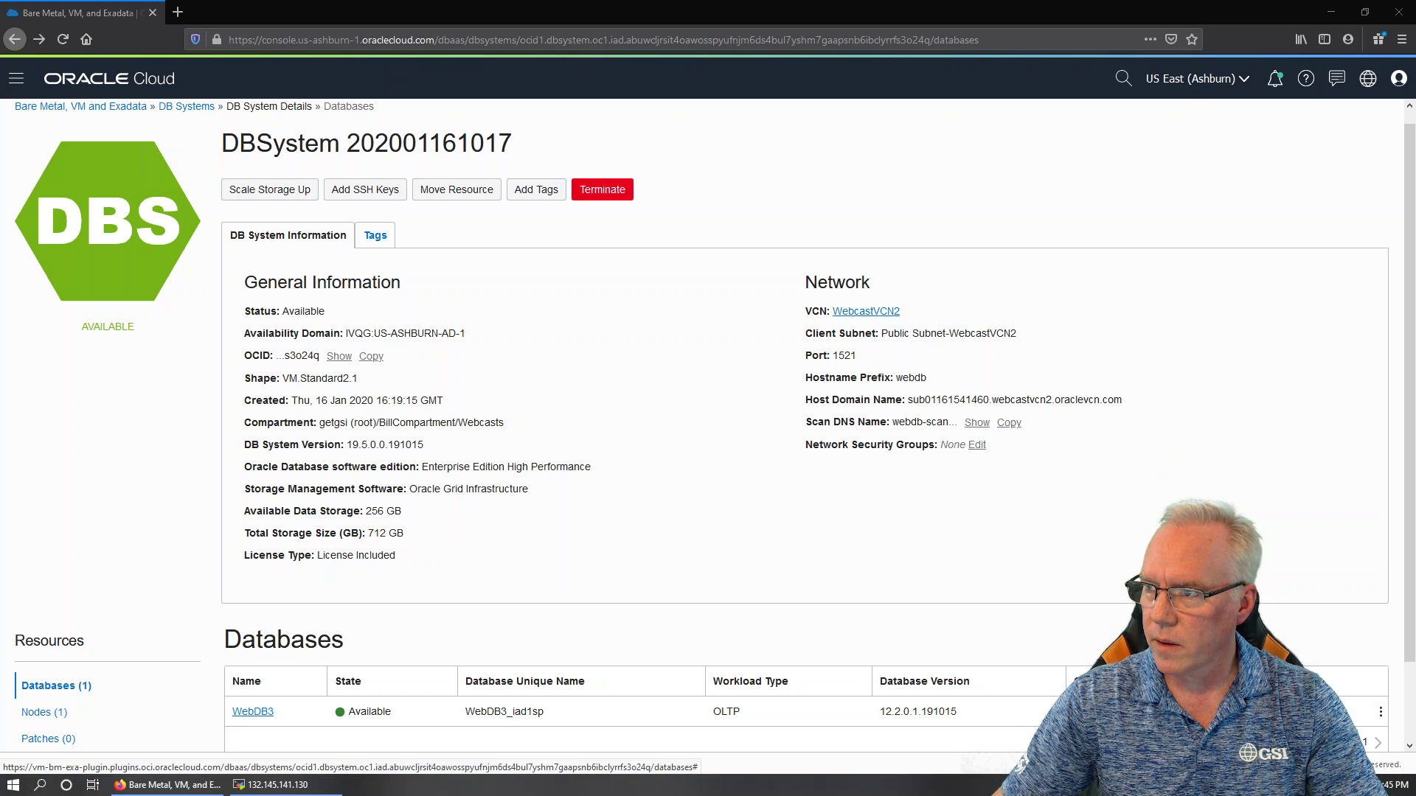
pyautogui.moveTo(1415, 111); pyautogui.dragTo(698, 86)
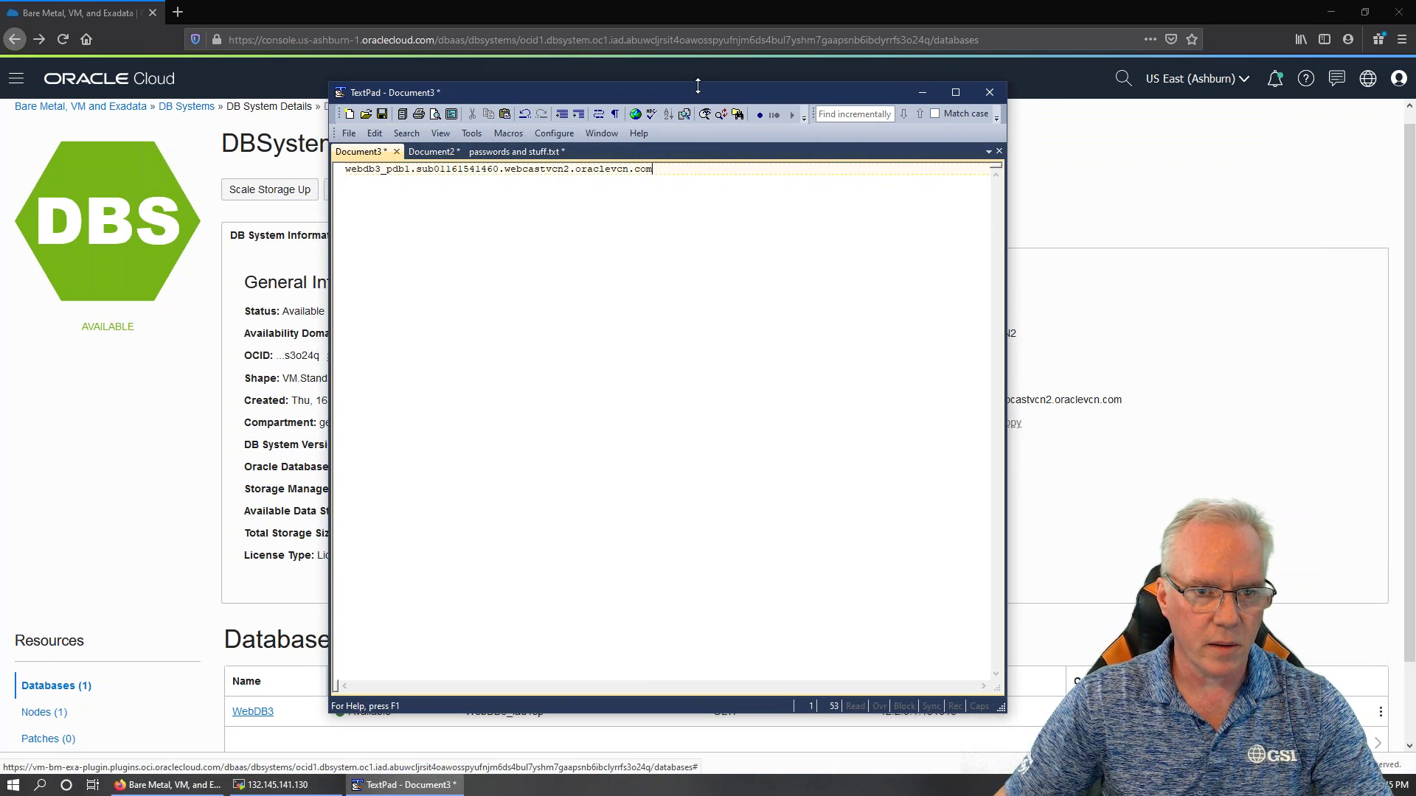
pyautogui.moveTo(343, 169); pyautogui.dragTo(651, 191)
pyautogui.hotkey('ctrl', 'z')
pyautogui.moveTo(410, 171); pyautogui.dragTo(743, 184)
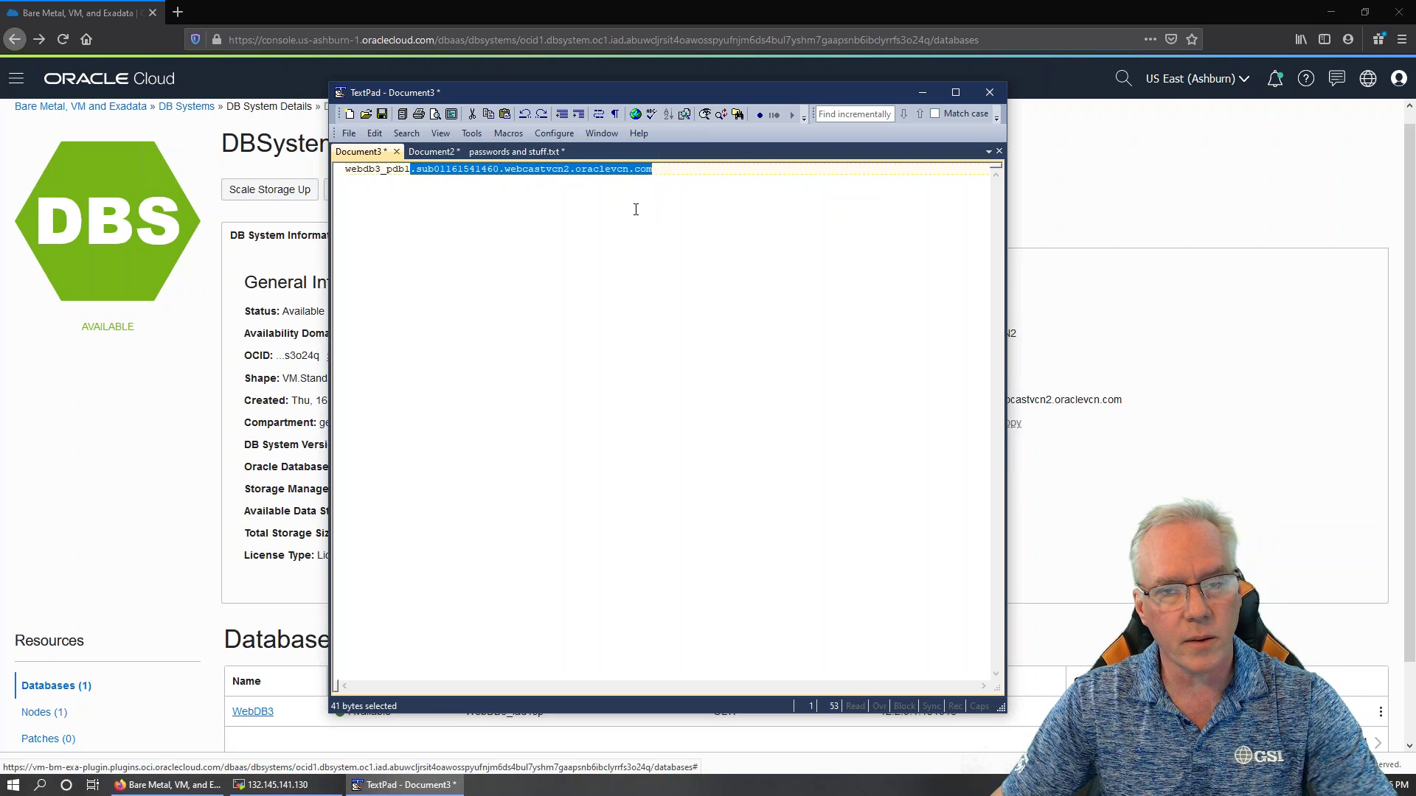
pyautogui.moveTo(693, 168); pyautogui.dragTo(371, 163)
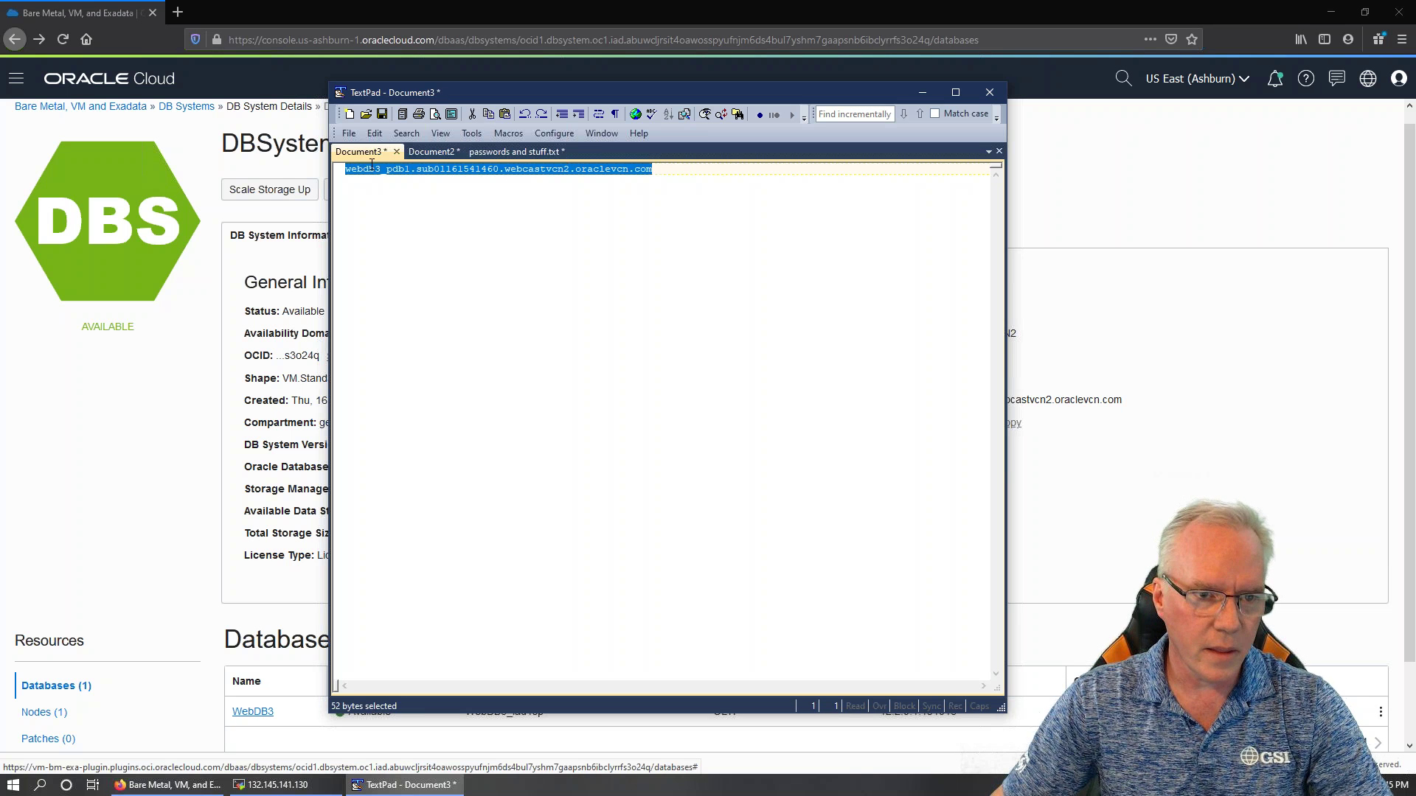
pyautogui.click(922, 93)
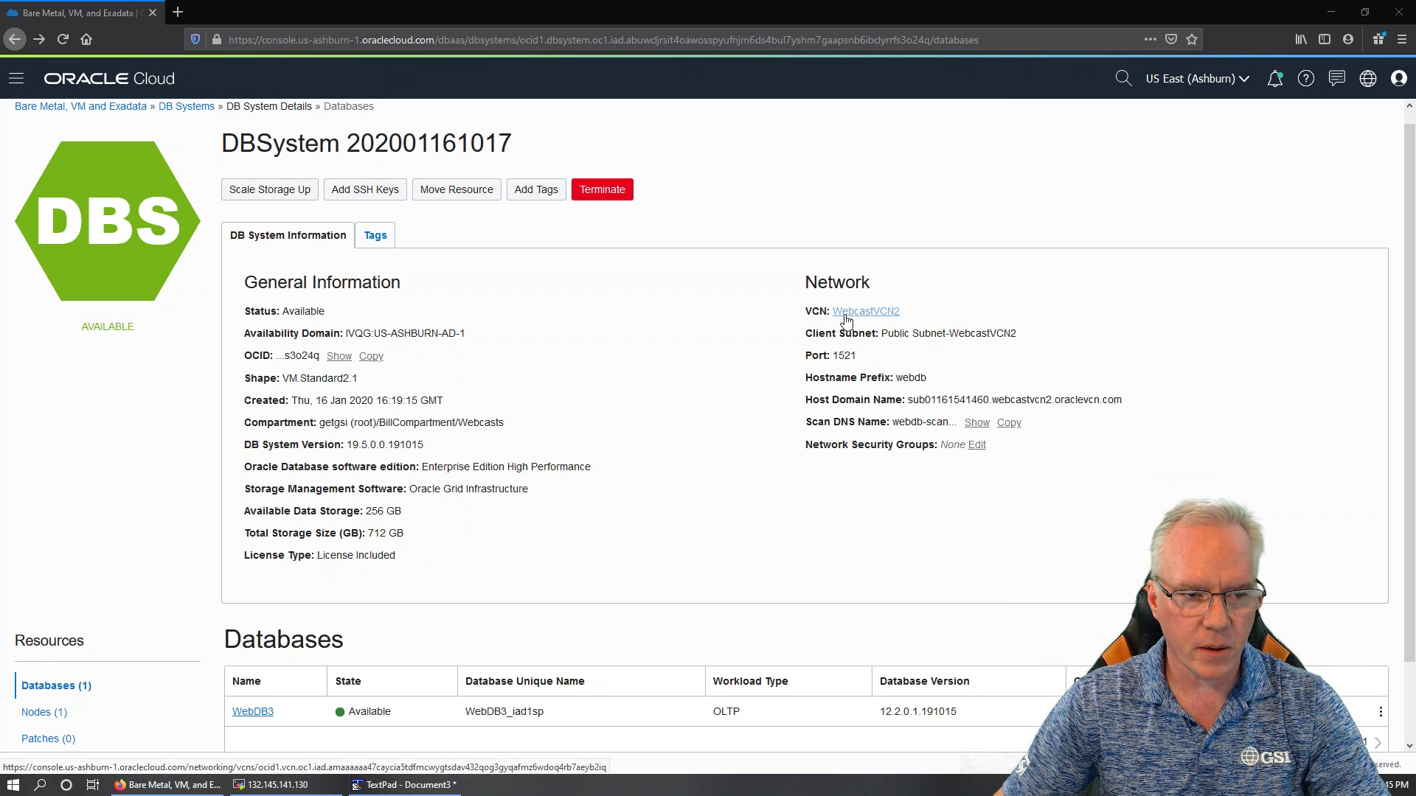
# Query v$pdbs to list the pluggable database names
pyautogui.click(277, 784)
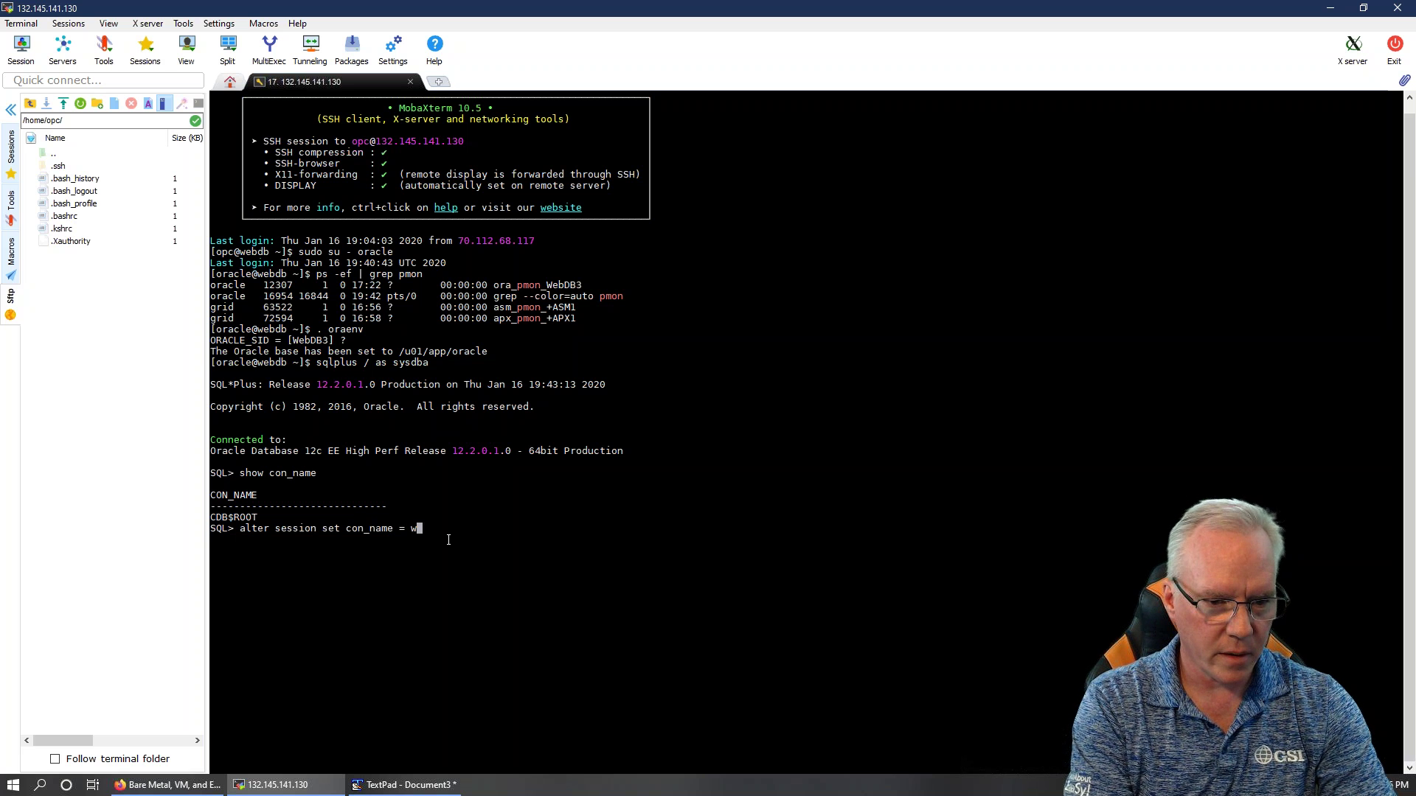
pyautogui.press('BackSpace')
pyautogui.press('BackSpace')
pyautogui.press('BackSpace')
pyautogui.press('BackSpace')
pyautogui.press('BackSpace')
pyautogui.press('BackSpace')
pyautogui.press('BackSpace')
pyautogui.press('BackSpace')
pyautogui.press('BackSpace')
pyautogui.press('BackSpace')
pyautogui.press('BackSpace')
pyautogui.press('BackSpace')
pyautogui.press('BackSpace')
pyautogui.press('BackSpace')
pyautogui.press('BackSpace')
pyautogui.press('BackSpace')
pyautogui.press('BackSpace')
pyautogui.press('BackSpace')
pyautogui.press('BackSpace')
pyautogui.press('BackSpace')
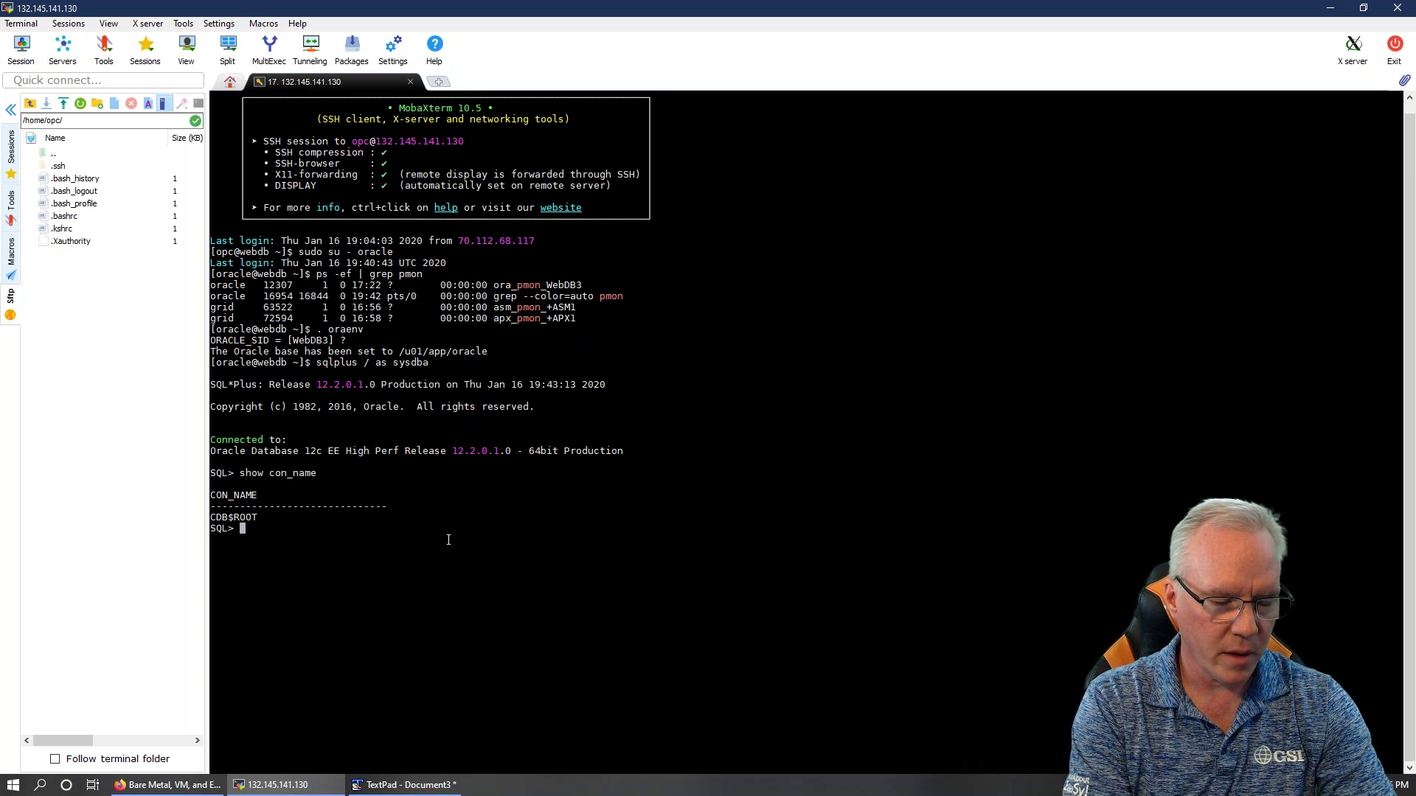
pyautogui.write('select')
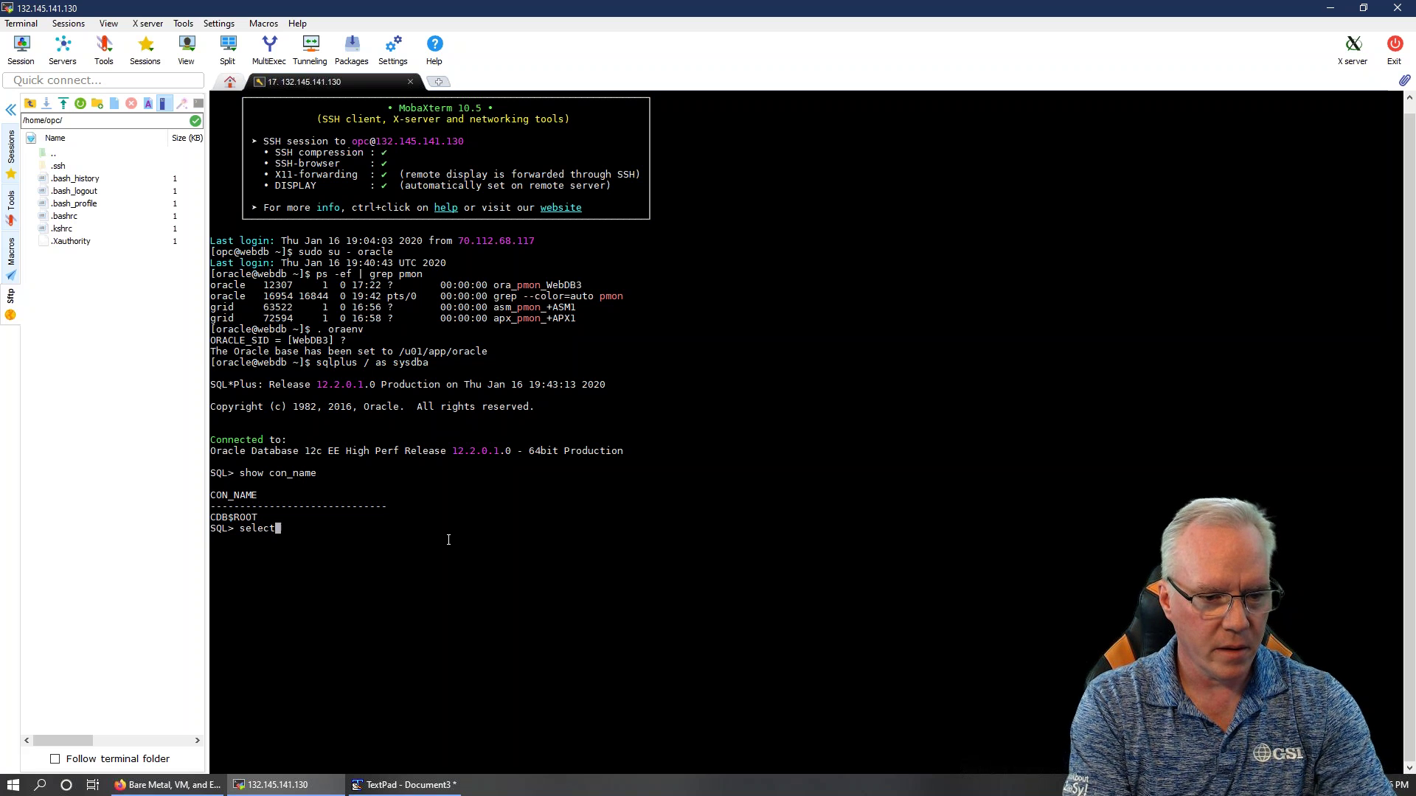
pyautogui.write(' * from v$pdbs;')
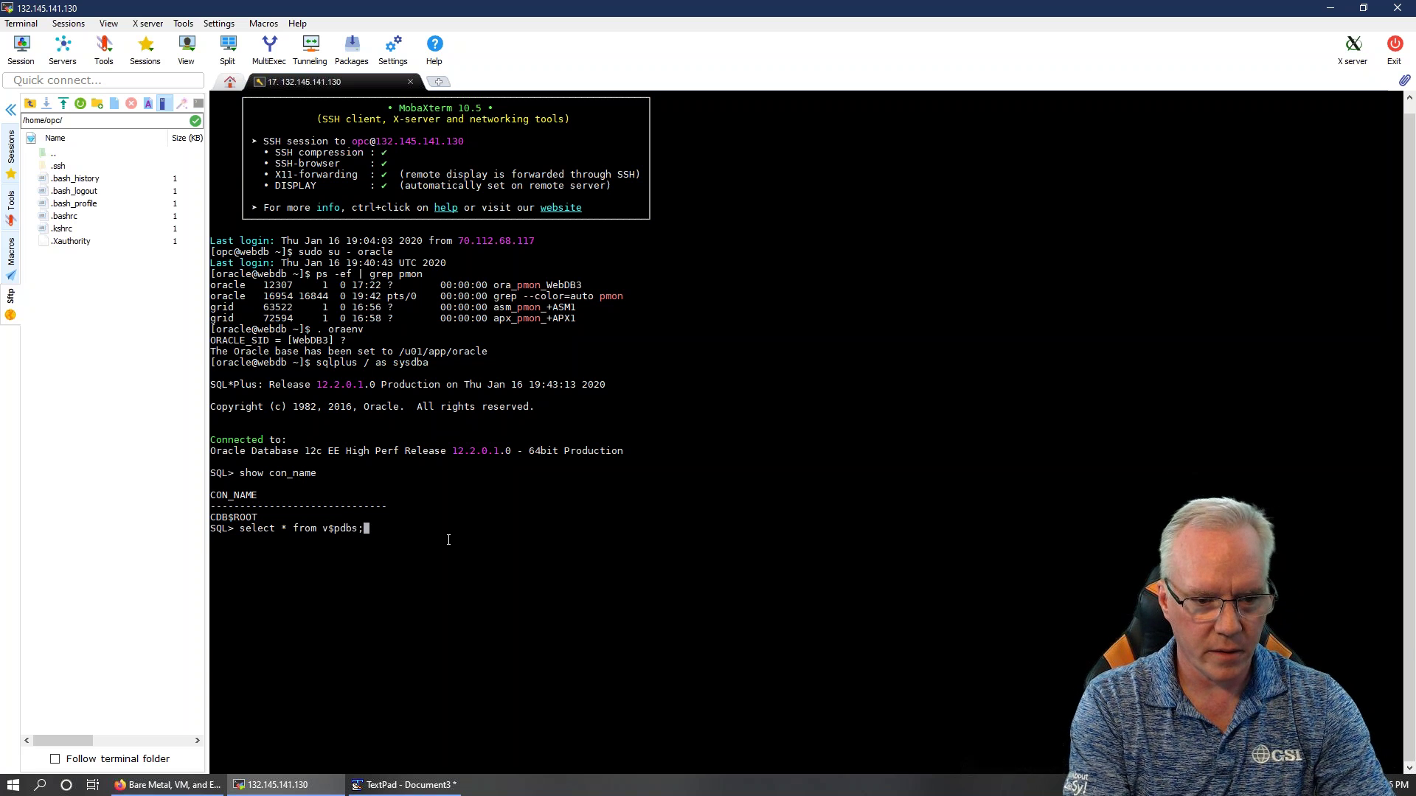
pyautogui.press('Return')
pyautogui.write('s')
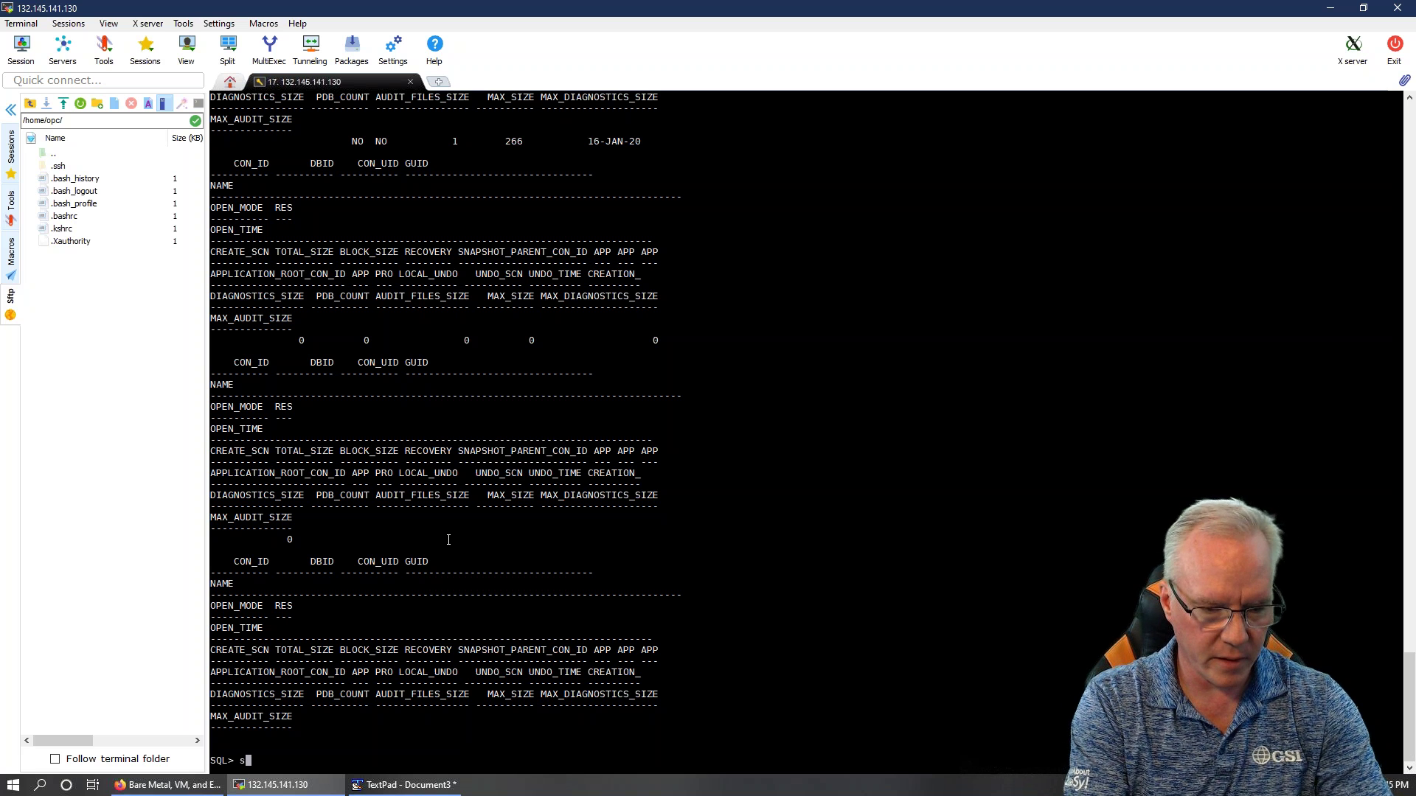
pyautogui.write('elec ')
pyautogui.write(' name f')
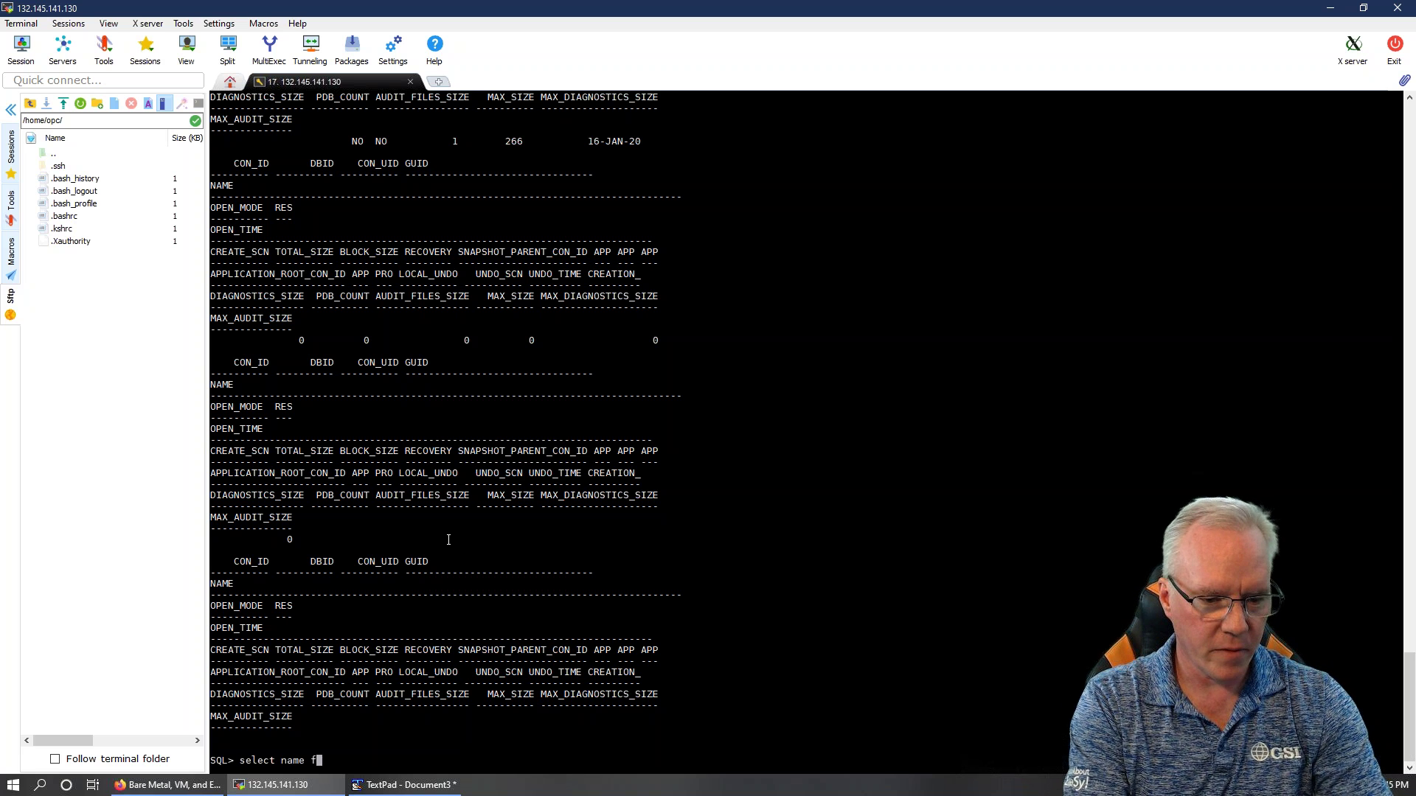
pyautogui.write('rom v$pdbs')
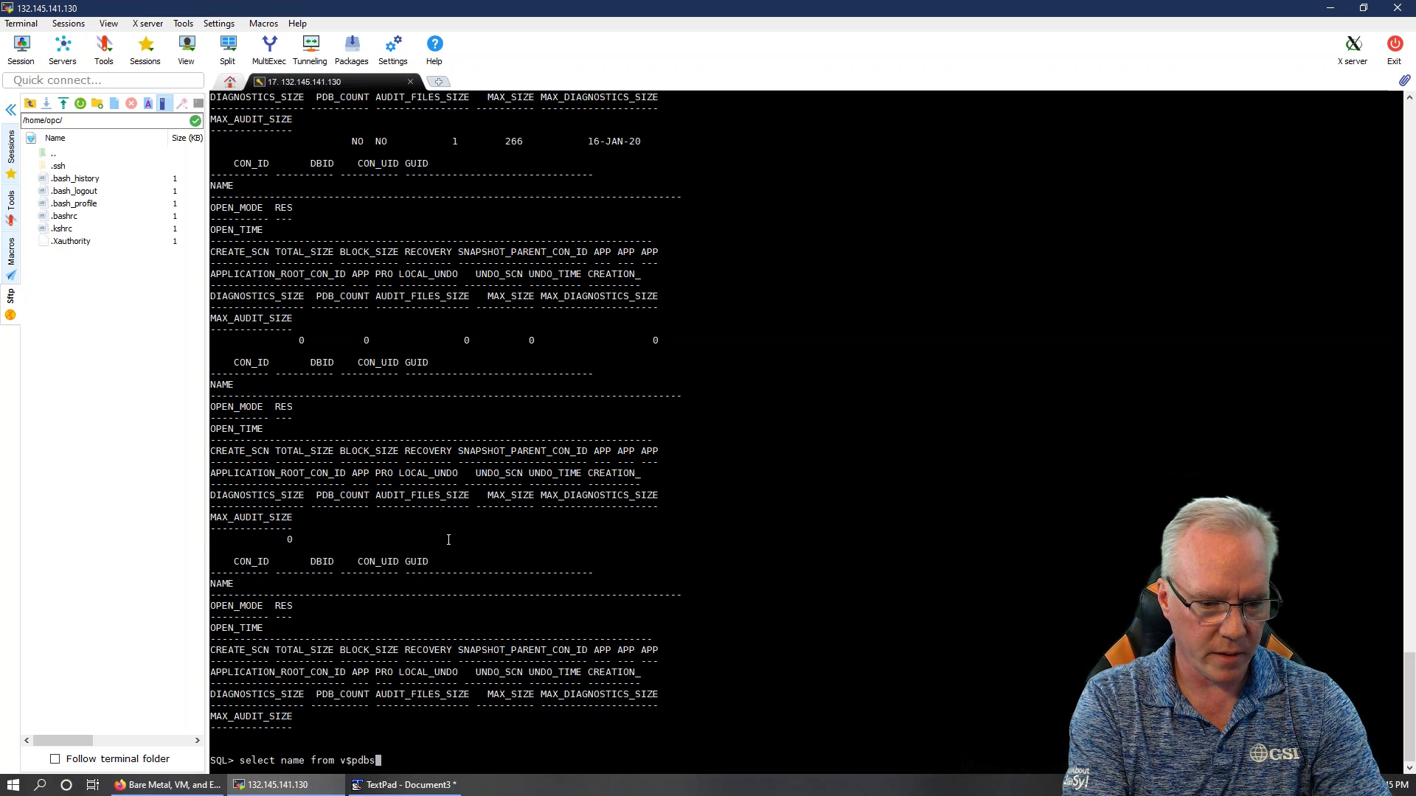
pyautogui.write(';')
pyautogui.press('Return')
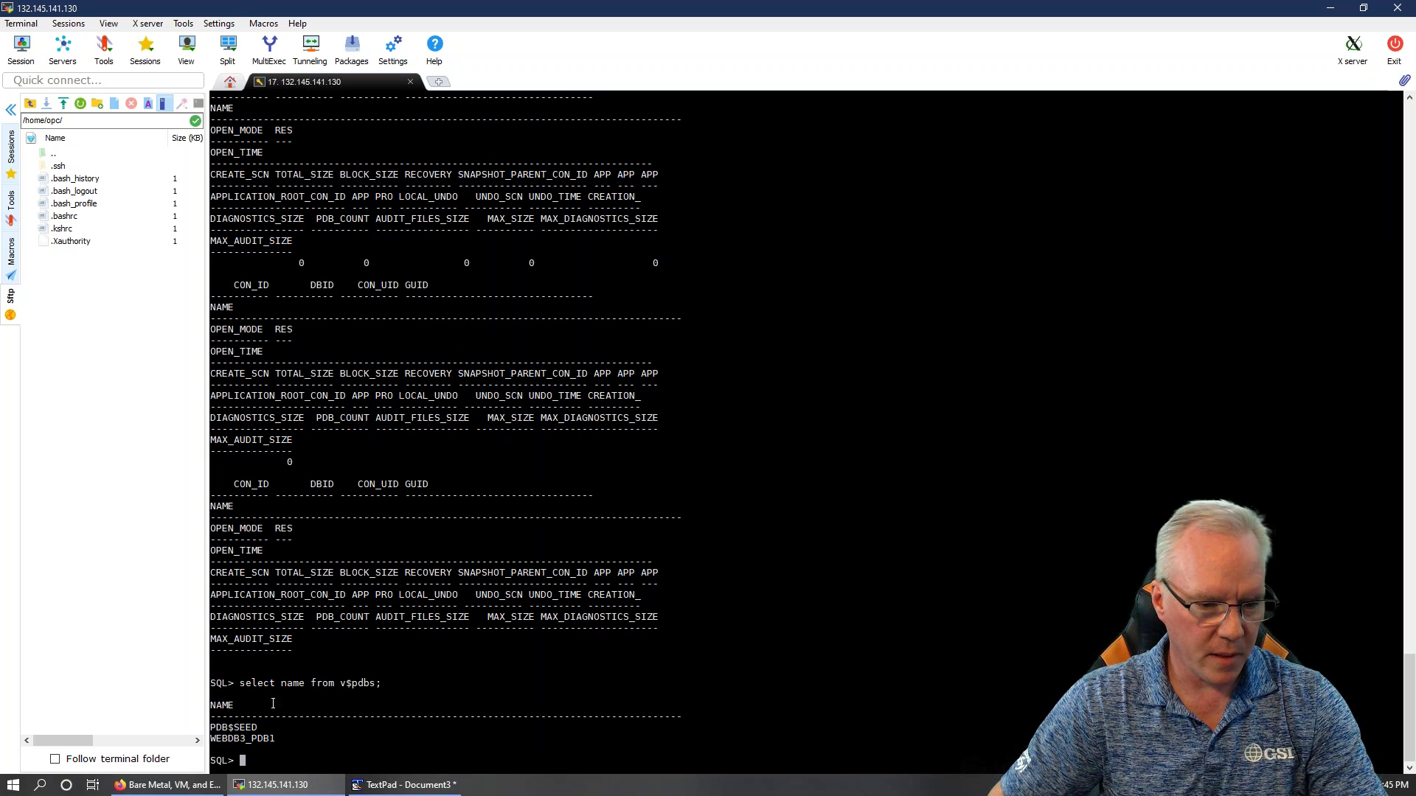
# Switch the SQL*Plus session into WEBDB3_PDB1 with alter session set container=WEBDB3_PDB1
pyautogui.moveTo(277, 737)
pyautogui.mouseDown()
pyautogui.moveTo(214, 737)
pyautogui.moveTo(284, 742)
pyautogui.mouseUp()
pyautogui.click(281, 752)
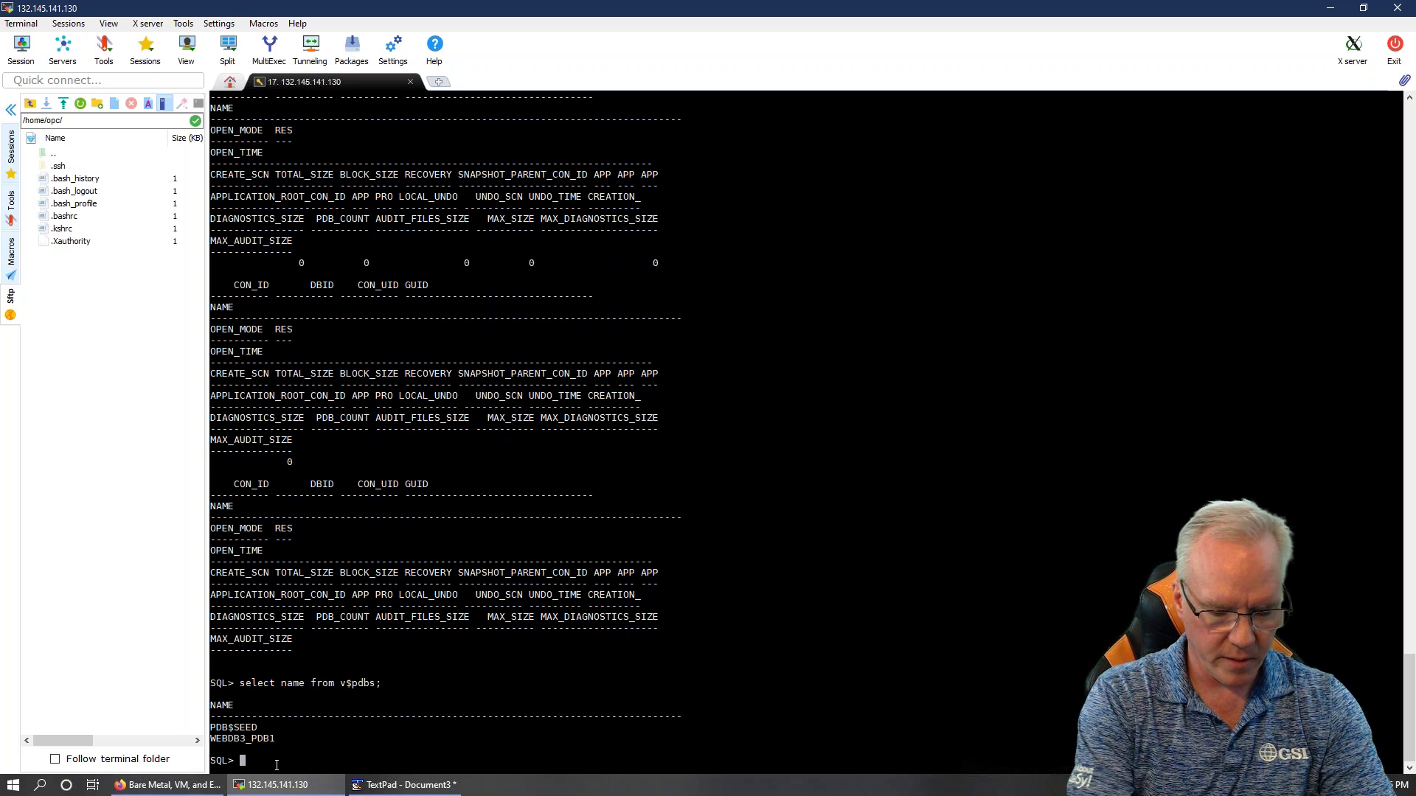
pyautogui.write('al')
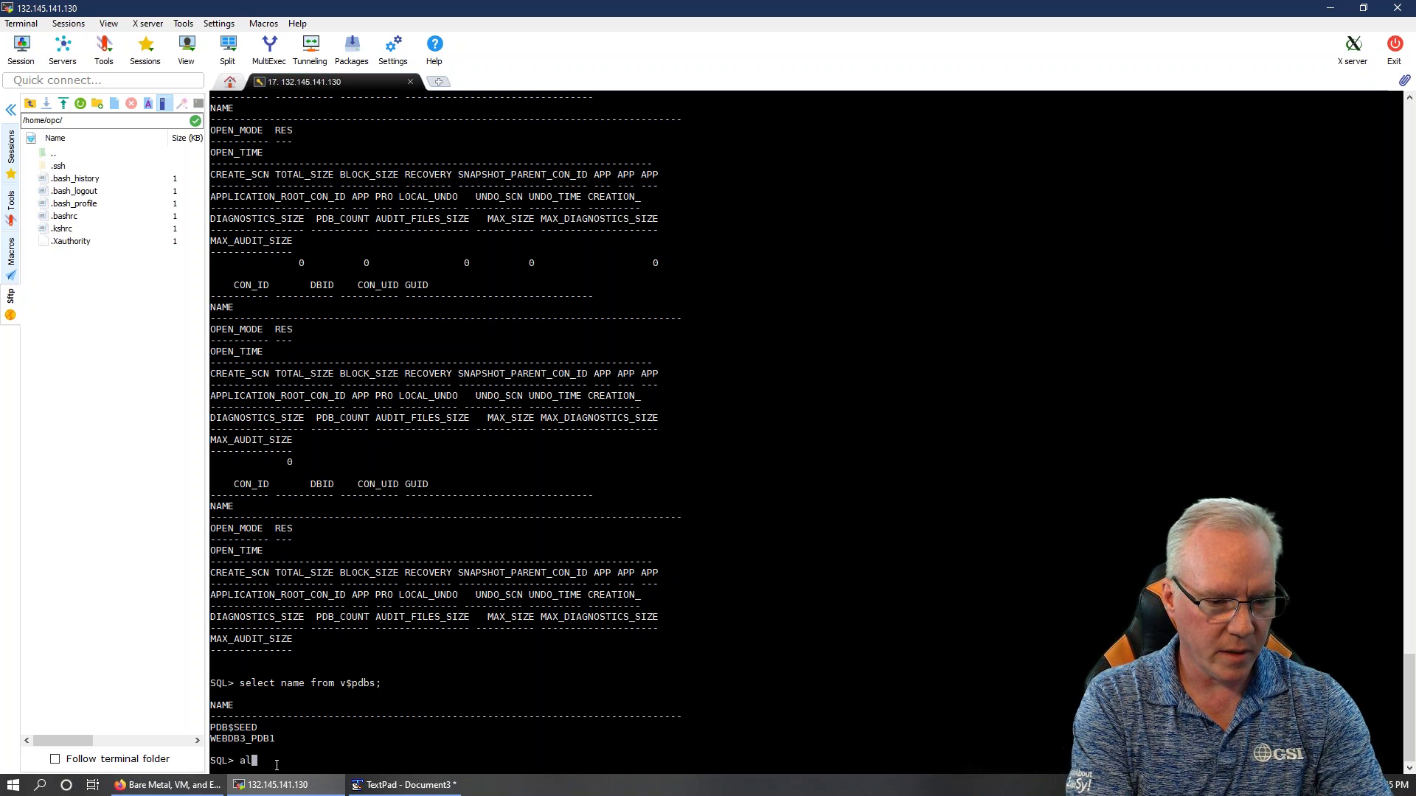
pyautogui.write('ter session ')
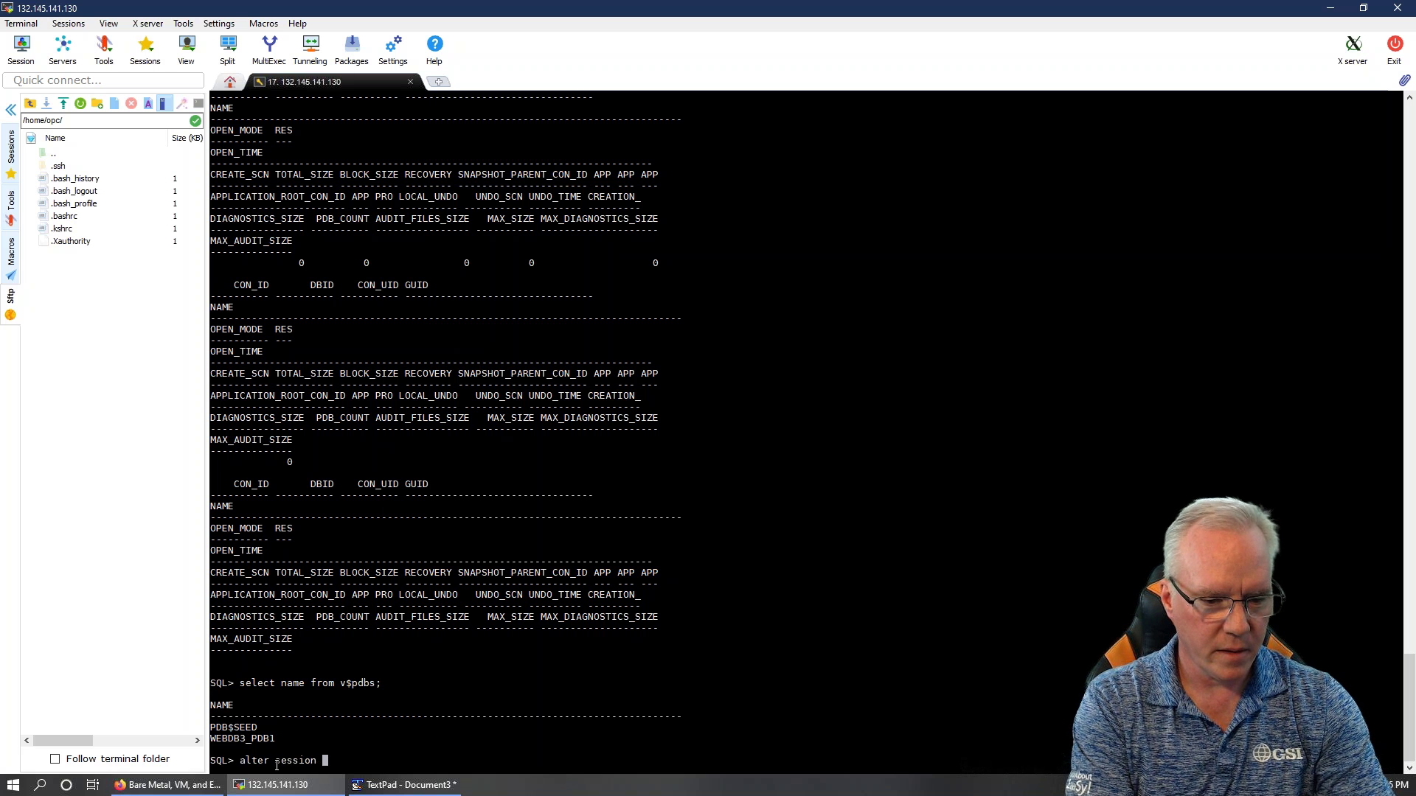
pyautogui.write('set container')
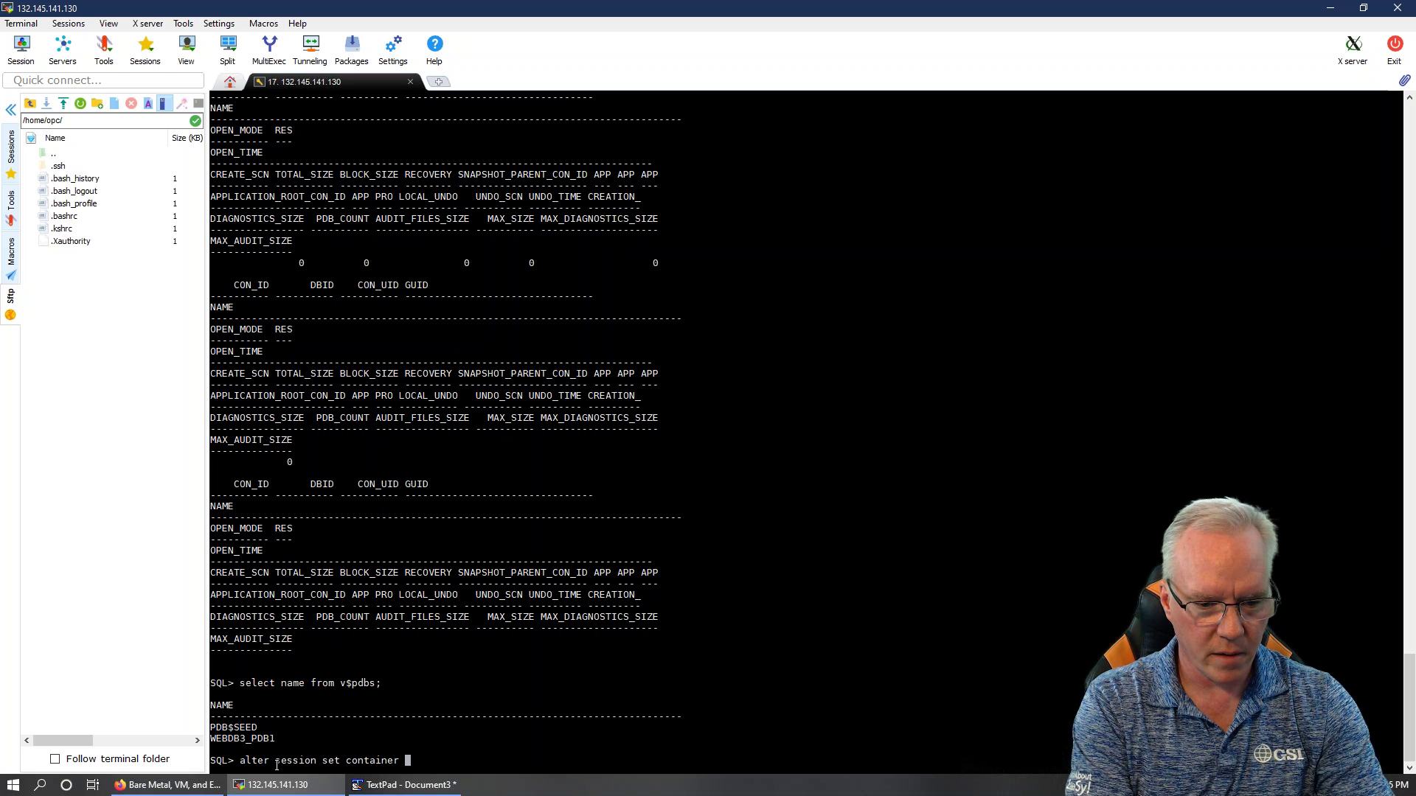
pyautogui.write('=WEBDB3_PDB1;')
pyautogui.press('Return')
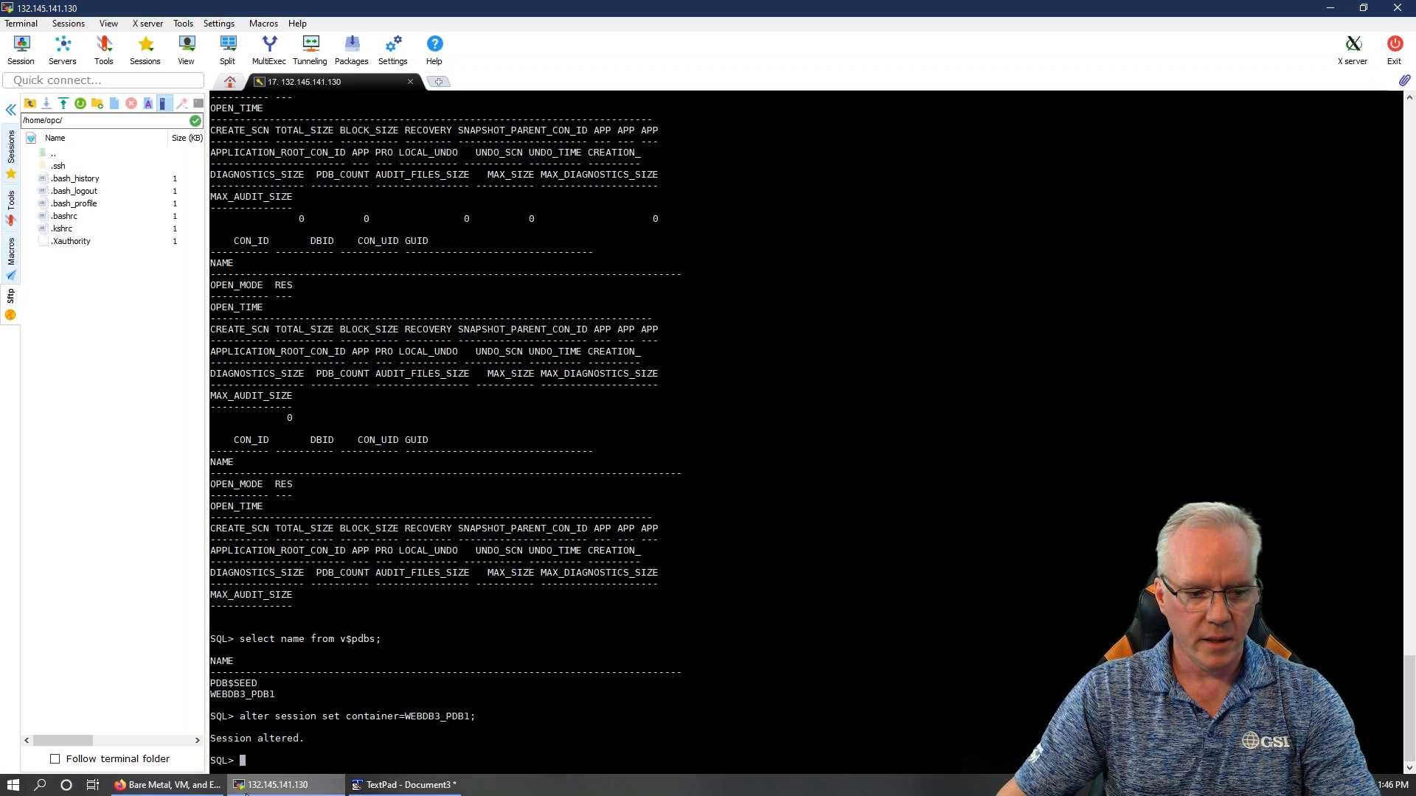
pyautogui.click(168, 785)
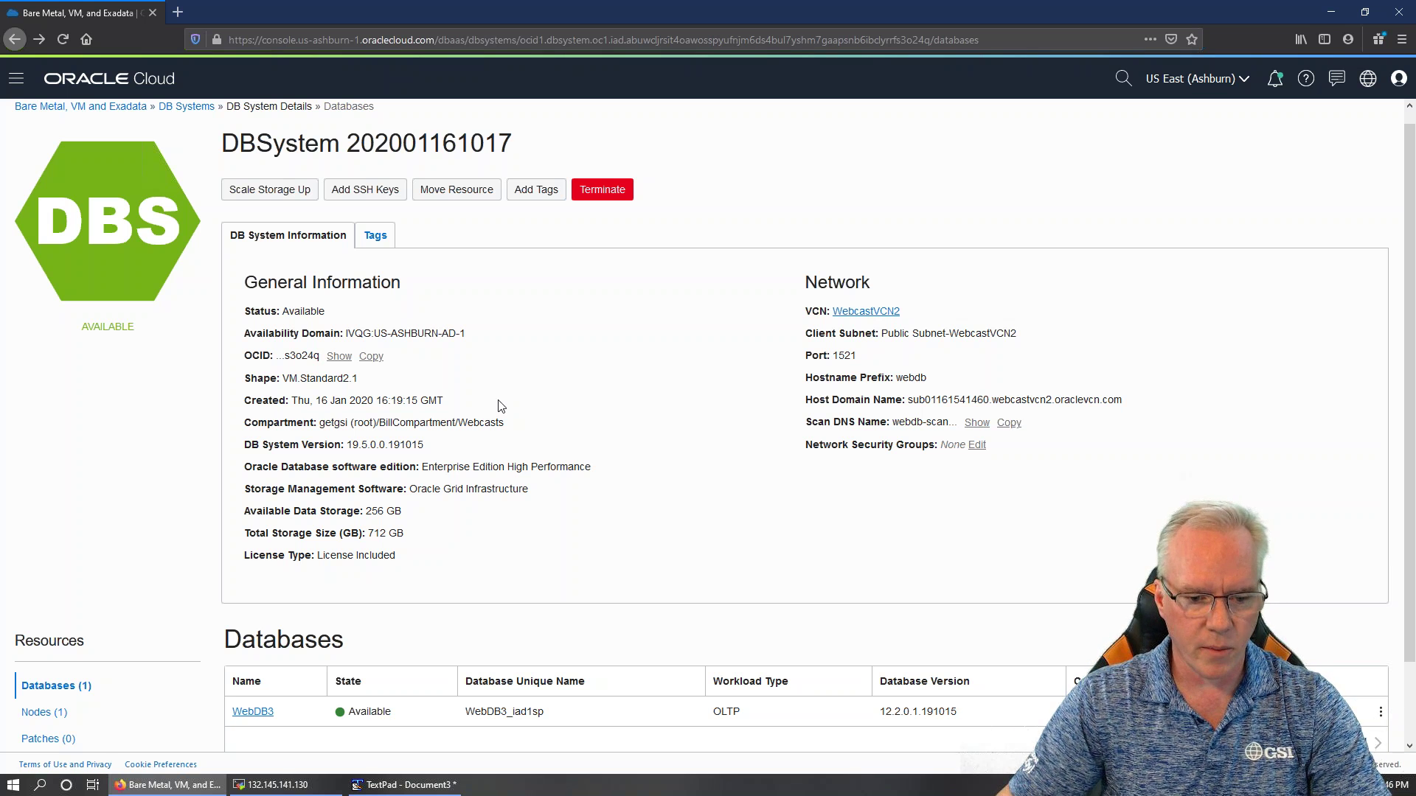
# Open the DB Systems list and look over the Webcast4 DB system's details
pyautogui.click(185, 108)
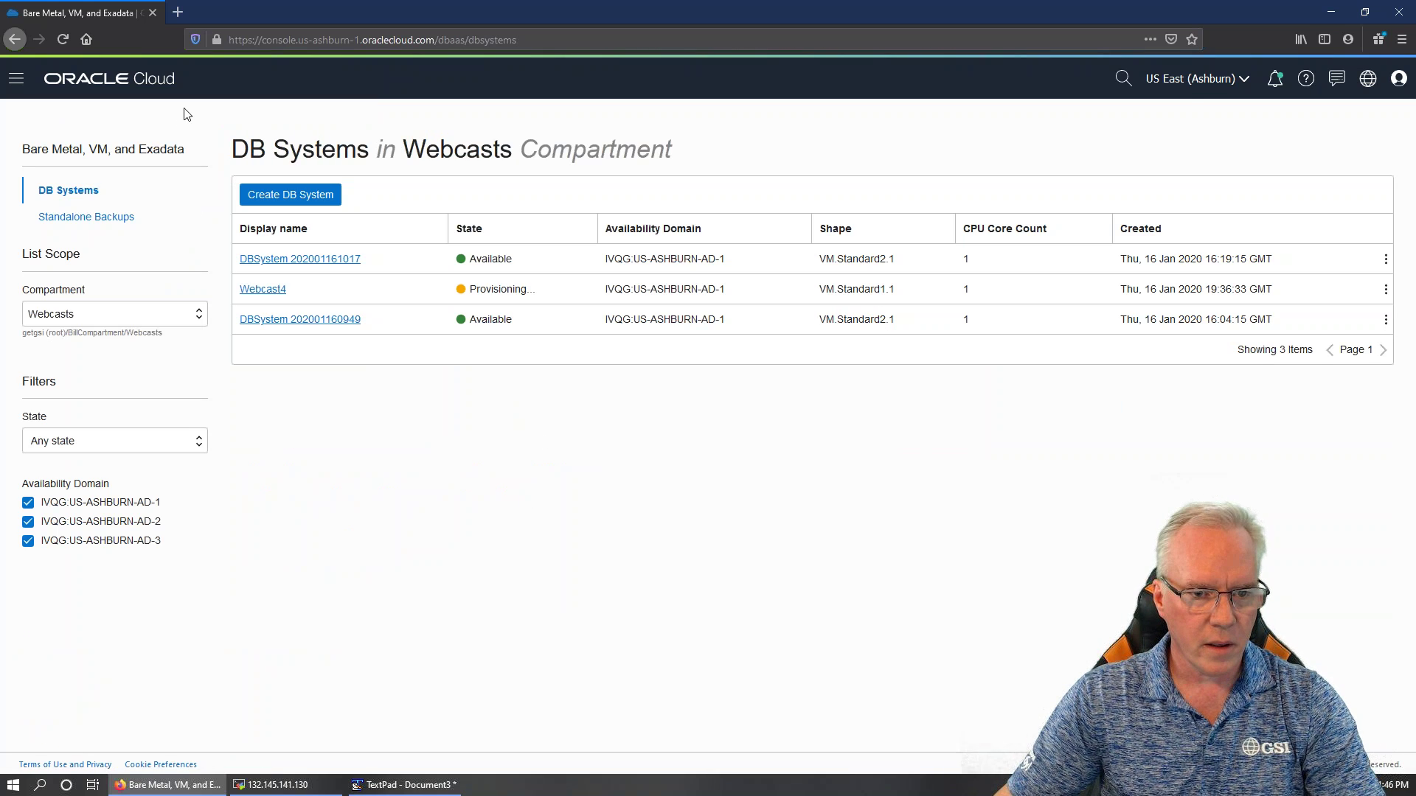
pyautogui.click(259, 290)
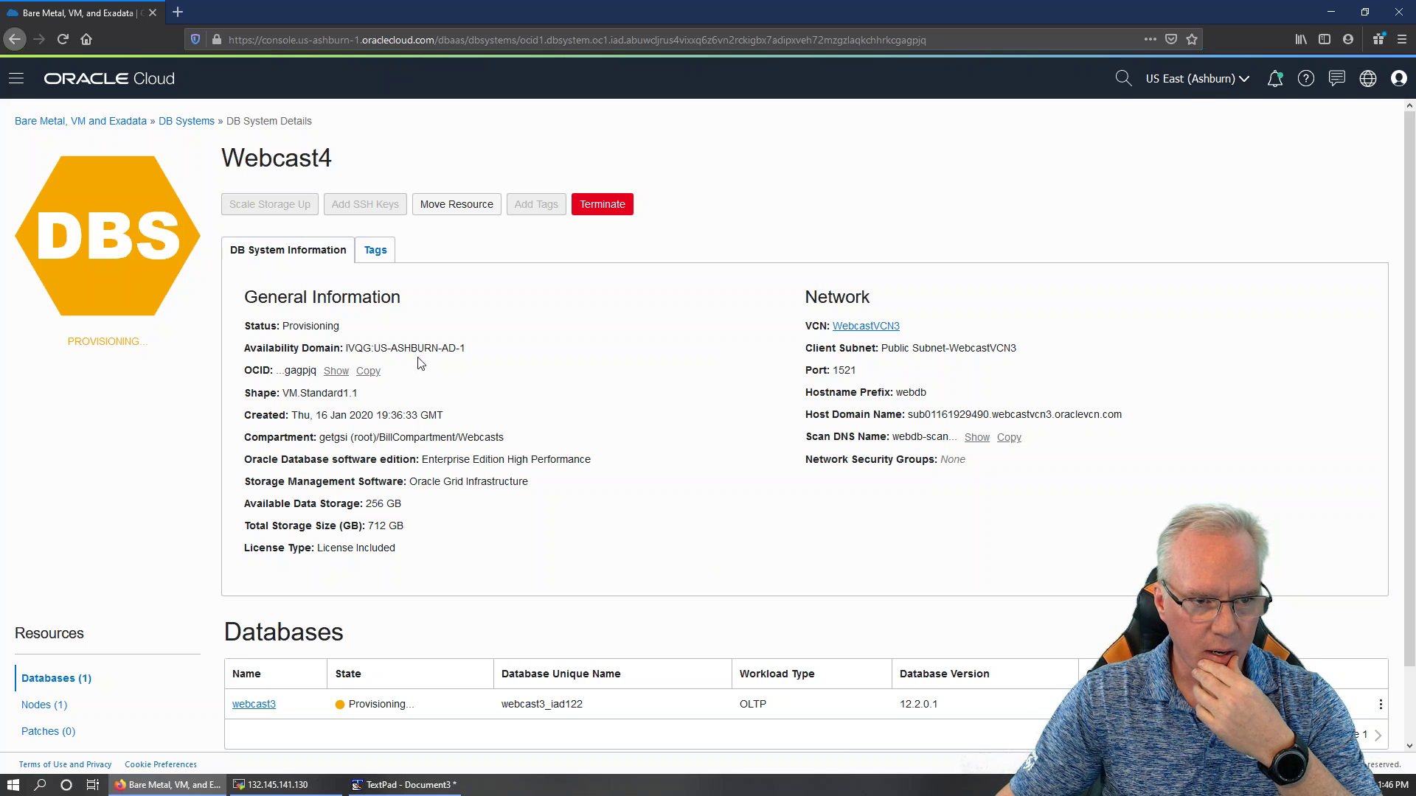
pyautogui.click(188, 121)
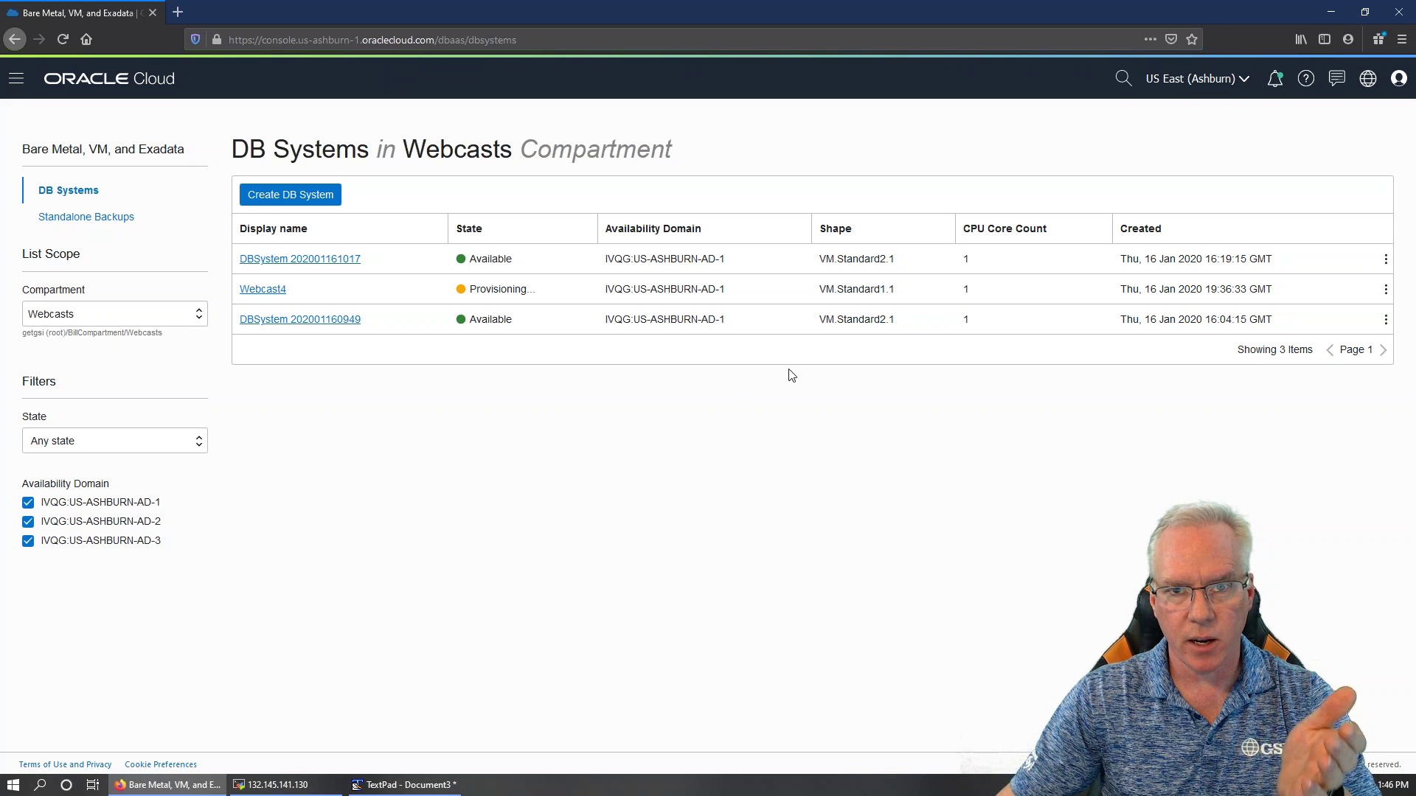
pyautogui.click(338, 318)
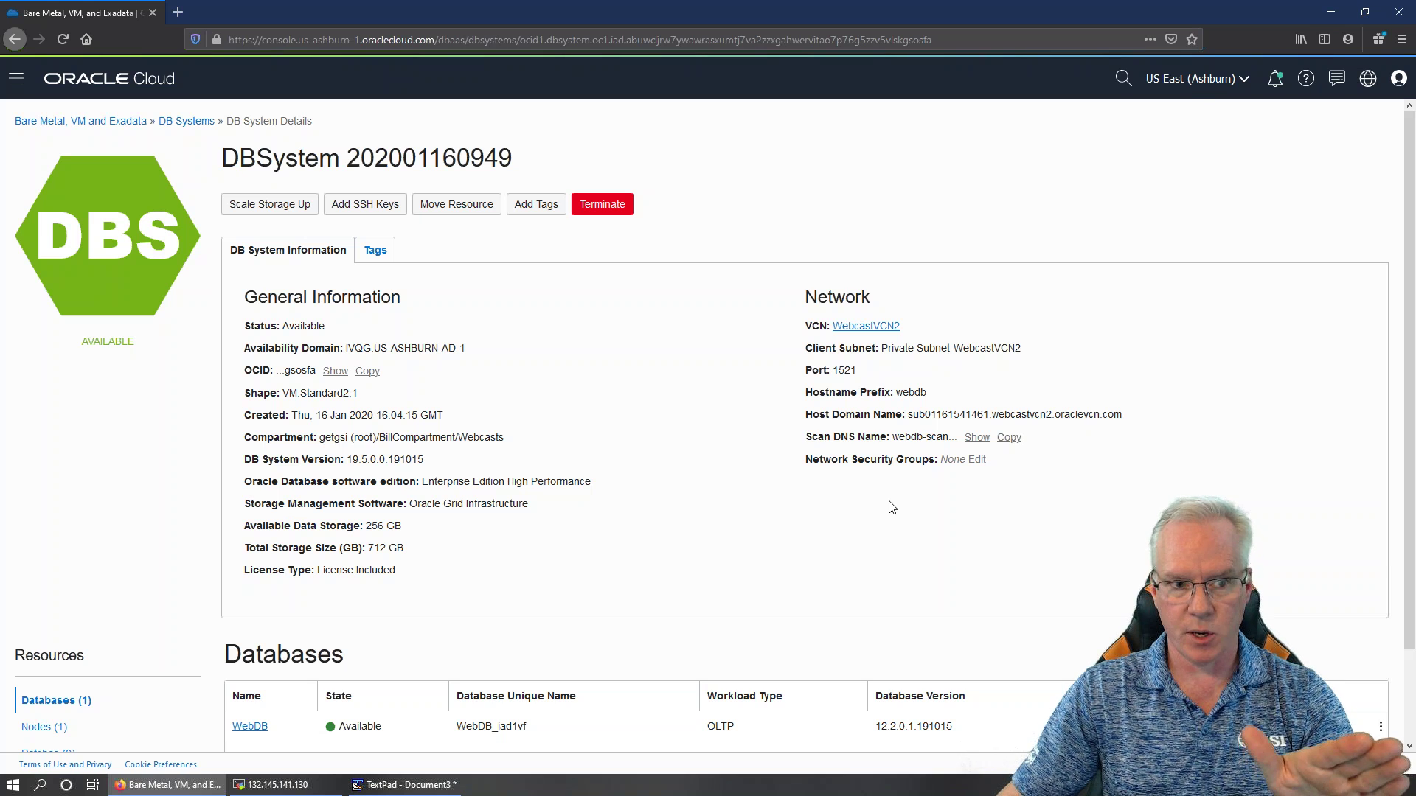
pyautogui.scroll(-2, 1305, 578)
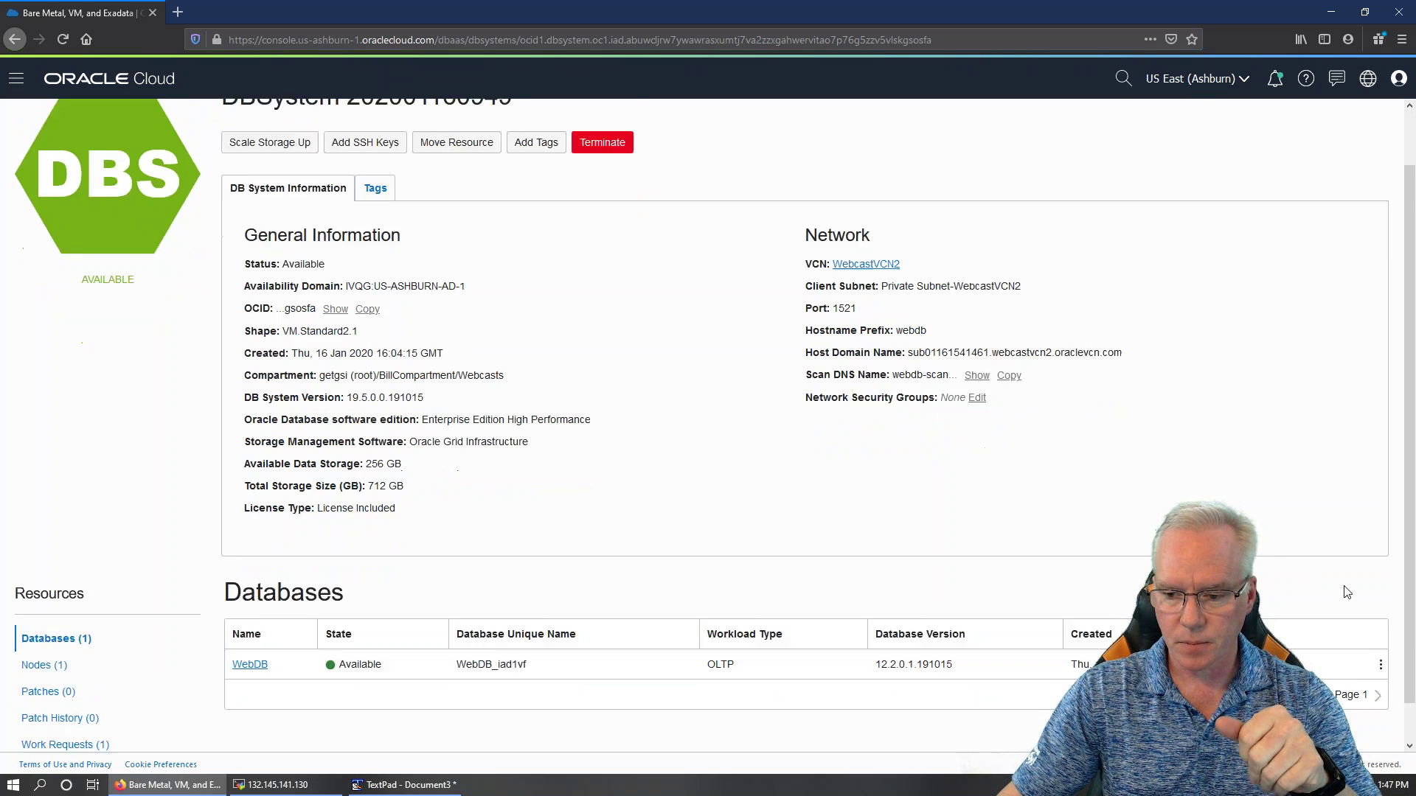
pyautogui.click(1381, 625)
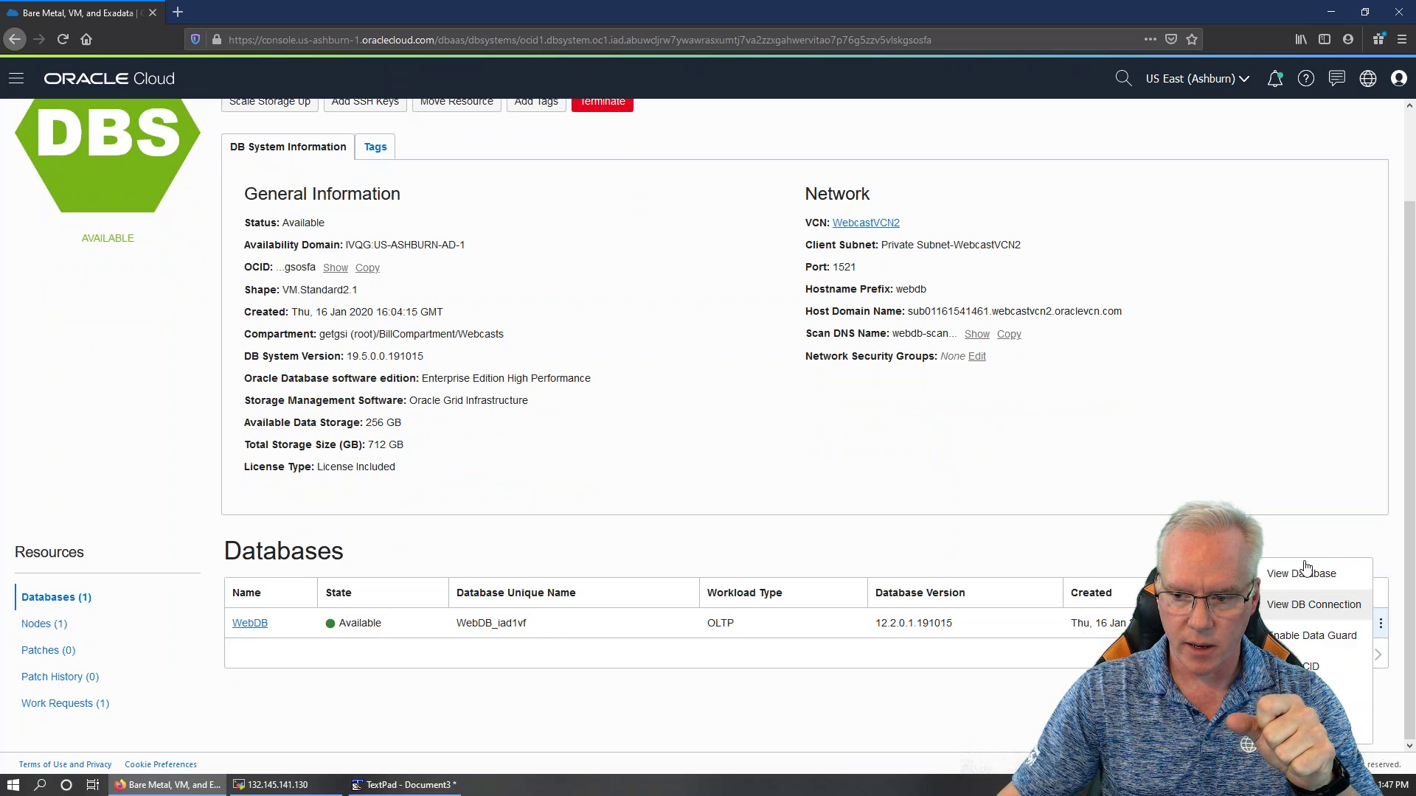
pyautogui.click(1399, 611)
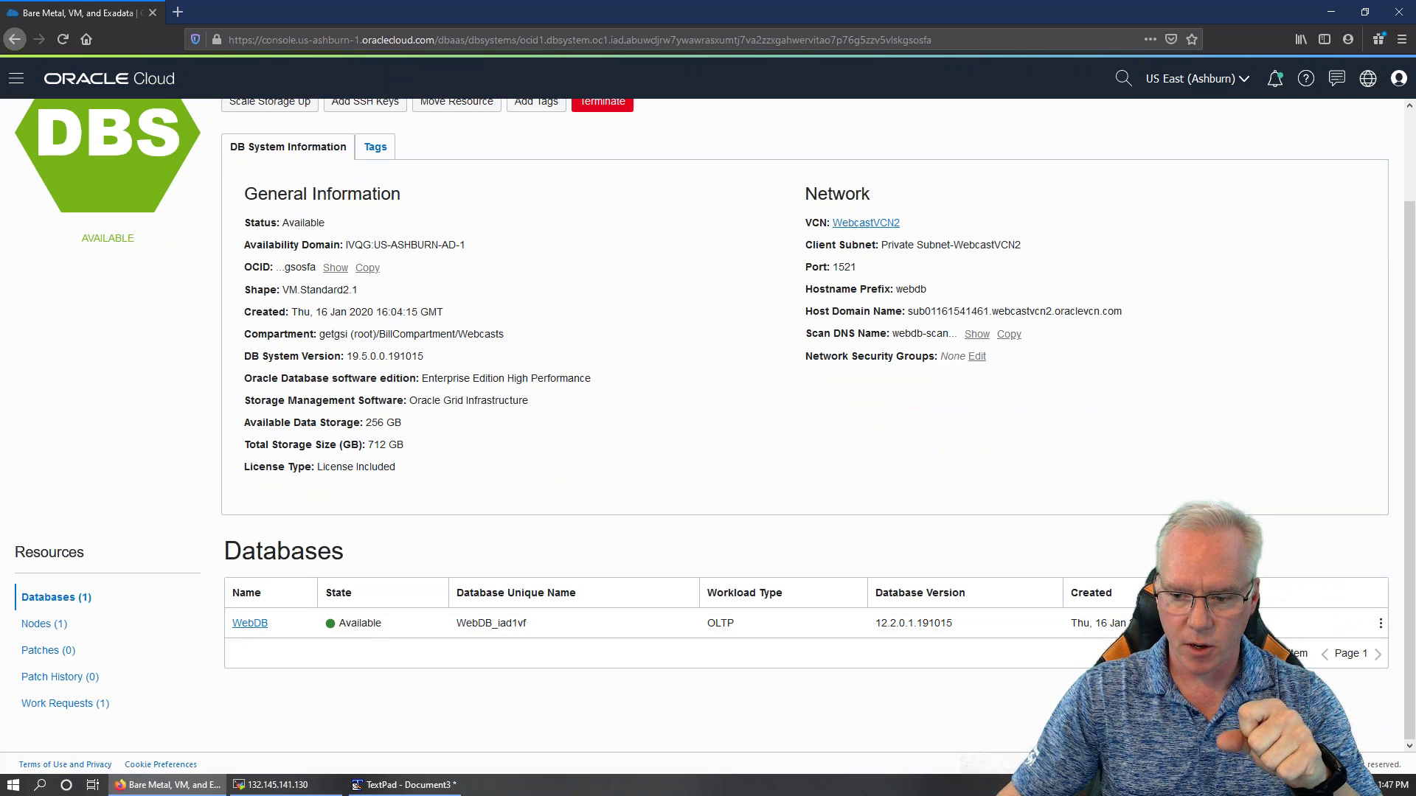
pyautogui.click(1381, 624)
pyautogui.click(848, 502)
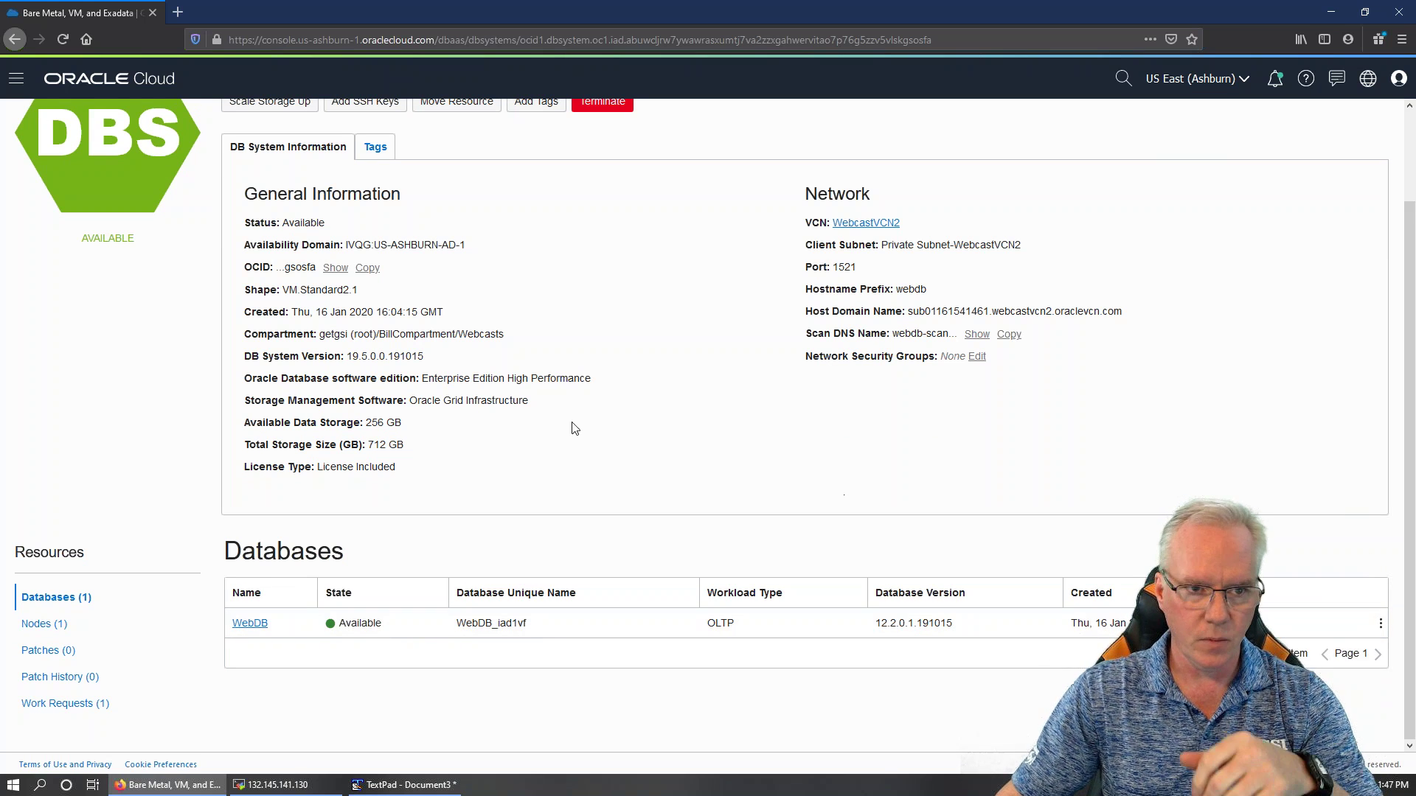
pyautogui.scroll(2, 570, 421)
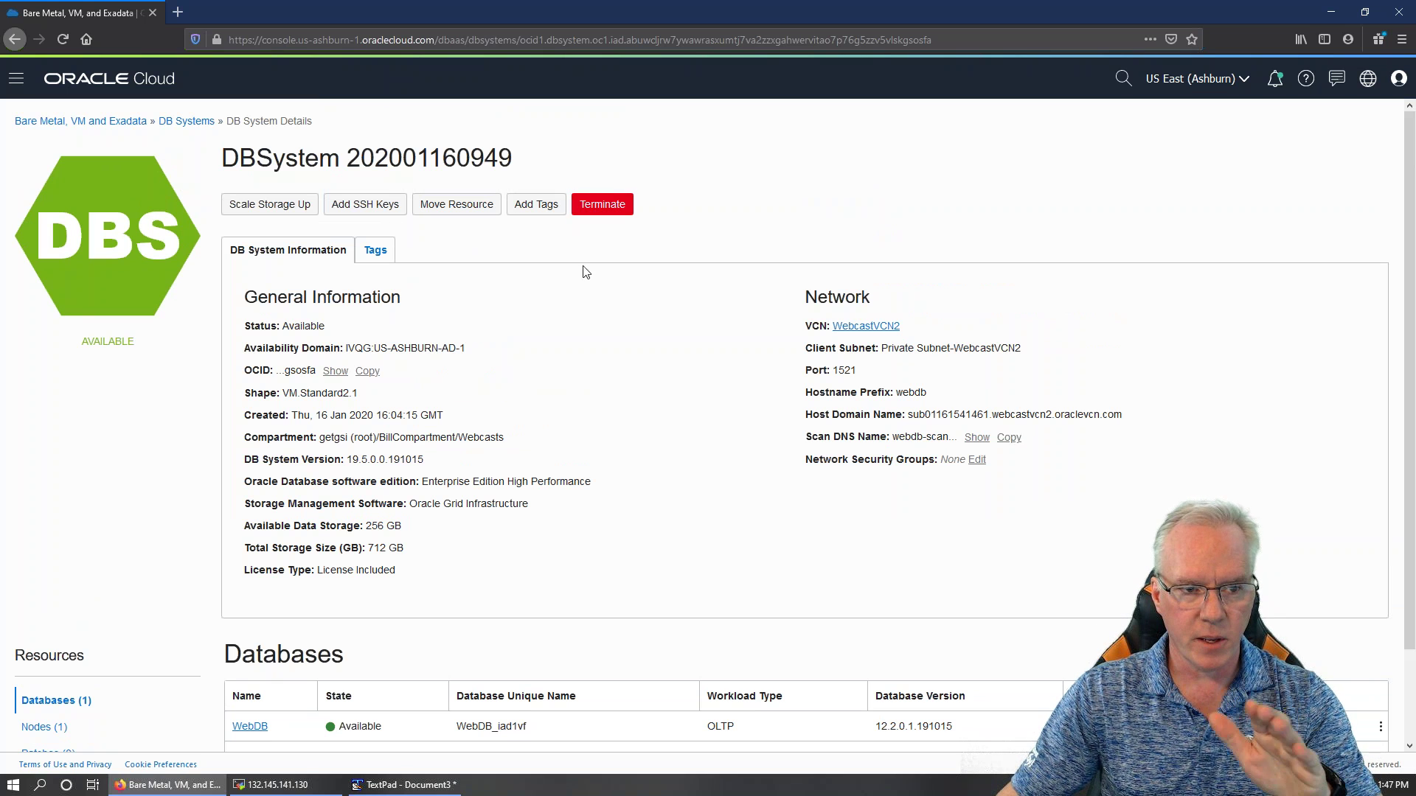
pyautogui.click(184, 123)
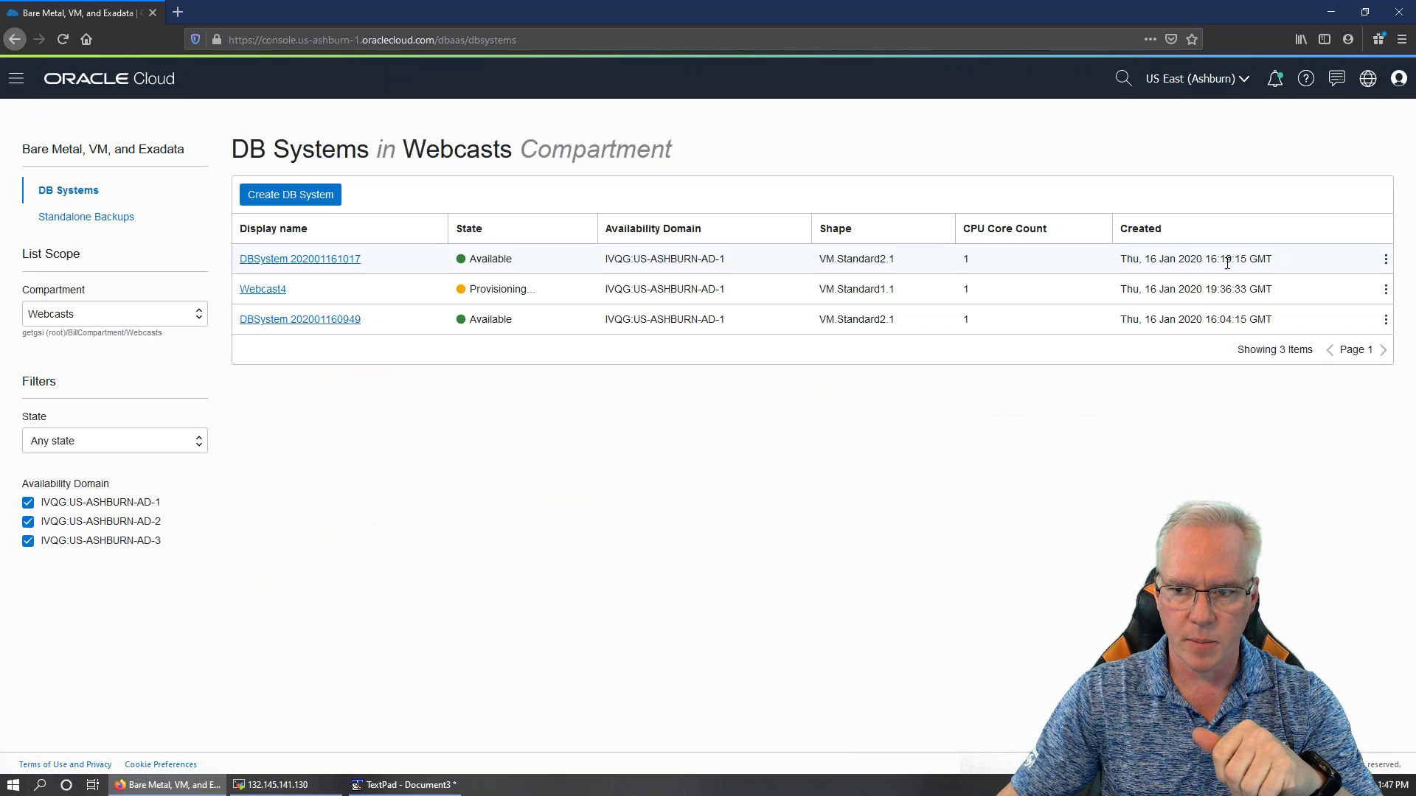
pyautogui.click(1386, 319)
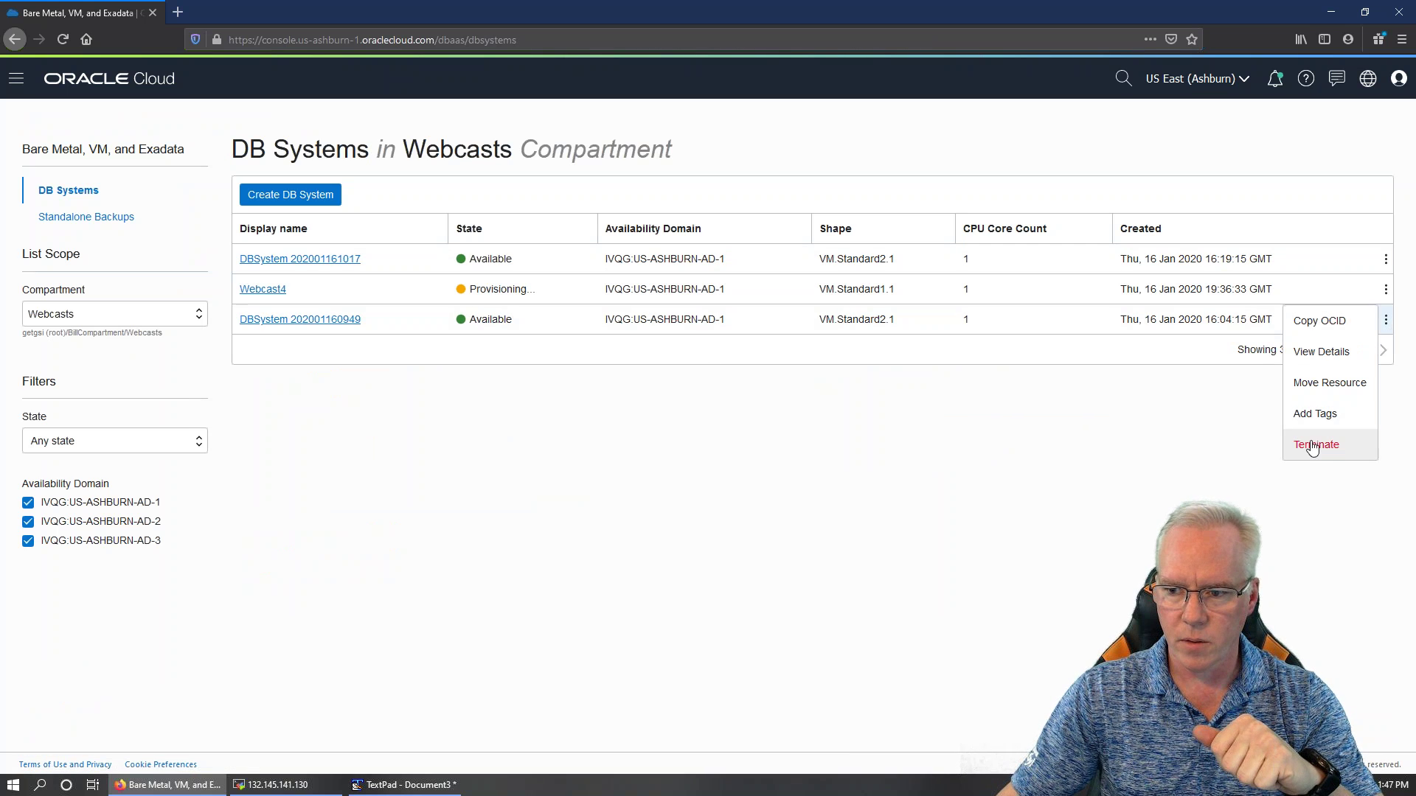
pyautogui.click(1314, 451)
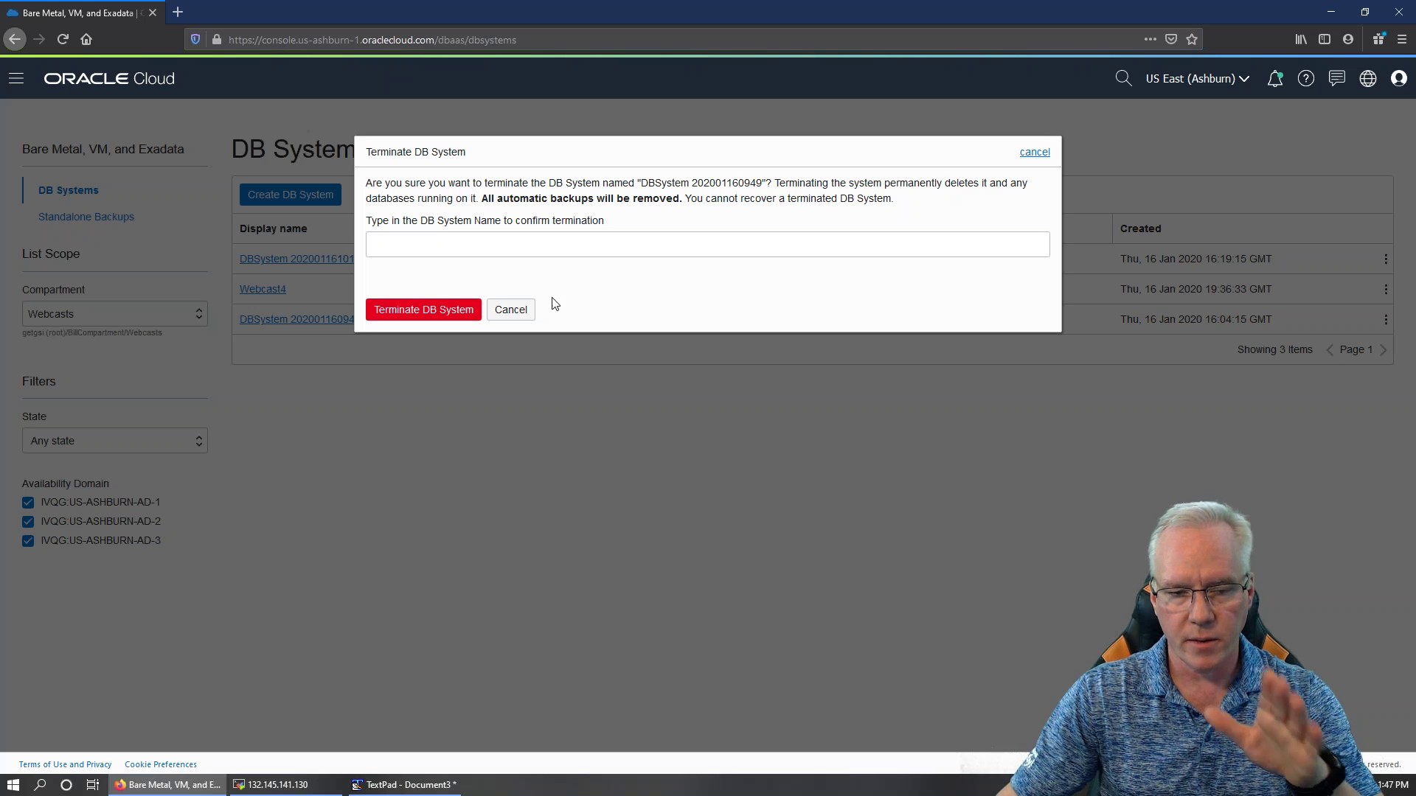
pyautogui.click(515, 310)
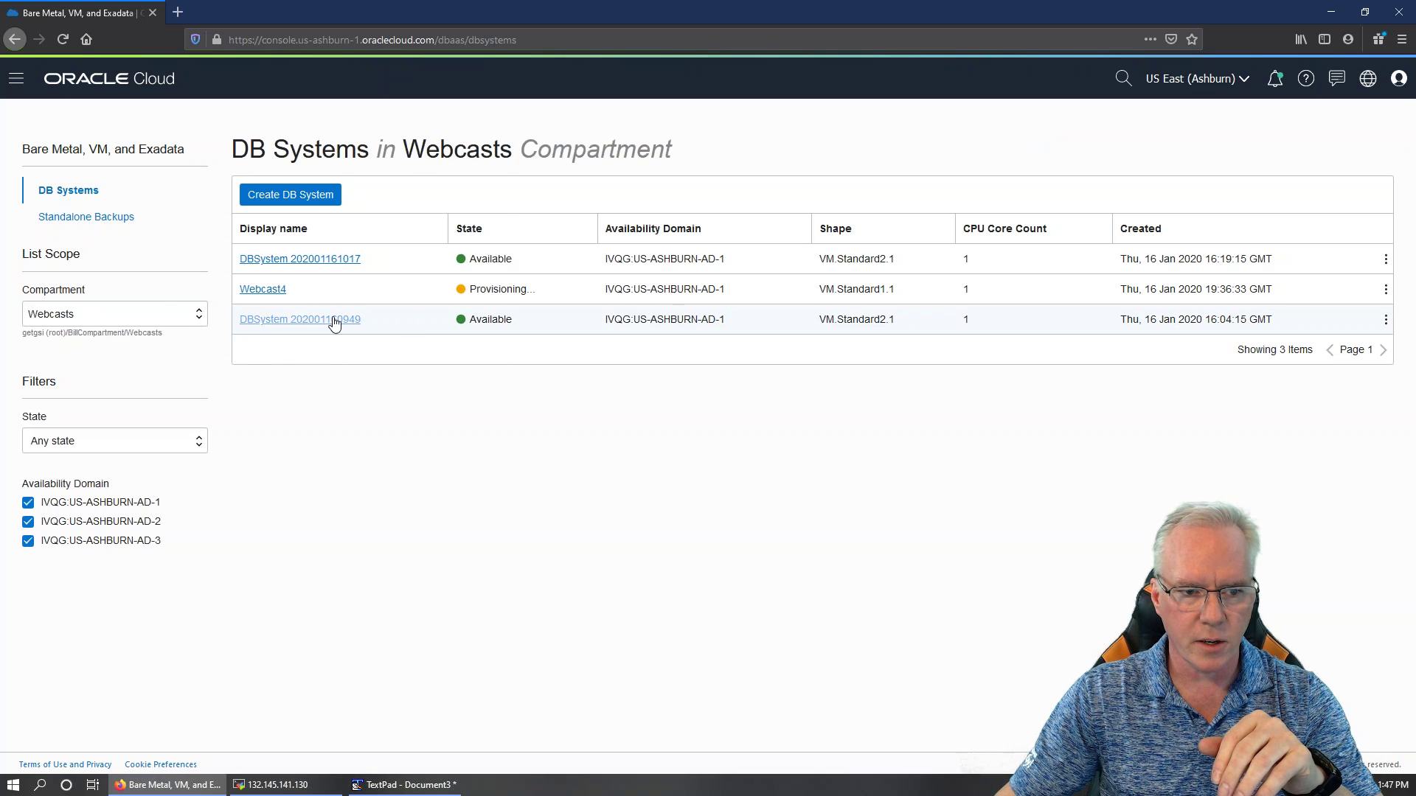
pyautogui.click(333, 320)
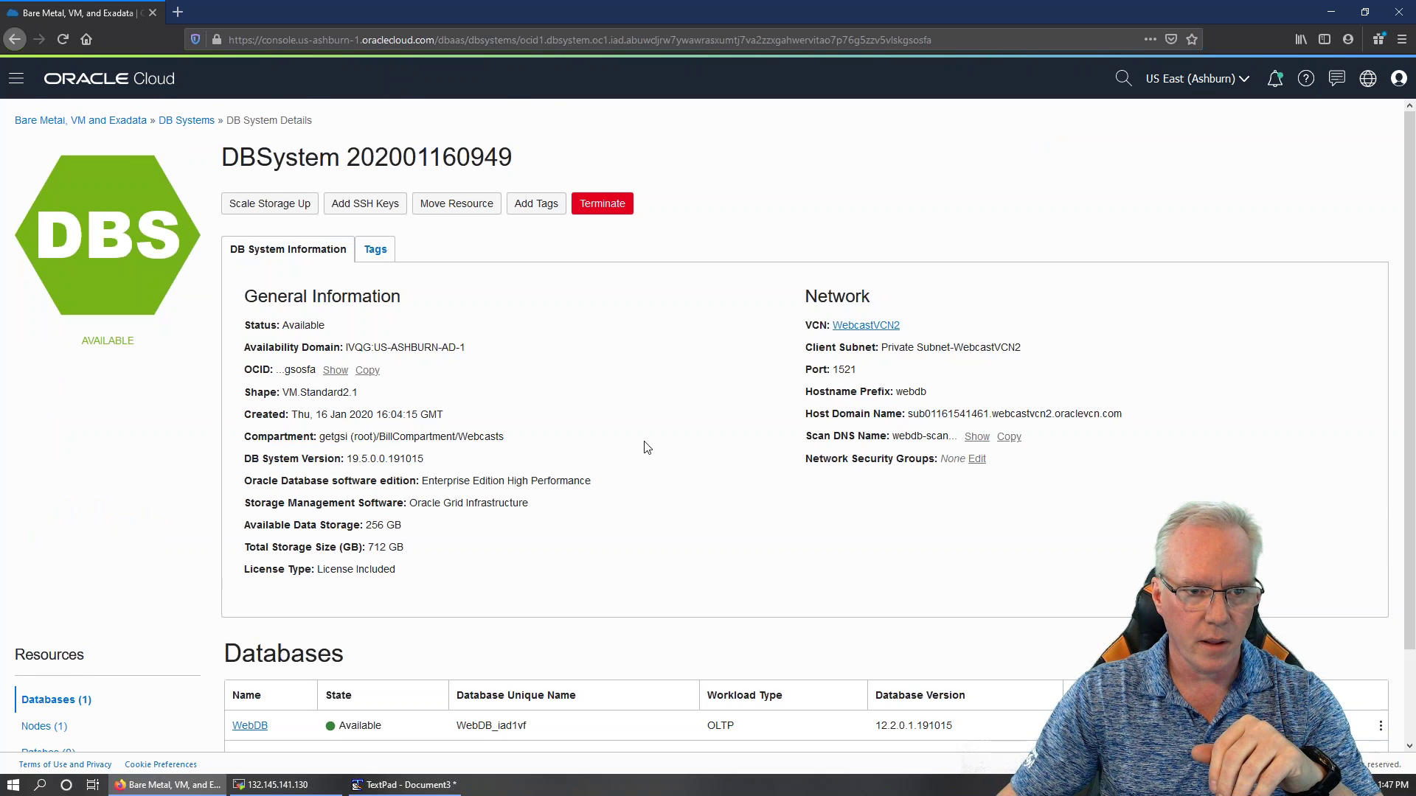
pyautogui.scroll(-2, 645, 448)
pyautogui.click(249, 625)
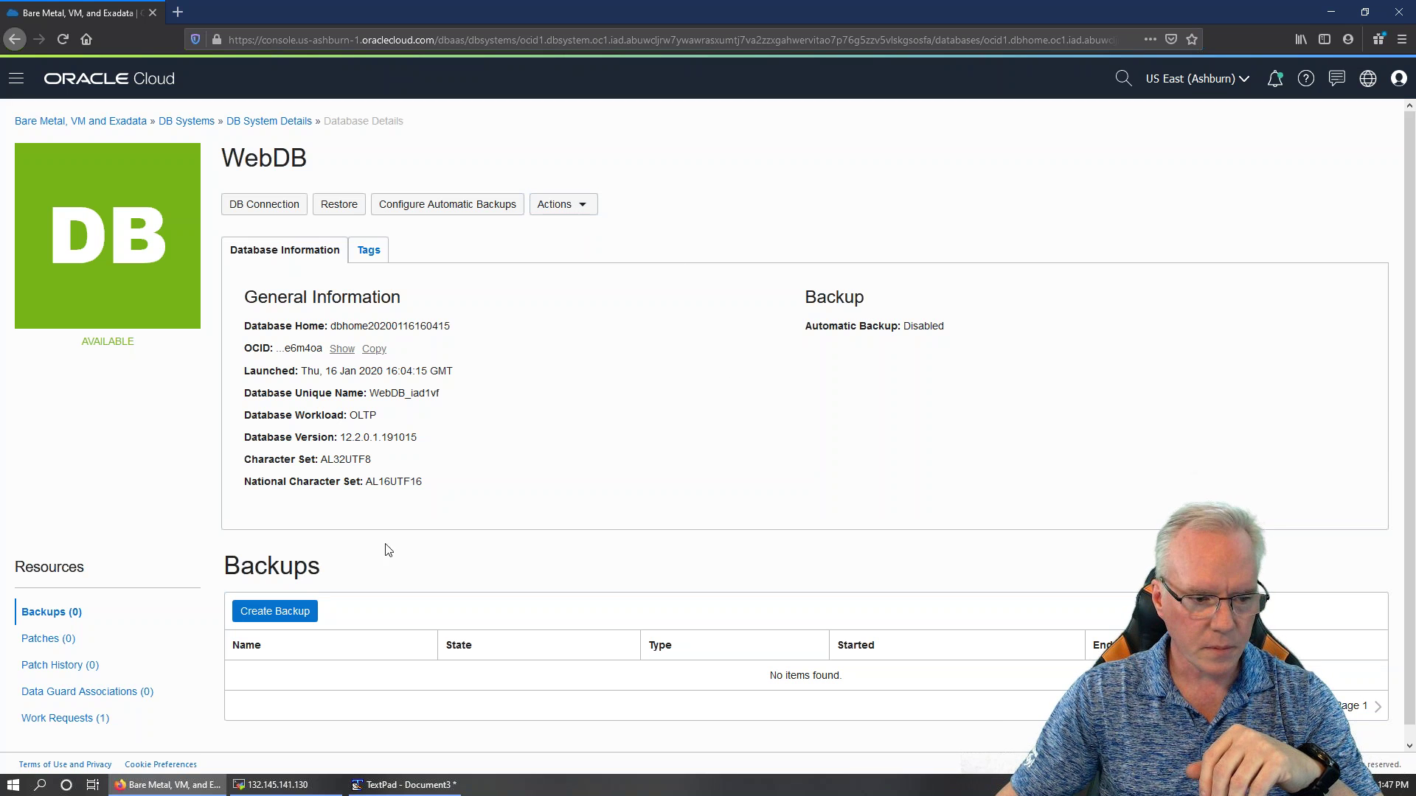
pyautogui.click(269, 121)
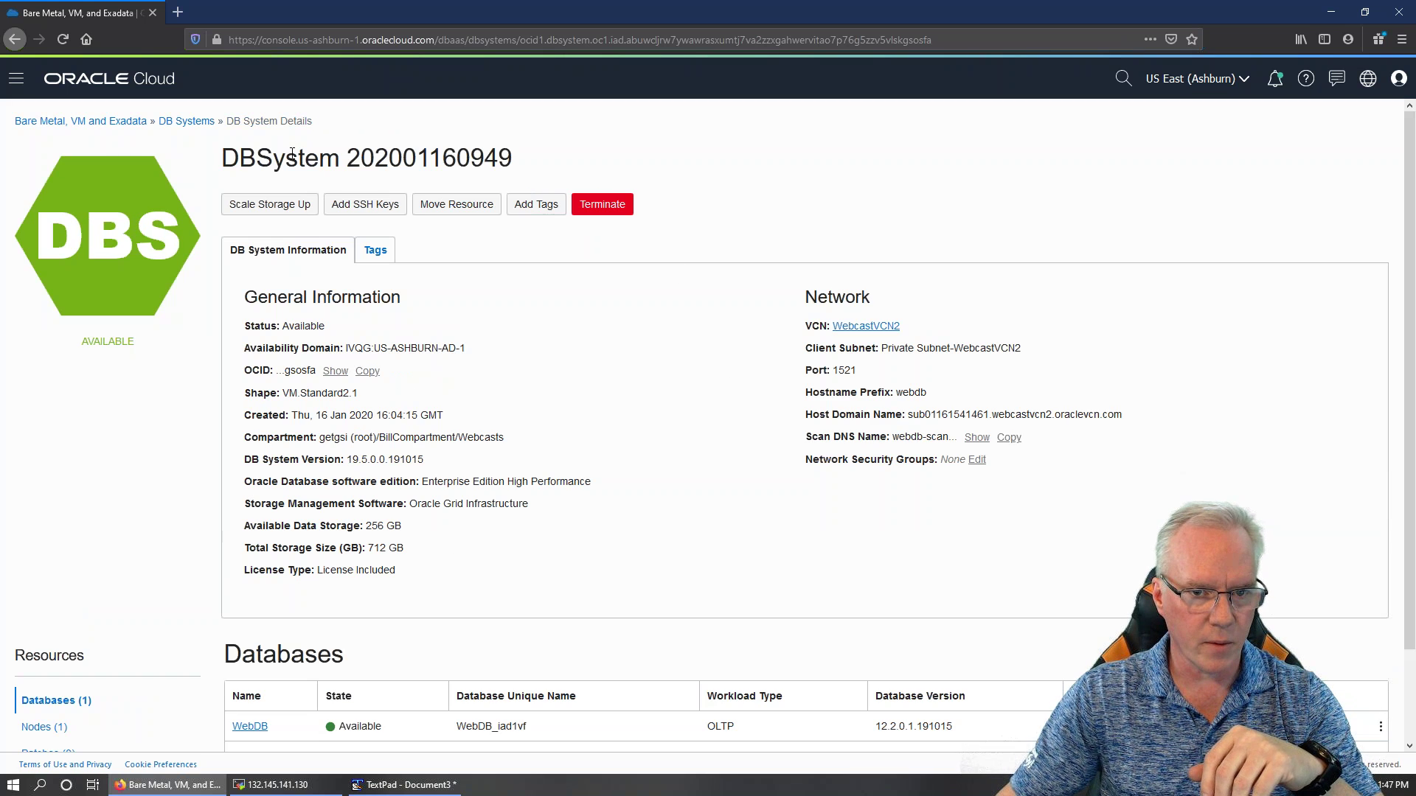
pyautogui.click(189, 121)
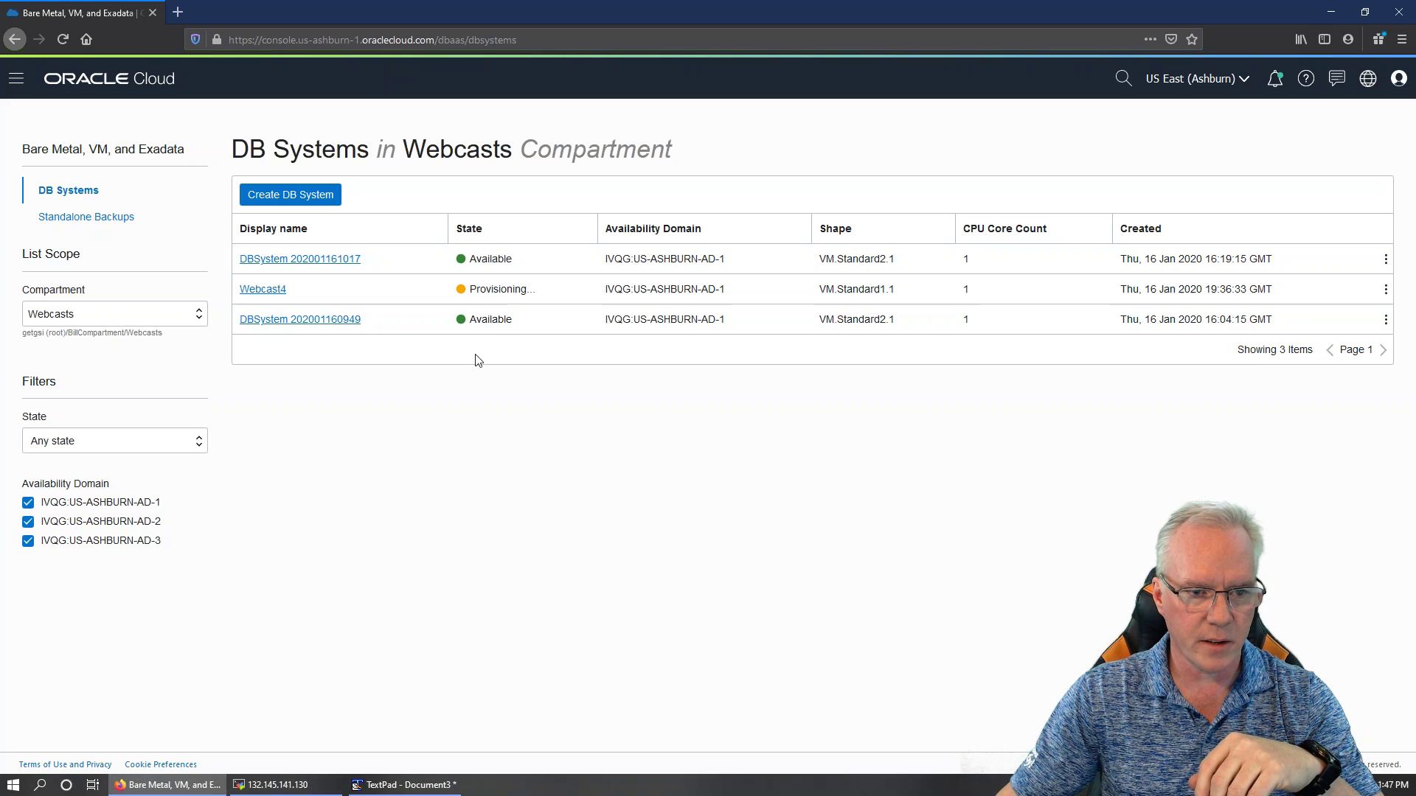
pyautogui.click(1385, 319)
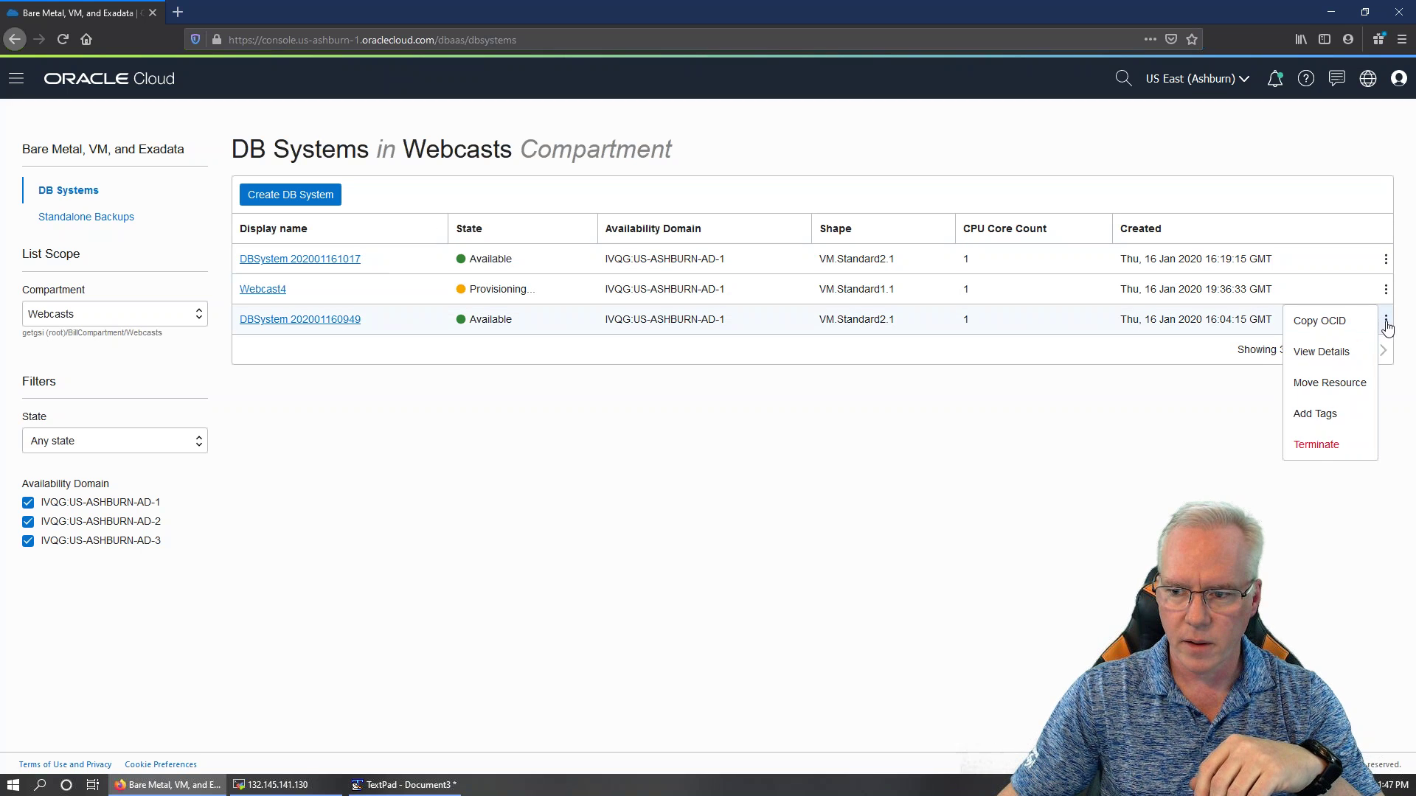
pyautogui.click(1320, 444)
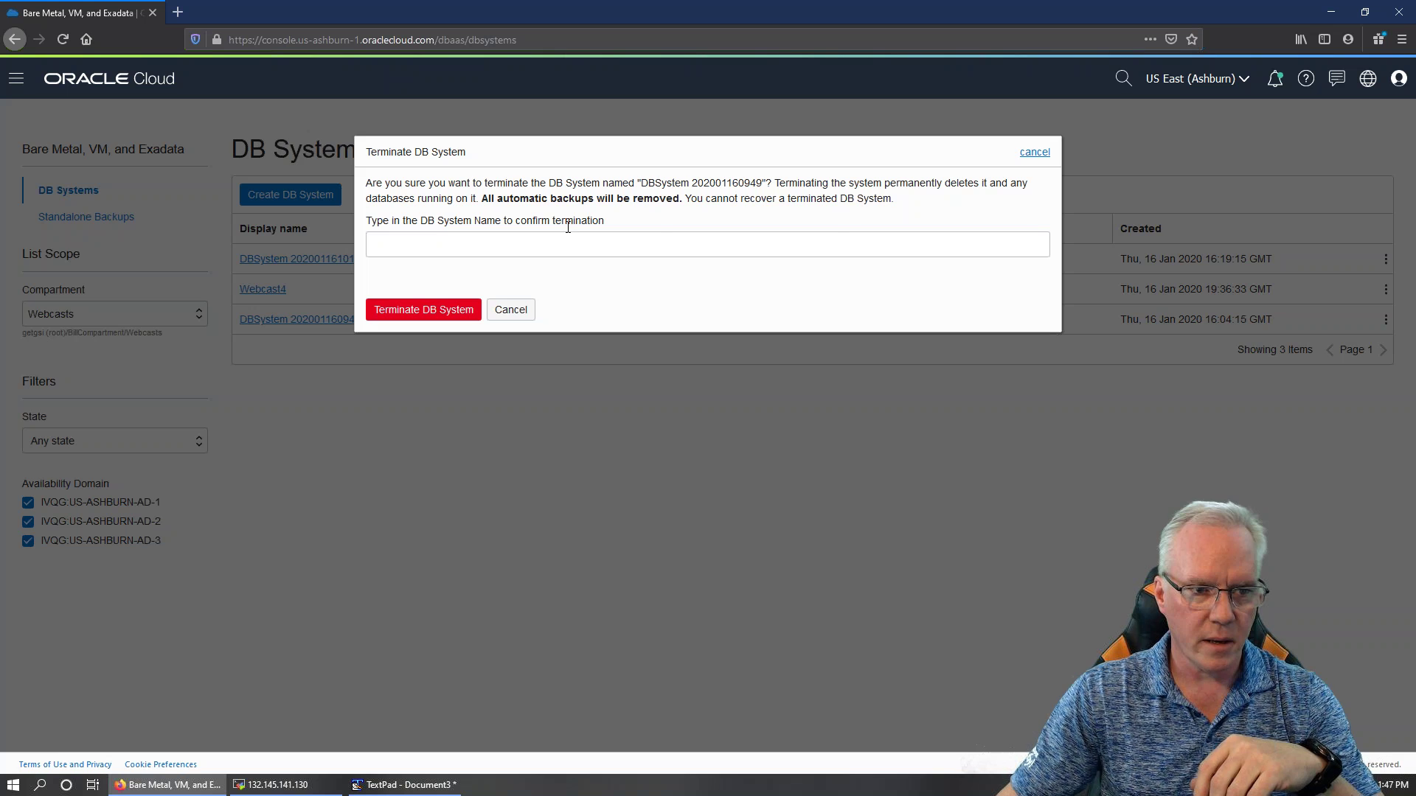
pyautogui.click(522, 316)
pyautogui.moveTo(372, 324); pyautogui.dragTo(241, 320)
pyautogui.hotkey('ctrl', 'c')
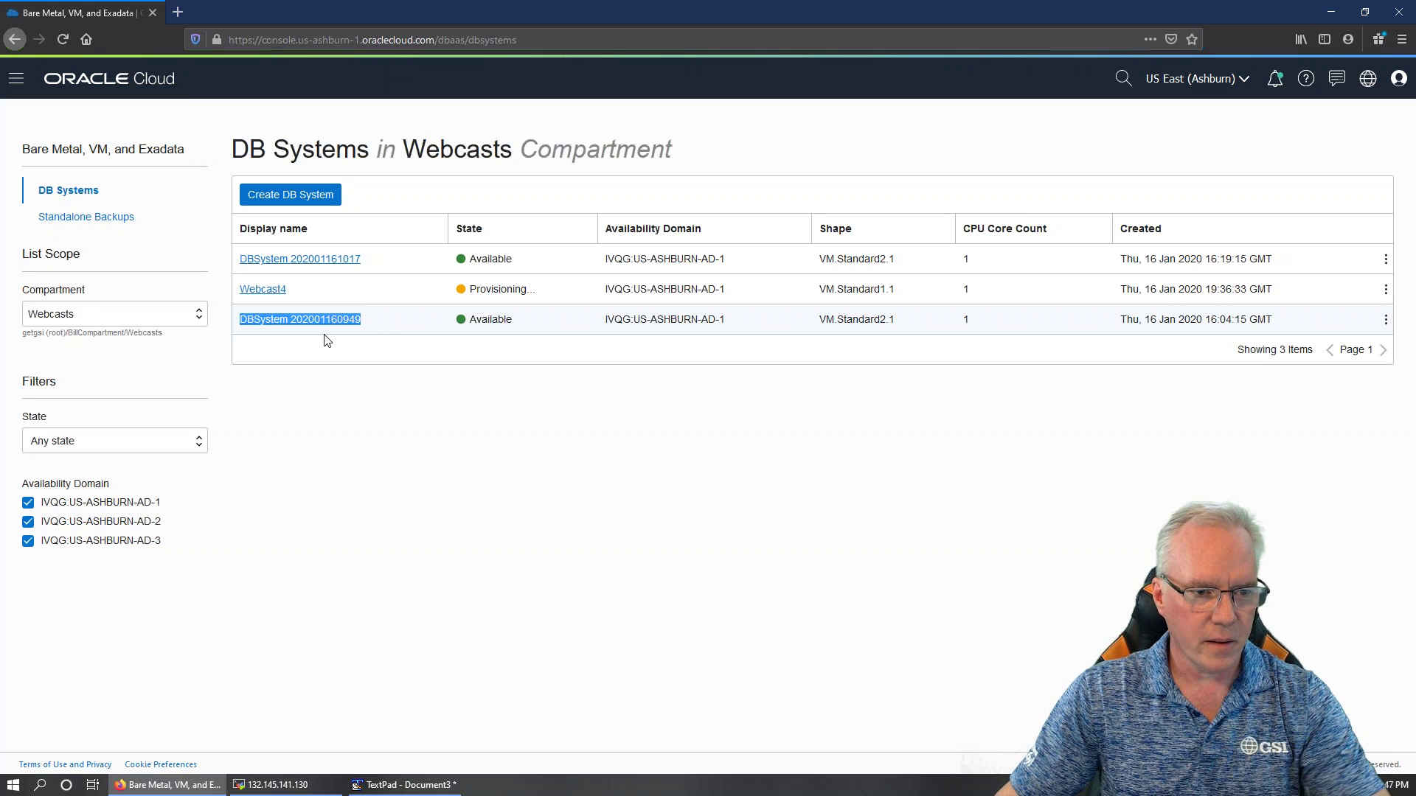
pyautogui.click(1384, 322)
pyautogui.click(1318, 444)
pyautogui.hotkey('ctrl', 'v')
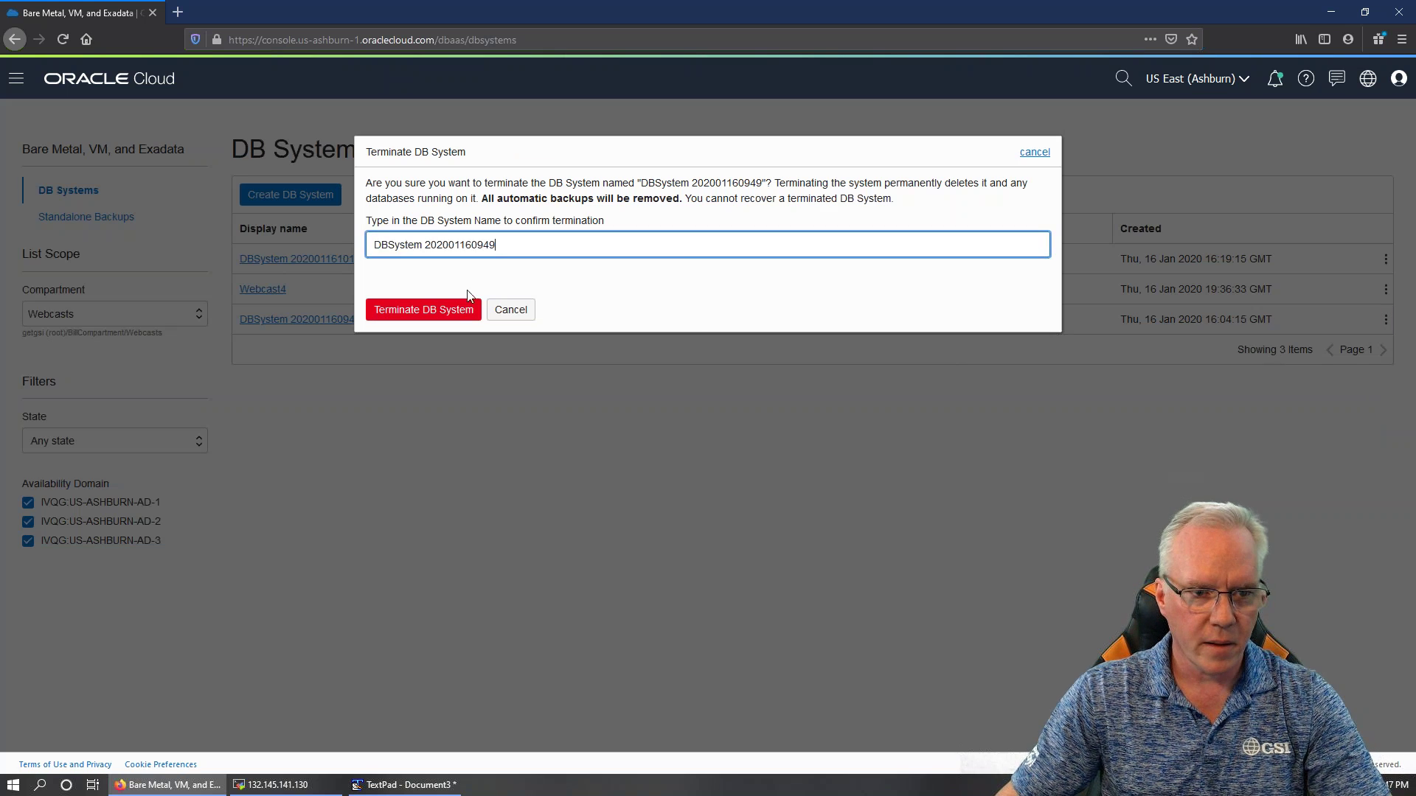
pyautogui.click(432, 309)
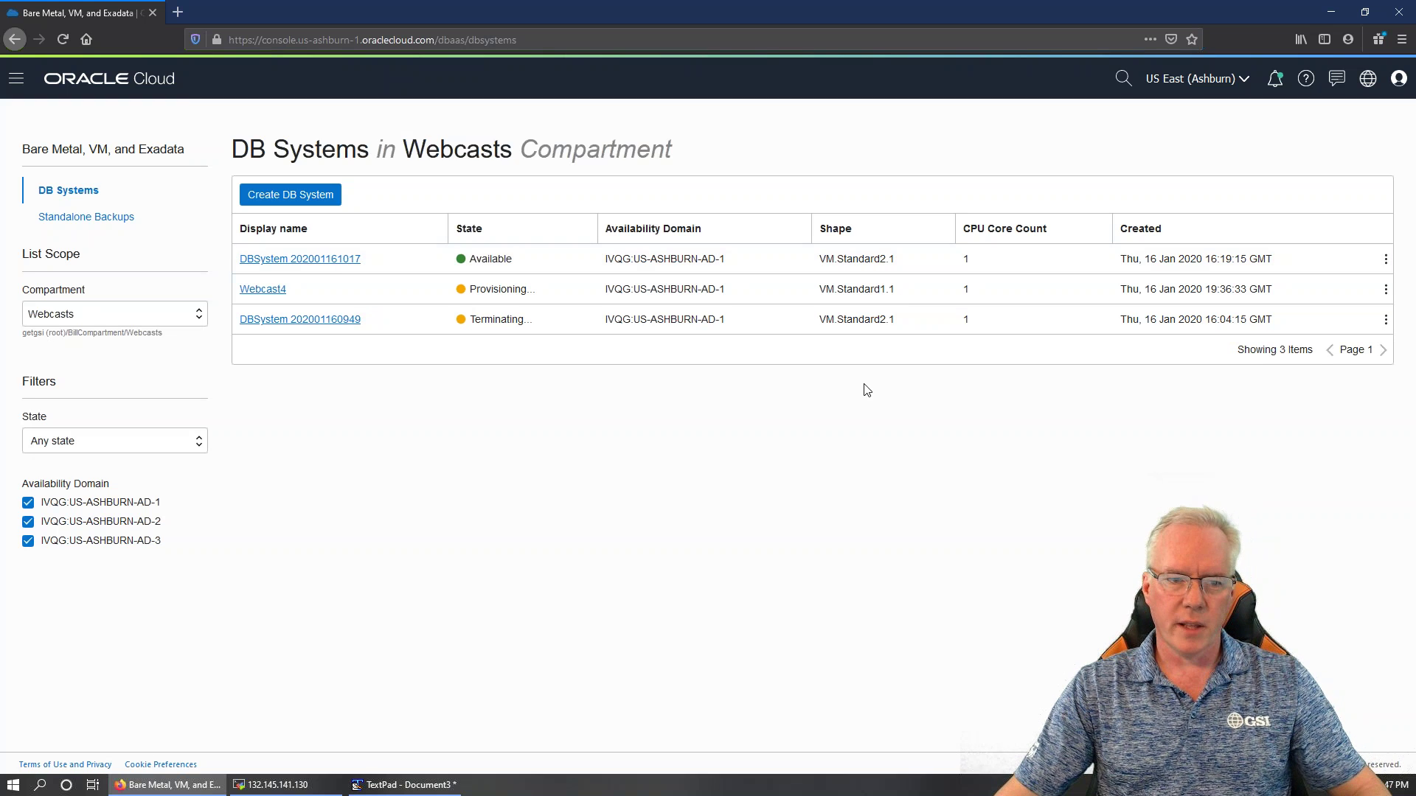
pyautogui.click(322, 326)
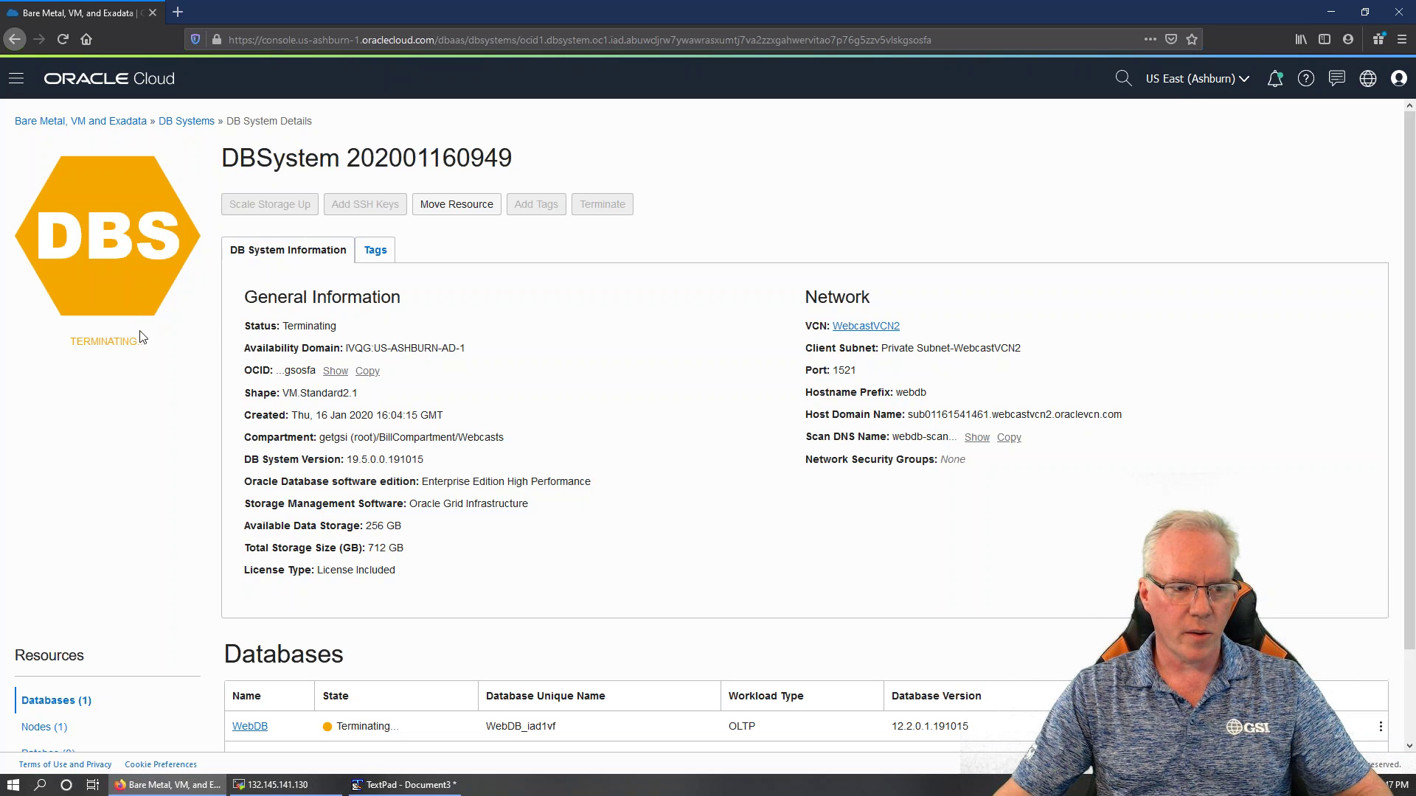
pyautogui.click(186, 121)
pyautogui.click(333, 259)
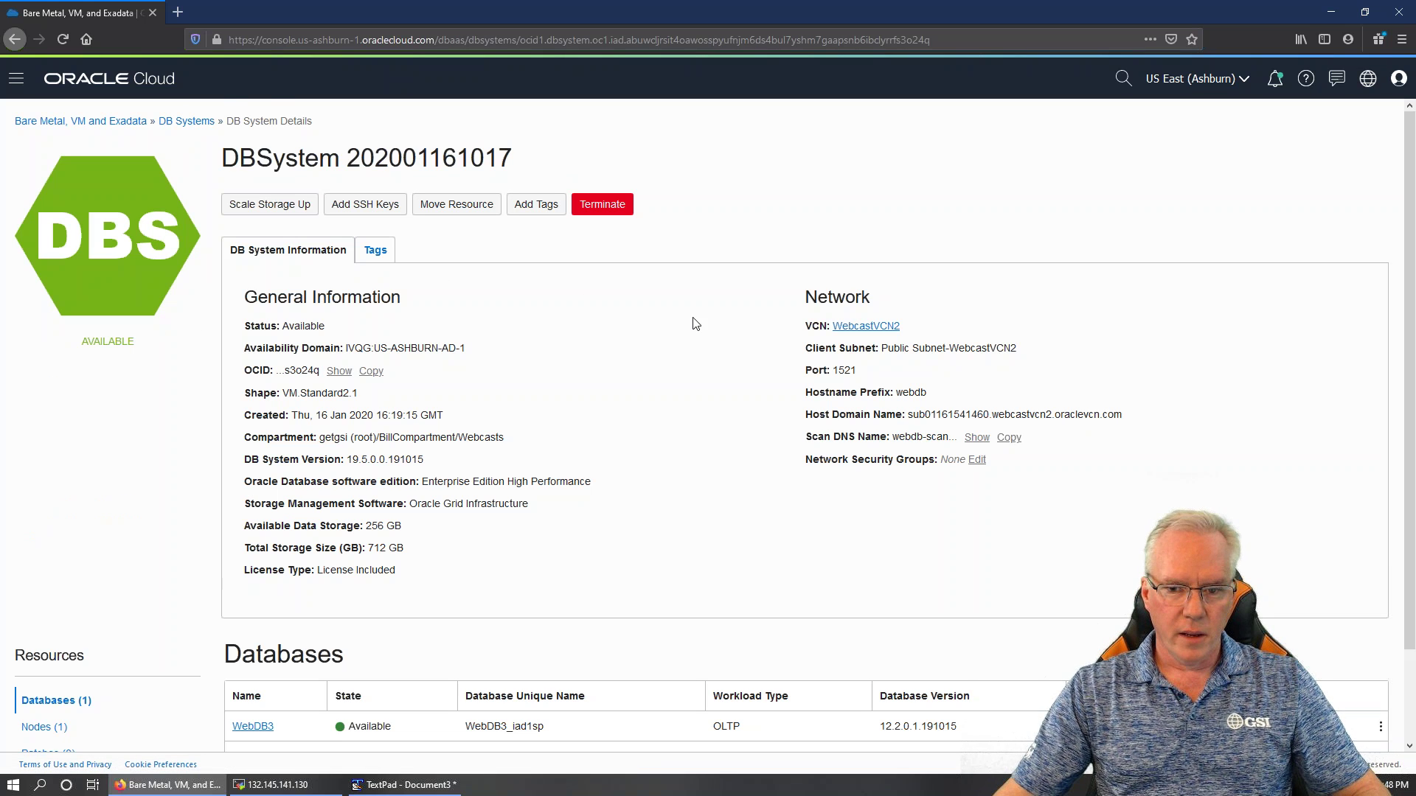
pyautogui.scroll(-3, 607, 395)
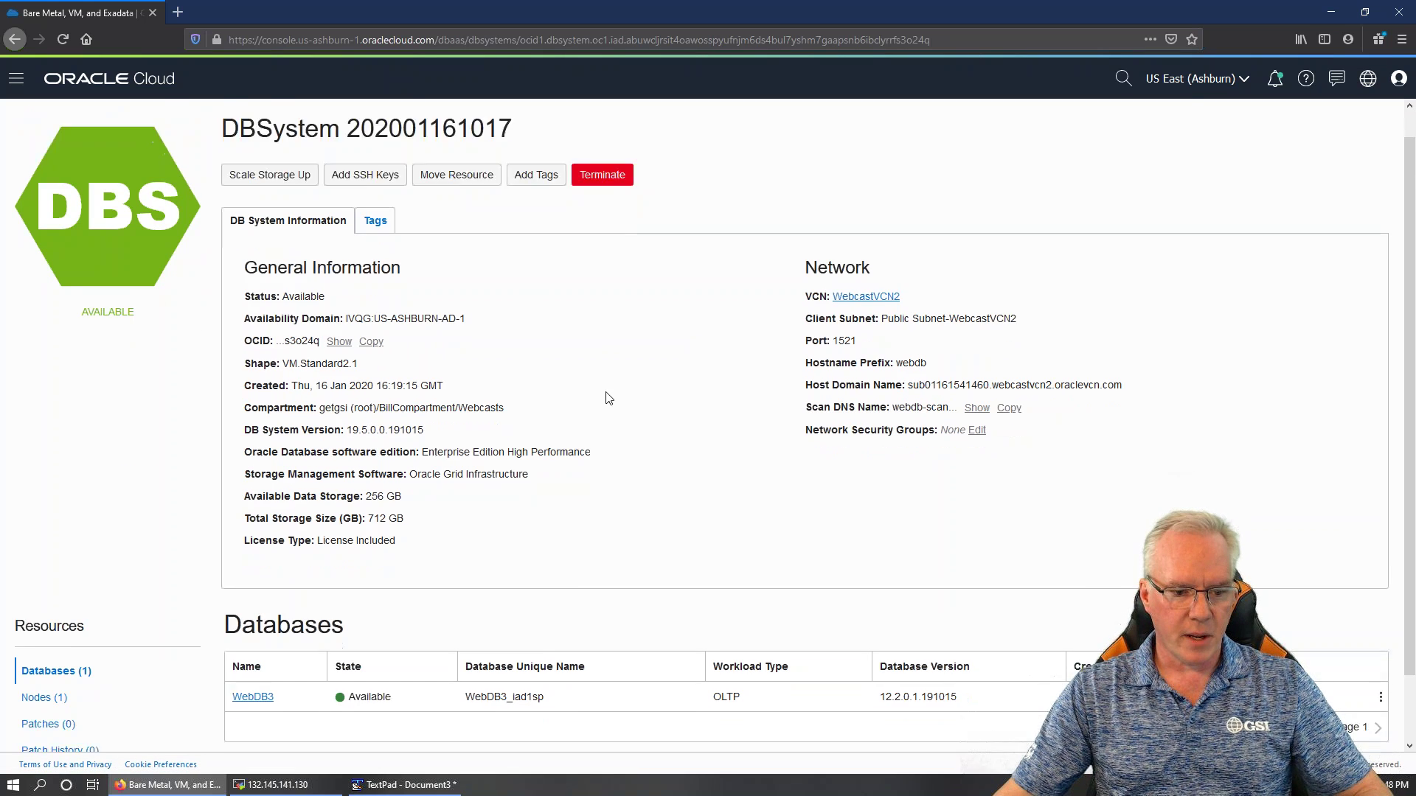
pyautogui.click(46, 624)
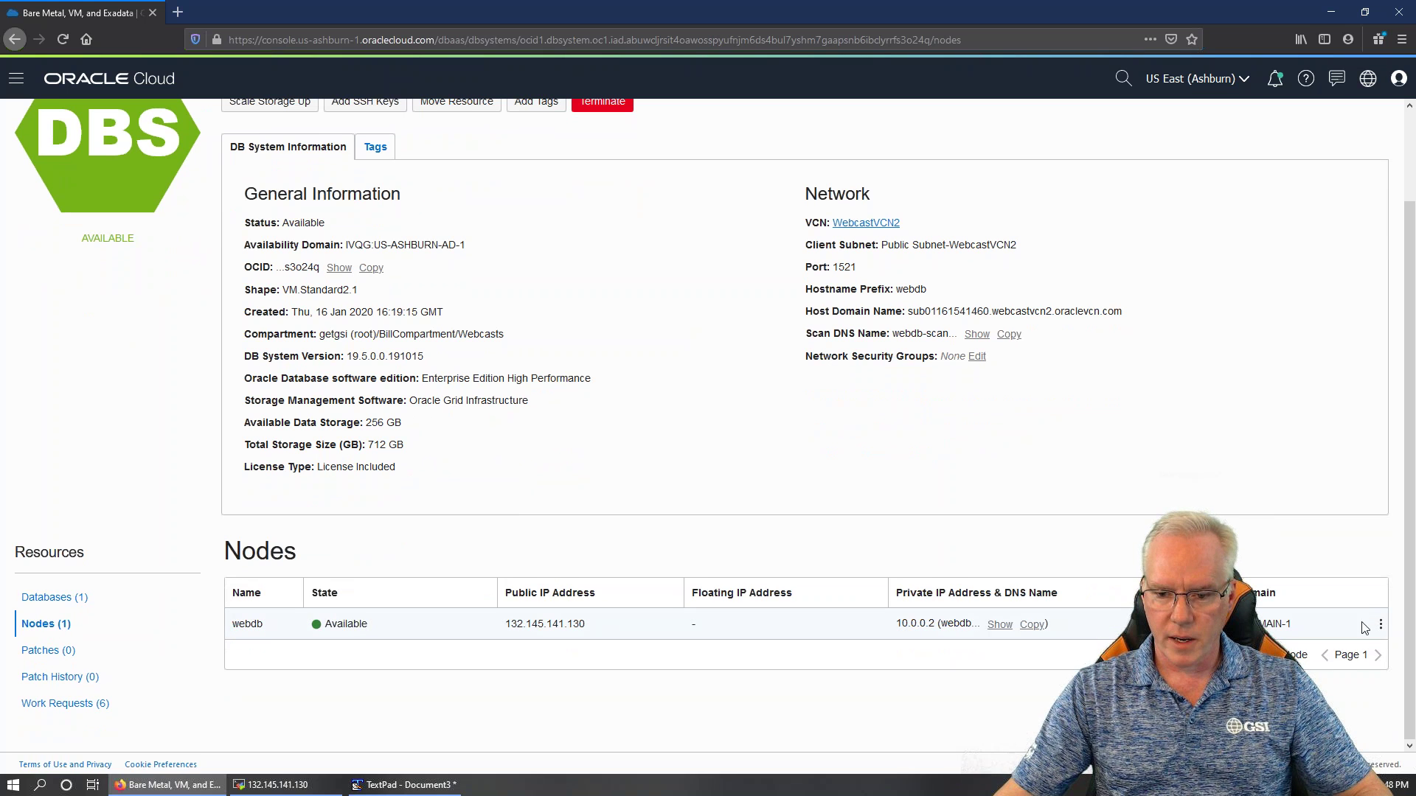
pyautogui.click(1381, 624)
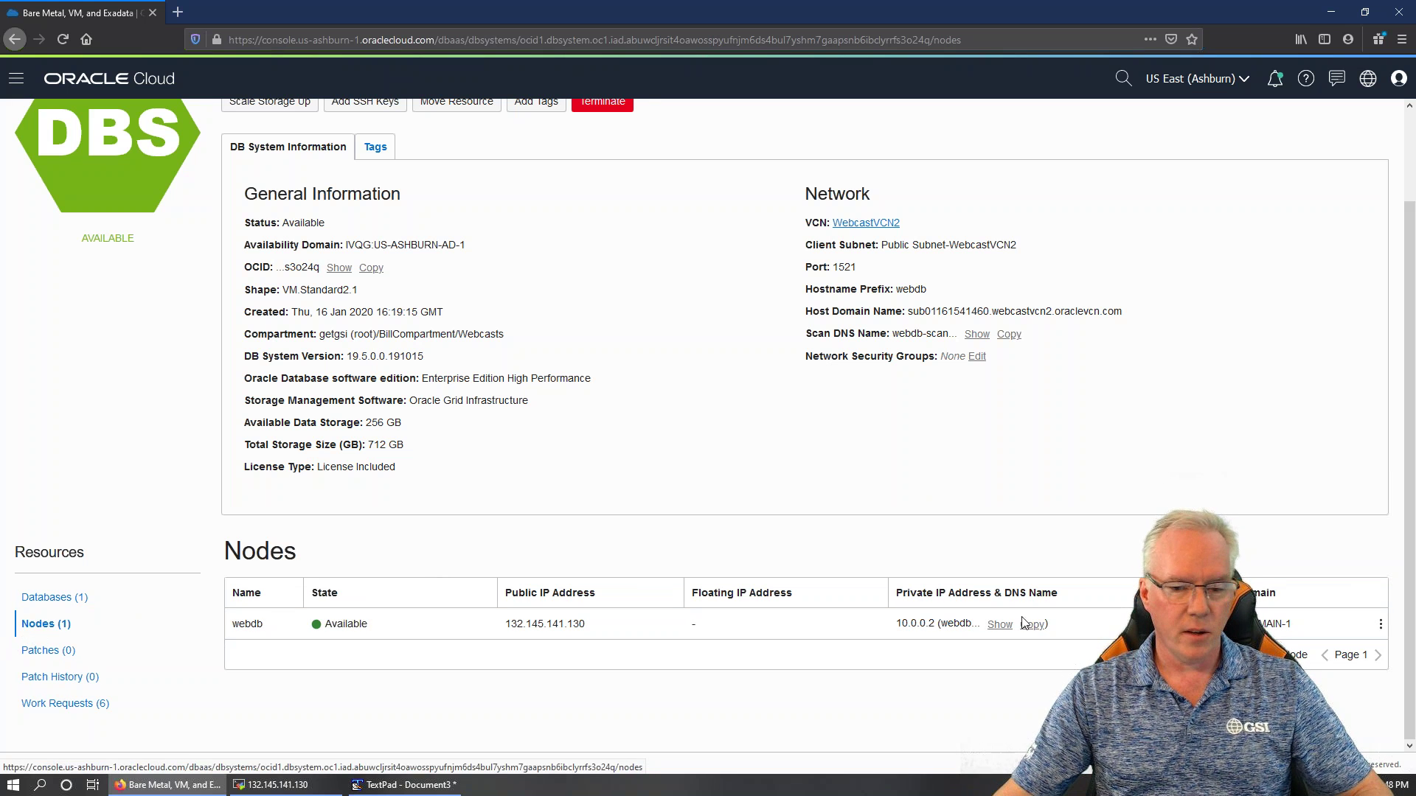
pyautogui.click(1381, 625)
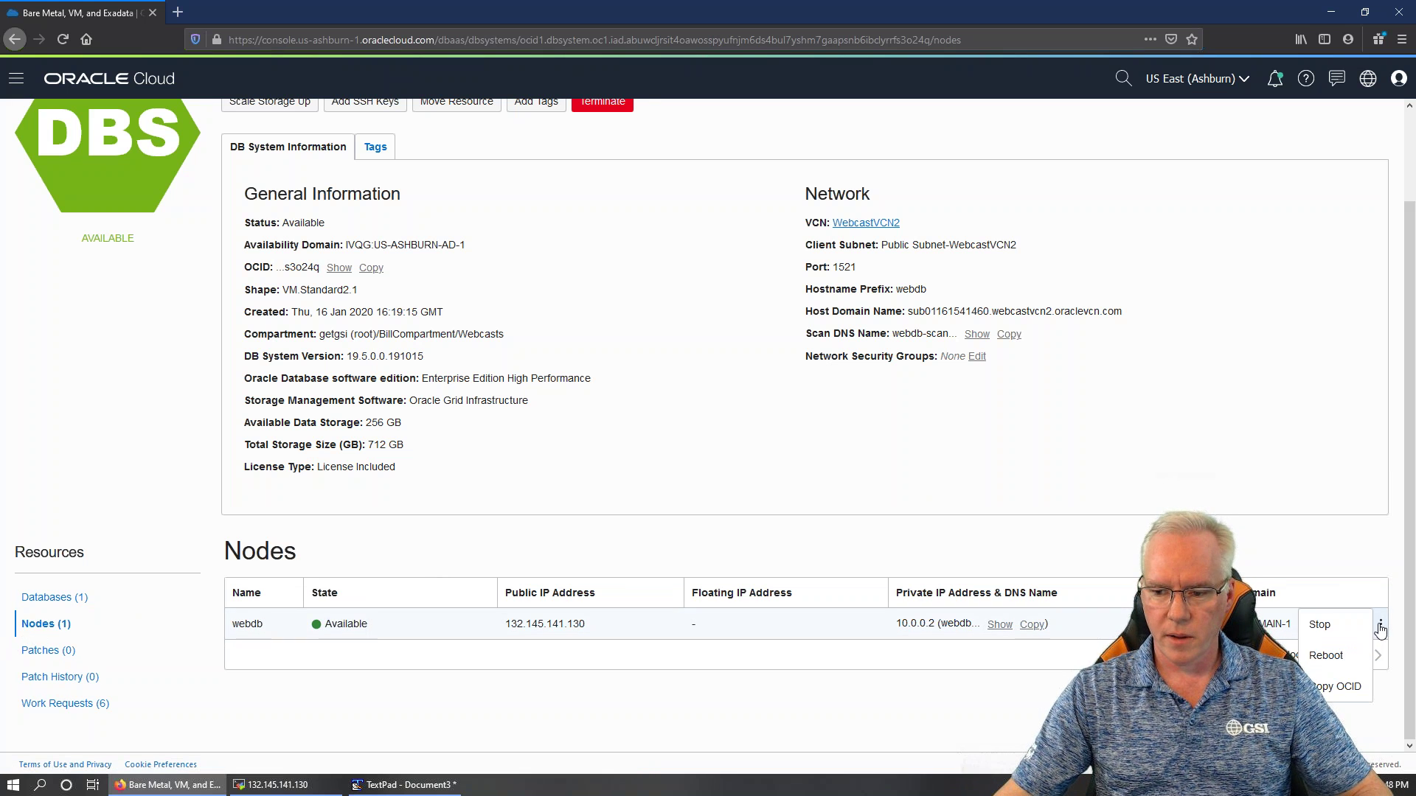
pyautogui.click(1320, 625)
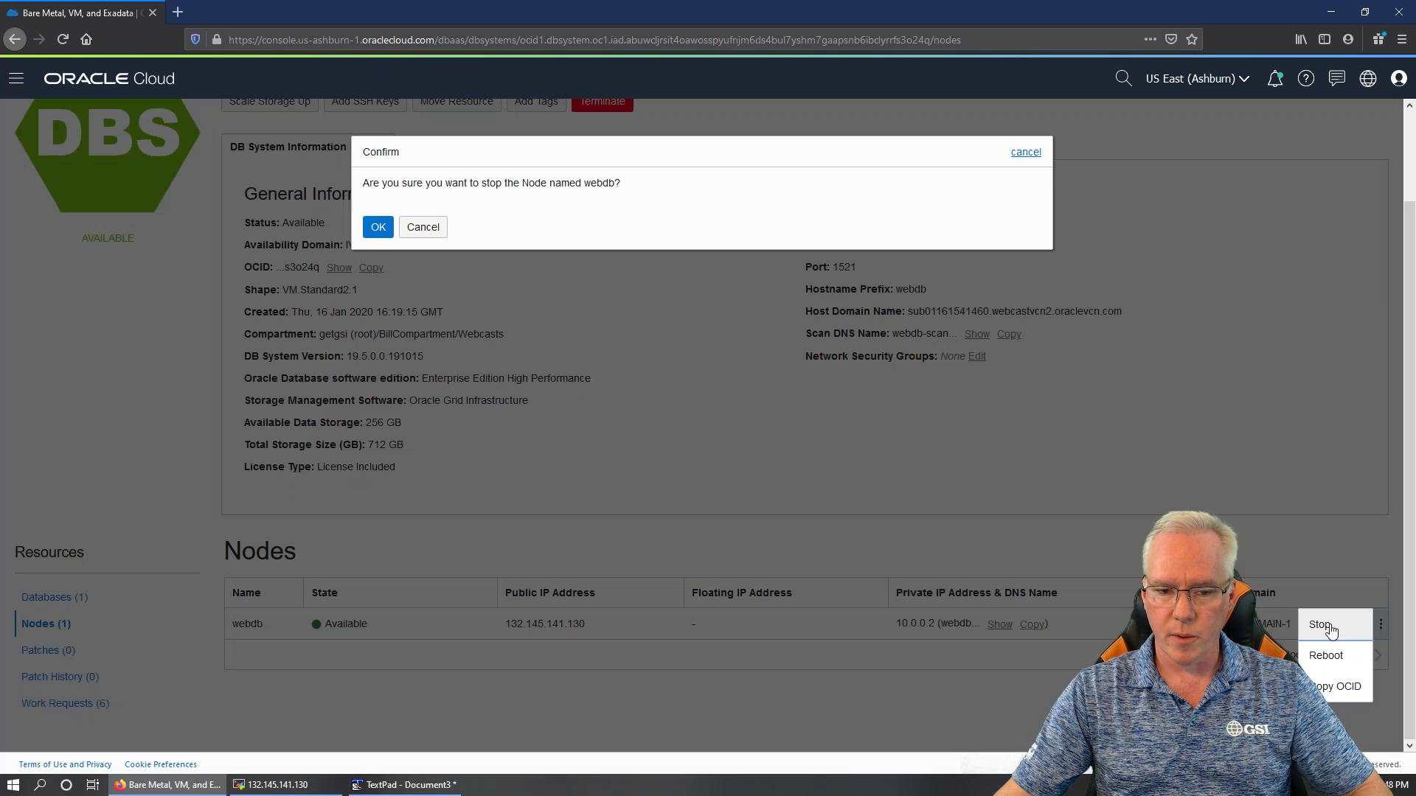
pyautogui.click(377, 227)
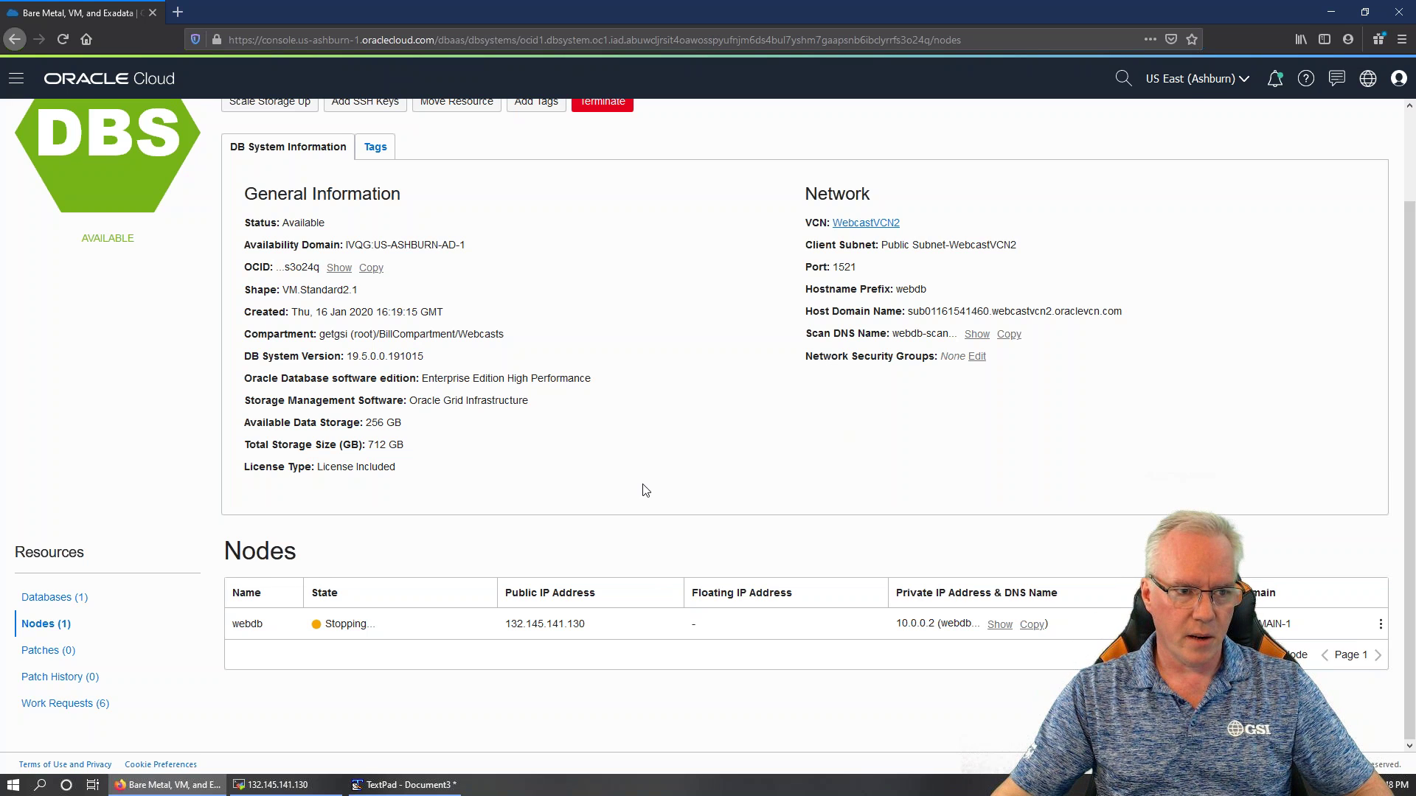
# Check the system's databases, then go back to the Webcasts DB Systems list
pyautogui.scroll(2, 642, 490)
pyautogui.click(57, 673)
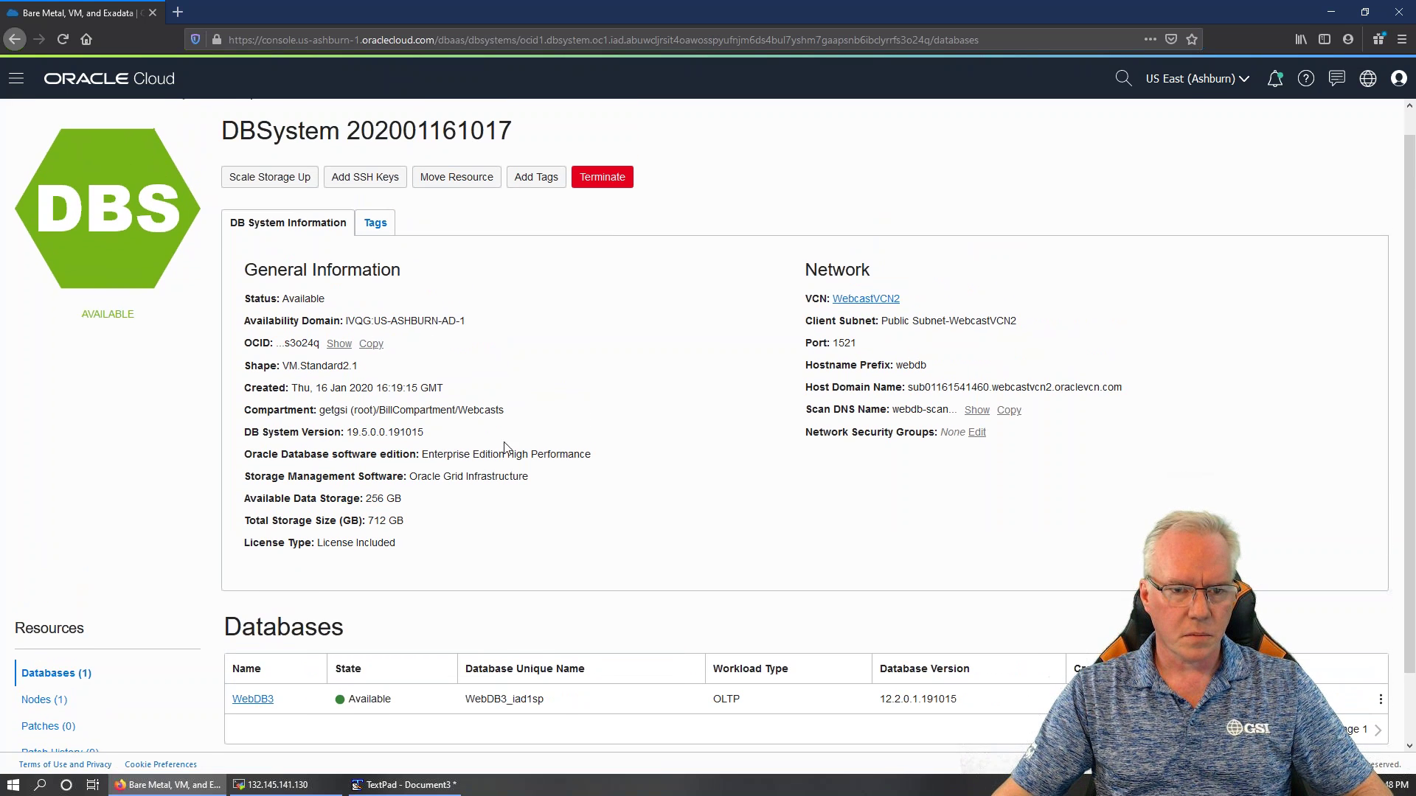
pyautogui.scroll(1, 215, 161)
pyautogui.click(163, 116)
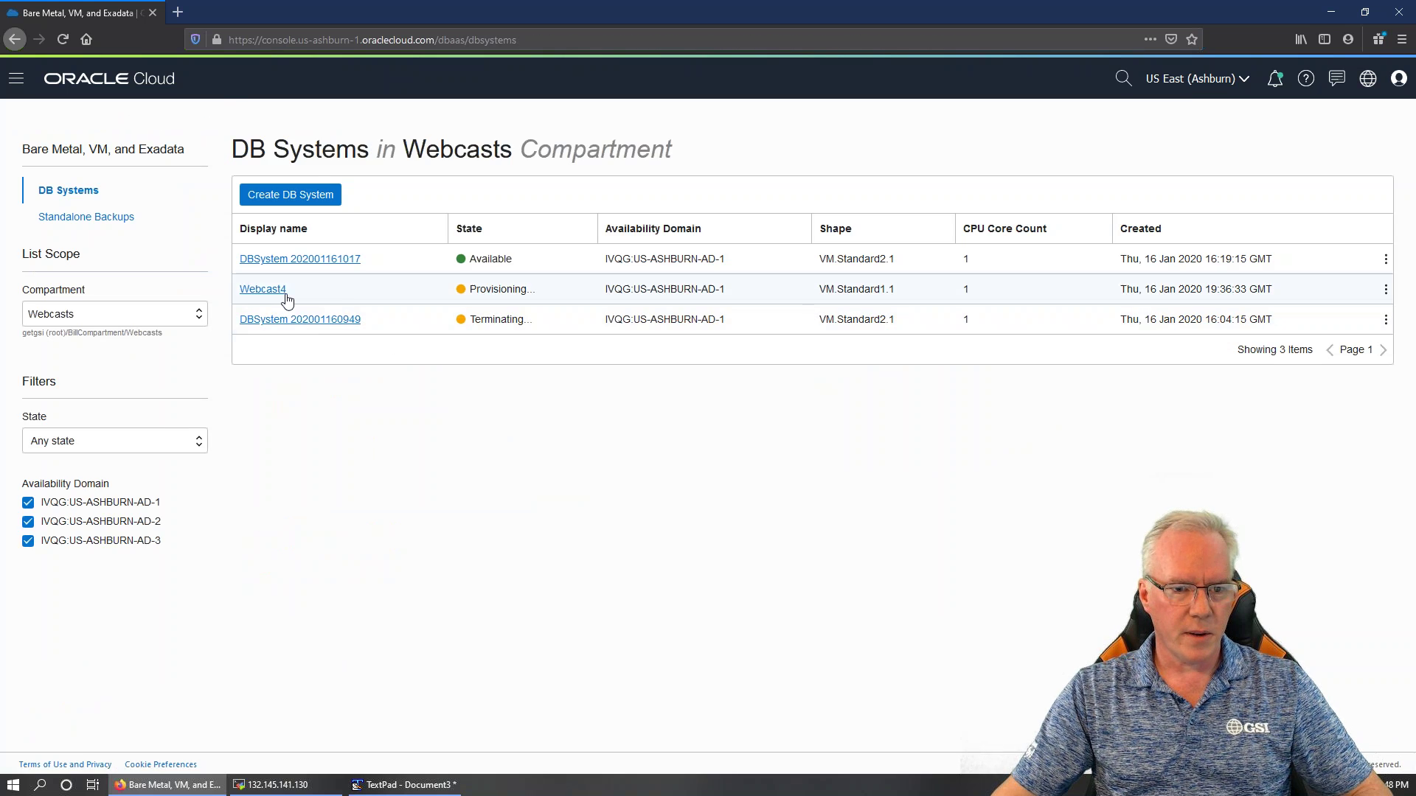
# Open Webcast4's details, then restart the PowerPoint slide show from slide 10, the Marketing Lead introduction
pyautogui.click(274, 291)
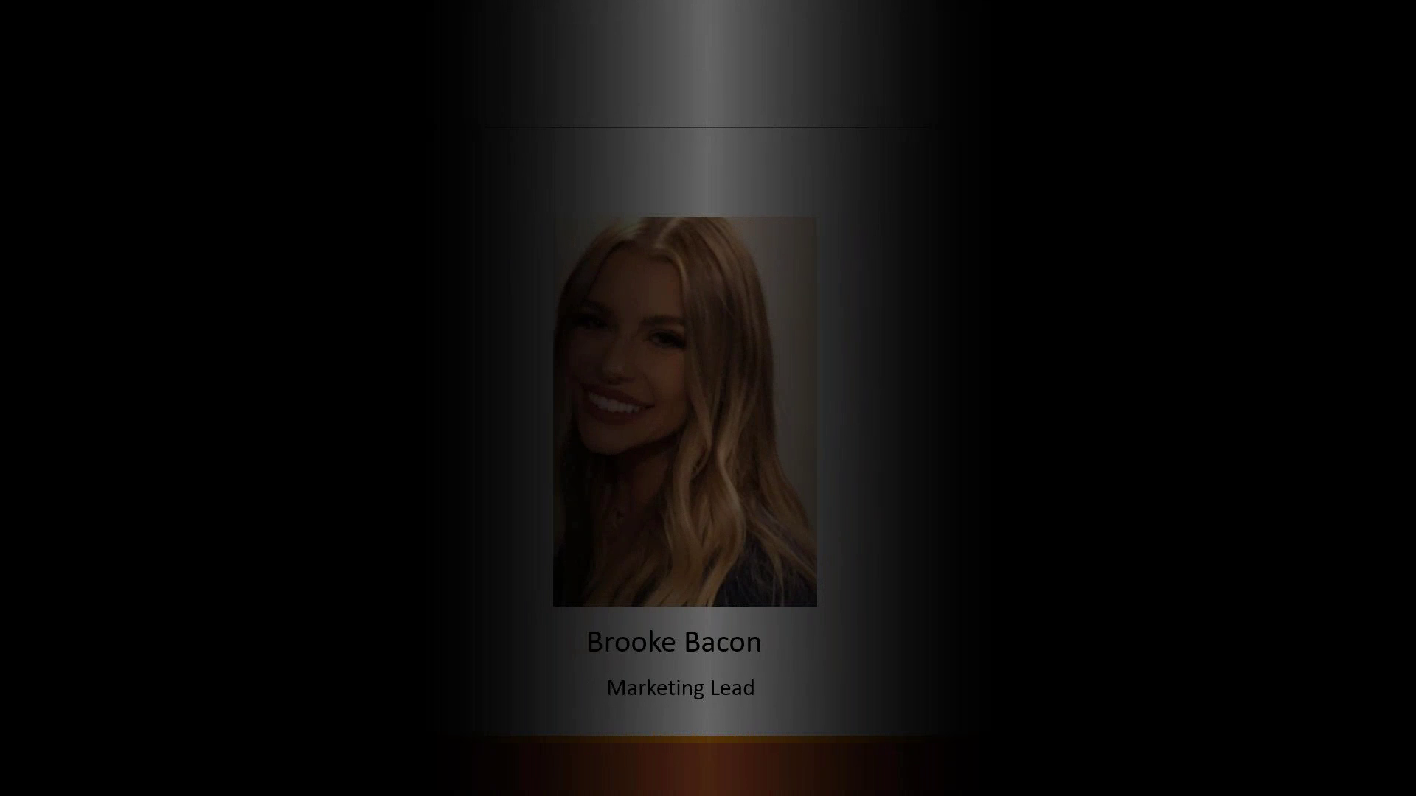
pyautogui.press('Escape')
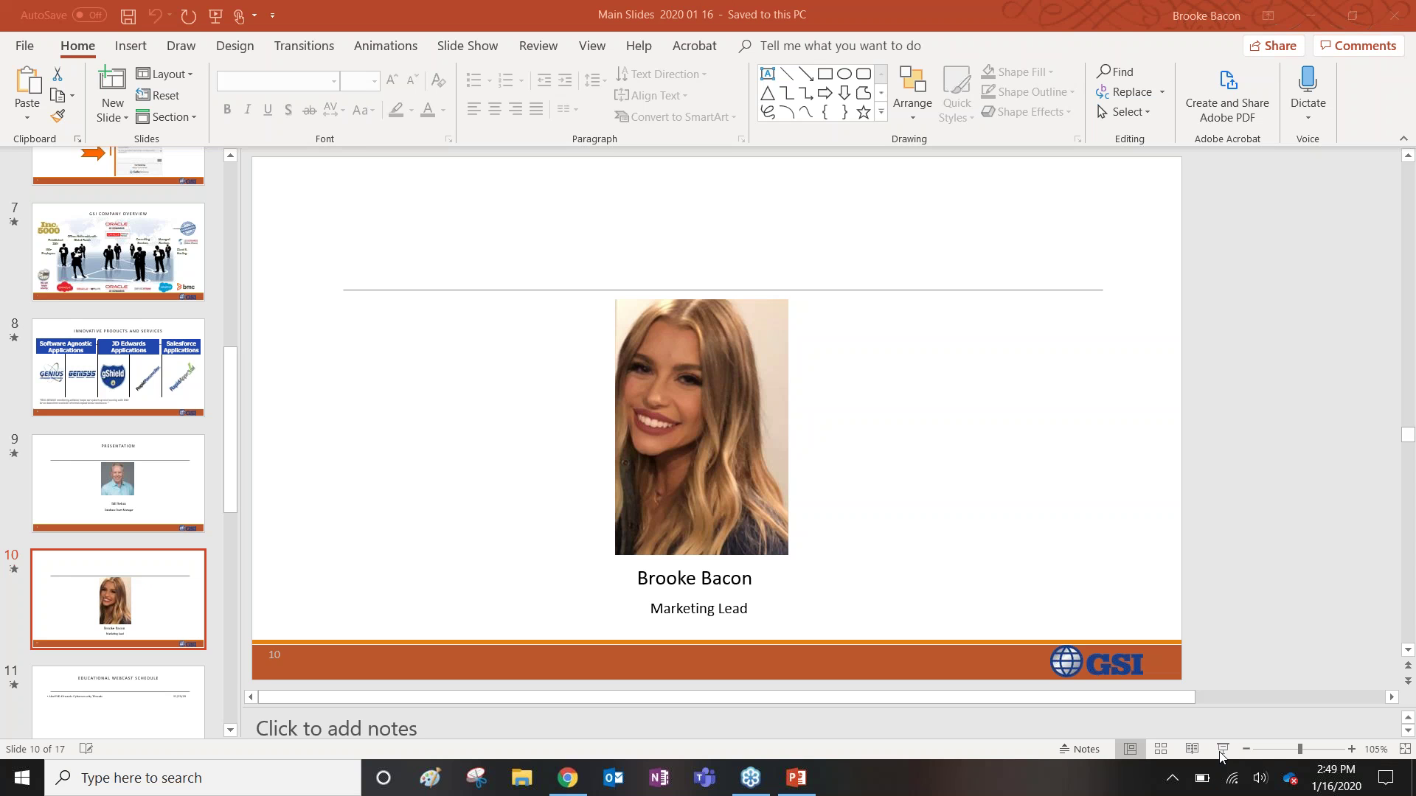
pyautogui.hotkey('shift', 'F5')
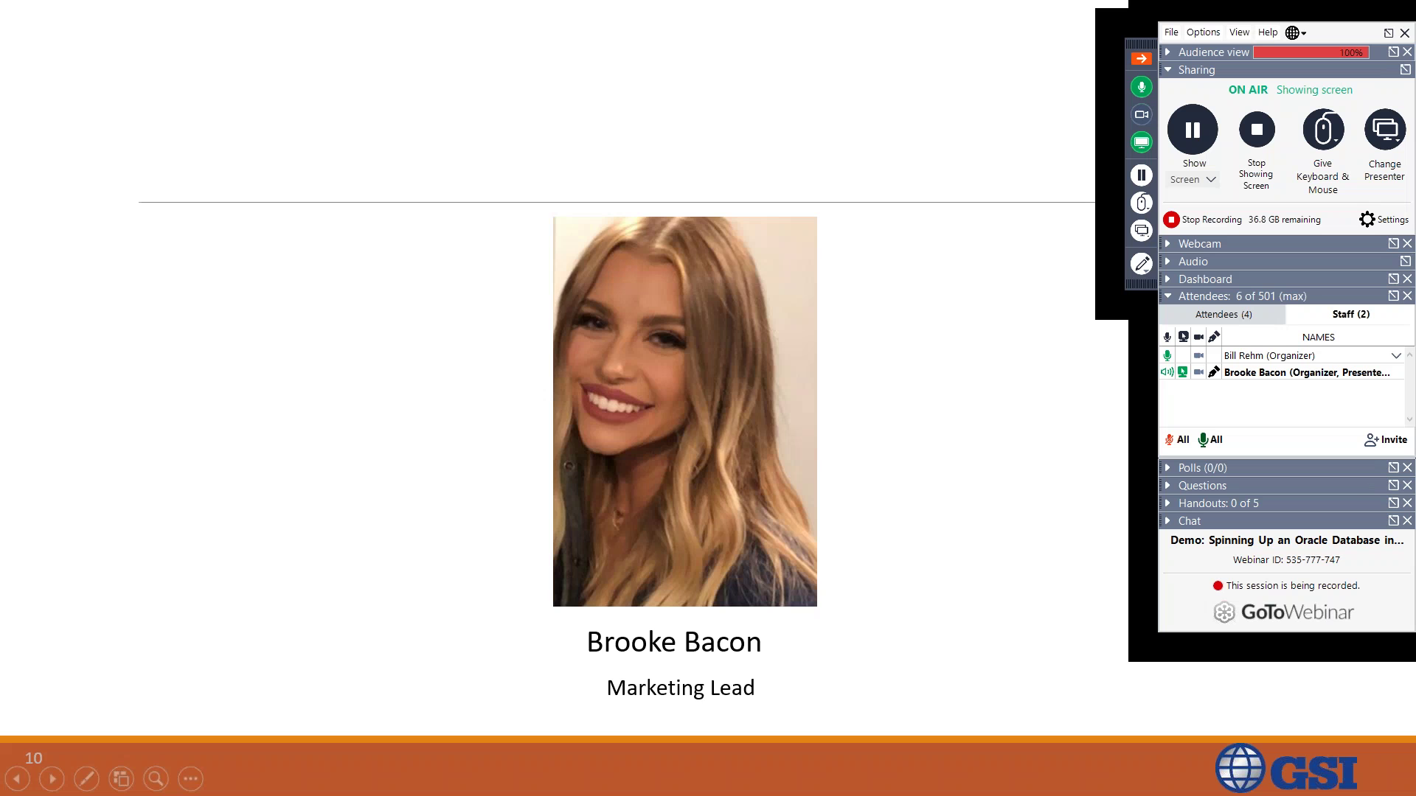